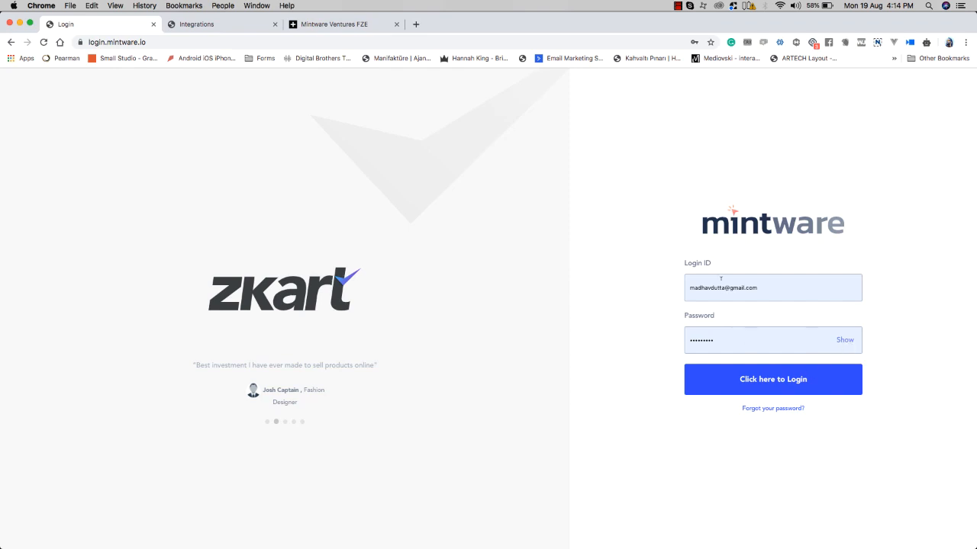
Step: Log in to the Mintware account with the prefilled login ID and password
click(775, 380)
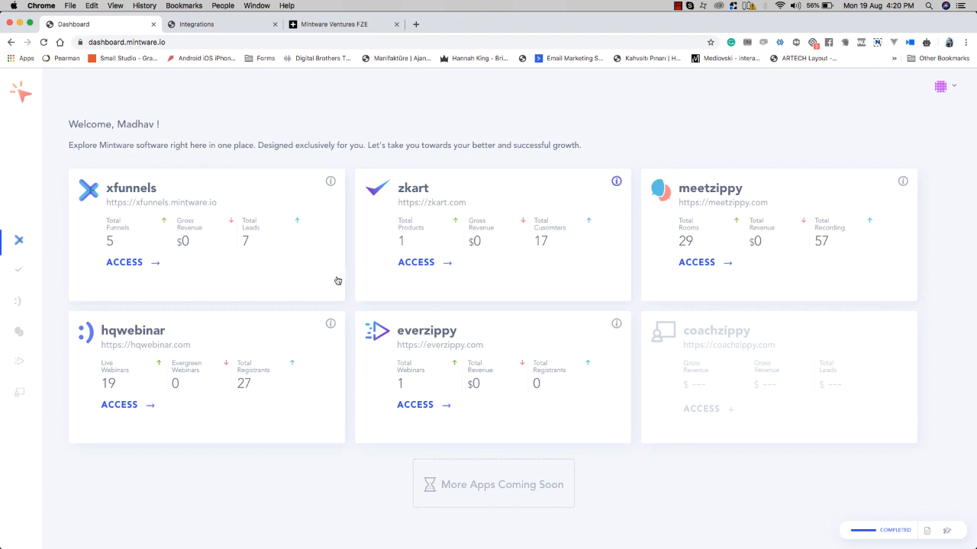
Step: Read the description on the xfunnels card, close it and access the xfunnels app
click(332, 182)
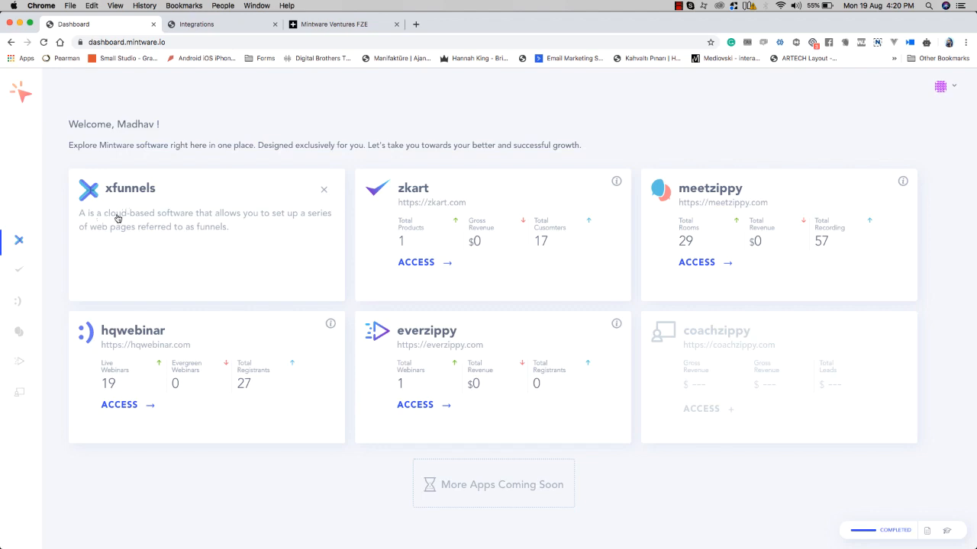
click(322, 192)
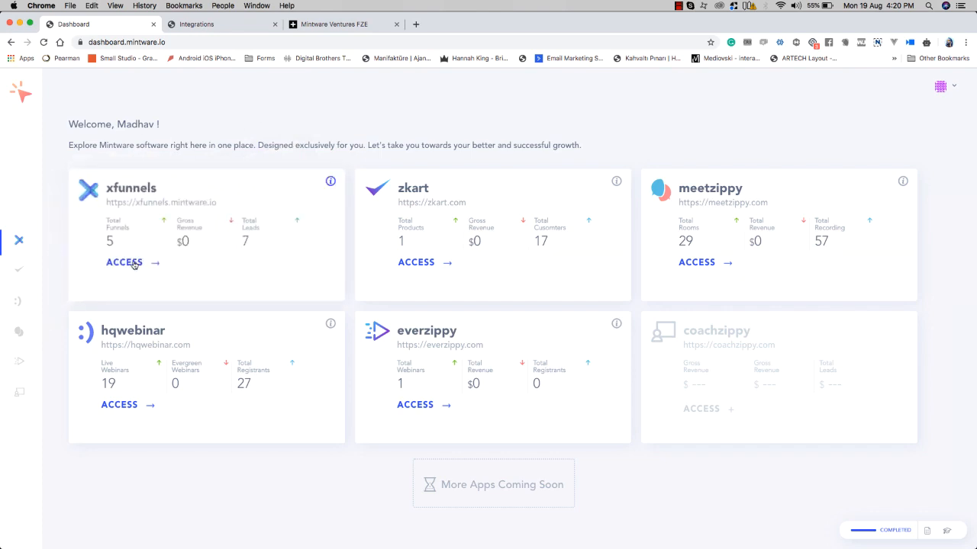
click(135, 264)
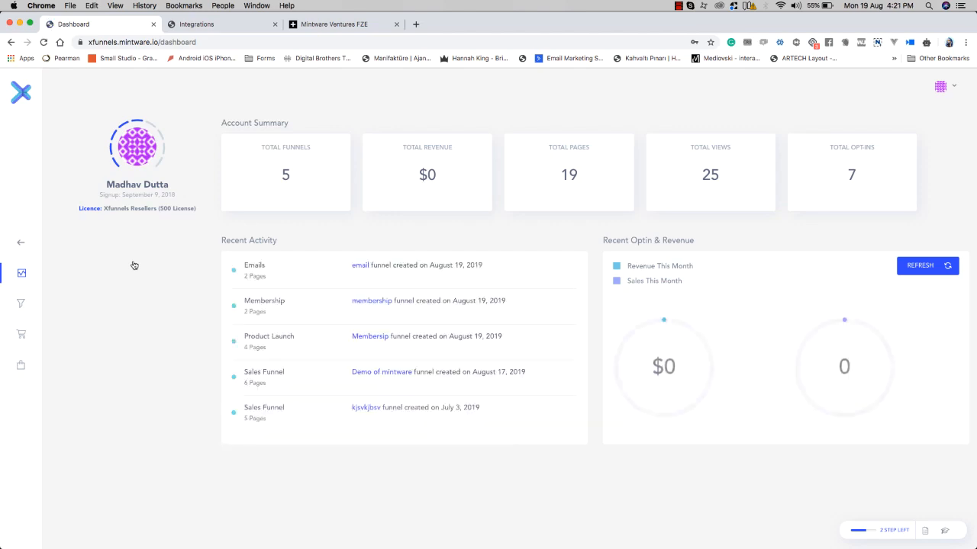
Step: Examine the profile name, signup date and licence details on the xfunnels dashboard
drag(116, 184, 152, 185)
click(155, 181)
drag(100, 195, 188, 195)
click(187, 195)
drag(79, 208, 187, 206)
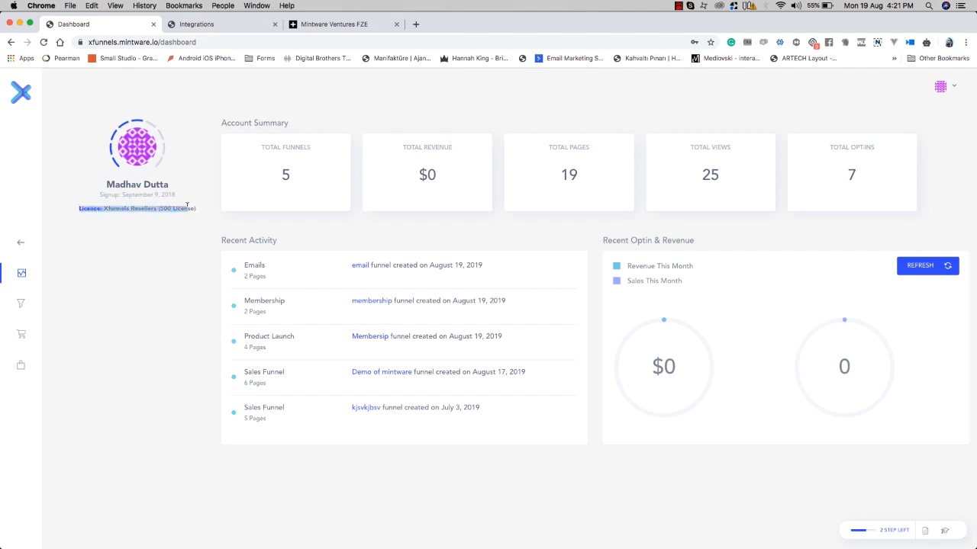
click(191, 207)
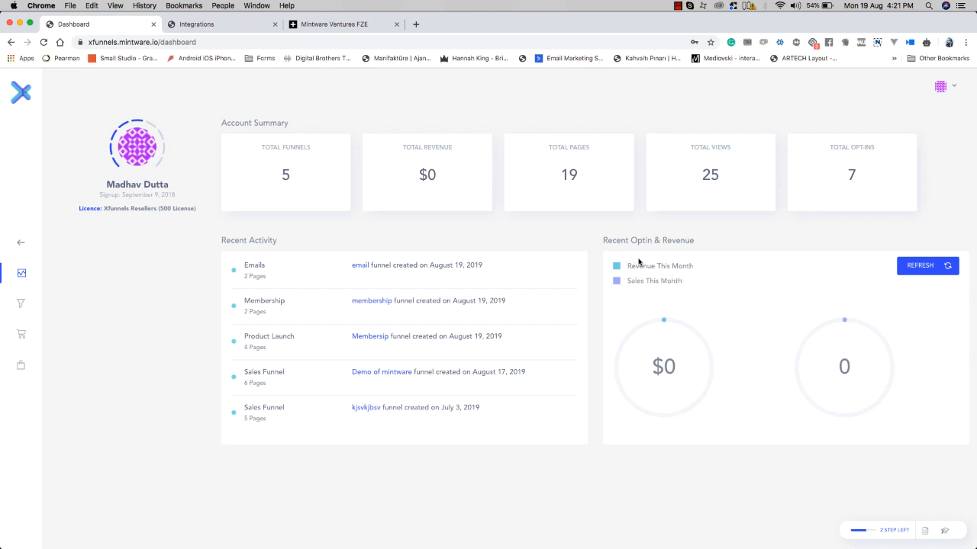
Step: Refresh the Recent Optin & Revenue summary and look over the dashboard's additional menu options
click(927, 267)
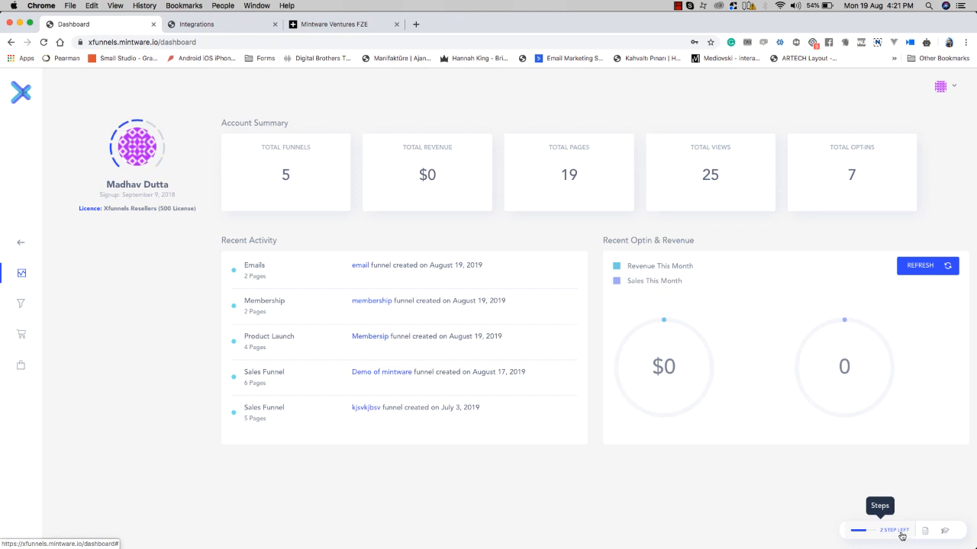
click(924, 532)
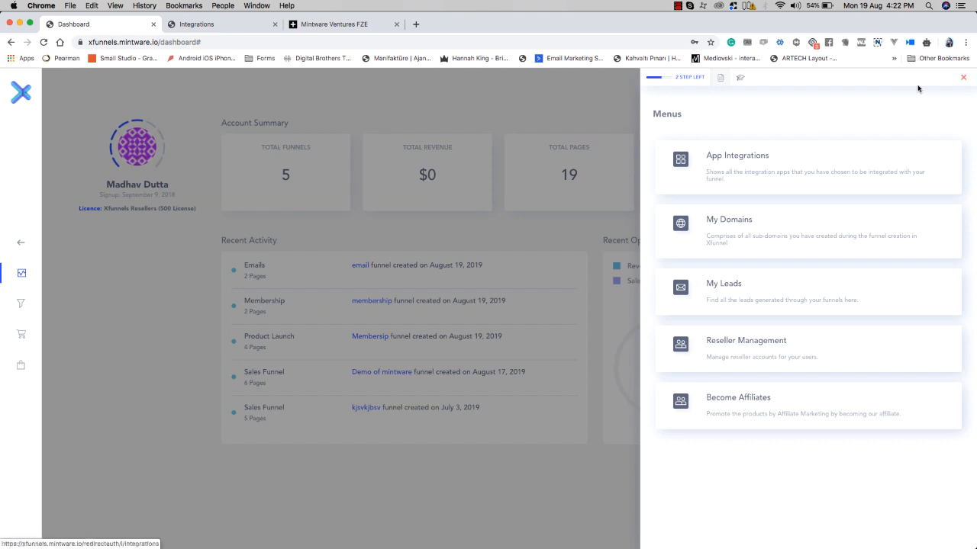
click(962, 78)
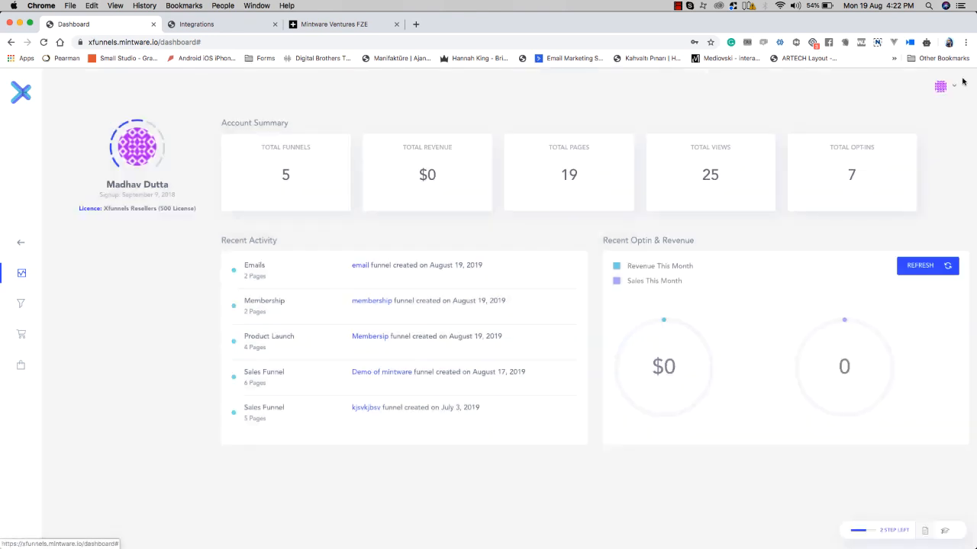
Step: Open the Mintware help center and go to the Xfunnels category of its knowledge base
click(945, 532)
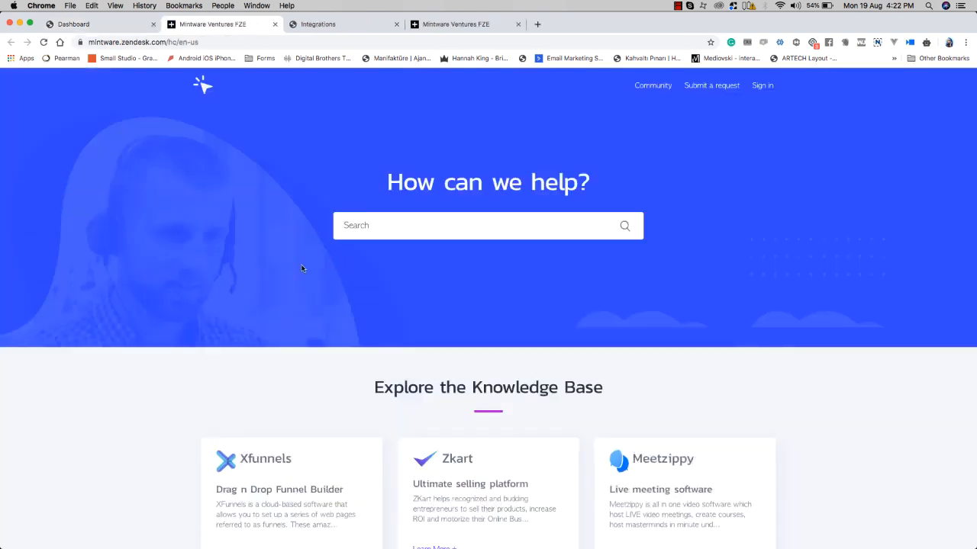
scroll(302, 268, down, 2)
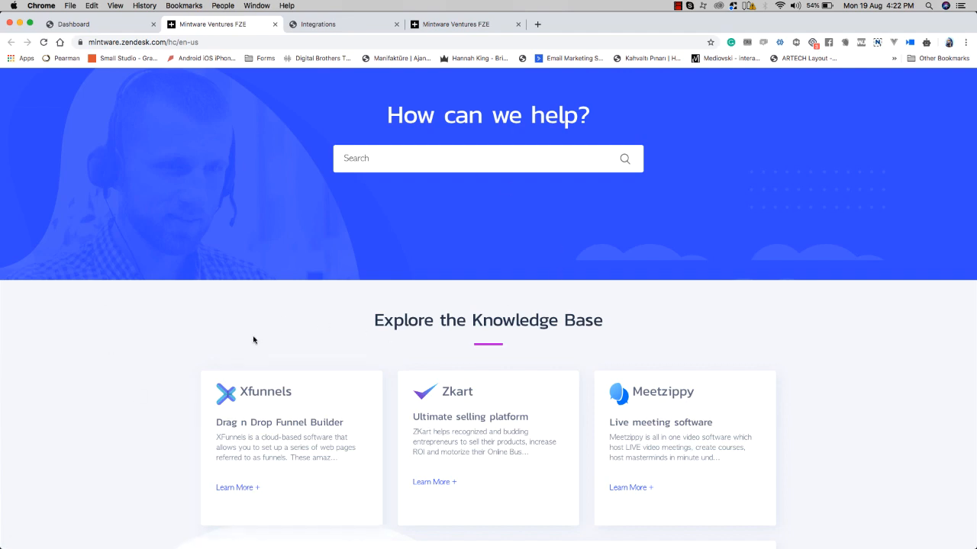
scroll(233, 393, down, 3)
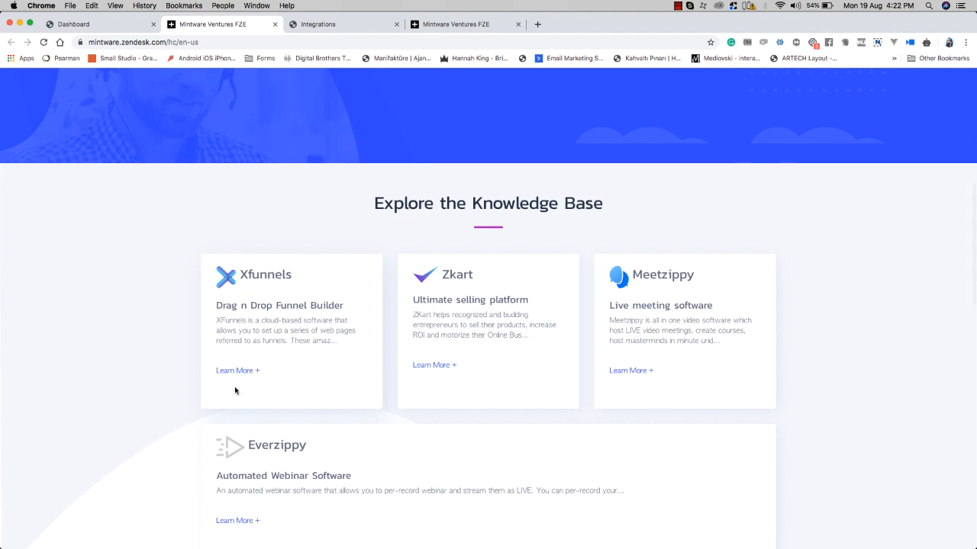
scroll(235, 293, up, 2)
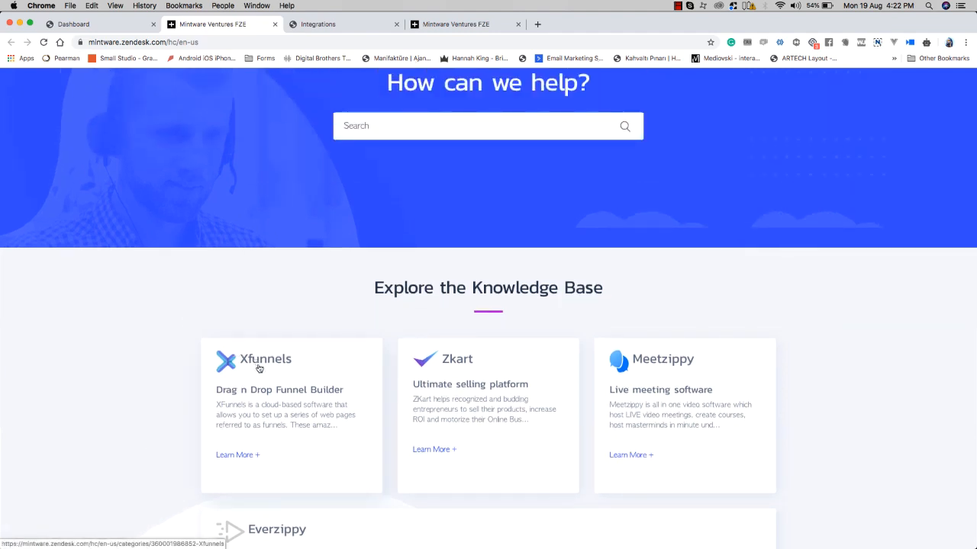
click(243, 456)
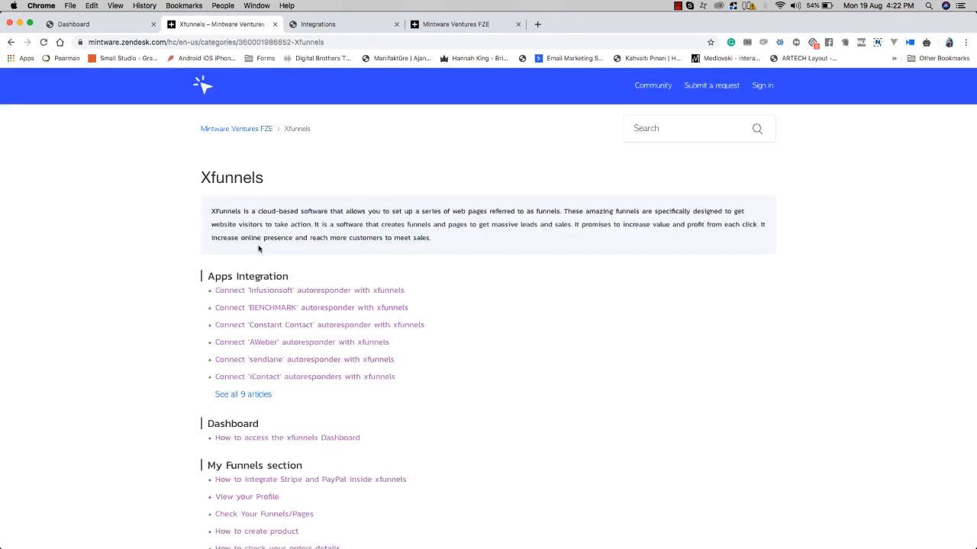
Step: Show all Apps Integration articles and open "Connect 'AWeber' autoresponder with xfunnels"
scroll(258, 249, down, 5)
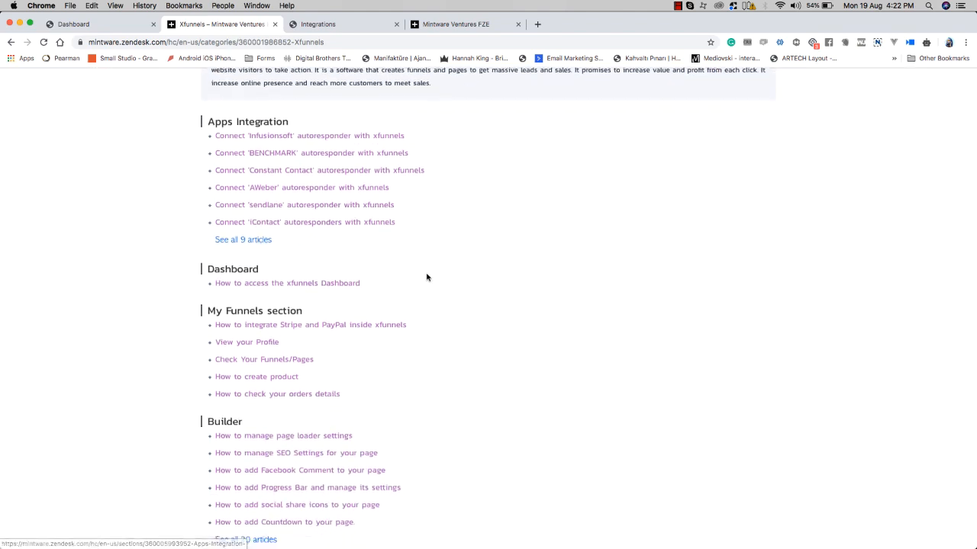
scroll(427, 278, down, 3)
scroll(427, 278, up, 3)
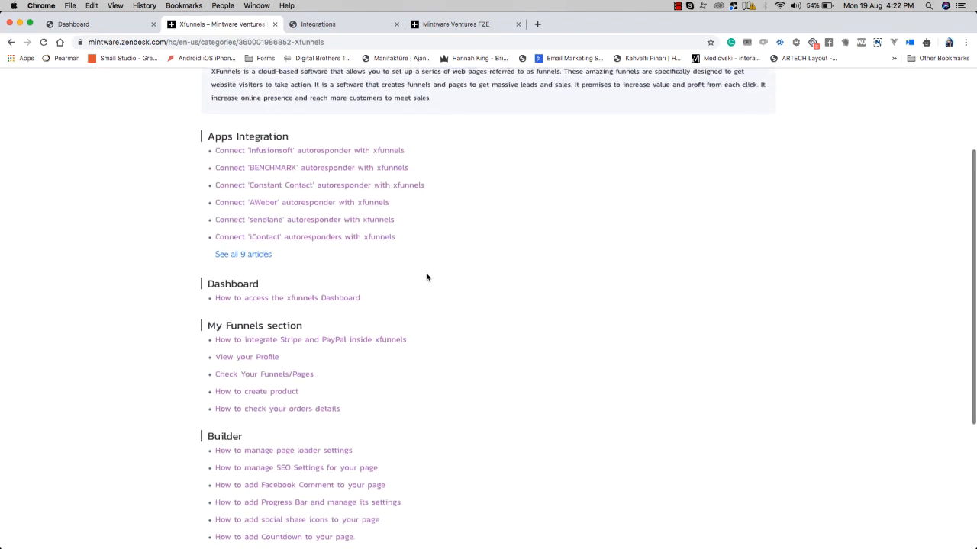
scroll(426, 277, up, 1)
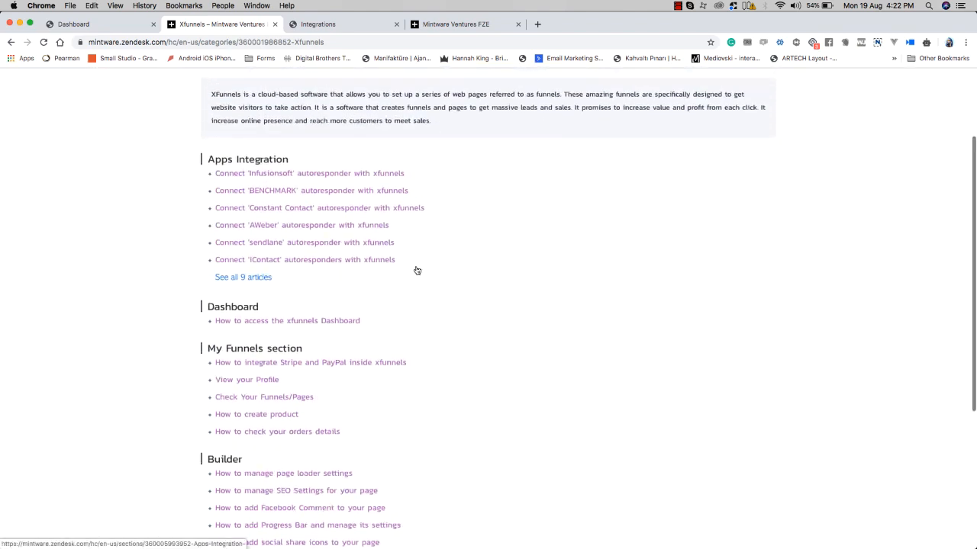
click(244, 278)
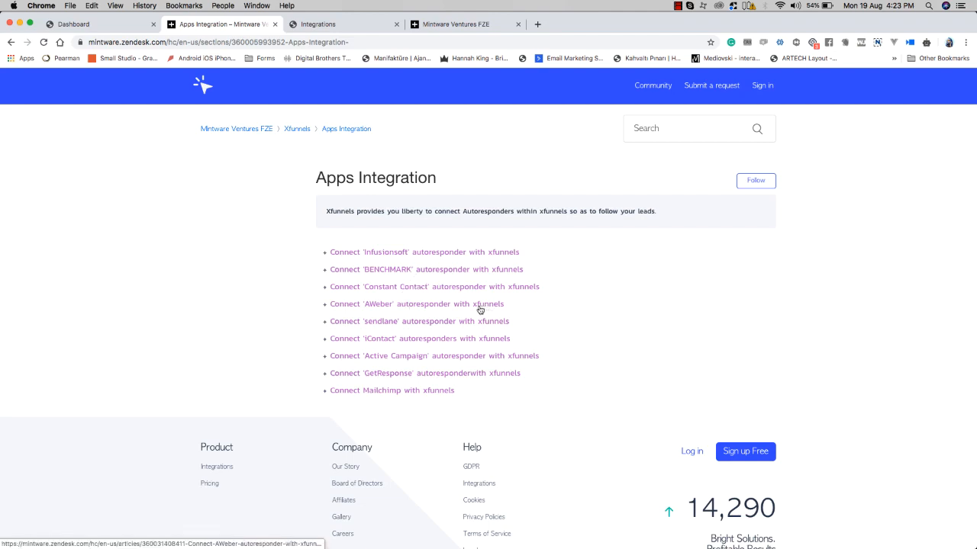
click(425, 308)
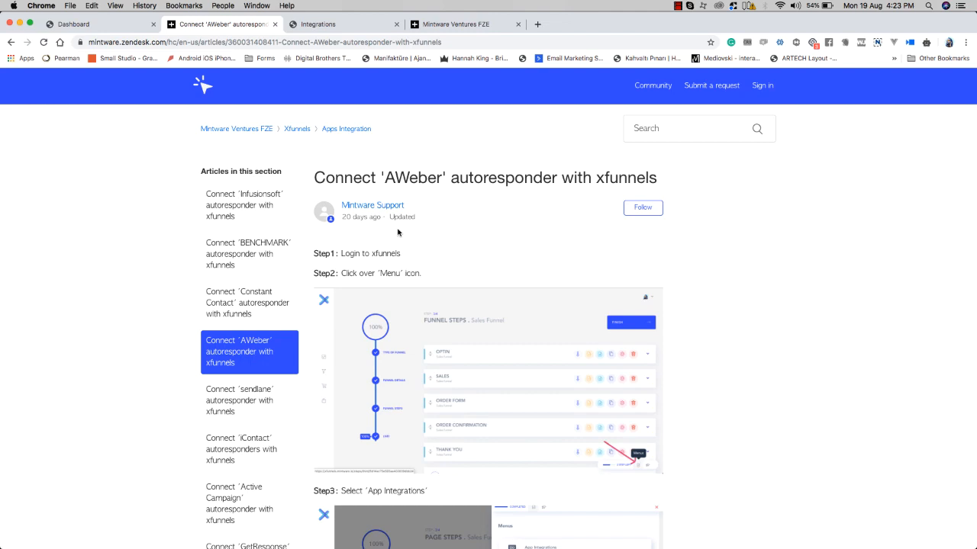
Step: Read through the steps of the AWeber autoresponder integration article, including the final connect step
scroll(397, 232, down, 5)
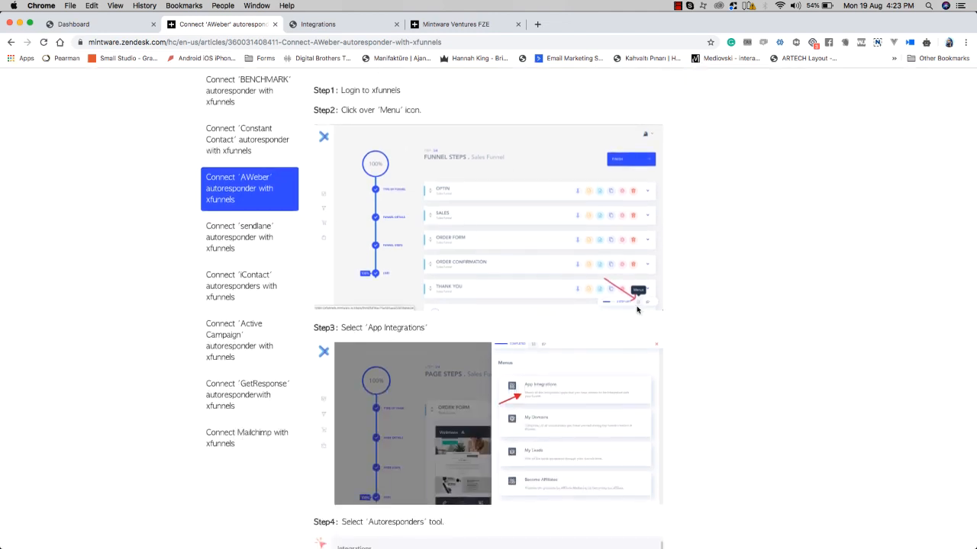
scroll(639, 305, down, 3)
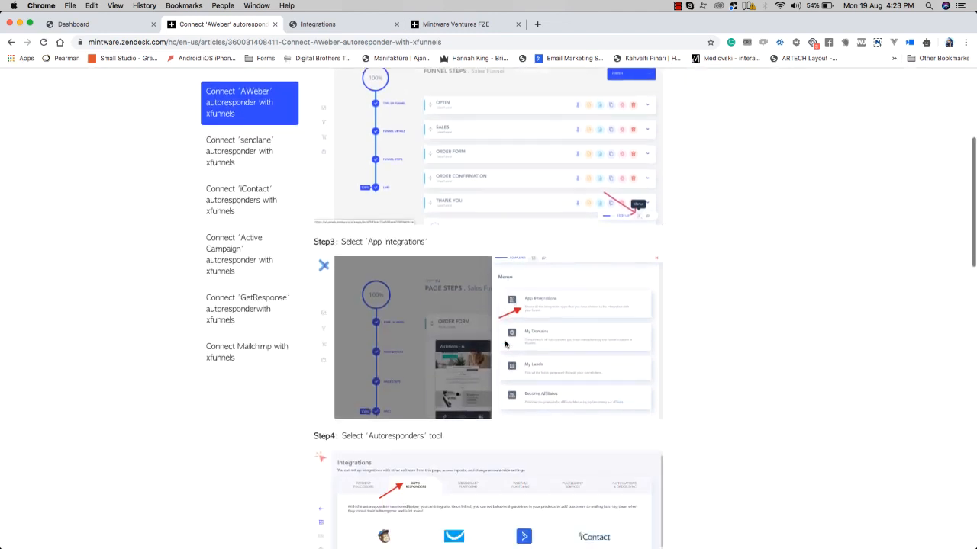
scroll(526, 310, down, 6)
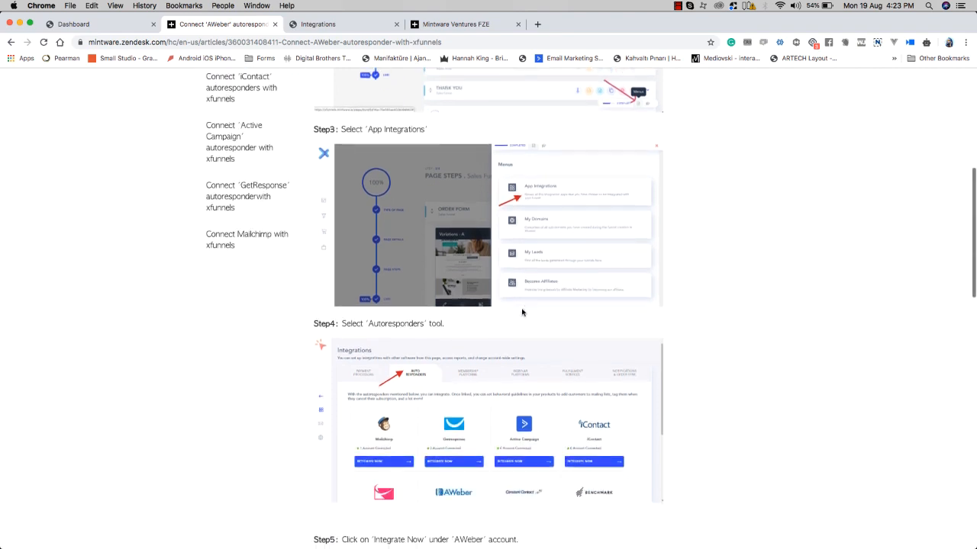
scroll(407, 301, down, 6)
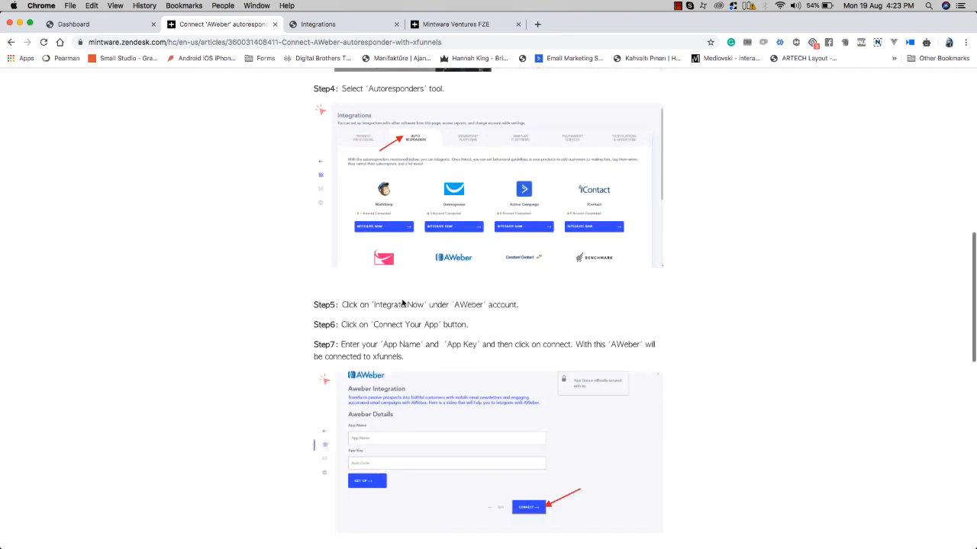
scroll(454, 233, down, 3)
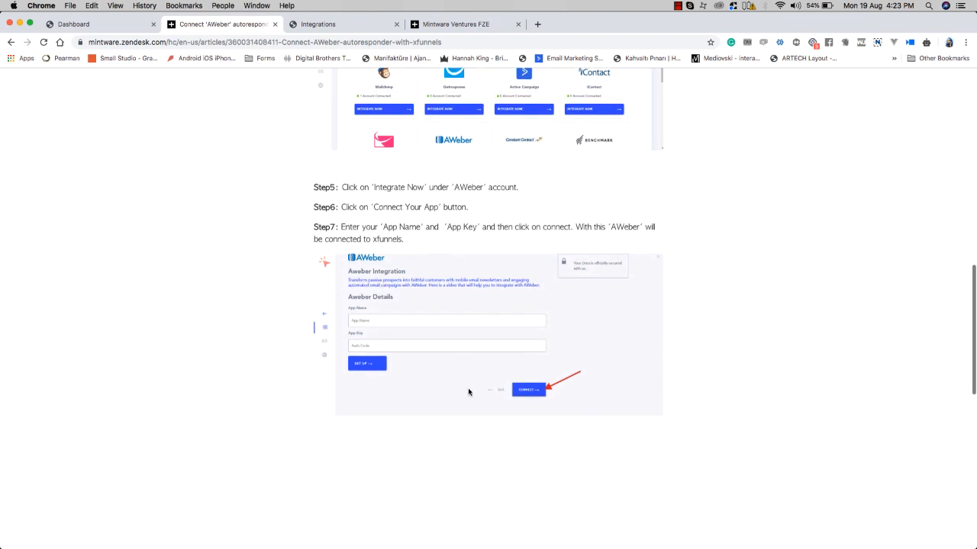
scroll(528, 396, down, 2)
scroll(528, 396, down, 2)
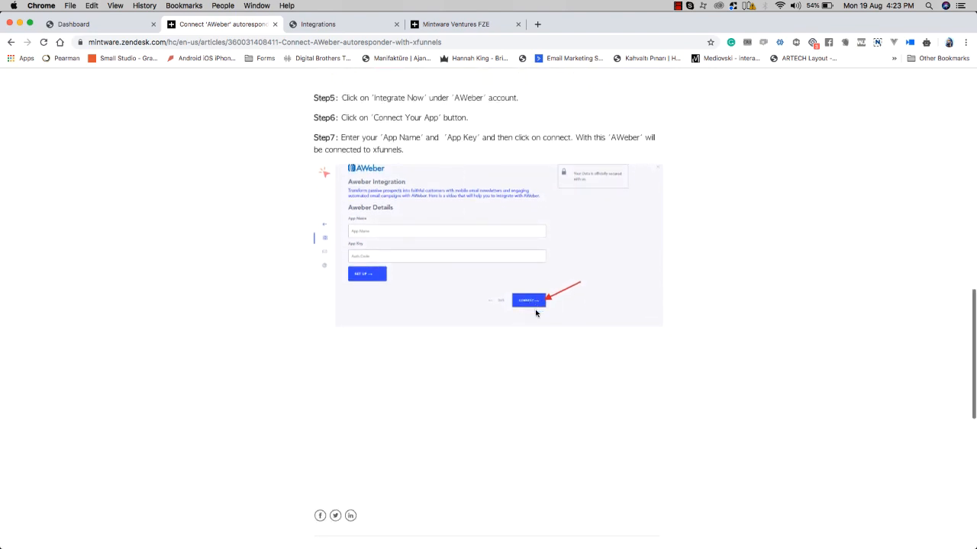
scroll(529, 303, up, 1)
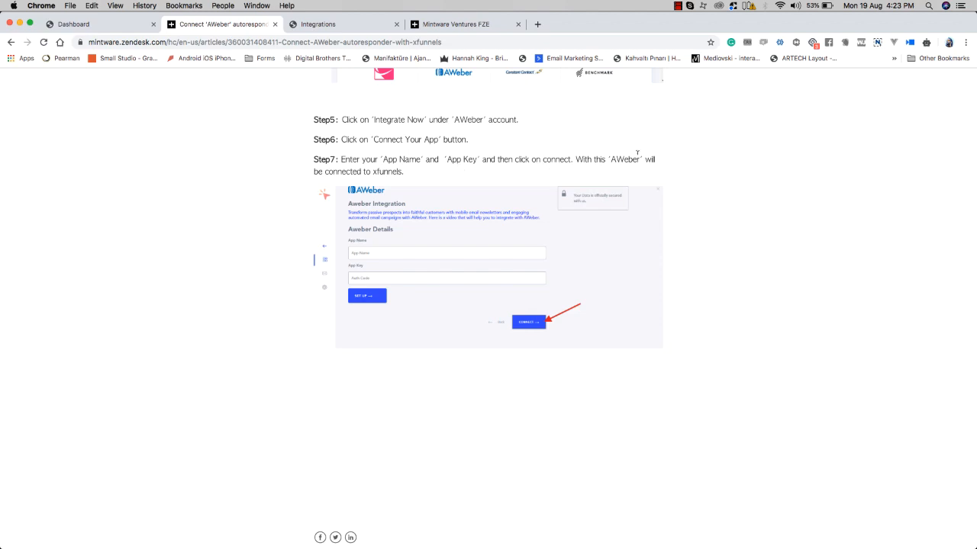
scroll(489, 232, down, 5)
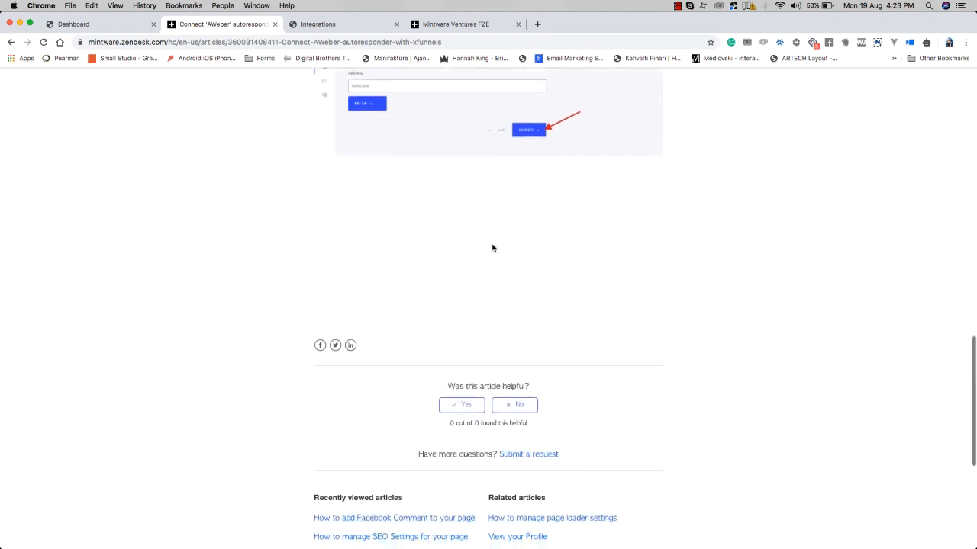
scroll(492, 248, up, 20)
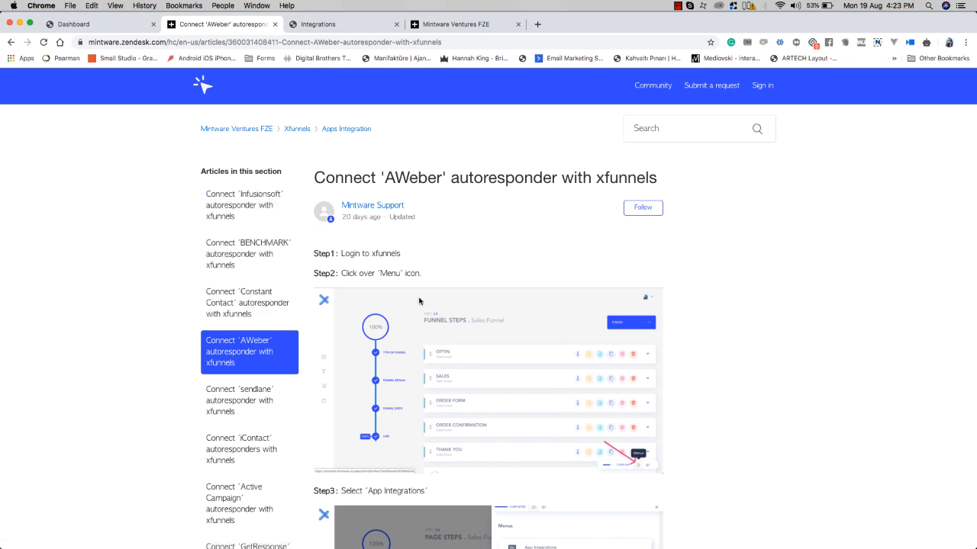
Step: Return to the Xfunnels category and open the Builder article "How to manage page loader settings"
click(297, 130)
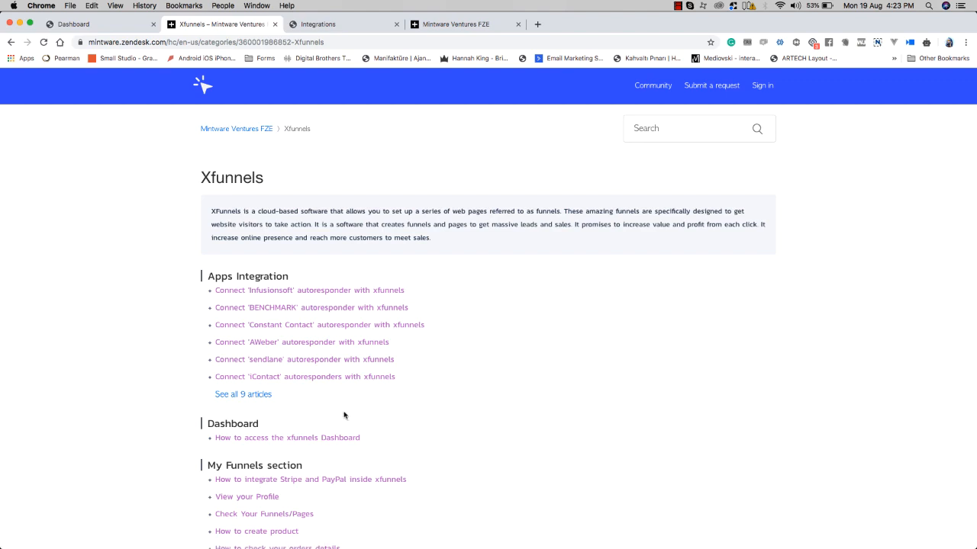
scroll(340, 412, down, 2)
scroll(316, 361, down, 2)
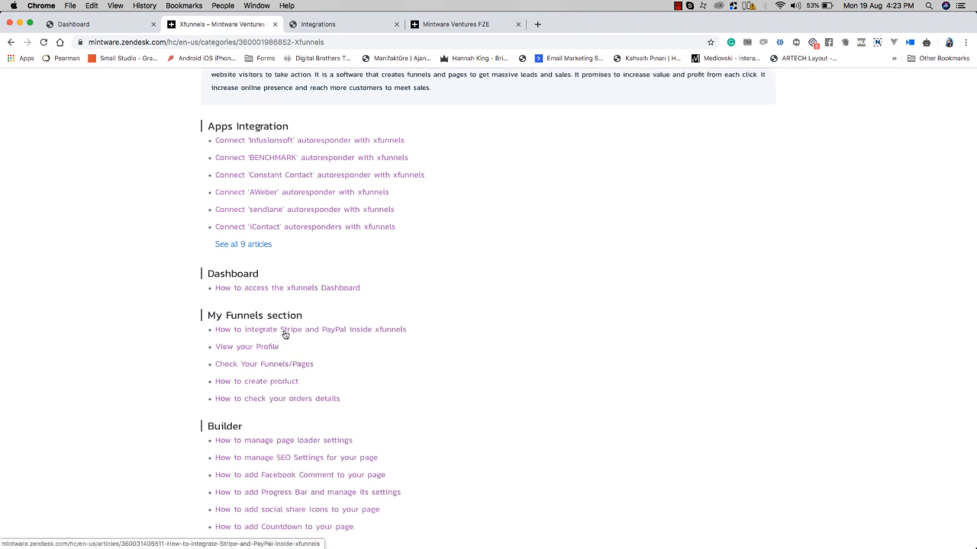
scroll(310, 332, down, 2)
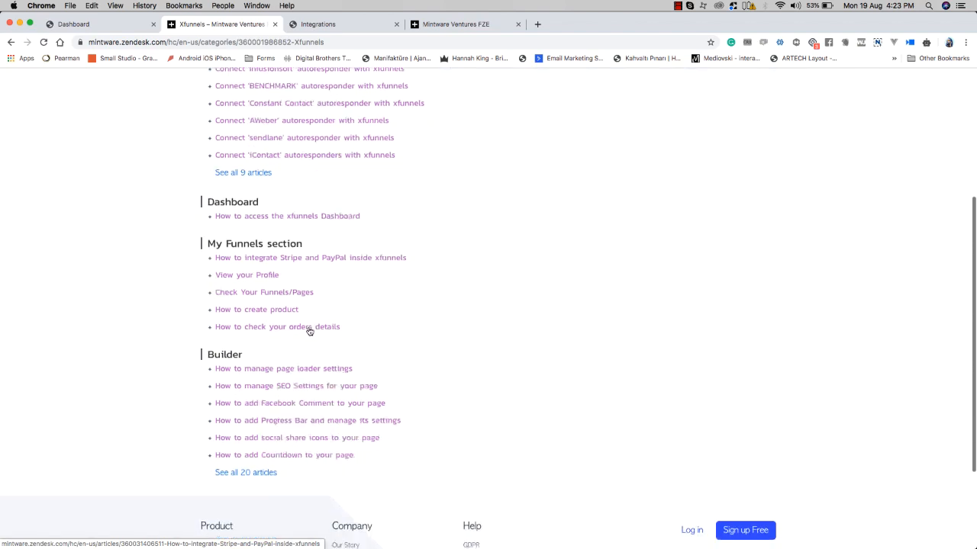
click(289, 369)
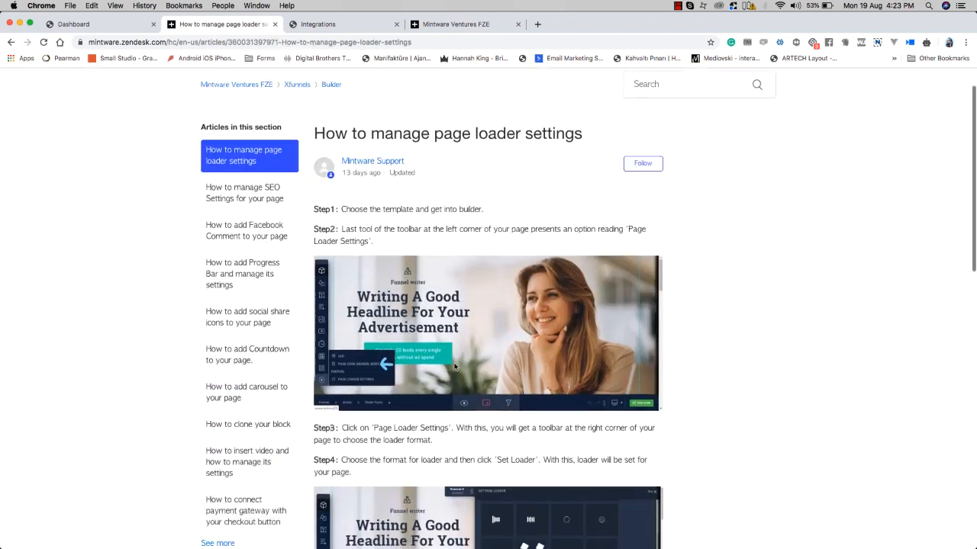
Step: Review the page loader settings instructions and open the article's tutorial video
scroll(454, 368, down, 5)
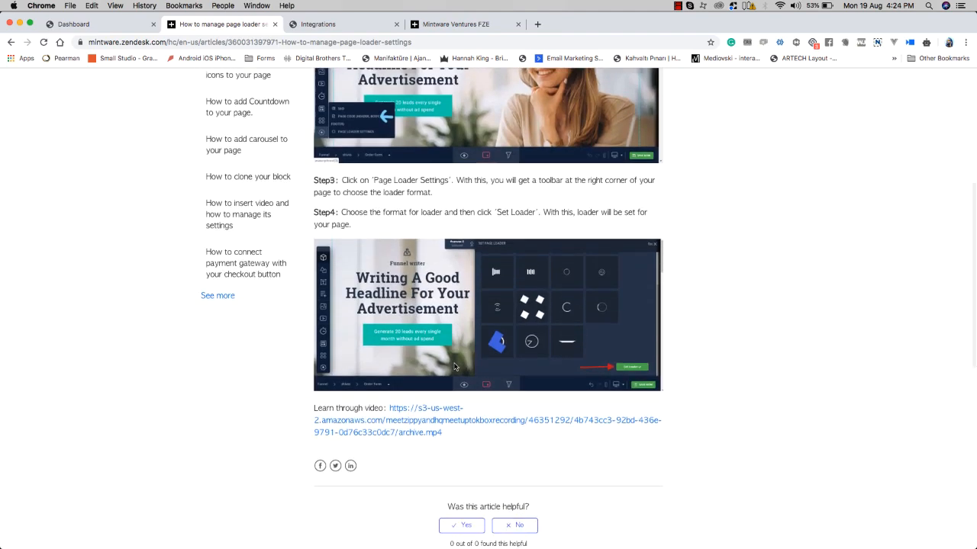
scroll(454, 367, down, 1)
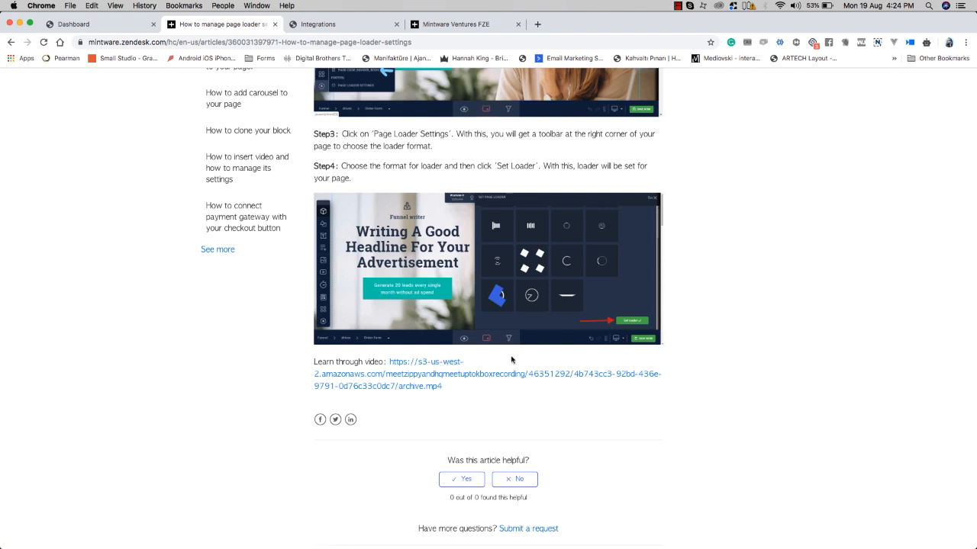
scroll(511, 360, up, 4)
scroll(491, 366, down, 4)
click(427, 362)
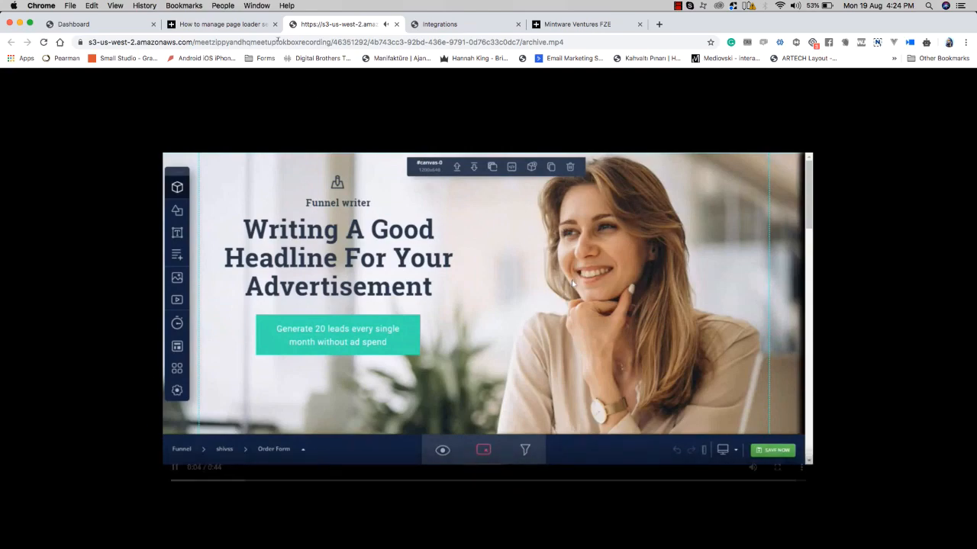
Step: Compare the page loader settings article with its tutorial video, watch the video through the set loader part, and close it
click(256, 28)
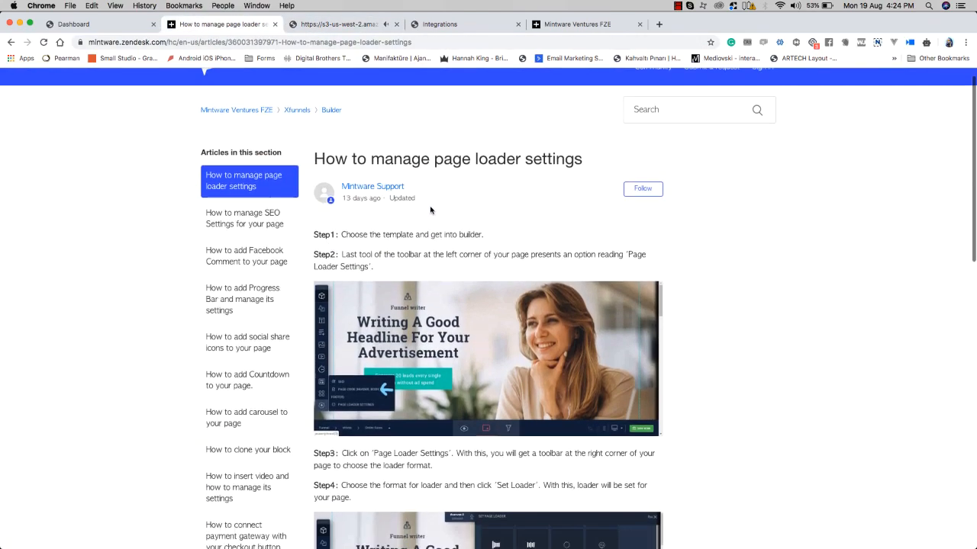
scroll(430, 209, down, 10)
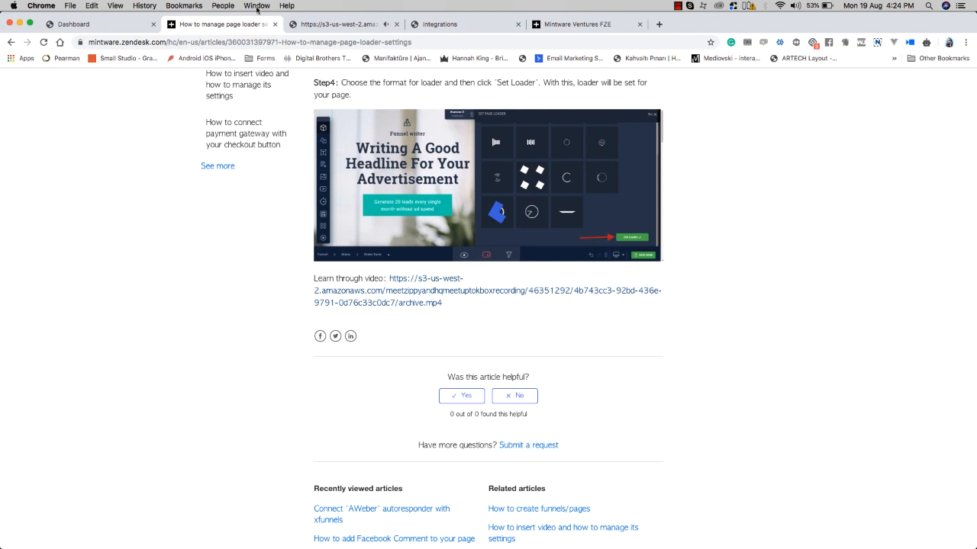
click(336, 25)
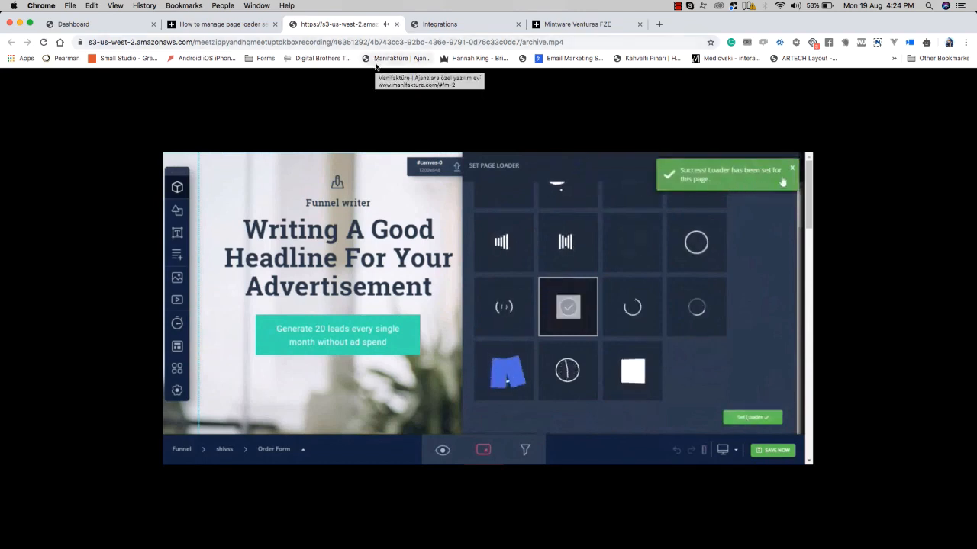
click(396, 24)
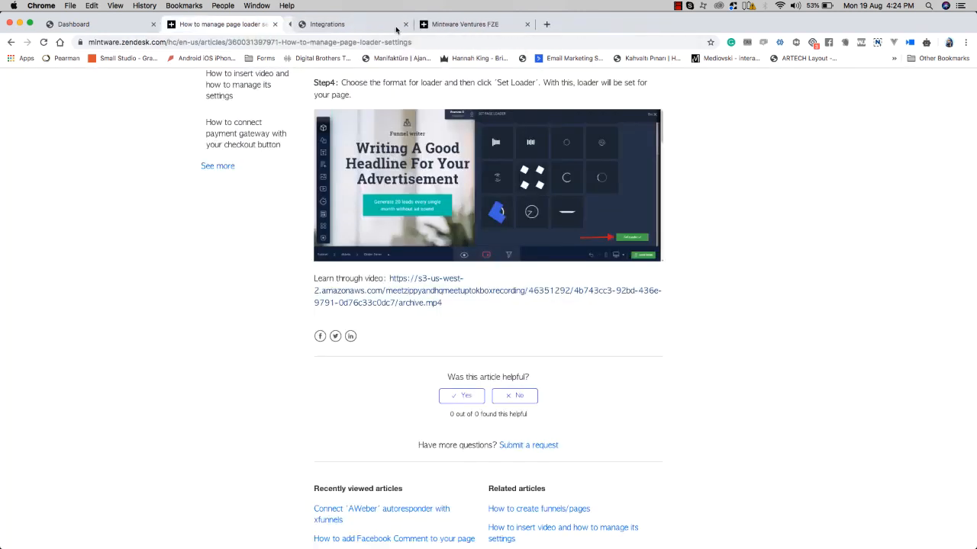
Step: Review the whole page loader settings article, including its steps, video link, related articles and the list of articles in its section
scroll(641, 194, up, 5)
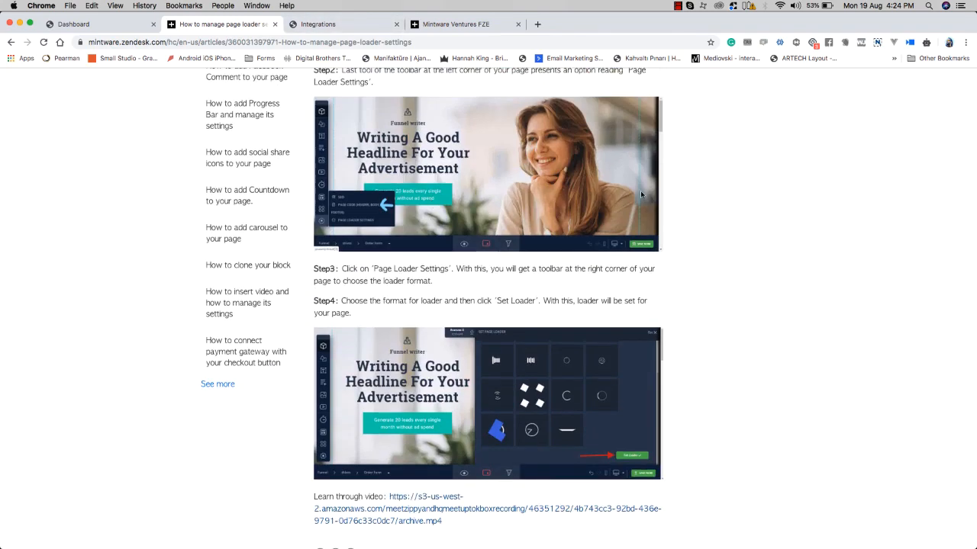
scroll(640, 194, up, 5)
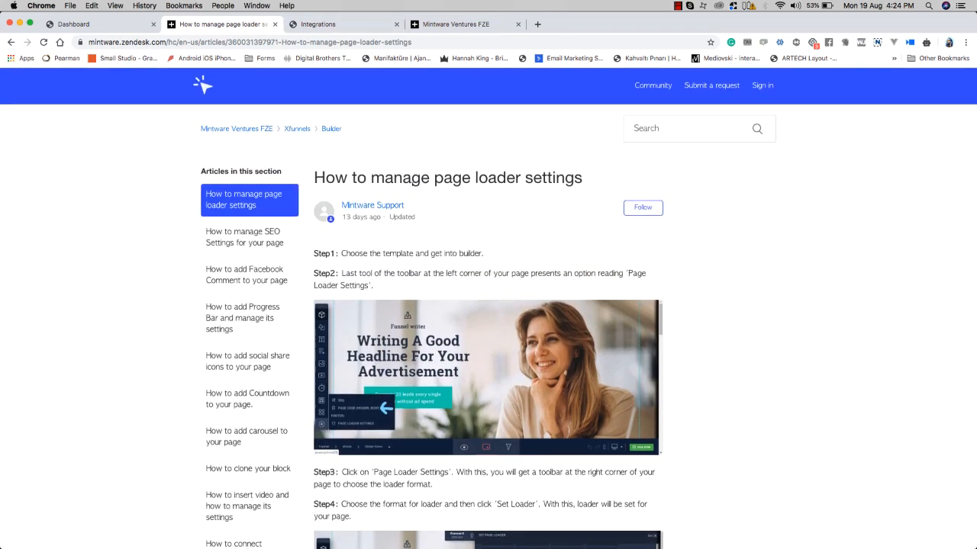
scroll(485, 214, down, 9)
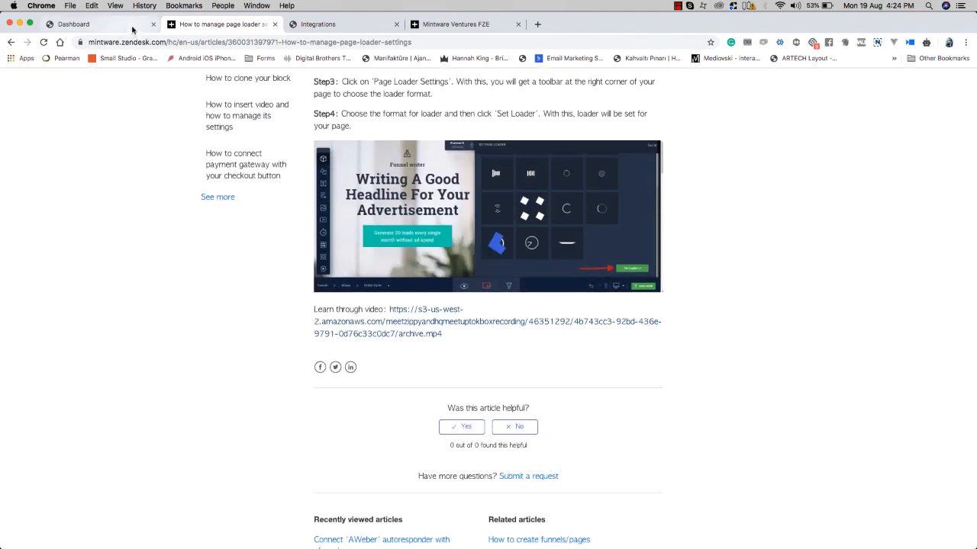
scroll(376, 139, down, 2)
scroll(377, 139, up, 6)
scroll(377, 139, down, 7)
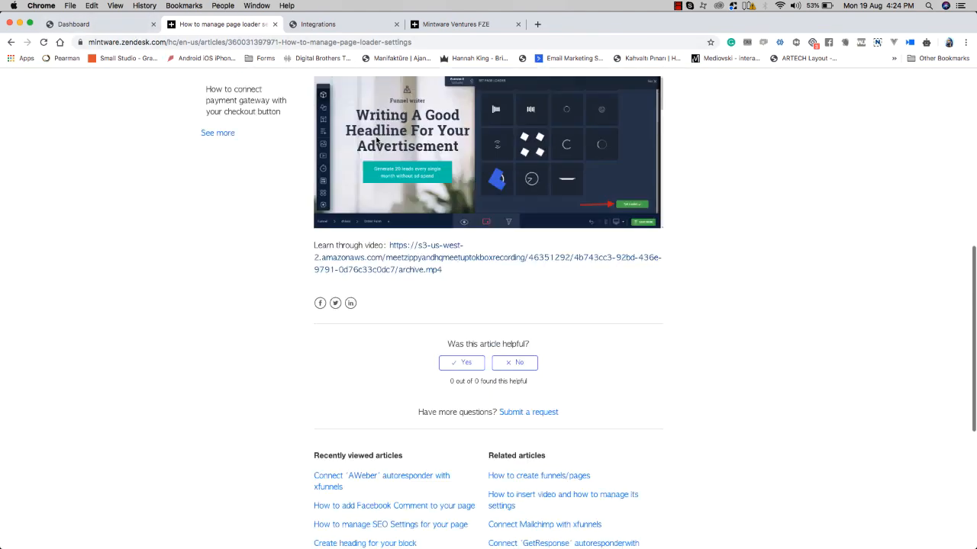
scroll(376, 140, up, 8)
scroll(377, 140, down, 4)
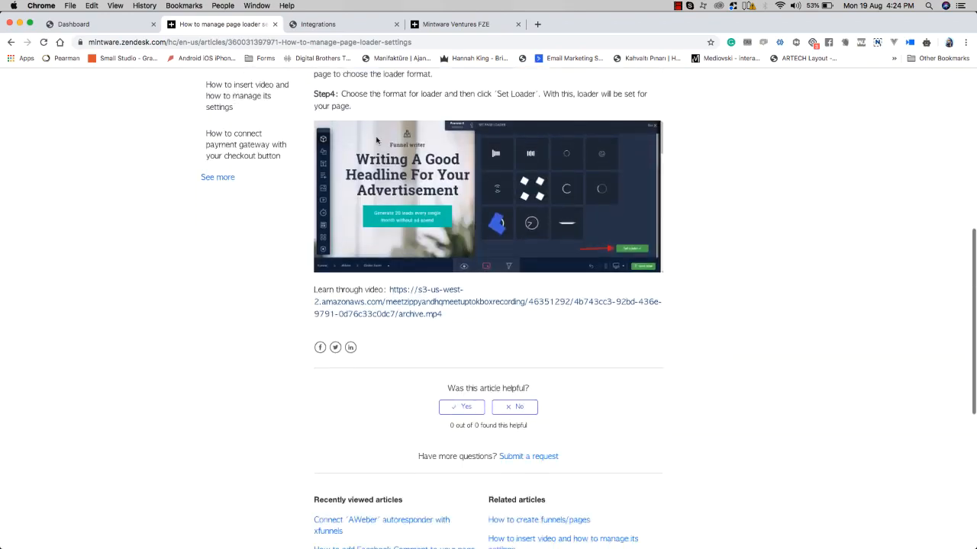
scroll(377, 140, up, 8)
scroll(377, 140, down, 17)
scroll(376, 140, down, 2)
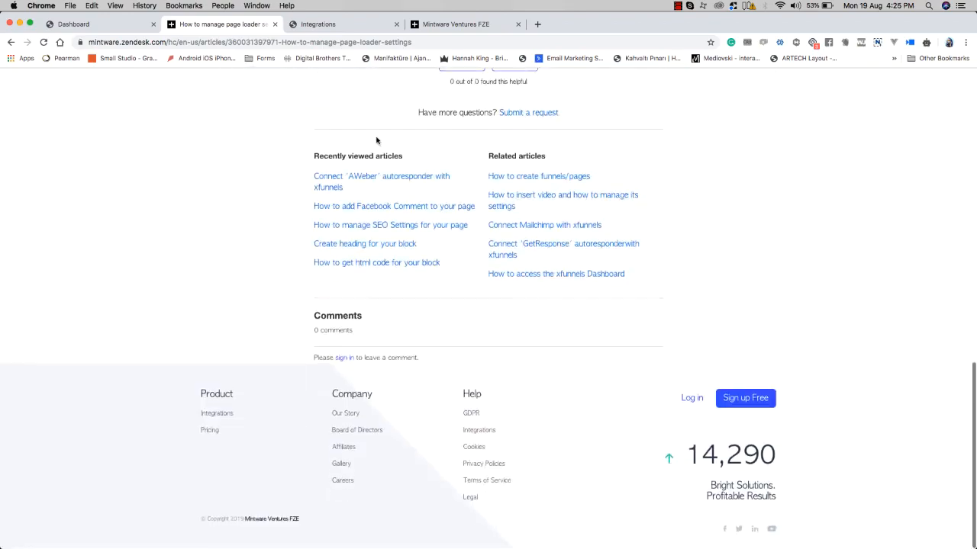
scroll(376, 139, up, 18)
scroll(376, 86, down, 18)
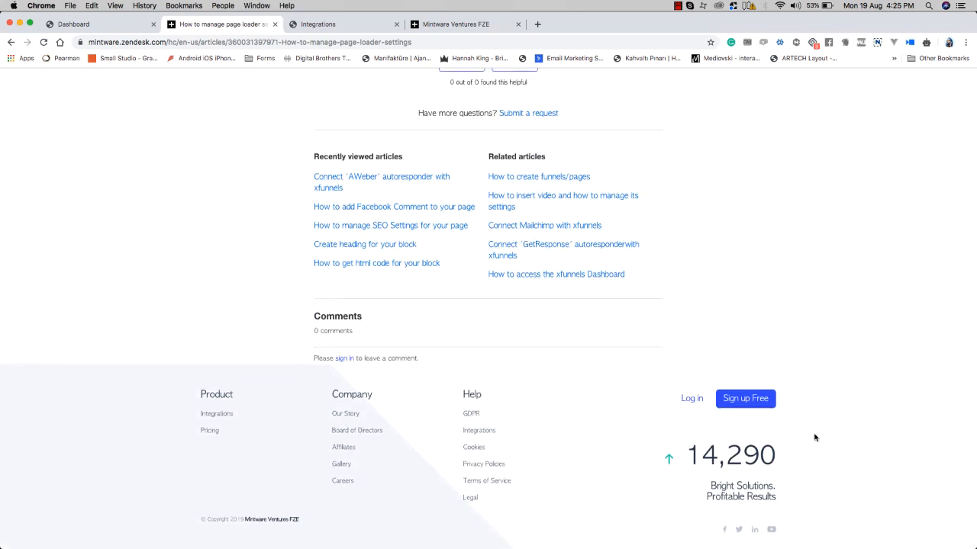
scroll(548, 379, up, 18)
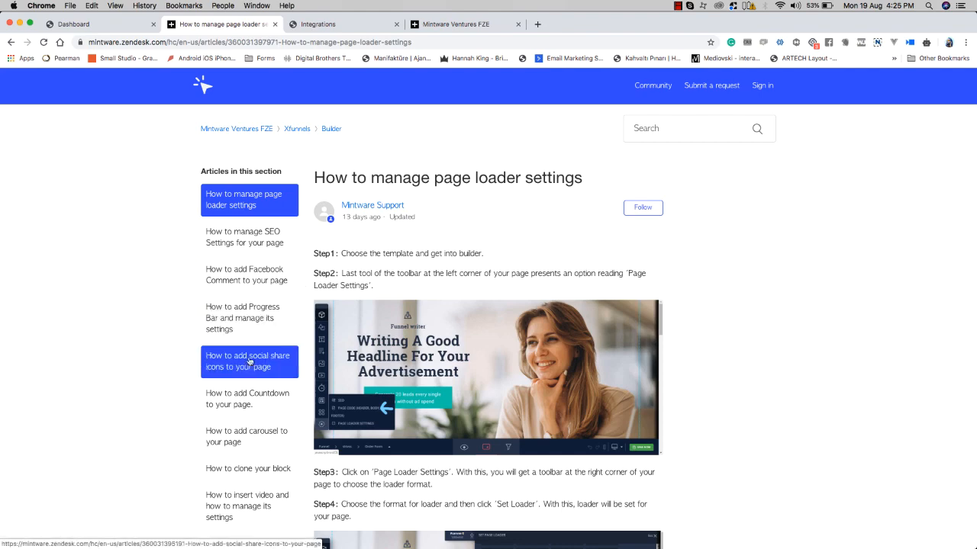
scroll(248, 363, down, 6)
scroll(248, 365, up, 6)
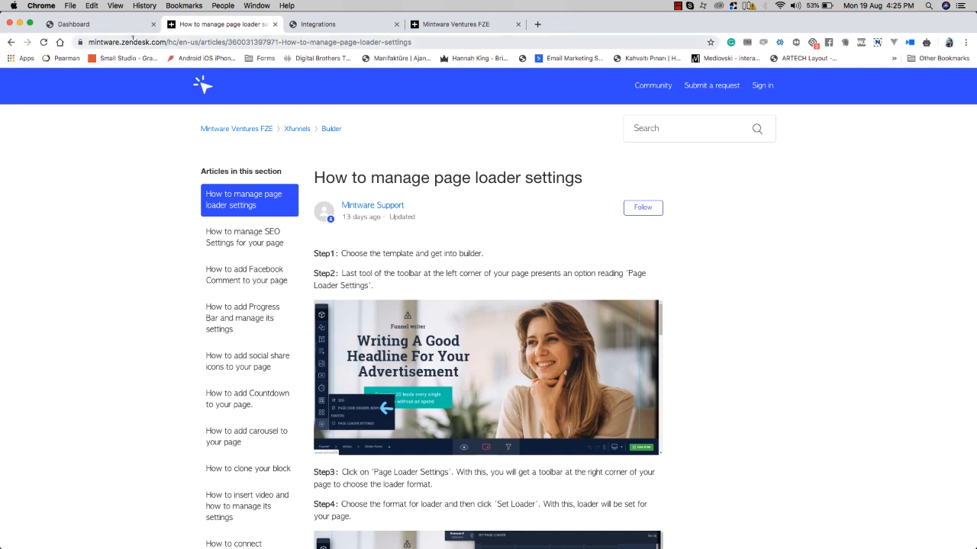
Step: Return to the xfunnels dashboard, view the options in its Menus list, and close the list
click(99, 25)
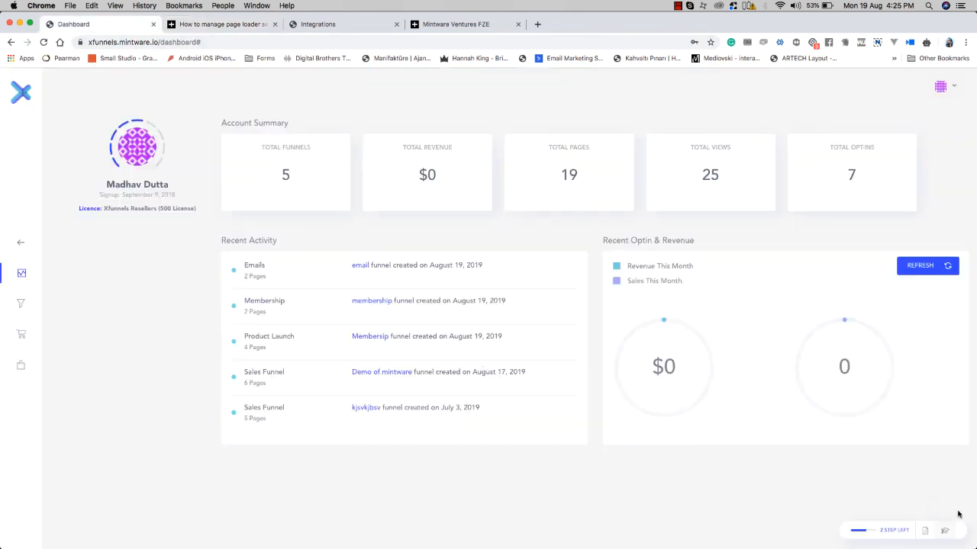
click(925, 532)
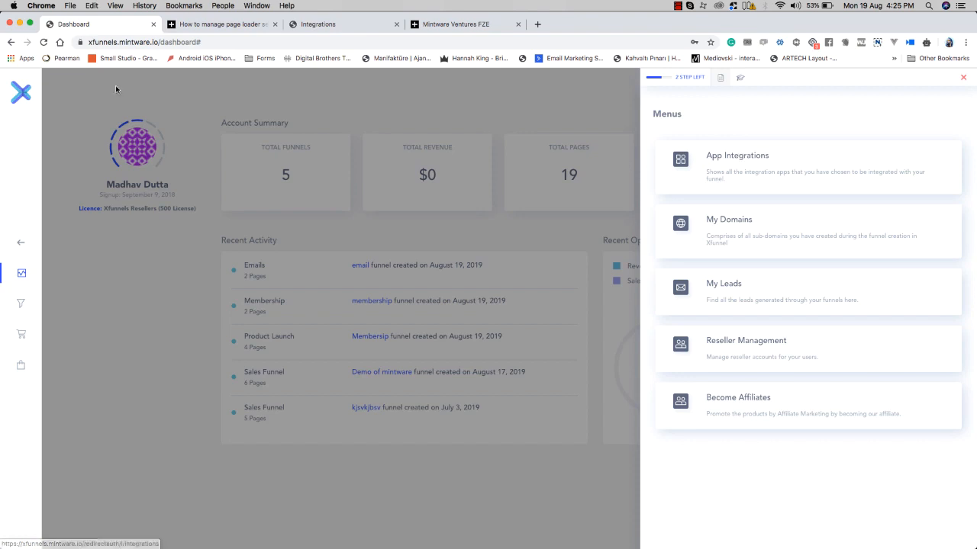
click(963, 77)
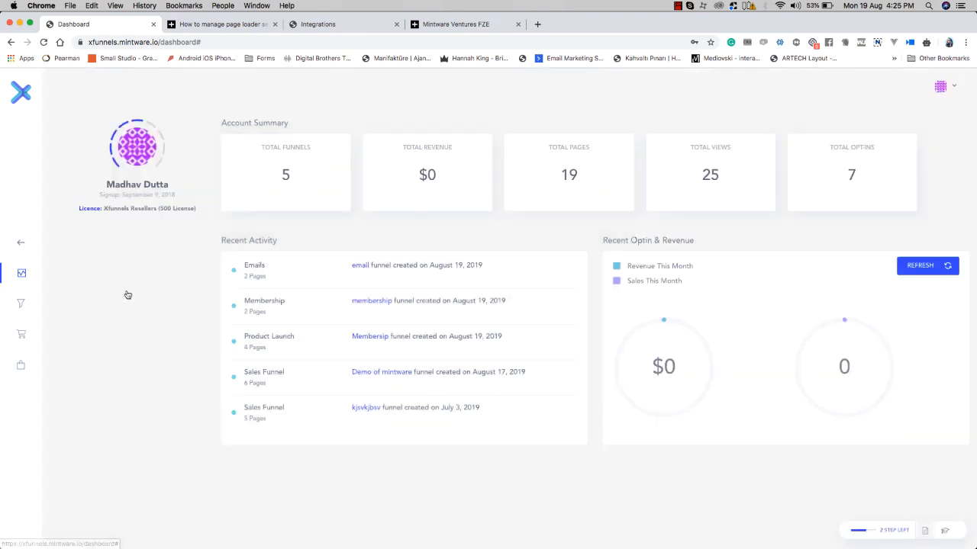
Step: Go back to the main Mintware dashboard and open App Integrations, My Domains and My Leads from its Menus list
click(21, 245)
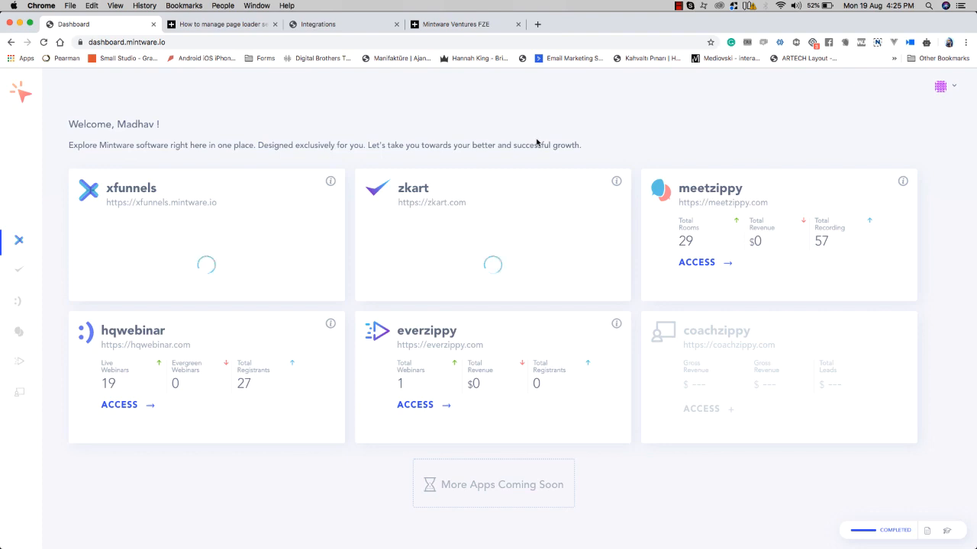
click(927, 533)
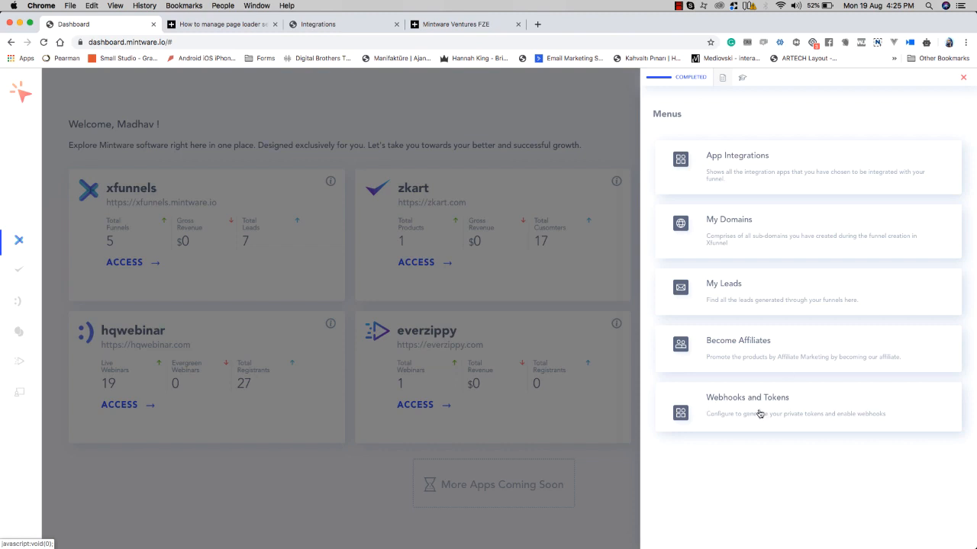
click(748, 174)
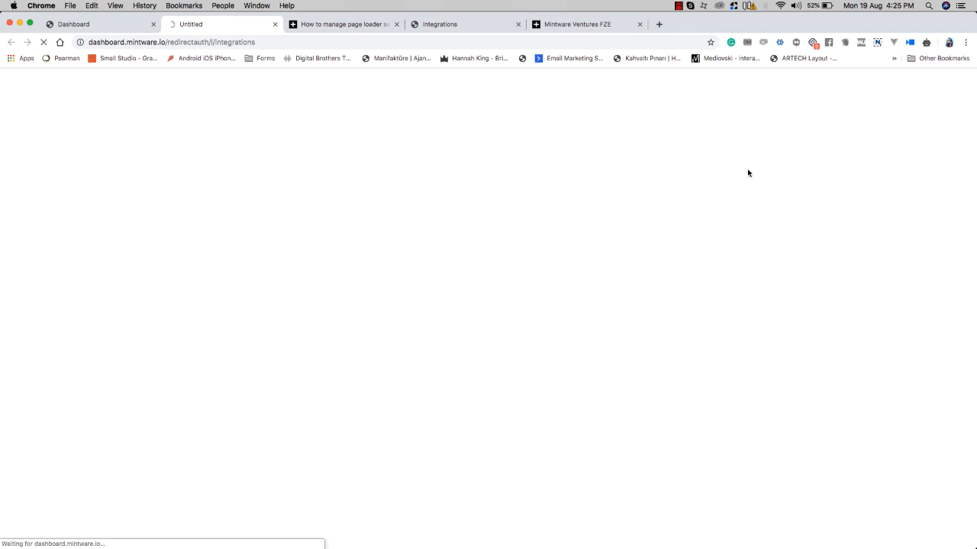
key(ctrl+shift+Tab)
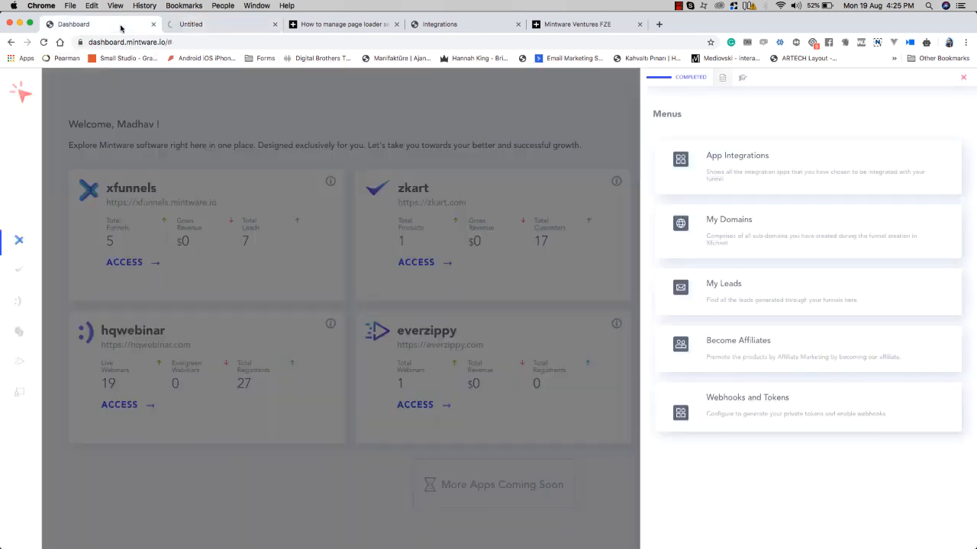
click(772, 236)
click(111, 26)
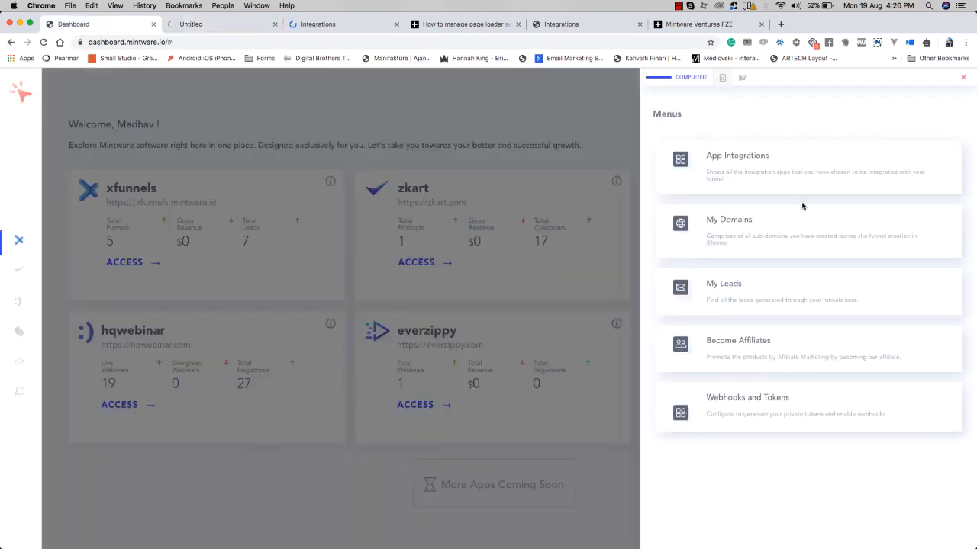
click(779, 284)
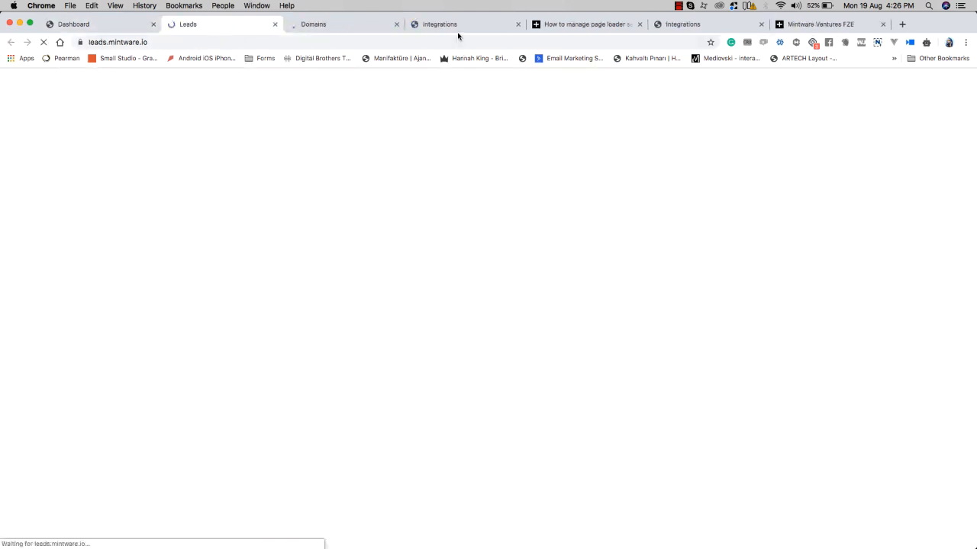
Step: View the Domains and Integrations pages, review the PayPal integration setup, and return to the payment gateways list
click(366, 28)
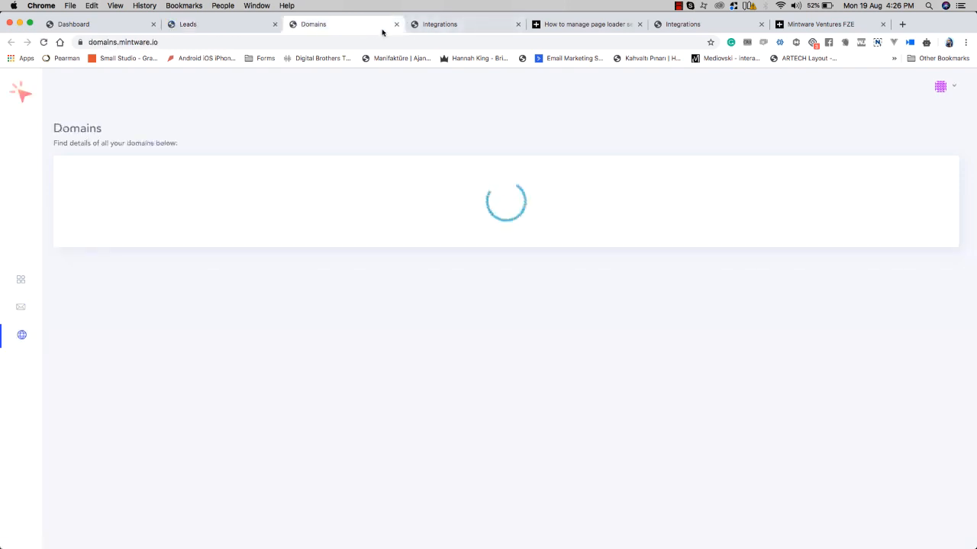
click(434, 28)
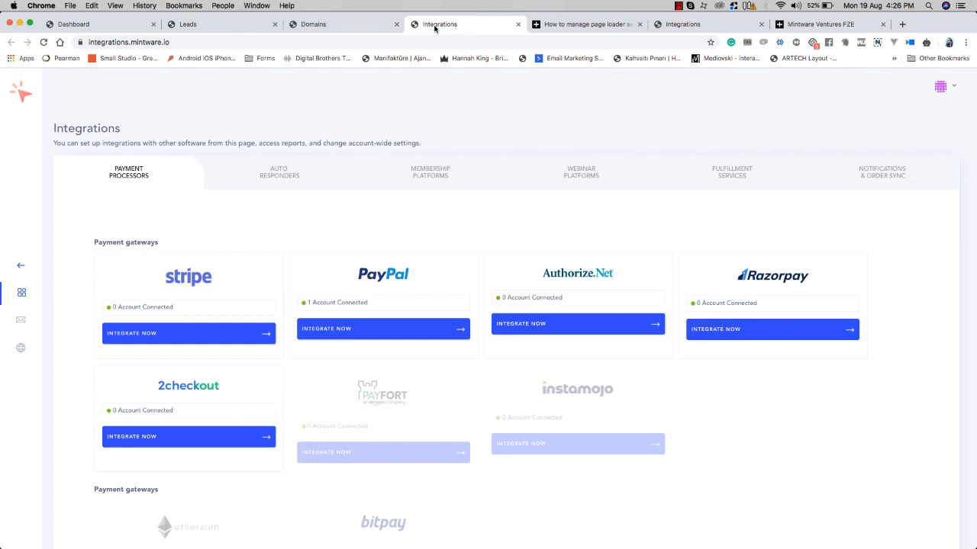
click(390, 334)
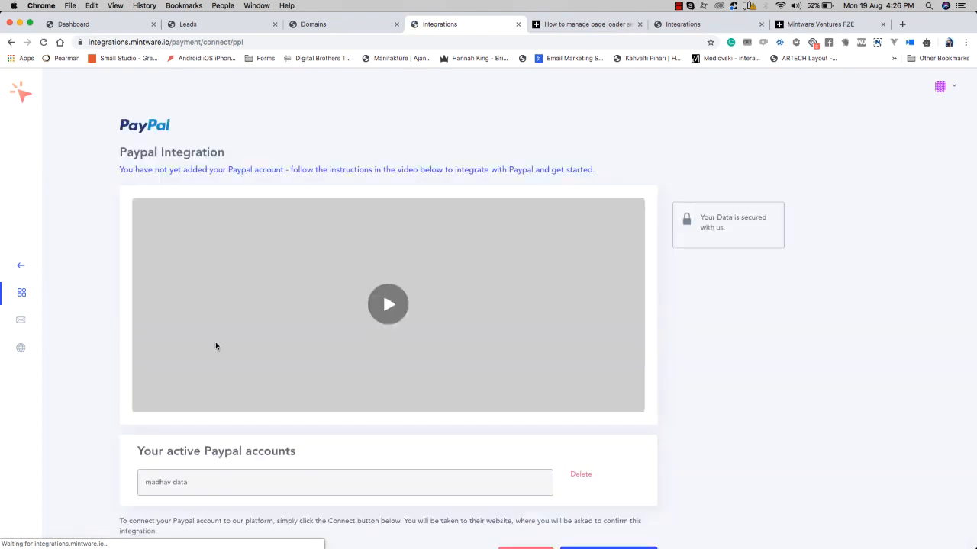
scroll(218, 345, down, 2)
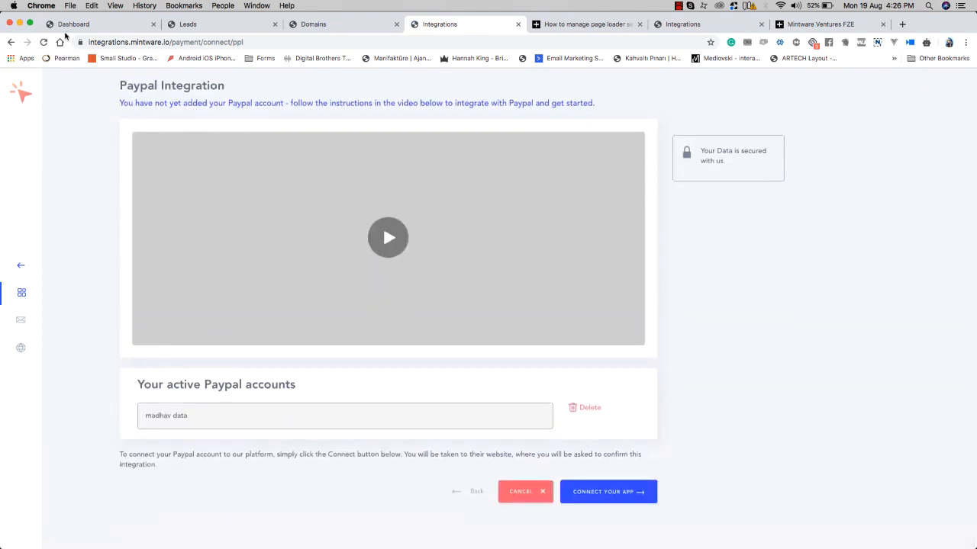
click(11, 43)
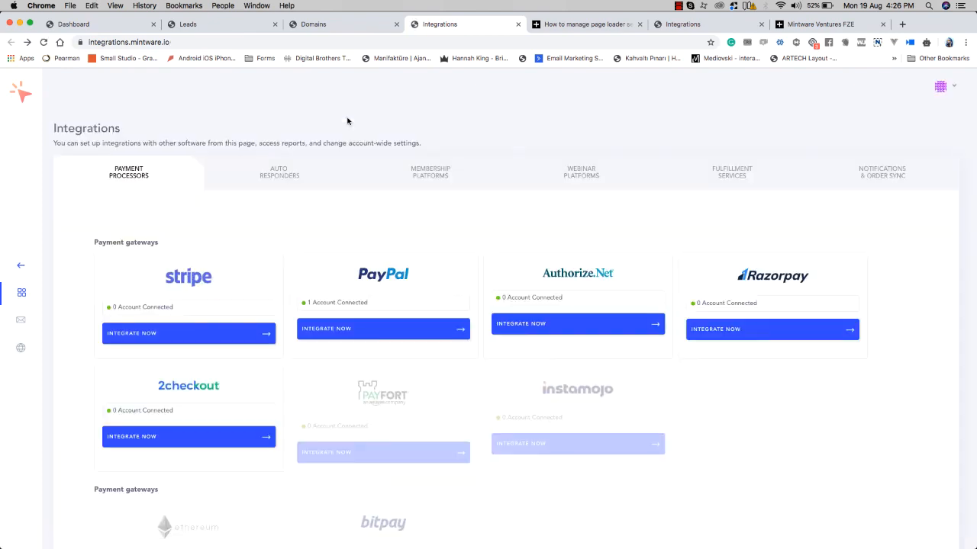
Step: Close the Menus list on the main dashboard and view the Integrations, Domains and Leads pages in turn
click(99, 24)
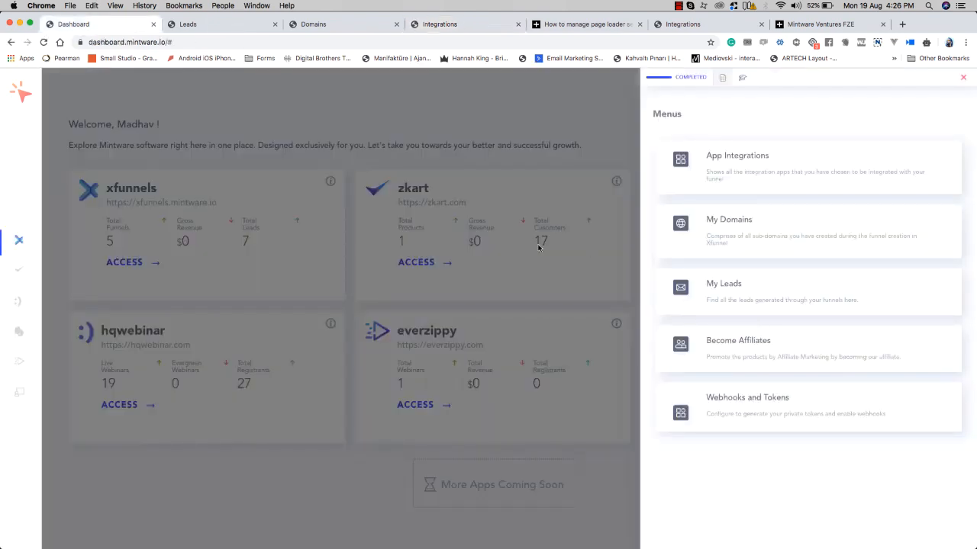
click(964, 78)
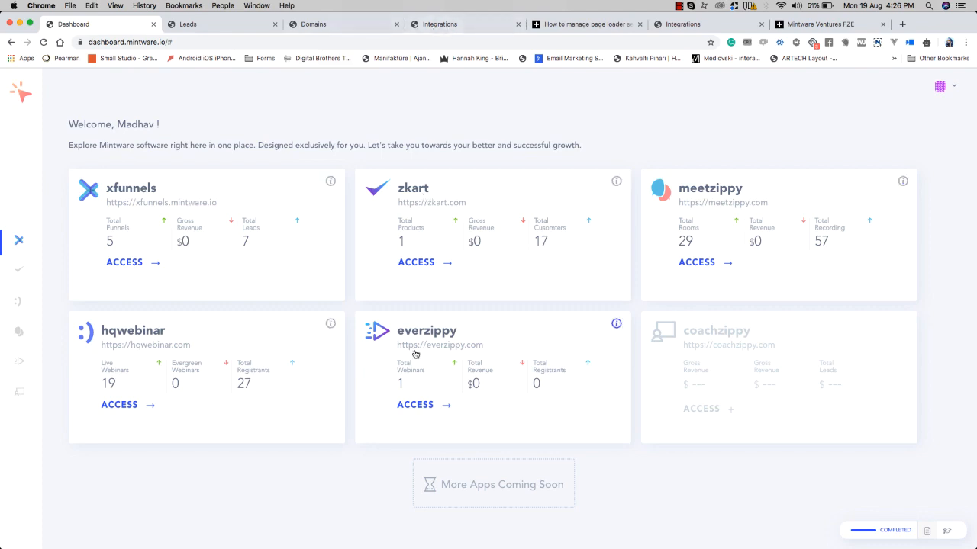
click(454, 25)
click(342, 26)
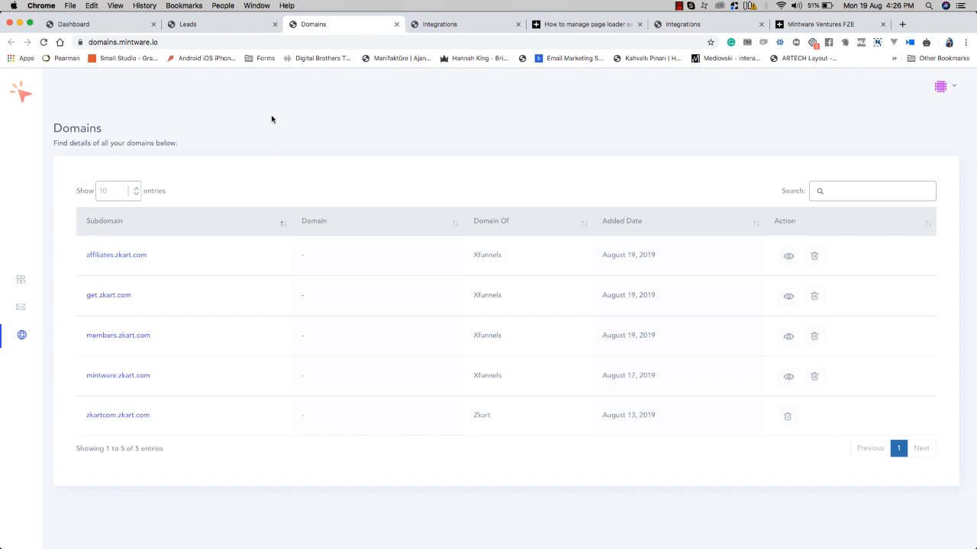
click(225, 30)
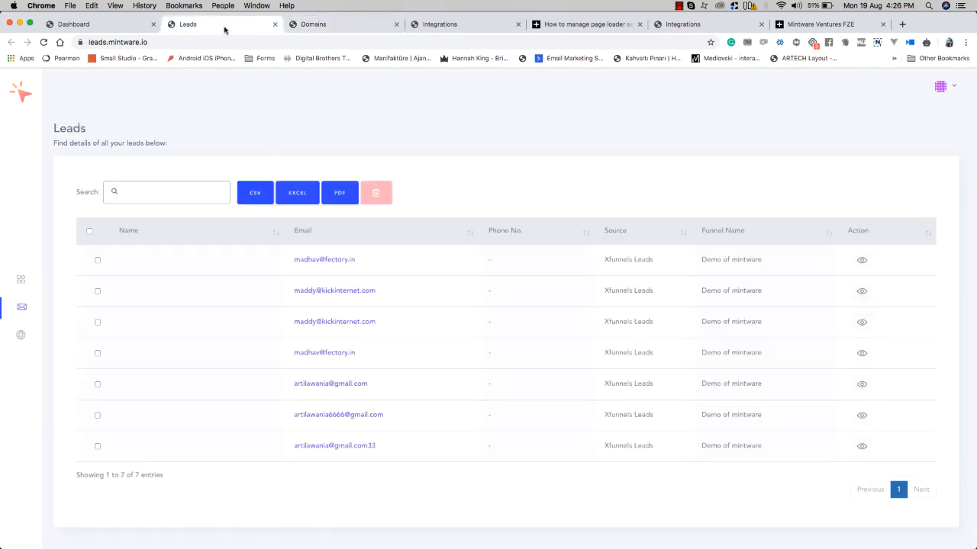
Step: Revisit the main dashboard and the Domains page, and examine the table of captured leads on the Leads page
click(144, 29)
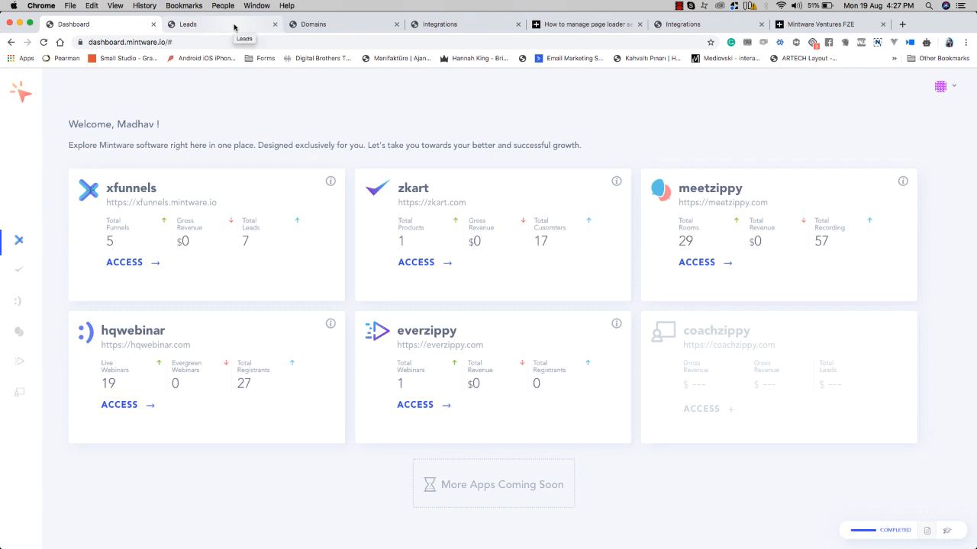
click(353, 25)
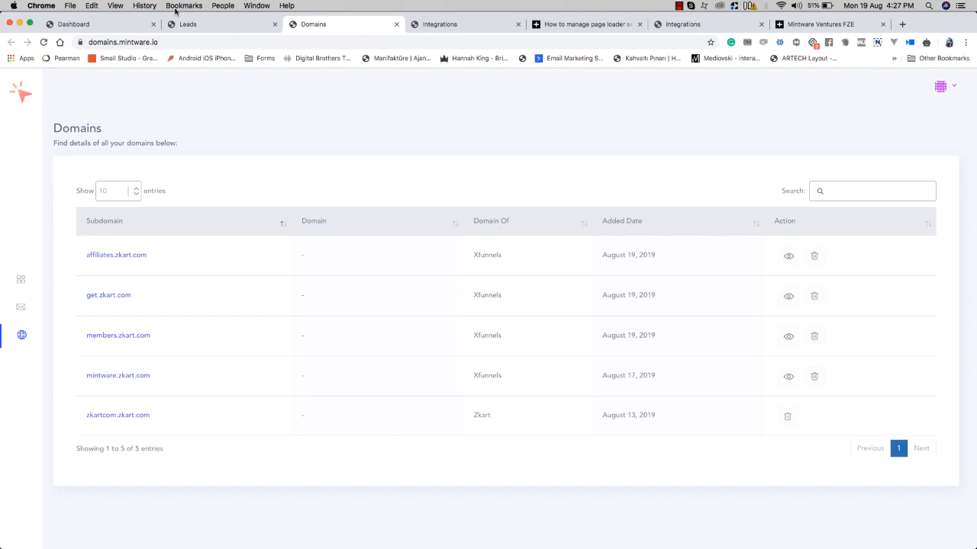
click(139, 26)
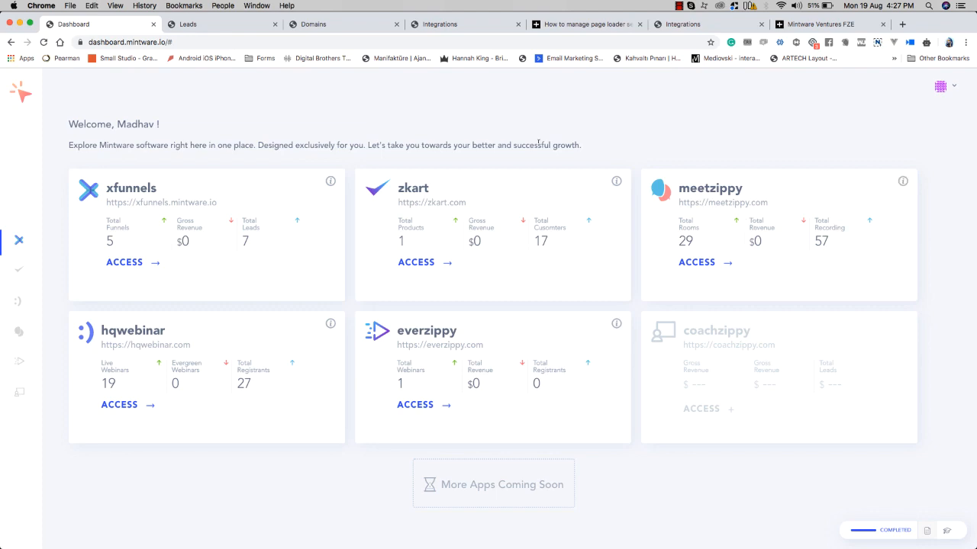
click(345, 27)
click(256, 29)
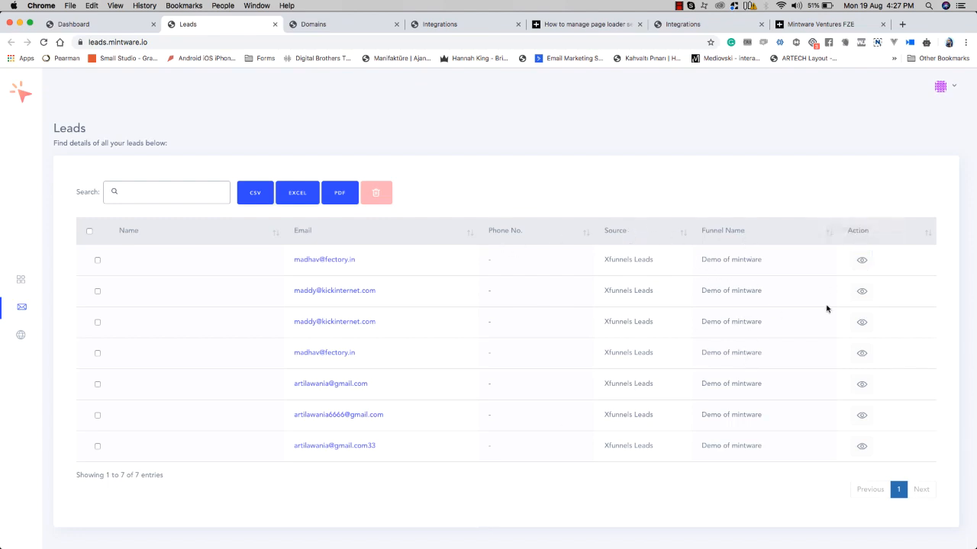
Step: View the first lead's details, examine the date added, IP address and funnel name, and close the details
click(861, 260)
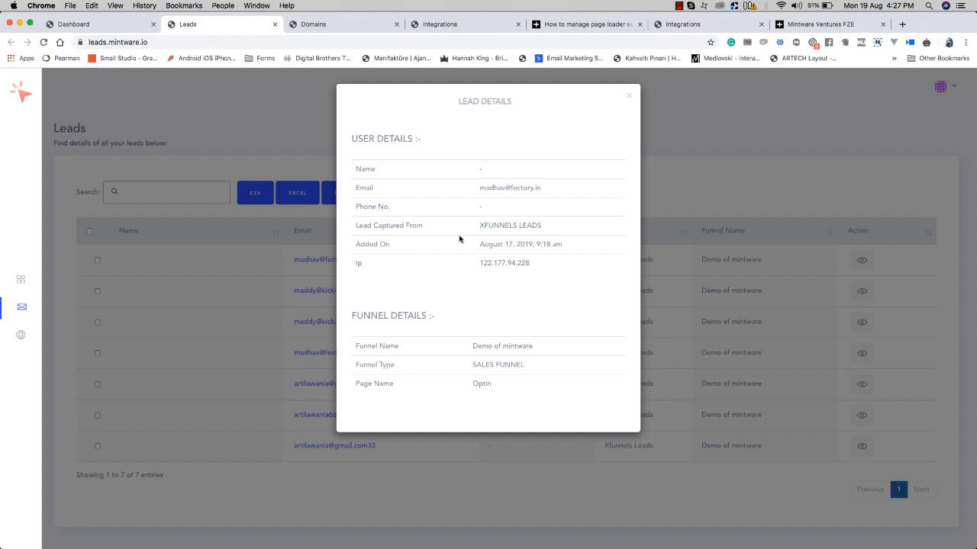
drag(482, 243, 555, 244)
click(523, 257)
double_click(512, 262)
click(524, 261)
mouse_move(473, 345)
mouse_down()
mouse_move(495, 395)
mouse_move(487, 343)
mouse_up()
click(628, 95)
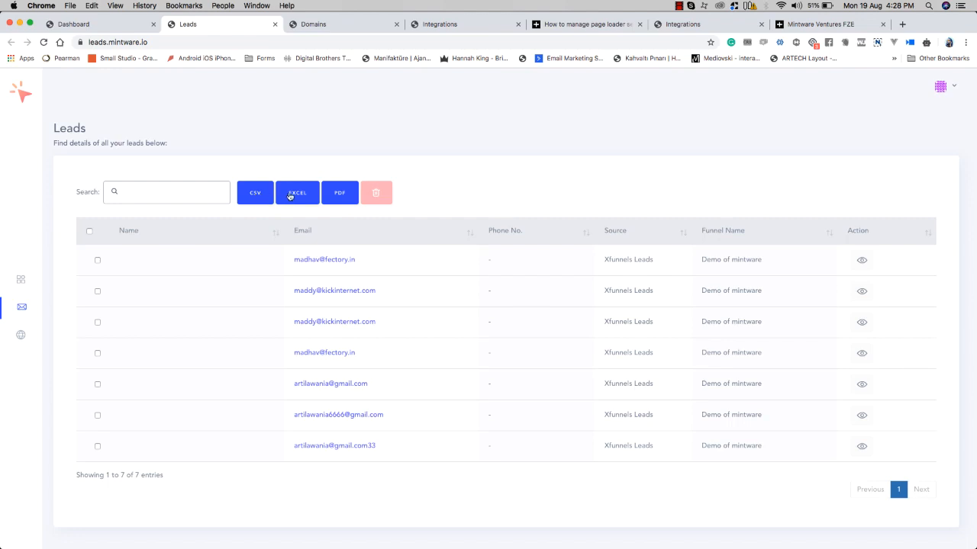
Step: Select all leads in the table to check the delete option, and clear the selection
click(90, 231)
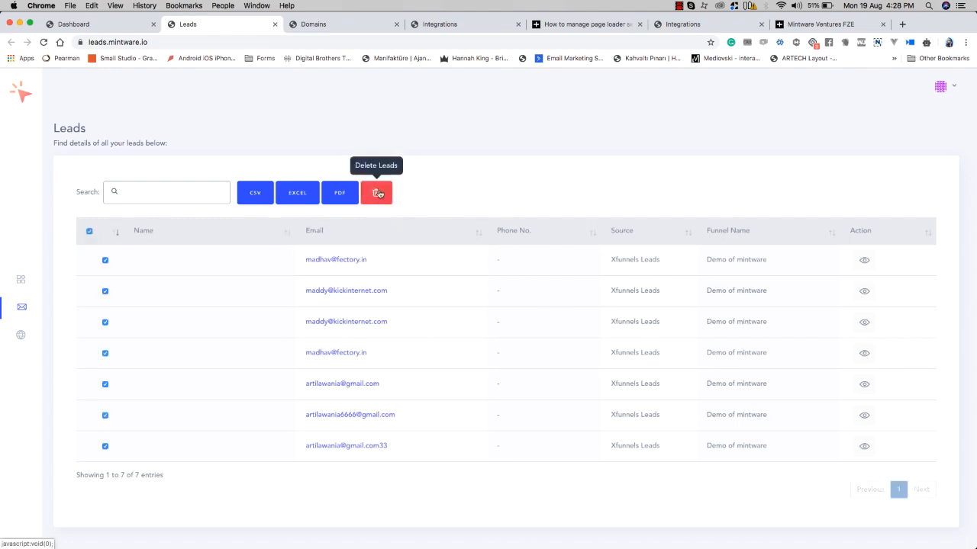
click(87, 235)
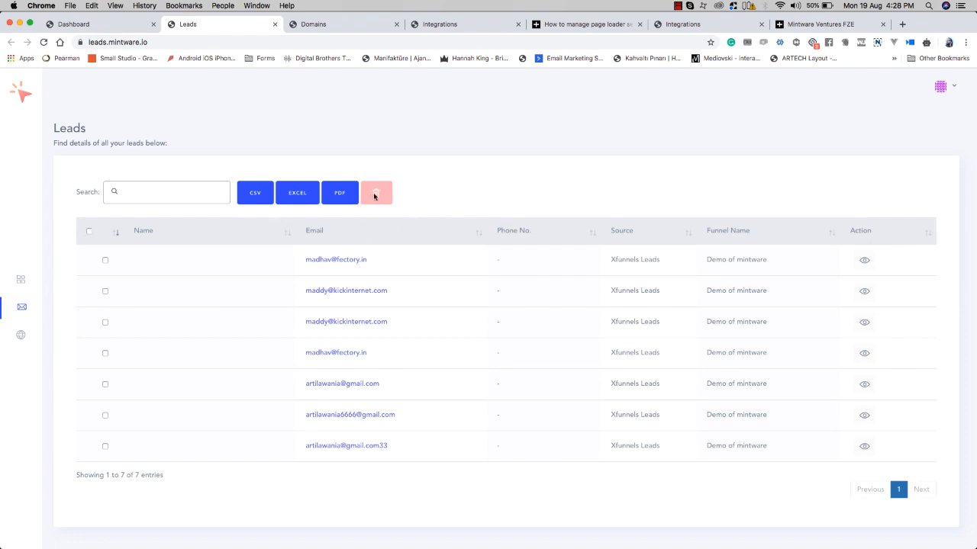
Step: Return to the main Mintware dashboard, access xfunnels and open its funnels page
click(99, 24)
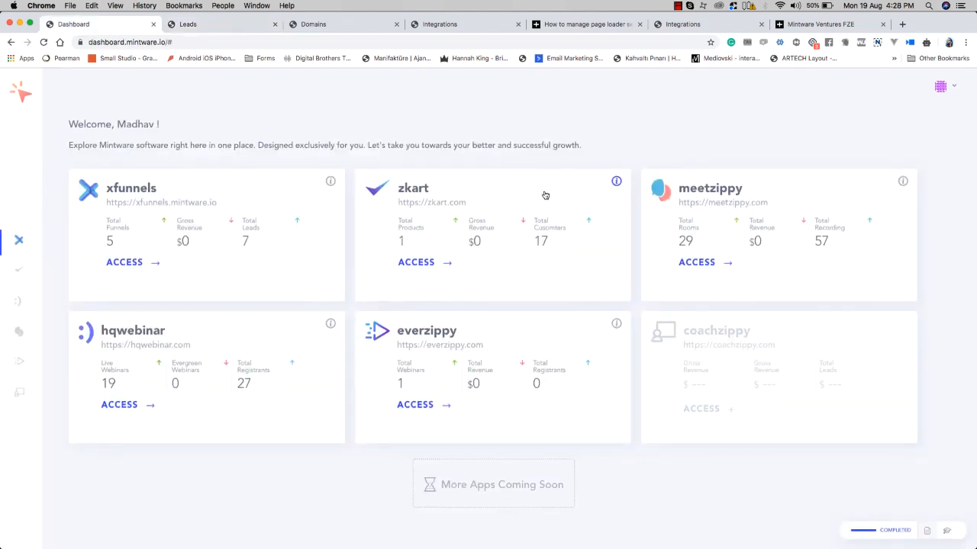
click(128, 266)
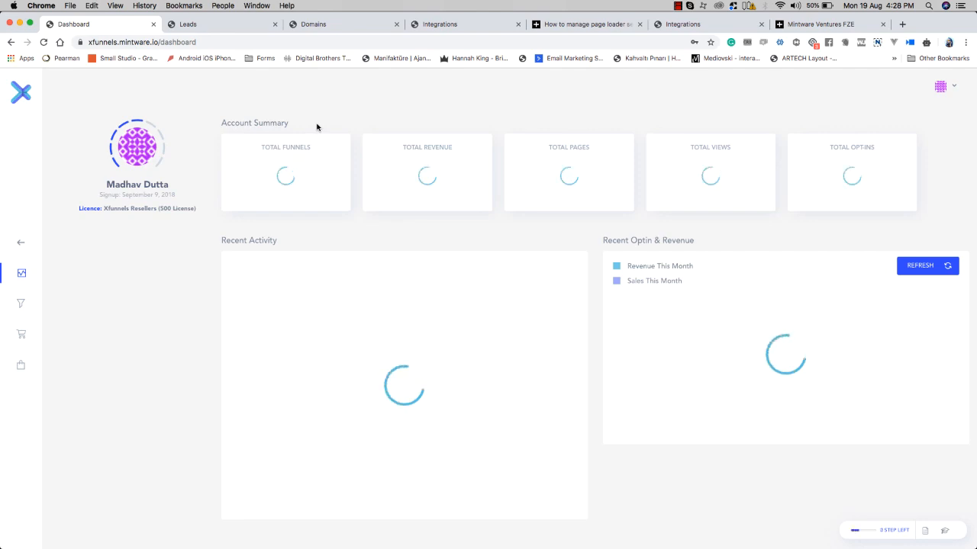
click(22, 304)
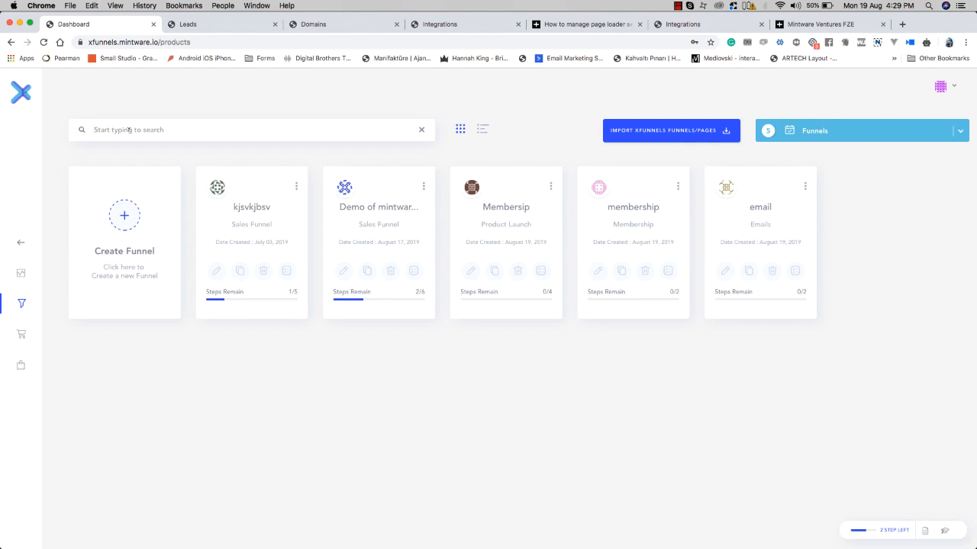
Step: Search the funnels for "email" and clear the search term
click(128, 129)
text(emai)
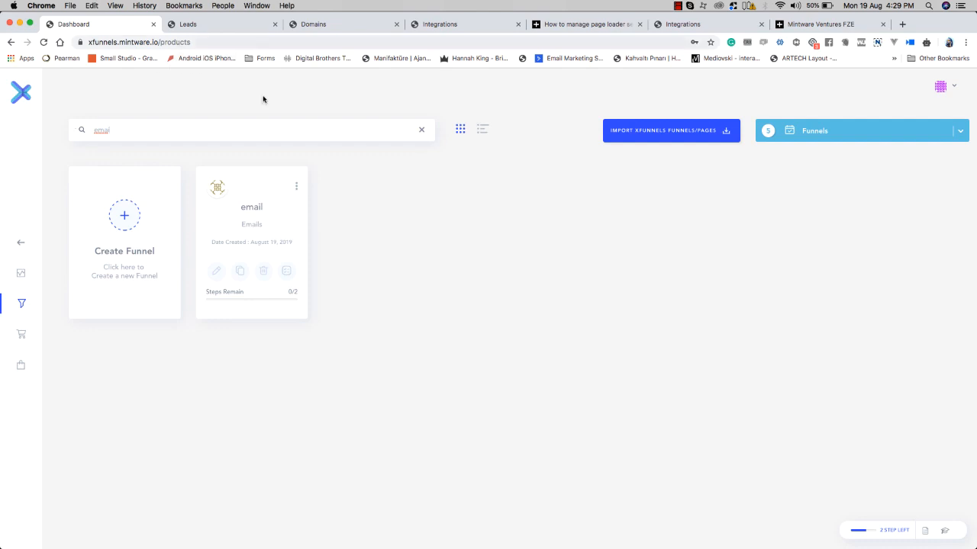
click(420, 131)
text(l)
key(BackSpace)
key(BackSpace)
key(BackSpace)
key(BackSpace)
key(BackSpace)
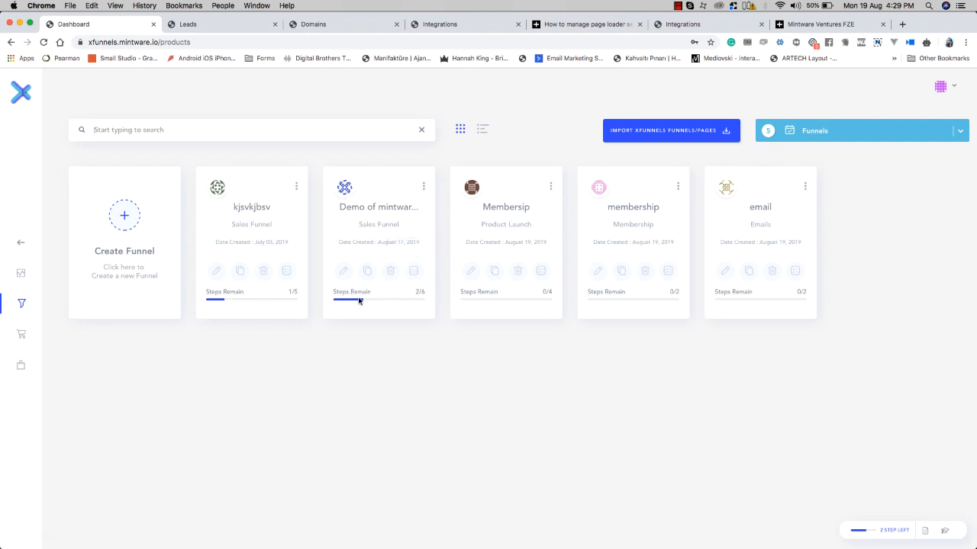
Step: Show the funnel URL of the Demo of mintware funnel and close it
click(424, 187)
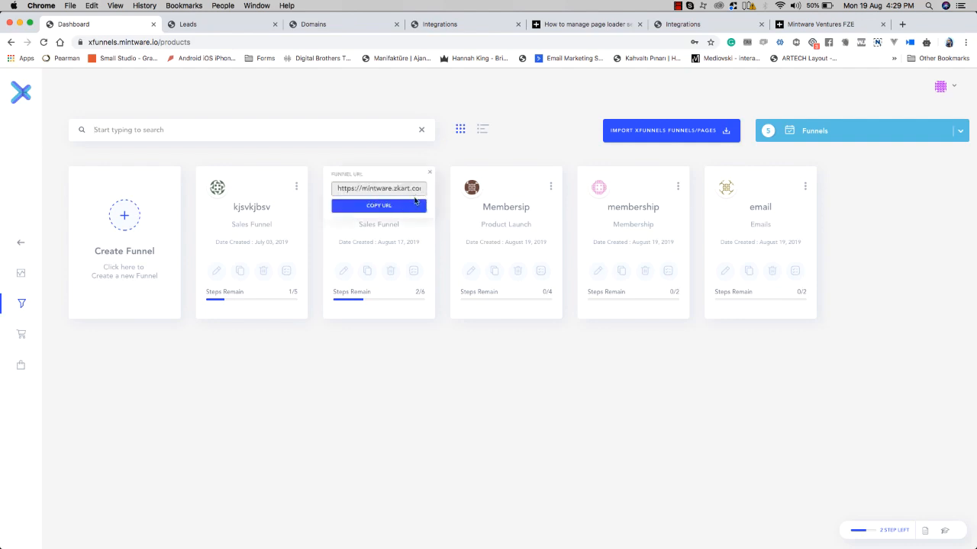
click(431, 173)
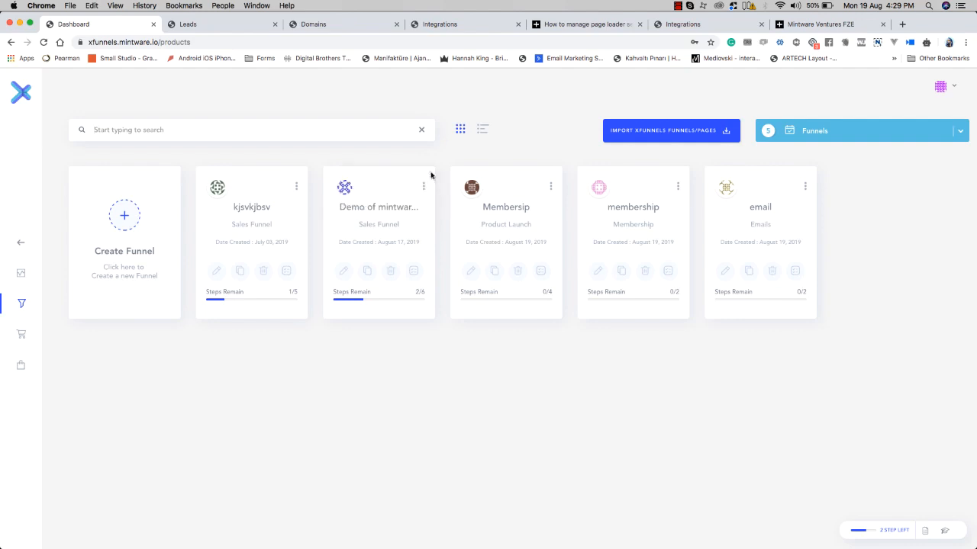
Step: Show the funnels in list layout, check the kjsvkjbsv funnel's URL box, and return to grid layout
click(485, 131)
scroll(414, 327, down, 1)
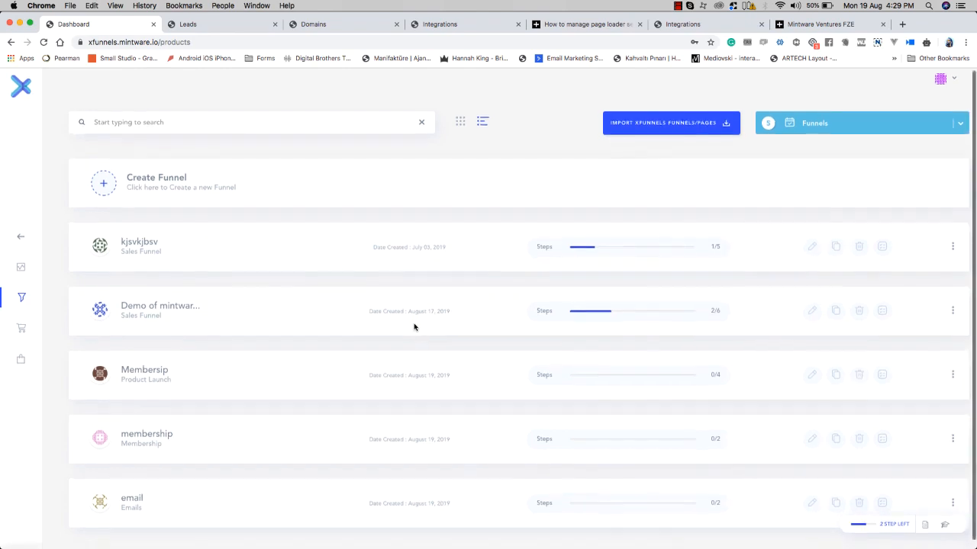
scroll(415, 327, up, 1)
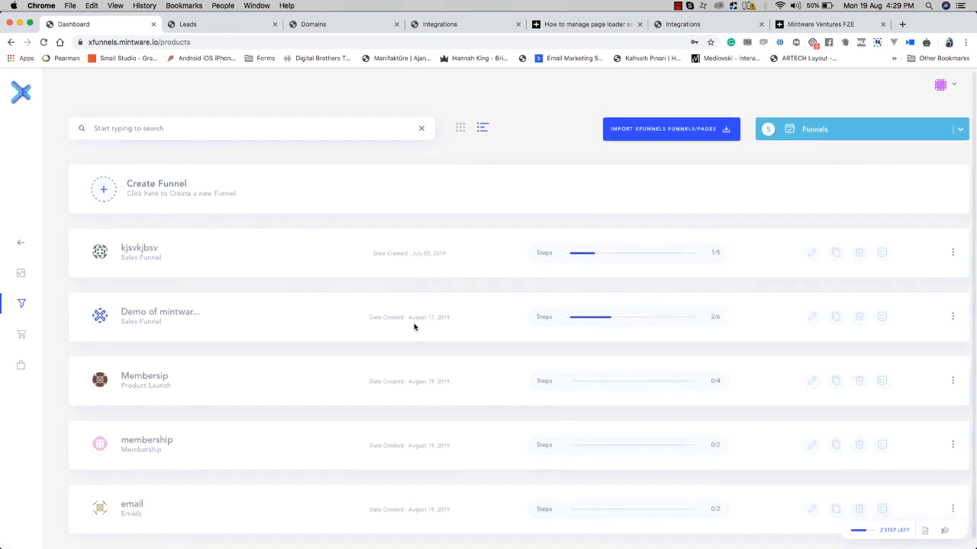
click(952, 255)
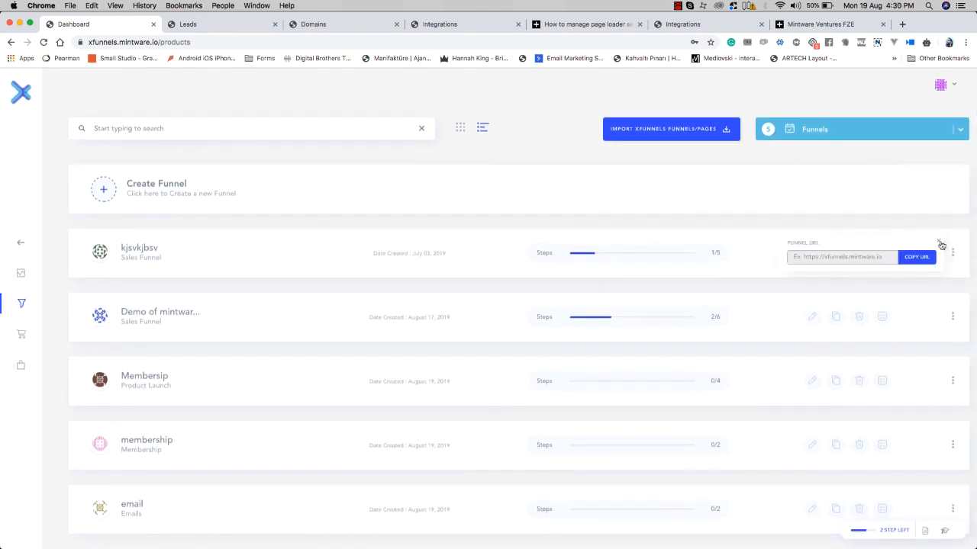
click(939, 243)
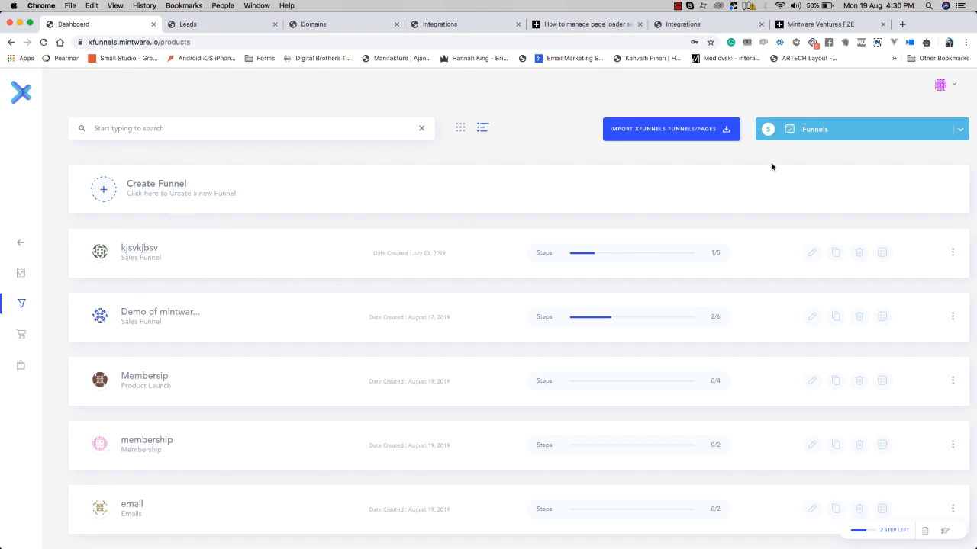
scroll(489, 336, down, 1)
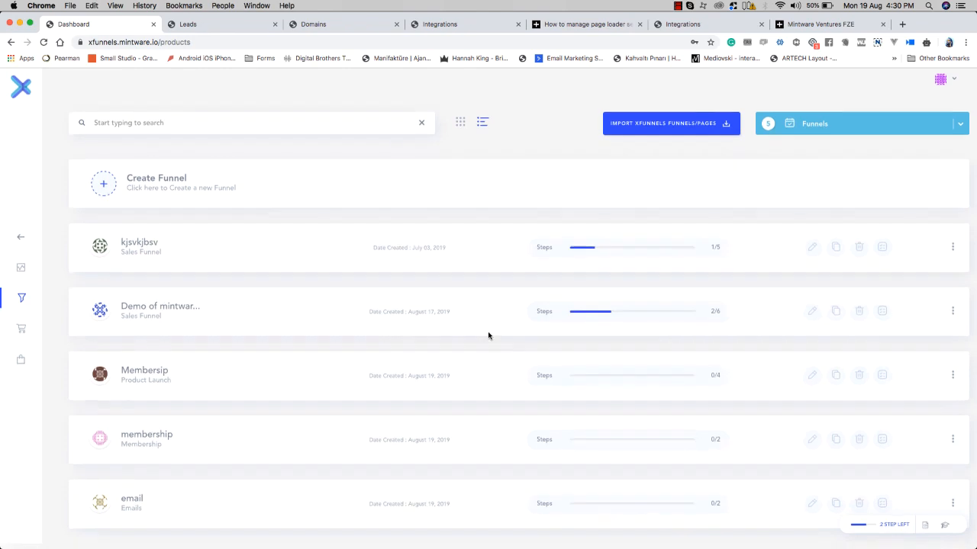
click(460, 128)
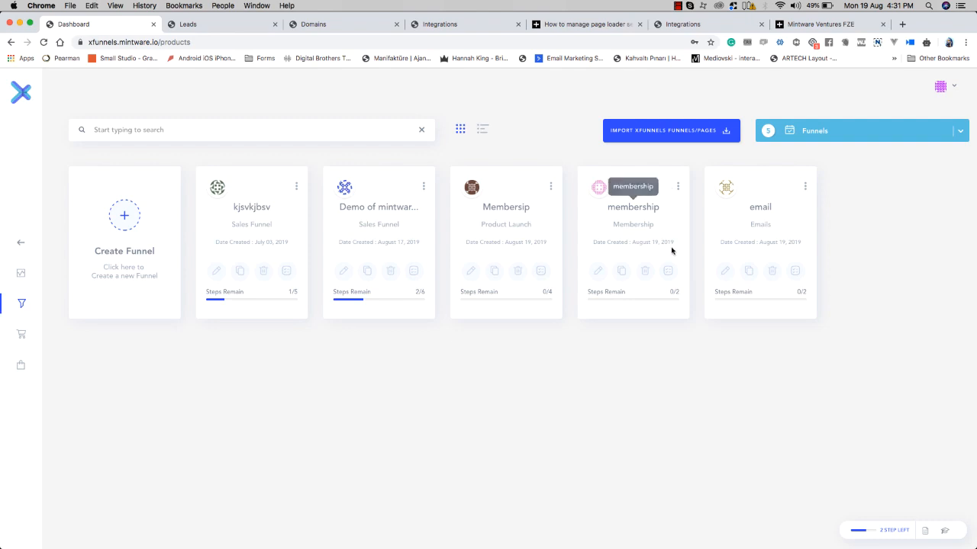
Step: Copy the share code from the Demo of mintware funnel's settings and close the settings
click(414, 272)
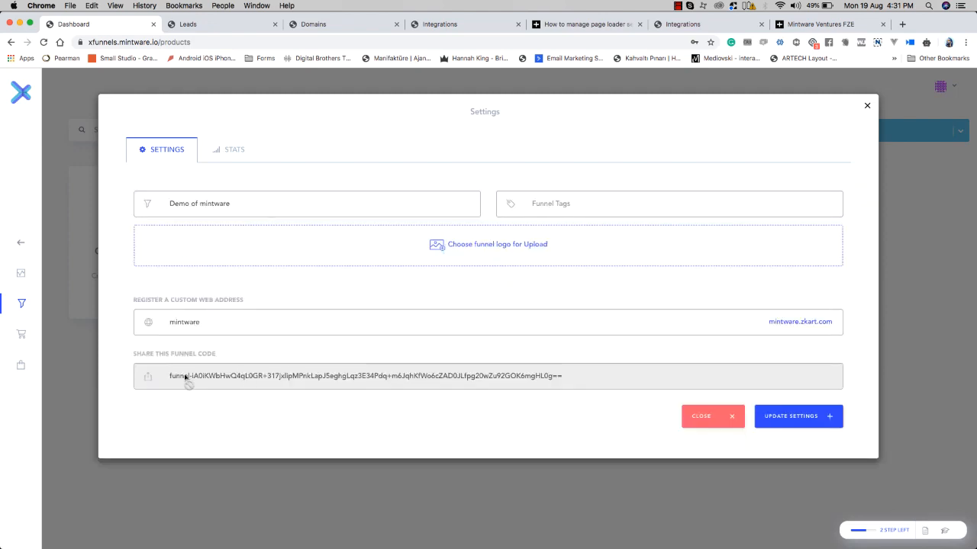
click(273, 381)
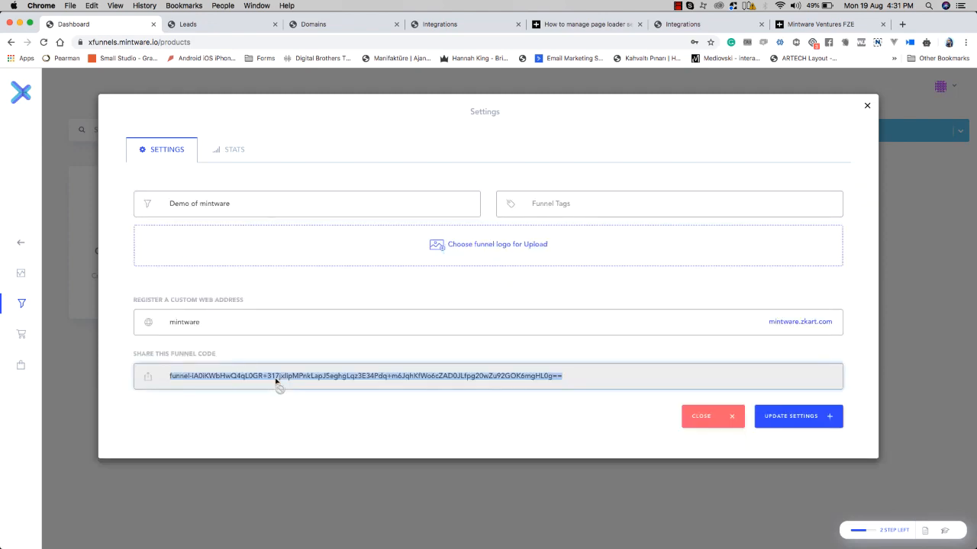
right_click(276, 381)
click(299, 400)
click(629, 362)
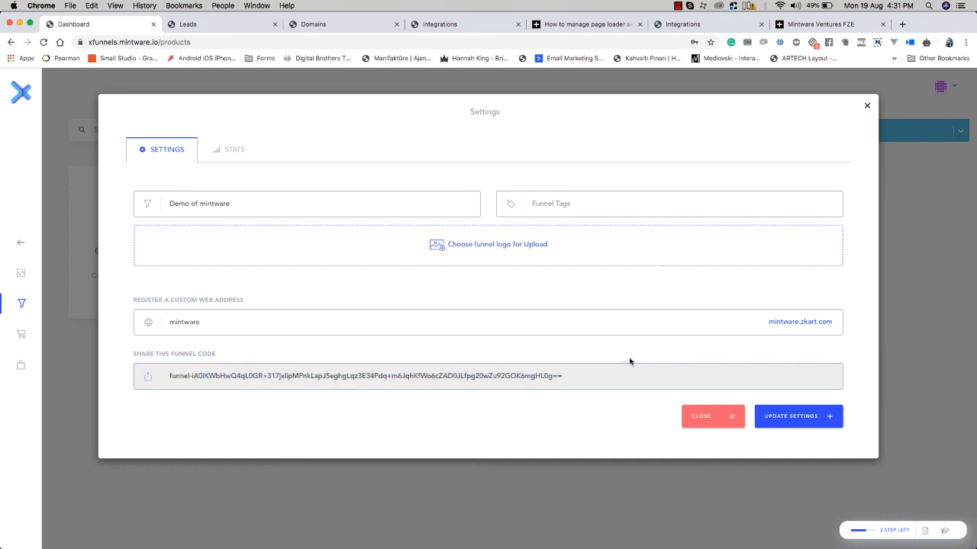
click(730, 415)
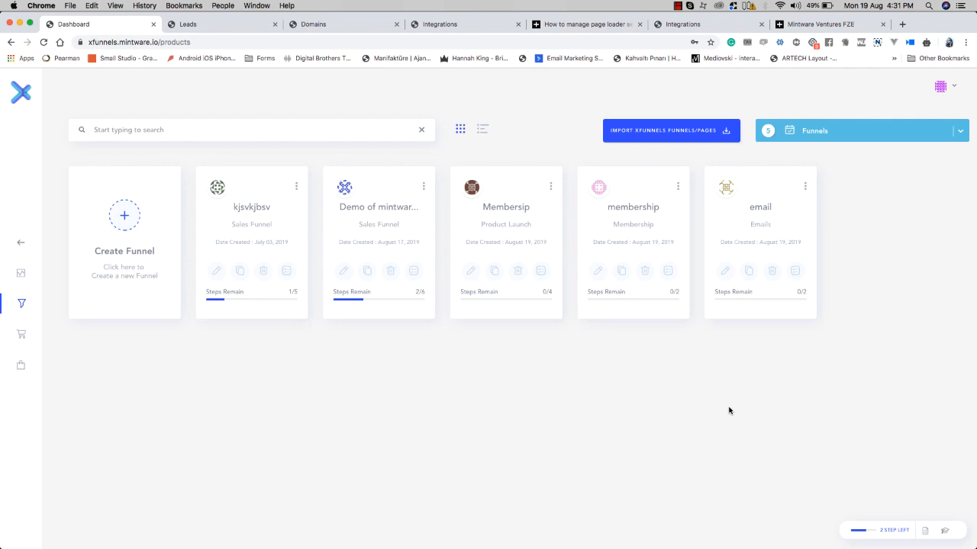
Step: Paste the copied funnel share code into the shared funnels/pages import form, and close it without importing
click(706, 138)
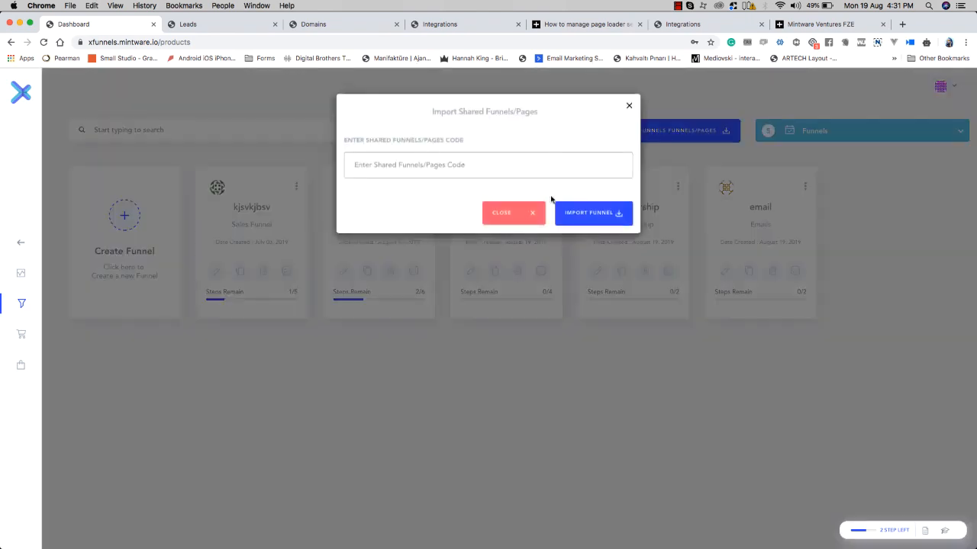
right_click(444, 164)
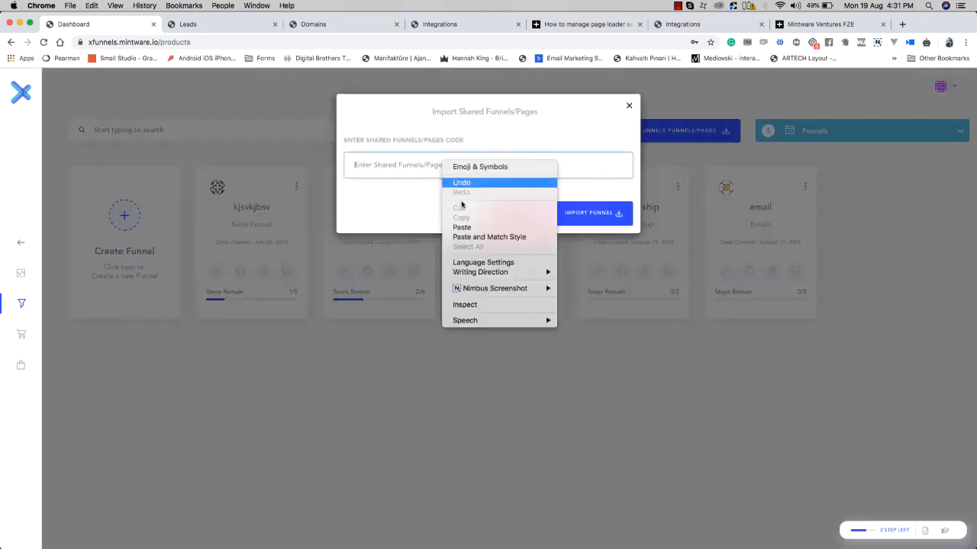
click(465, 225)
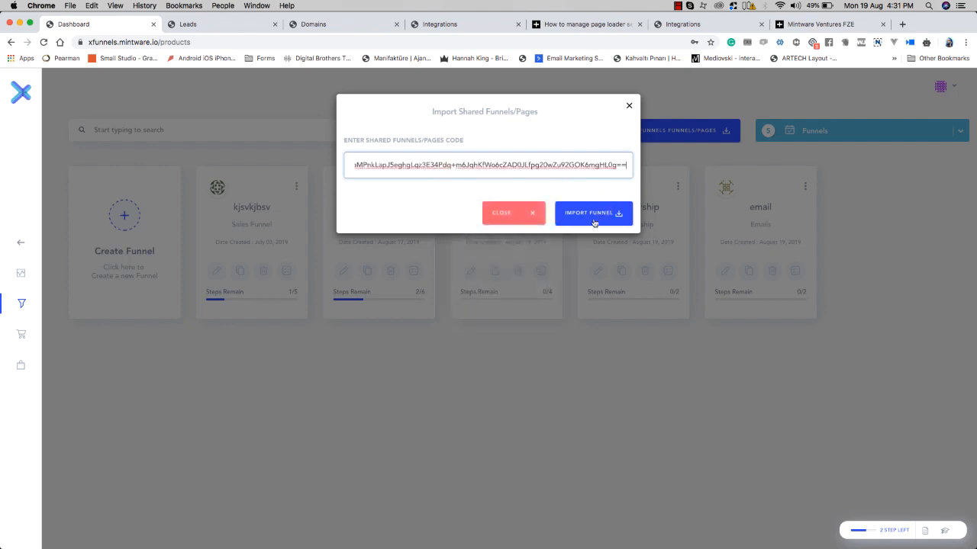
click(629, 106)
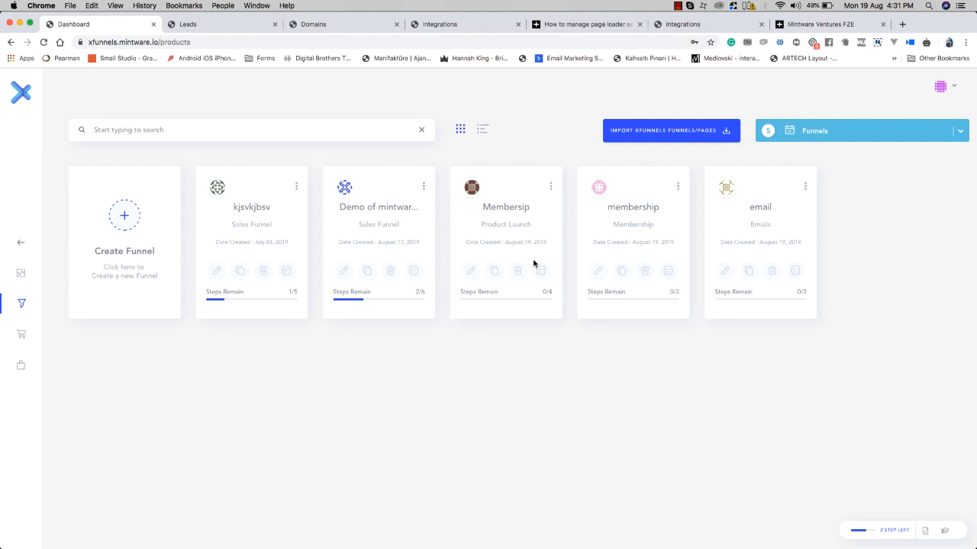
Step: Filter the products to Pages, start creating a new page to view its setup form, and go back
click(839, 132)
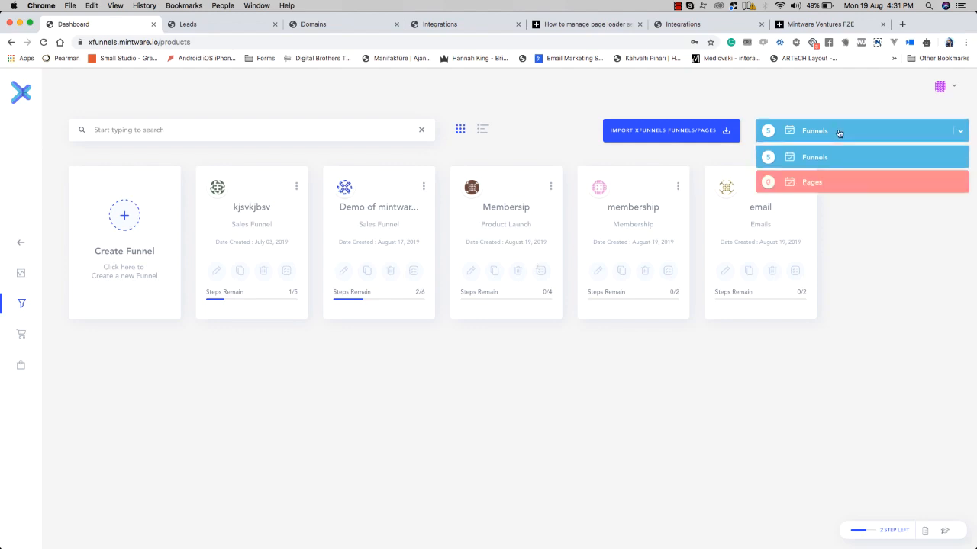
click(862, 186)
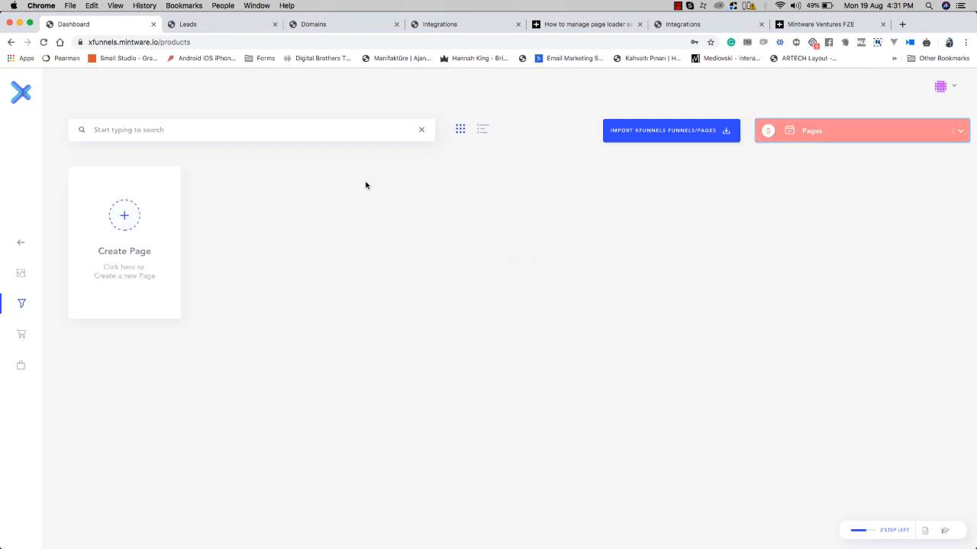
click(171, 249)
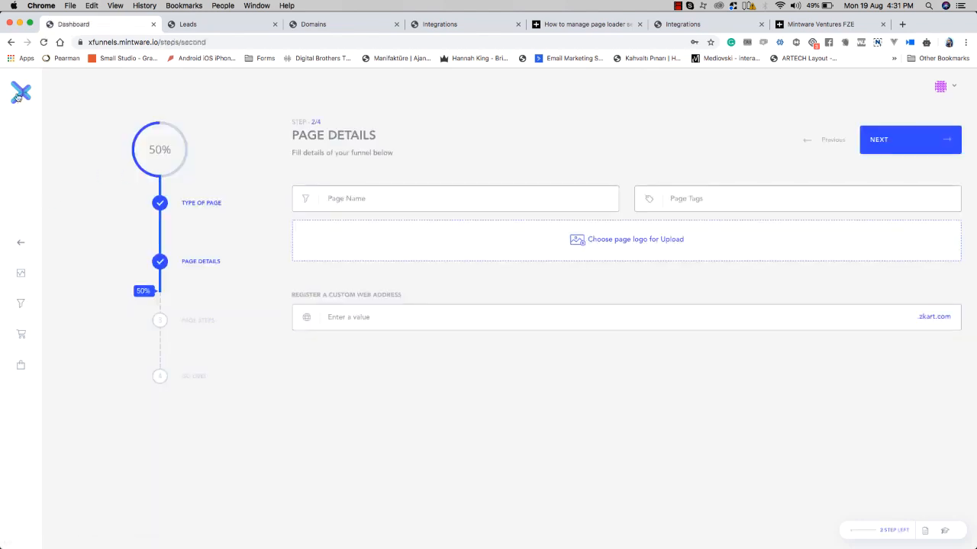
click(11, 43)
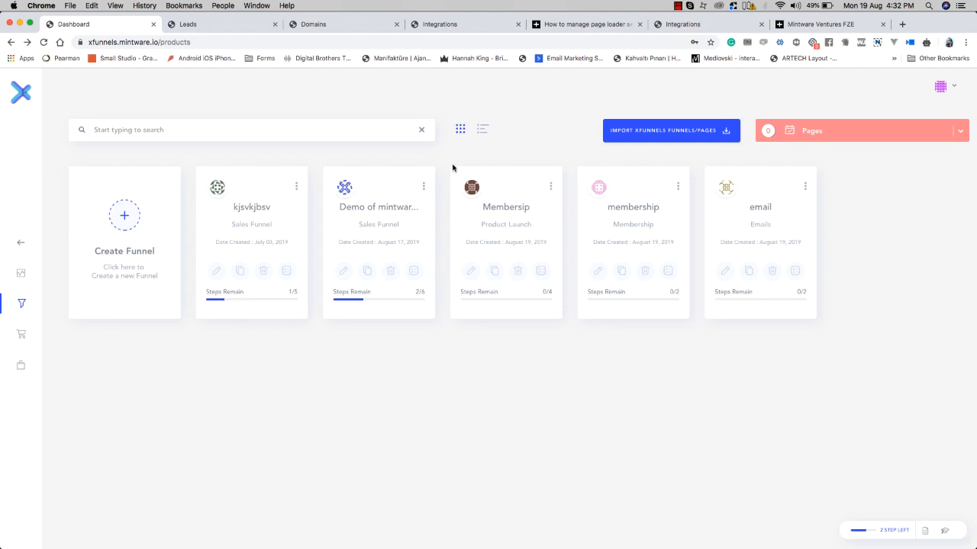
Step: Switch the product filter between Pages and Funnels to compare both lists, ending on Funnels
click(788, 137)
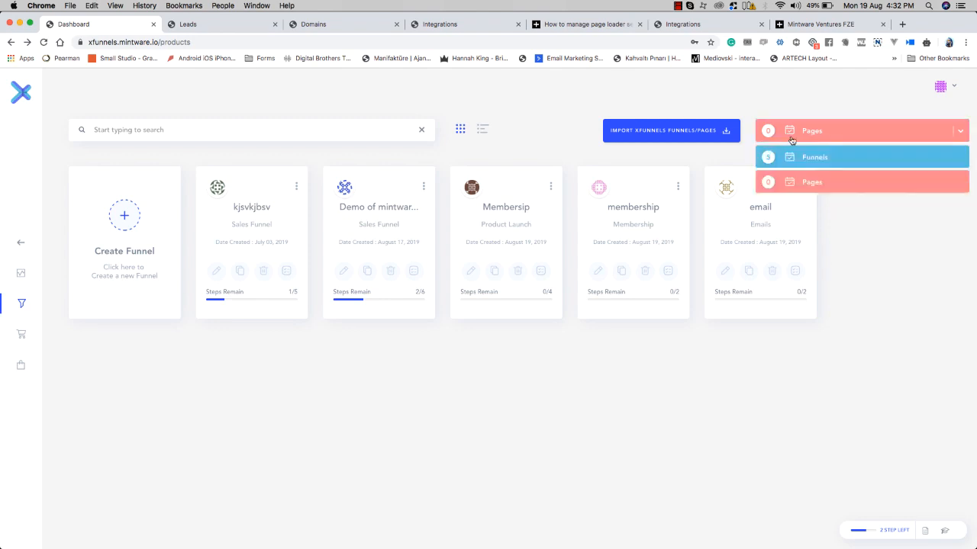
click(826, 186)
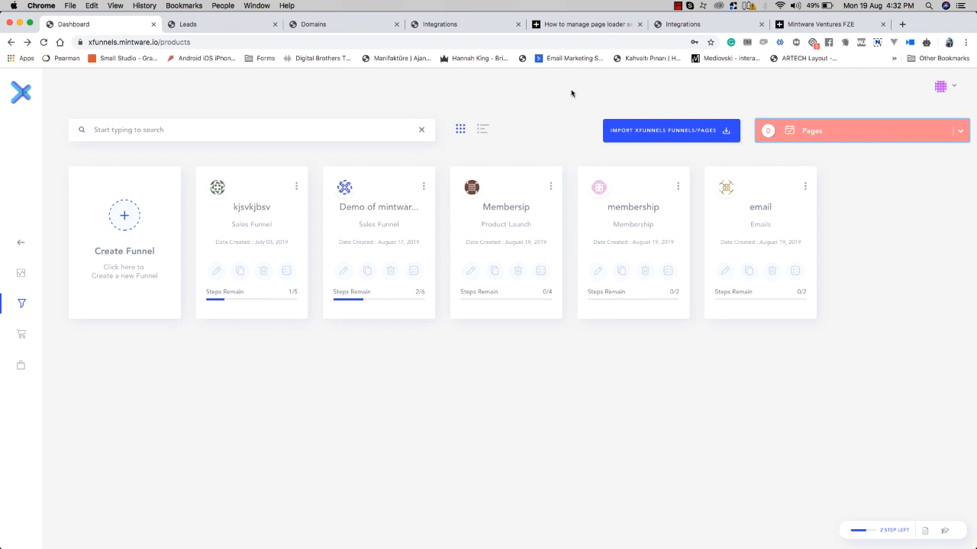
click(795, 136)
click(793, 165)
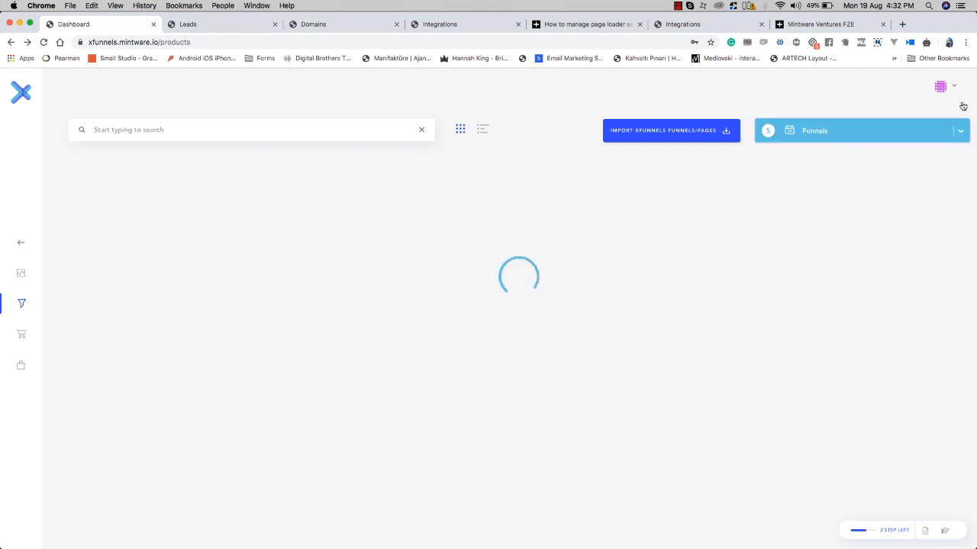
click(882, 135)
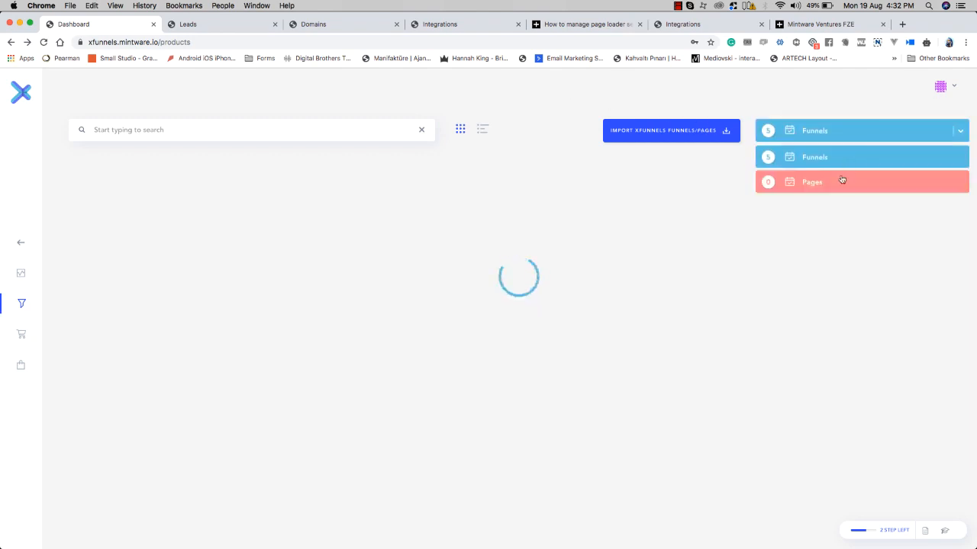
click(846, 182)
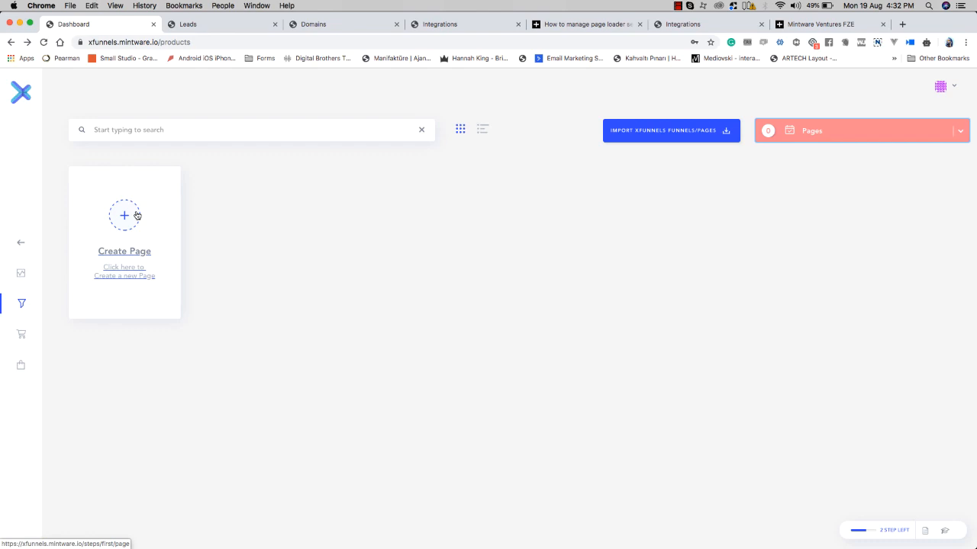
click(813, 136)
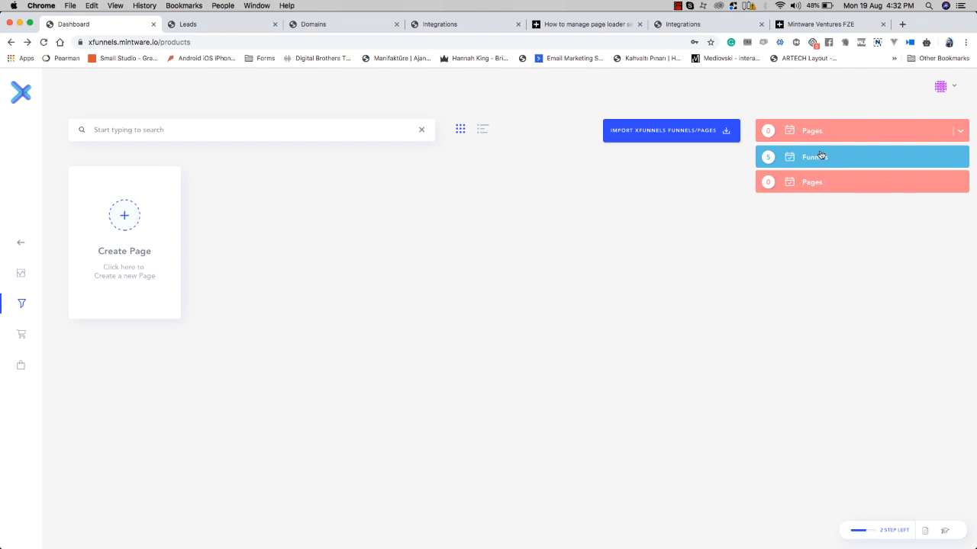
click(820, 156)
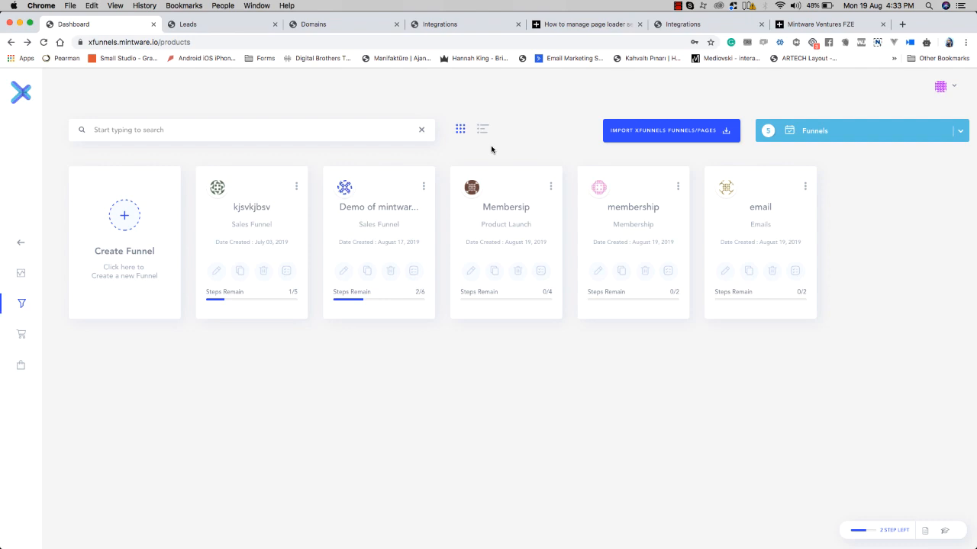
Step: Start creating a new funnel of type Sales Funnel and name it "Demo of sales funnel"
click(119, 220)
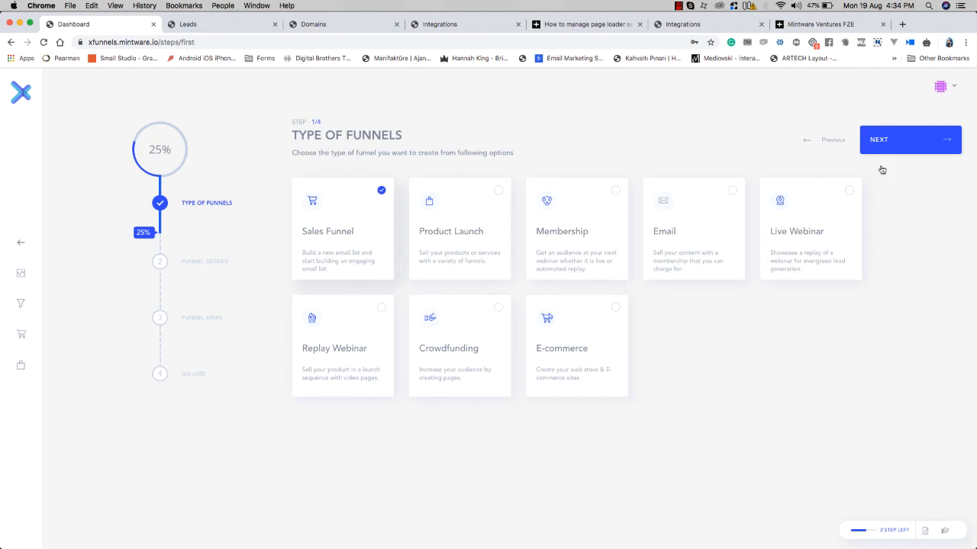
click(906, 139)
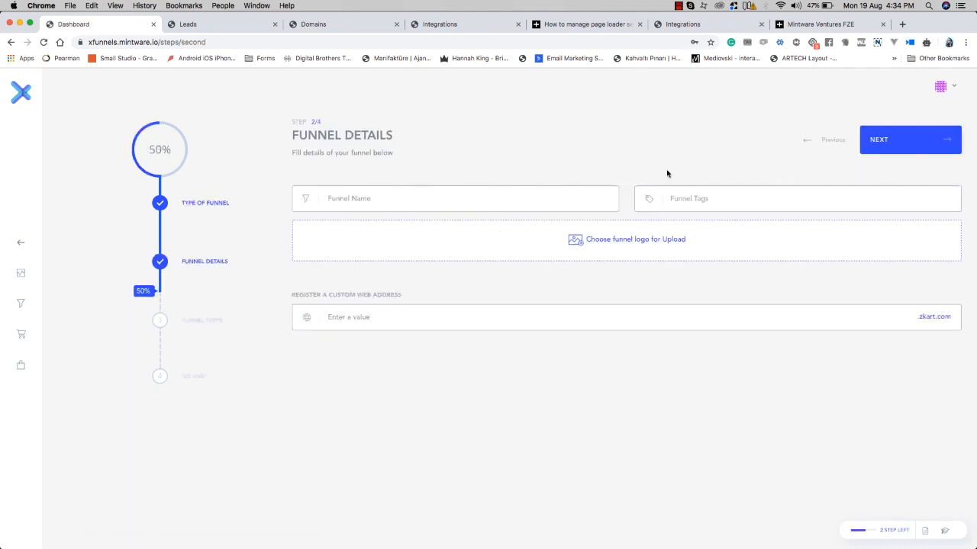
click(451, 199)
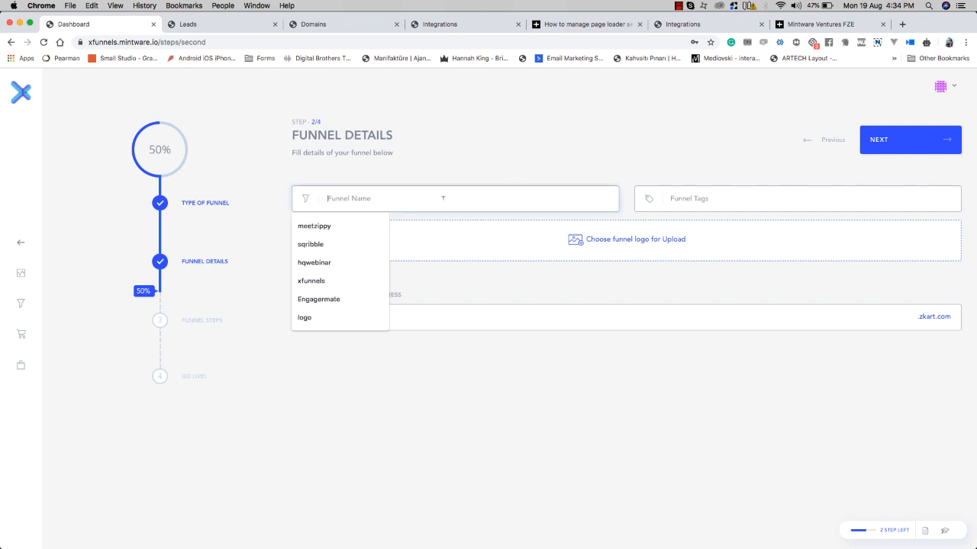
text(Demo)
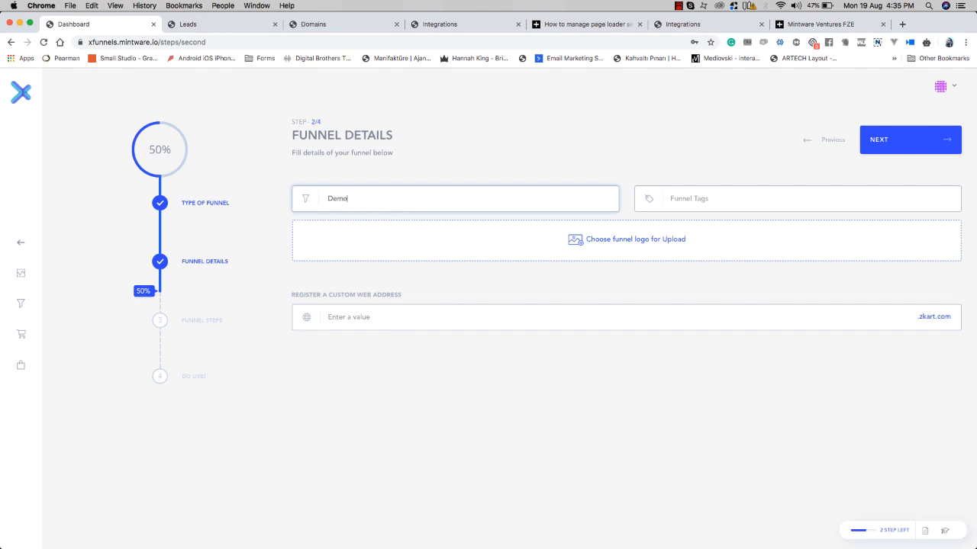
text( of a)
key(BackSpace)
text(sales funnel)
Step: Register "funnel" as the custom .zkart.com web address and proceed to the funnel steps
click(397, 312)
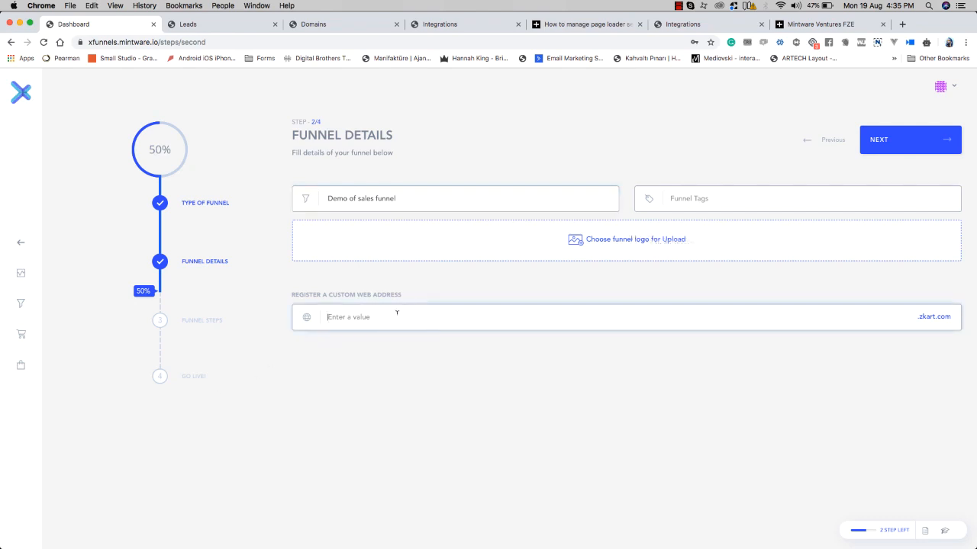
text(funnel)
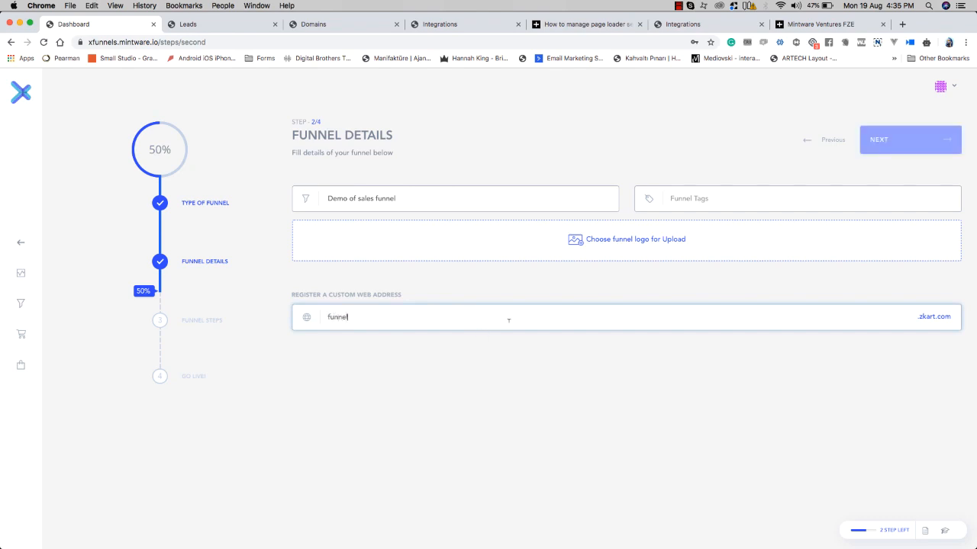
click(575, 364)
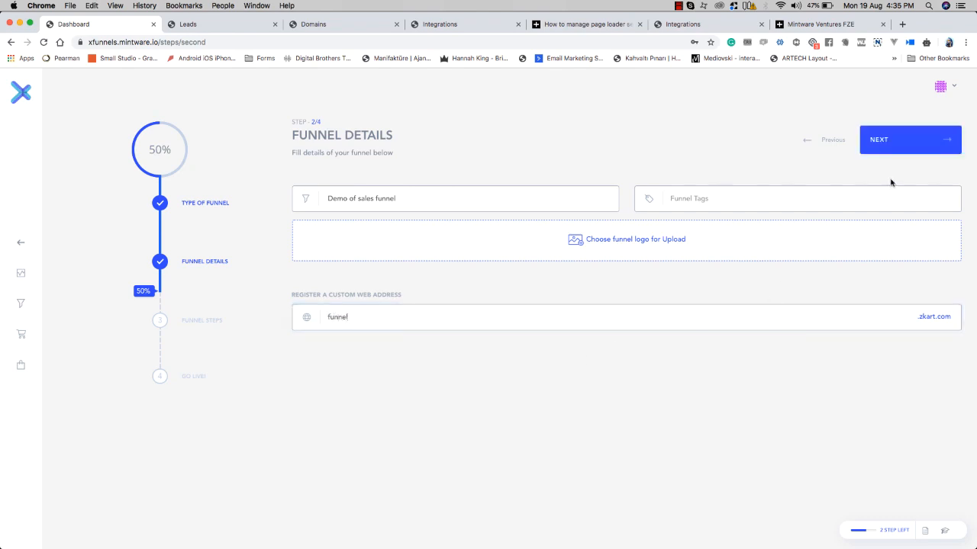
click(908, 145)
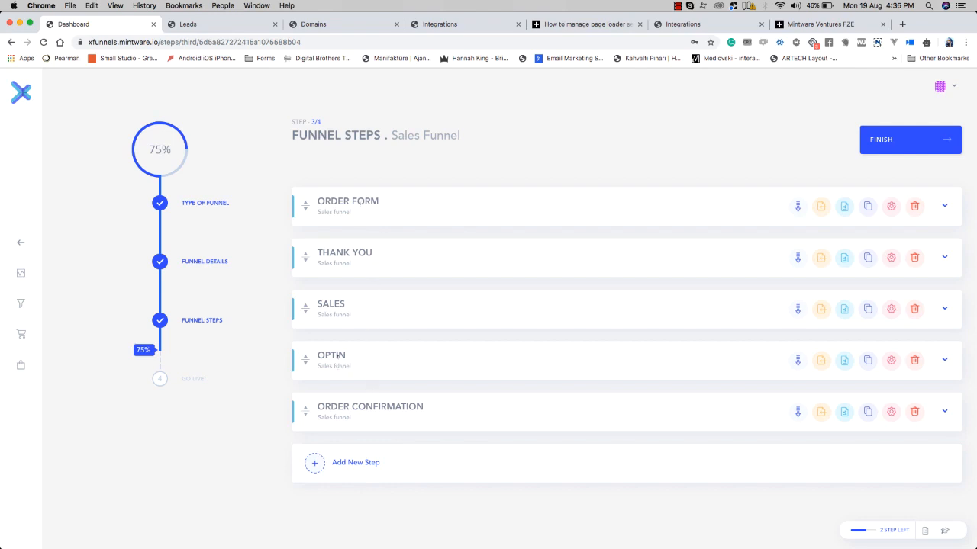
Step: Reorder the funnel steps to Optin, Sales, Order Form, Order Confirmation, Thank You
drag(336, 355, 328, 253)
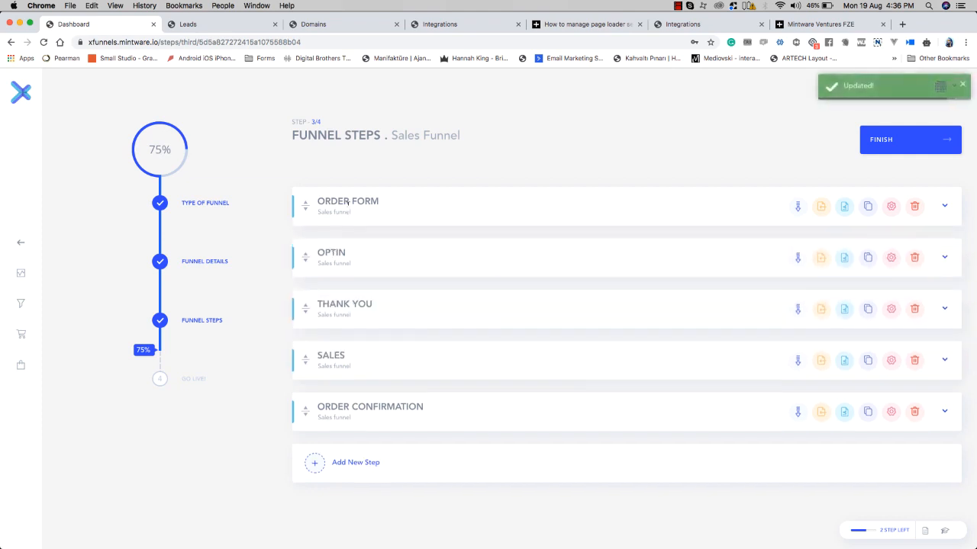
drag(348, 201, 361, 355)
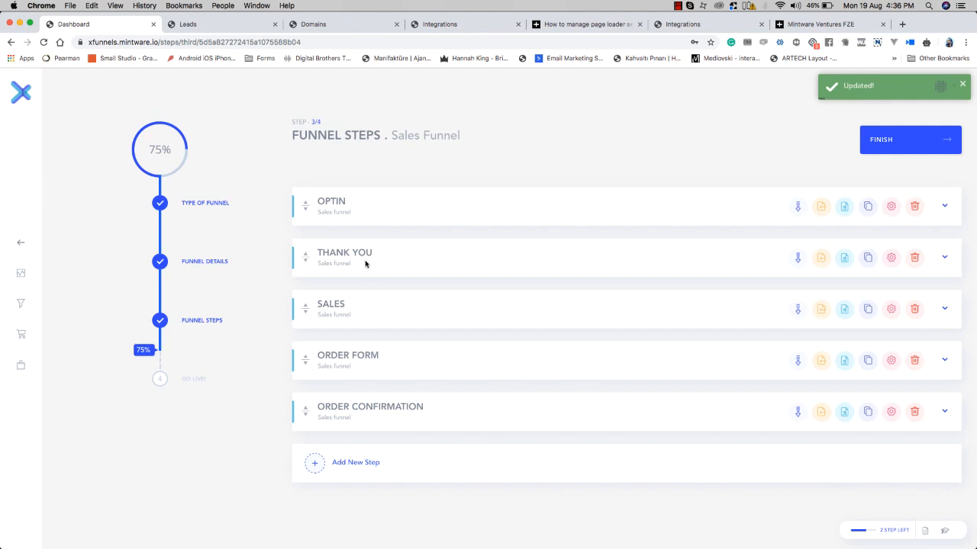
drag(365, 257, 370, 350)
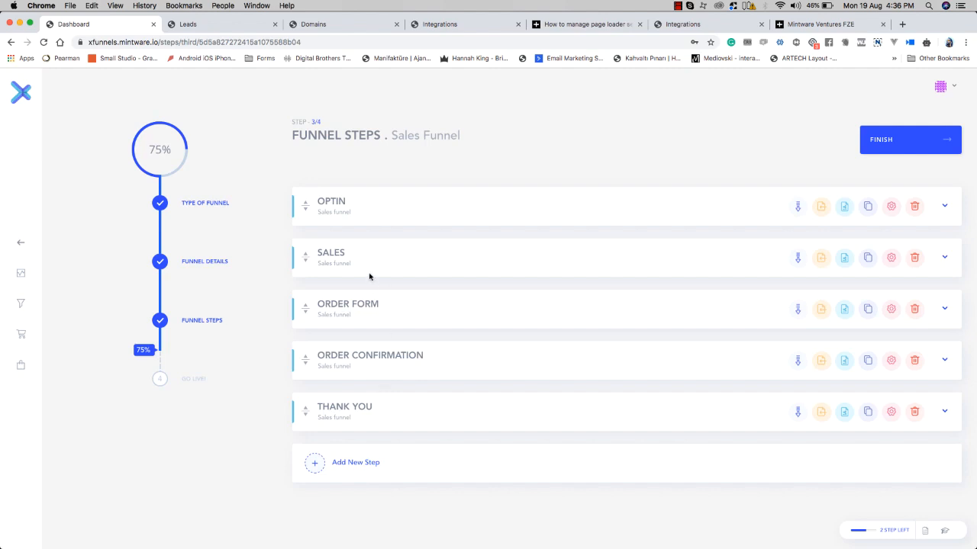
drag(364, 418, 357, 356)
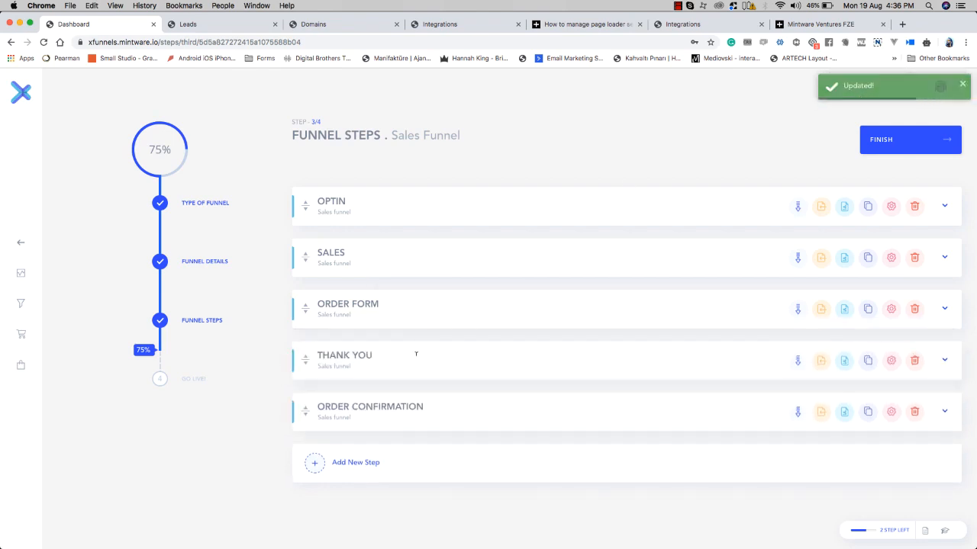
drag(374, 416, 370, 356)
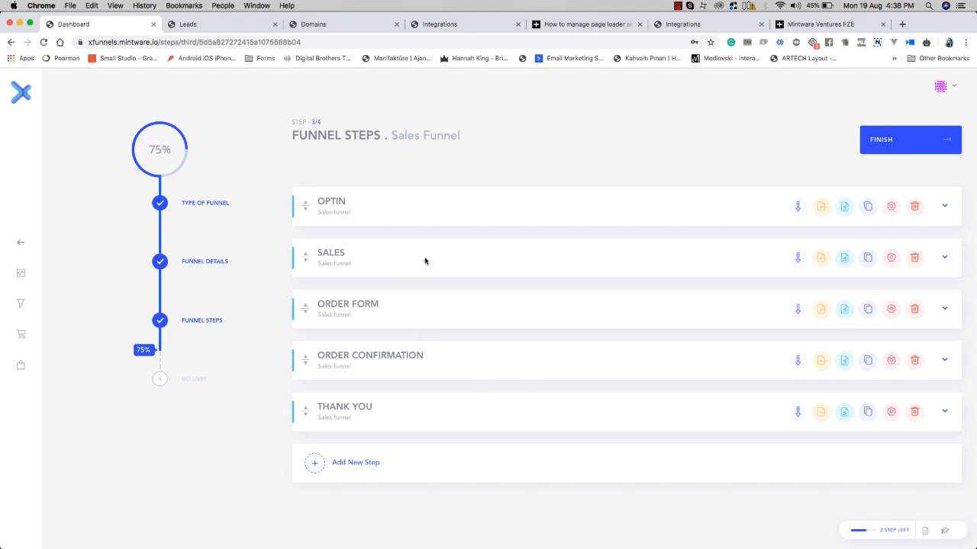
Step: Add a new funnel step named "ds phone x"
click(353, 463)
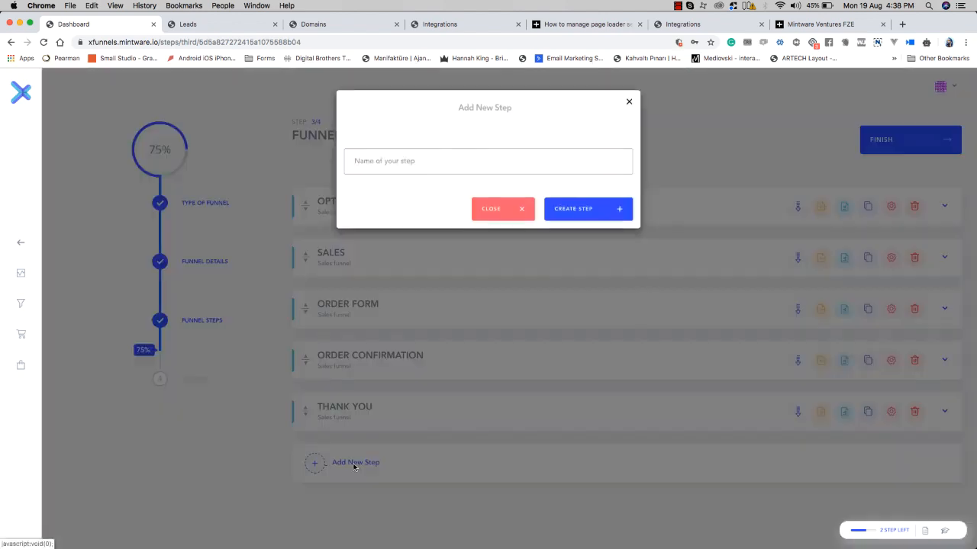
click(432, 167)
text(ds phone)
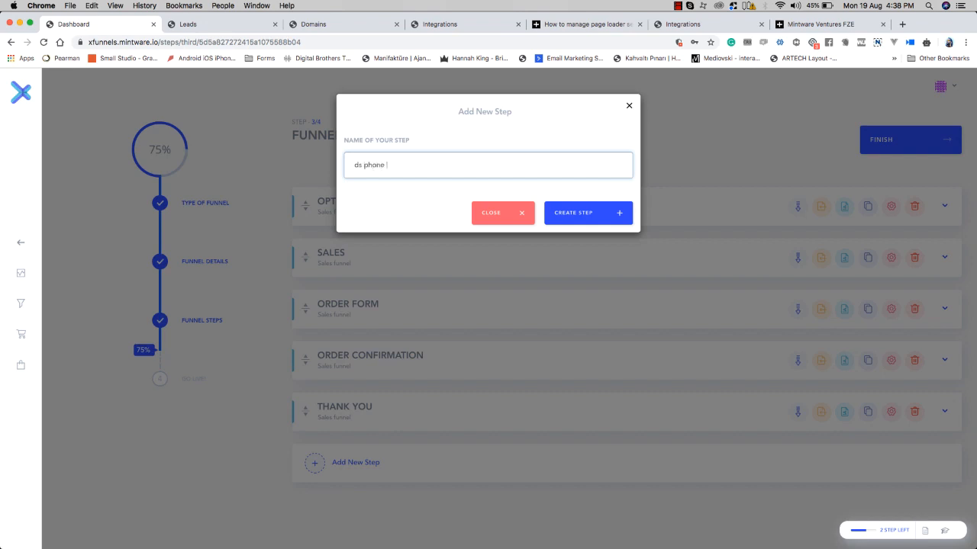
text( x)
click(588, 213)
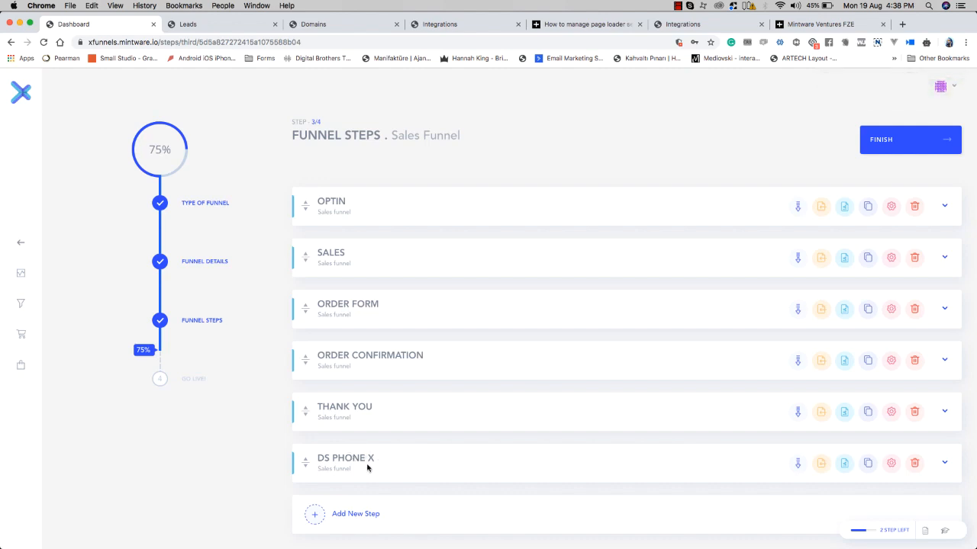
Step: Move the DS Phone X step directly below Sales and make it a downsell of Sales
drag(367, 465, 359, 312)
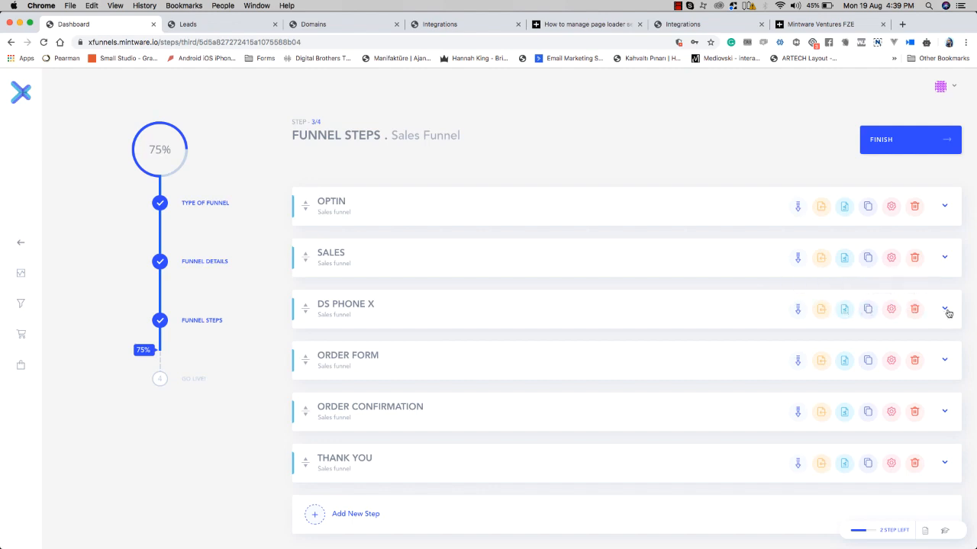
click(799, 310)
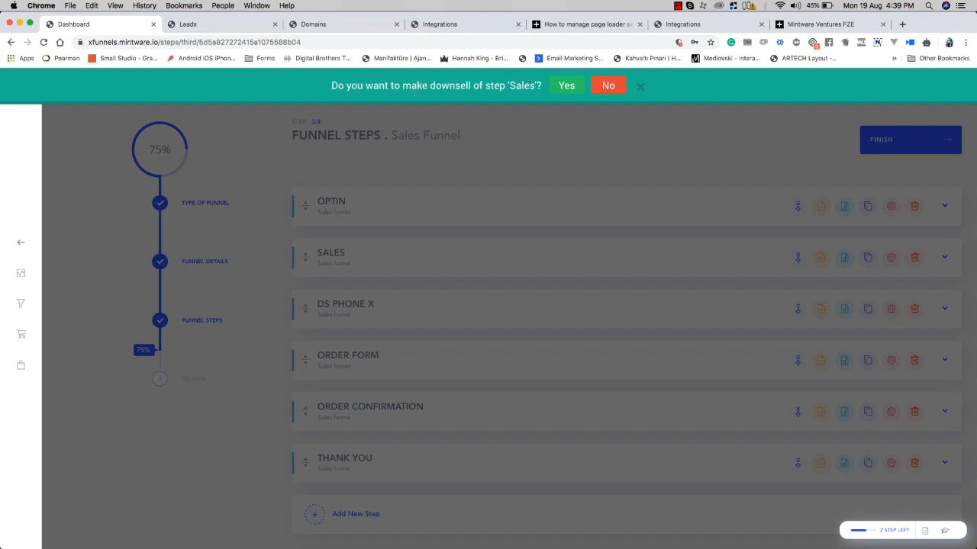
click(564, 87)
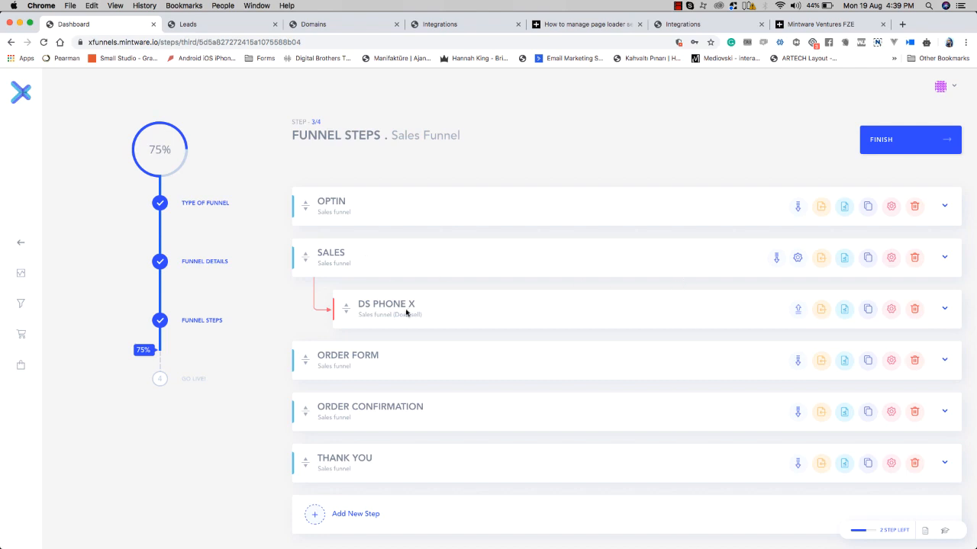
click(798, 311)
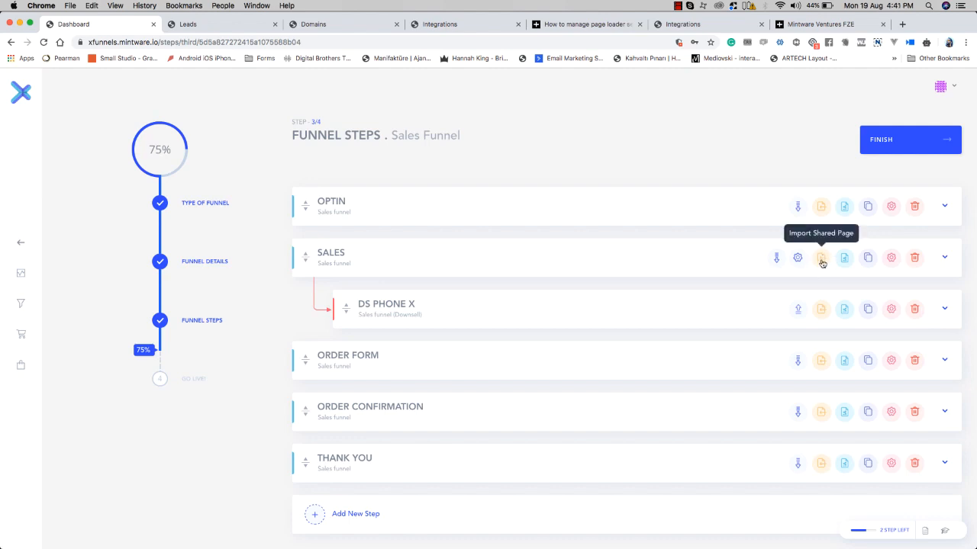
Step: View the Sales step's shared page import form and select its share page code, closing the dialogs without importing
click(821, 259)
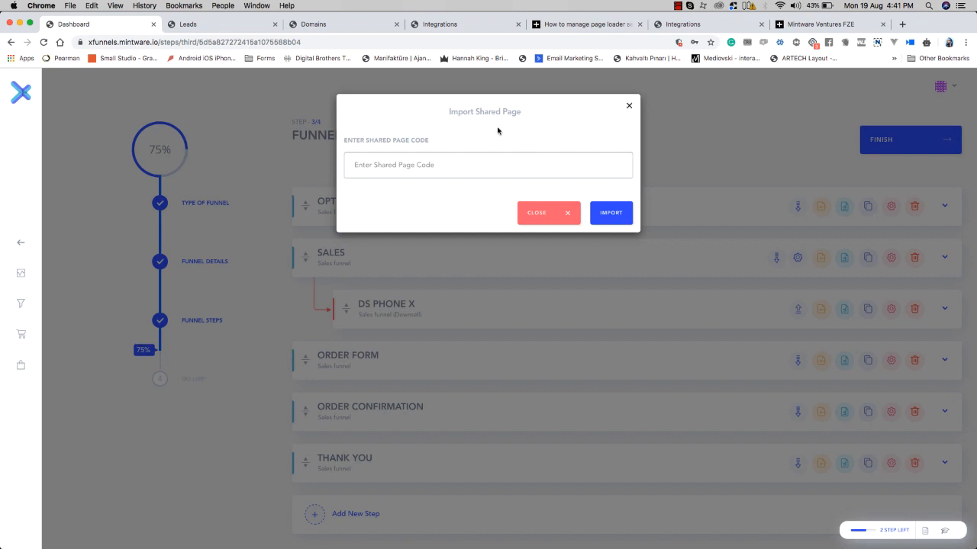
click(629, 107)
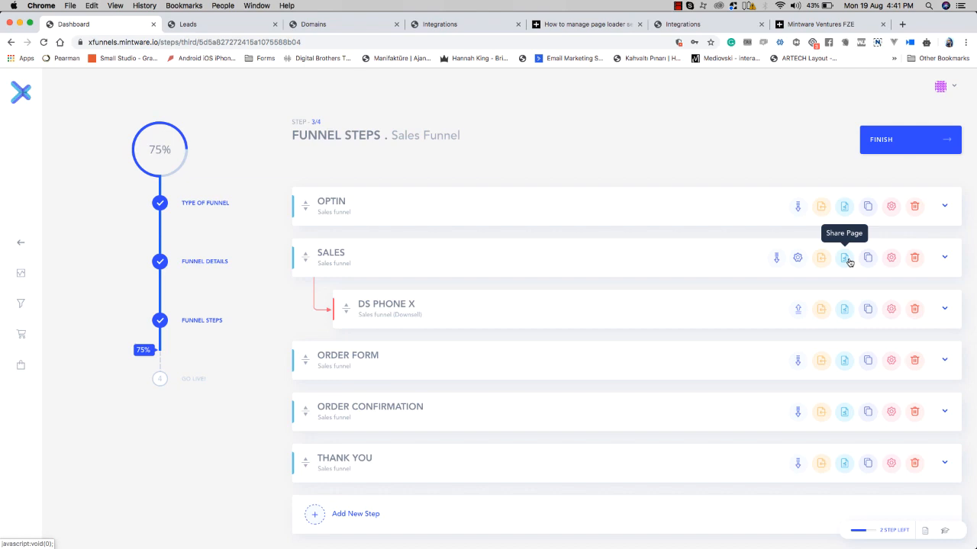
click(847, 260)
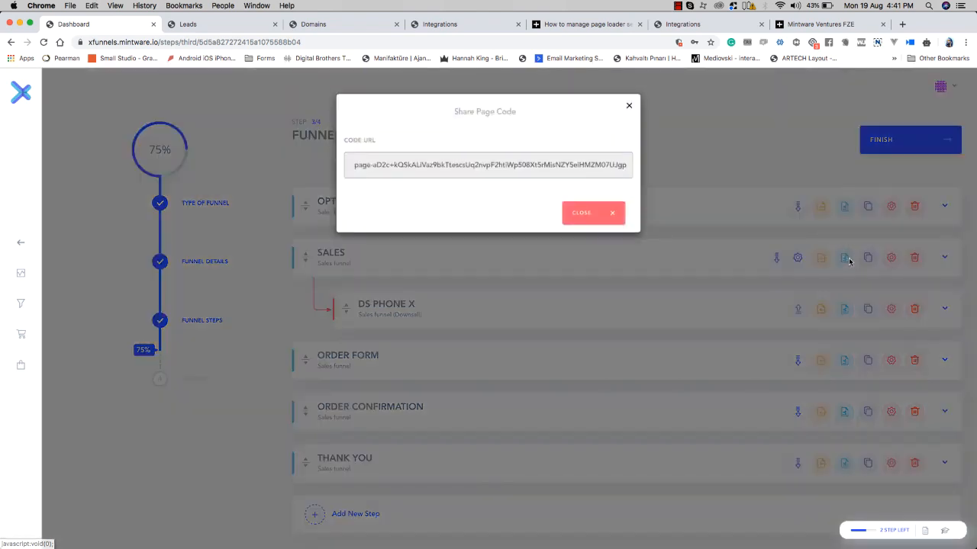
click(530, 165)
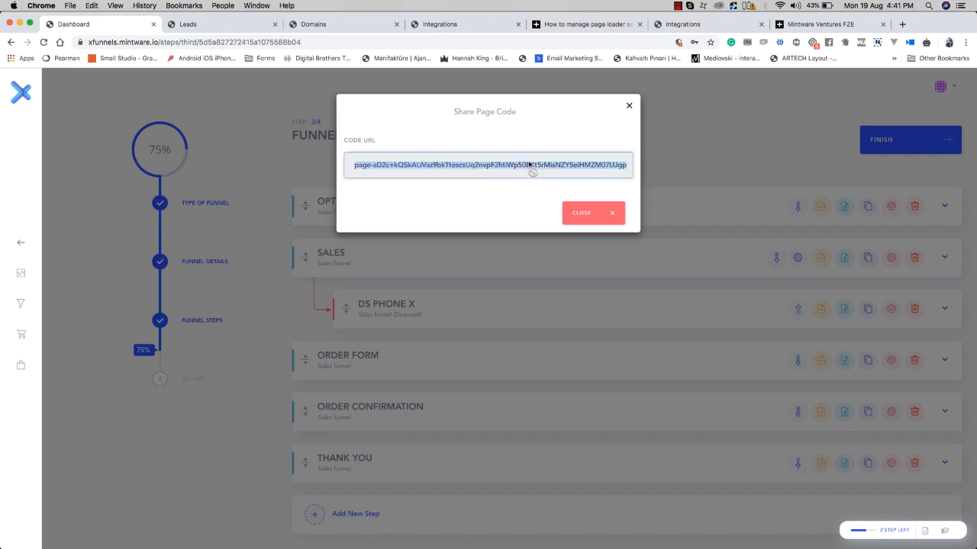
click(629, 105)
click(822, 257)
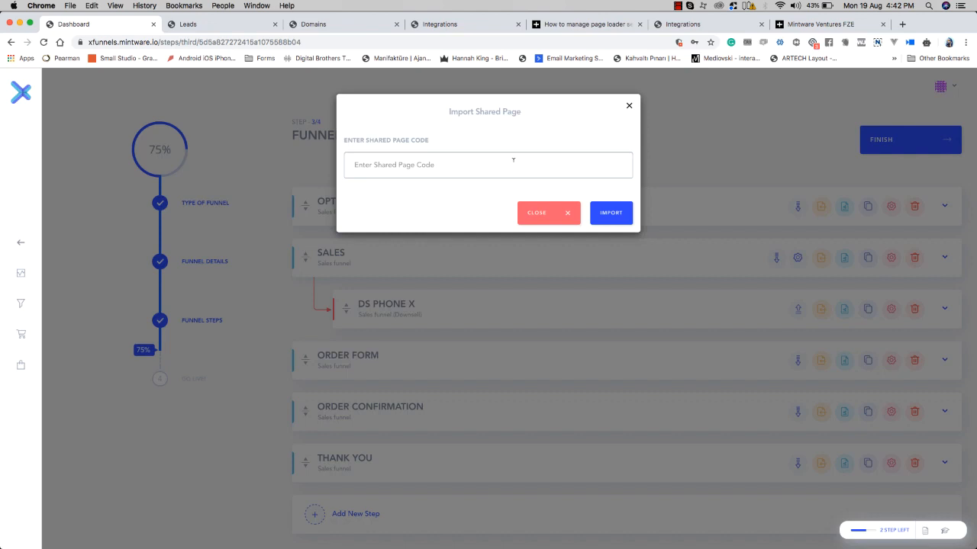
click(629, 107)
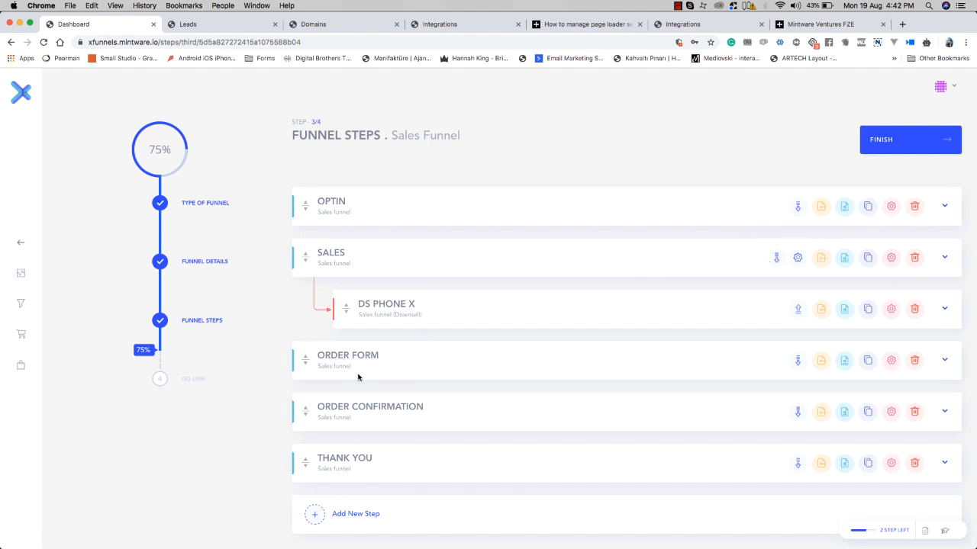
Step: Clone the Order Form step and confirm the cloning
click(868, 361)
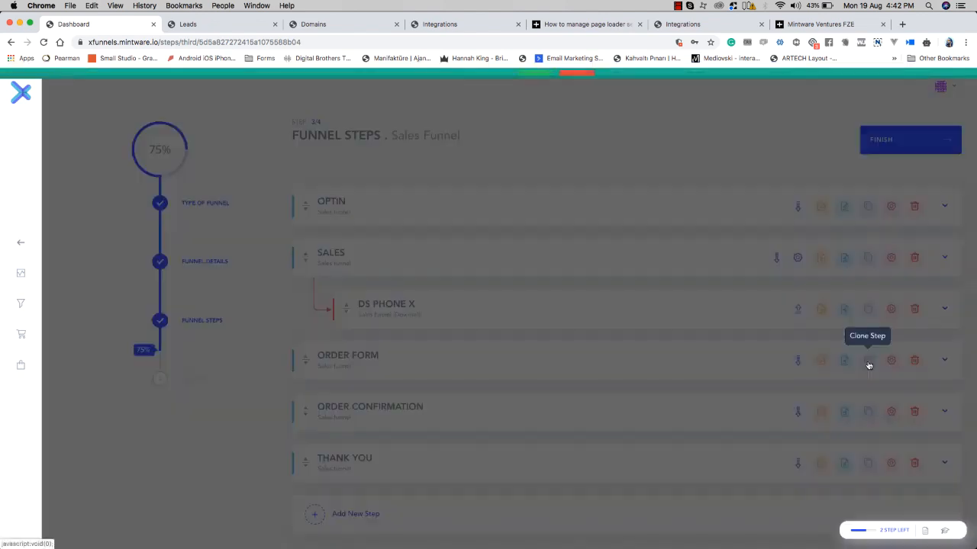
click(527, 85)
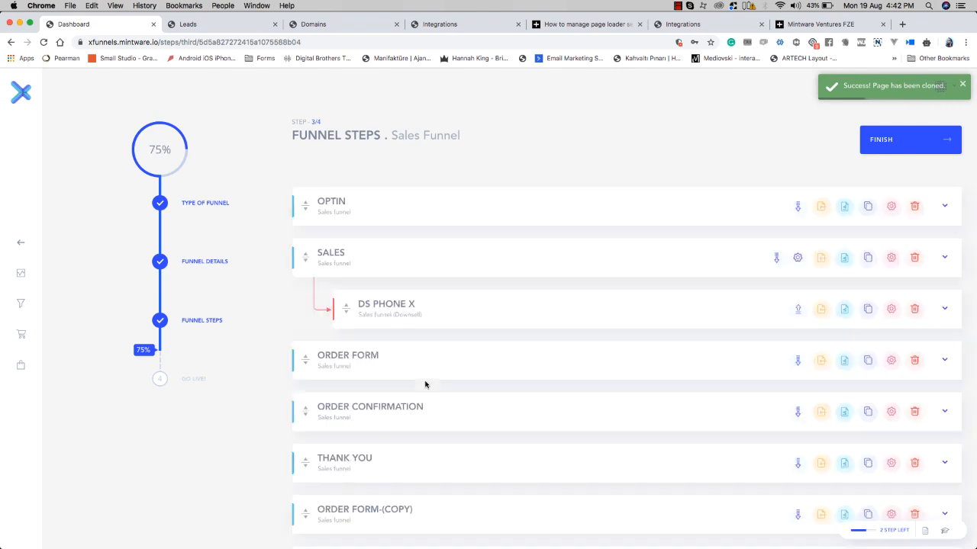
Step: Delete the cloned Order Form-(Copy) step from the funnel and confirm the deletion
scroll(436, 401, down, 2)
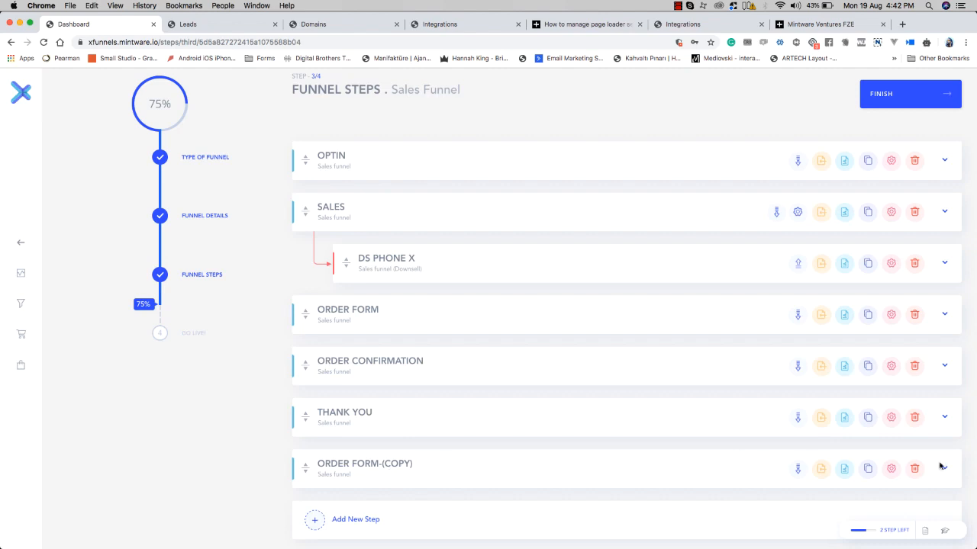
click(915, 470)
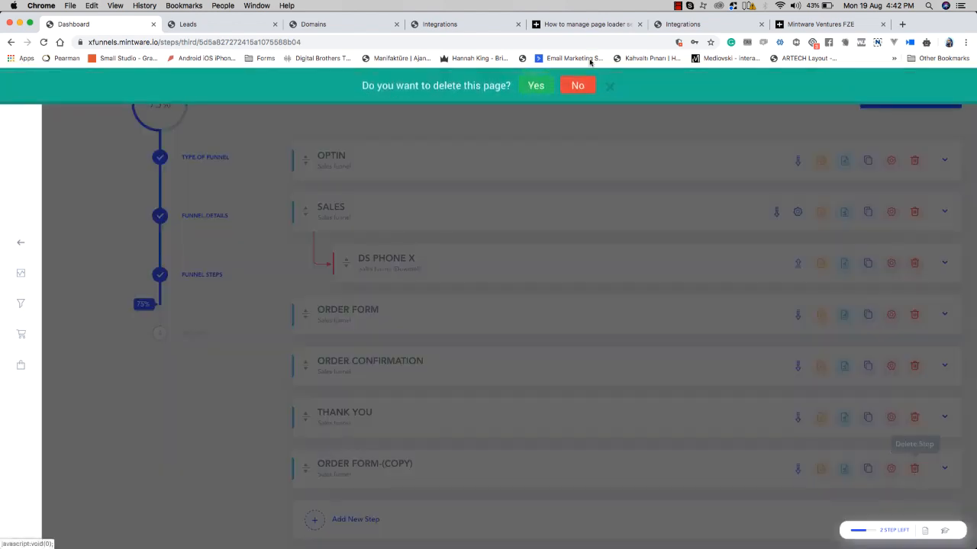
click(537, 86)
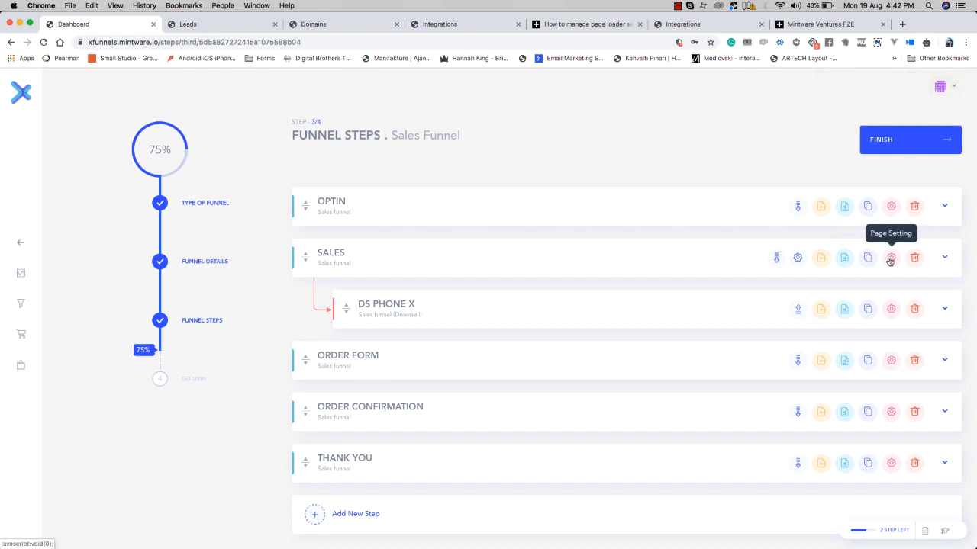
Step: Enter "thisisademo" as the page slug in the Sales step's page settings
click(890, 260)
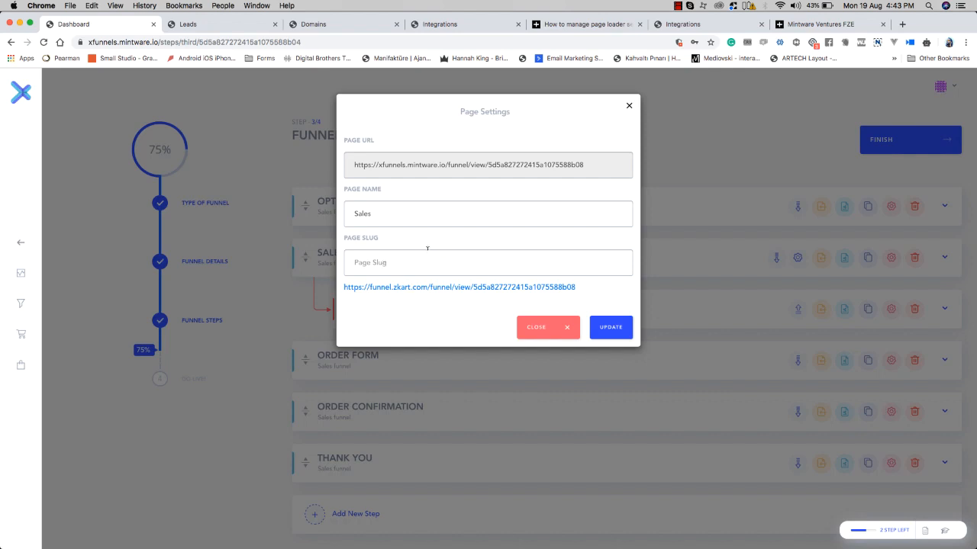
click(407, 264)
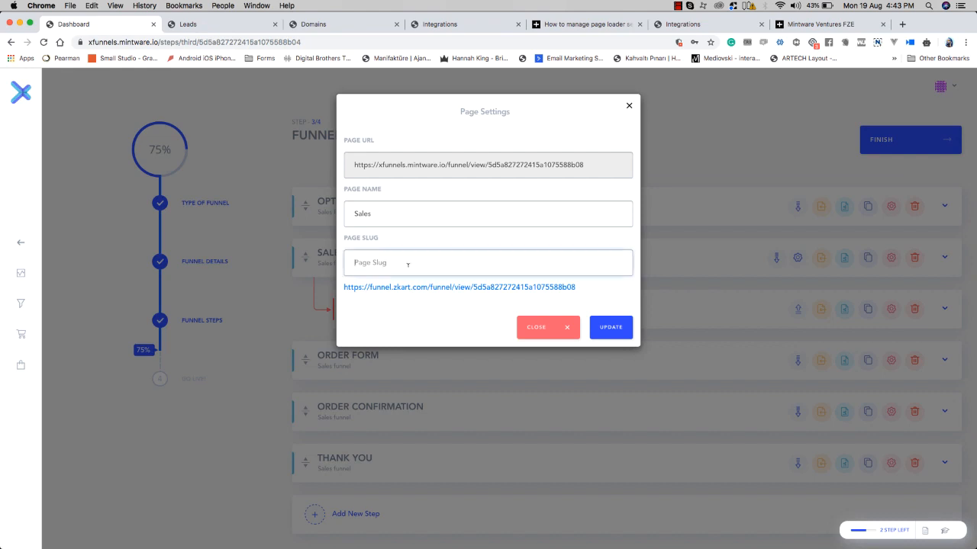
text(thisisademo)
click(443, 319)
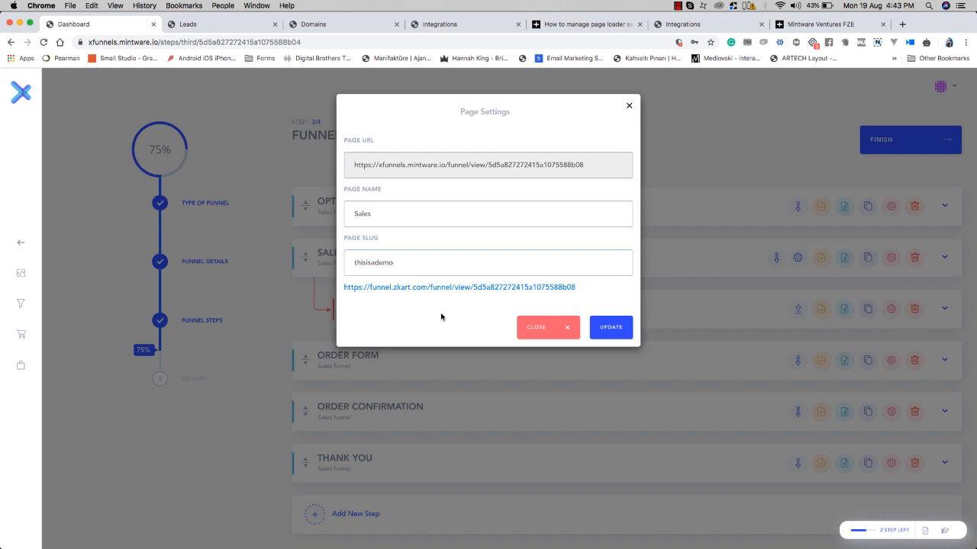
Step: Try separating the words of the Sales page slug with hyphens, and close the page settings without updating
click(369, 263)
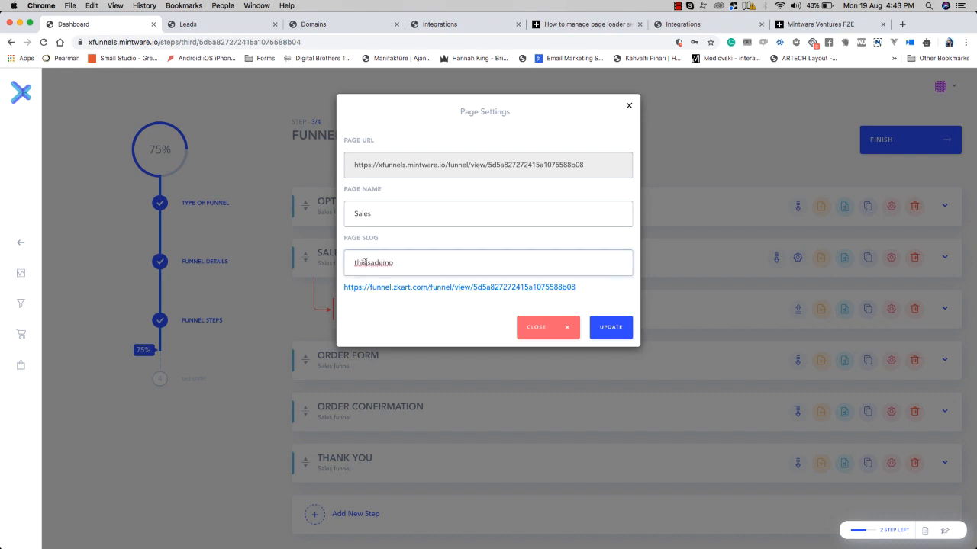
text(-)
click(370, 262)
text(-)
click(379, 263)
text(-)
key(BackSpace)
click(567, 334)
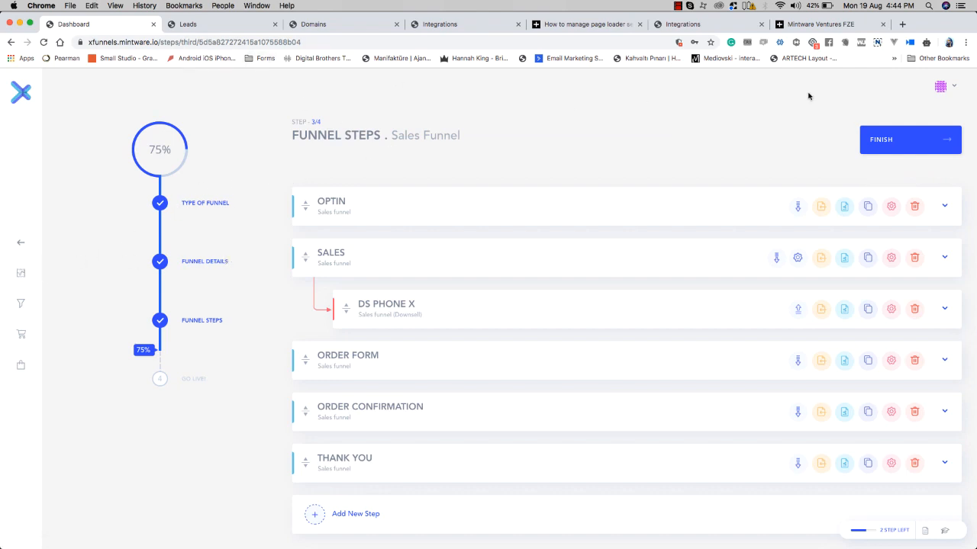
Step: Go to the My Funnels/Pages list and copy the funnel URL of the "Demo of sales f..." funnel
click(21, 273)
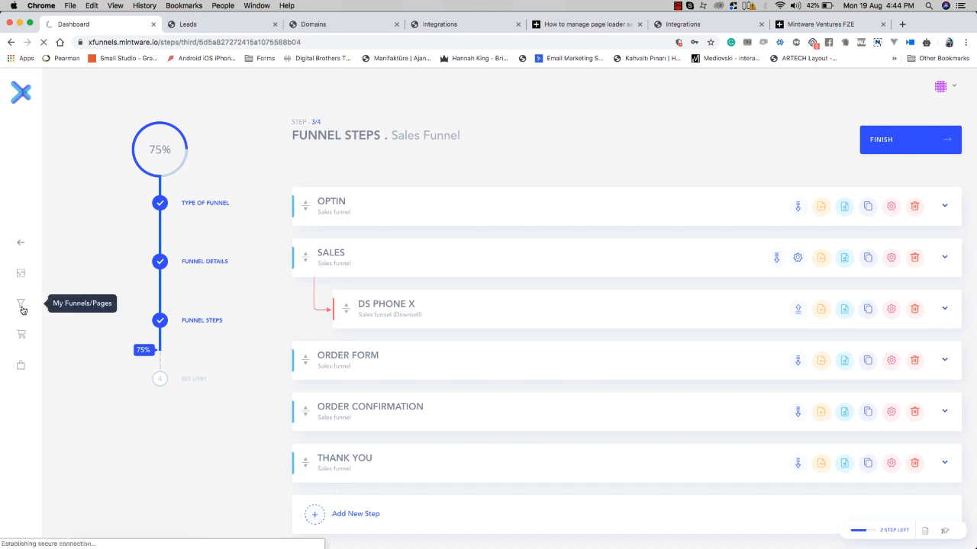
click(22, 308)
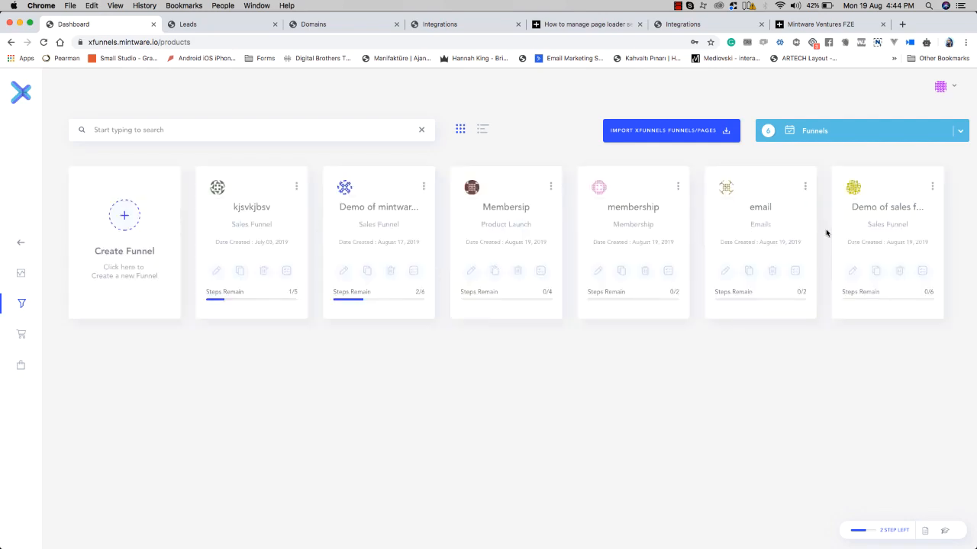
click(933, 187)
click(904, 188)
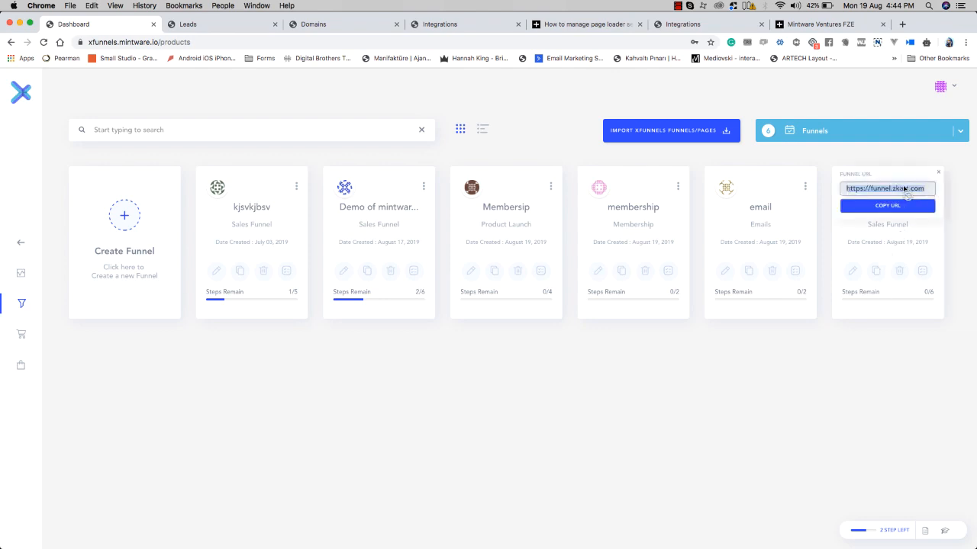
right_click(905, 189)
click(914, 205)
click(914, 205)
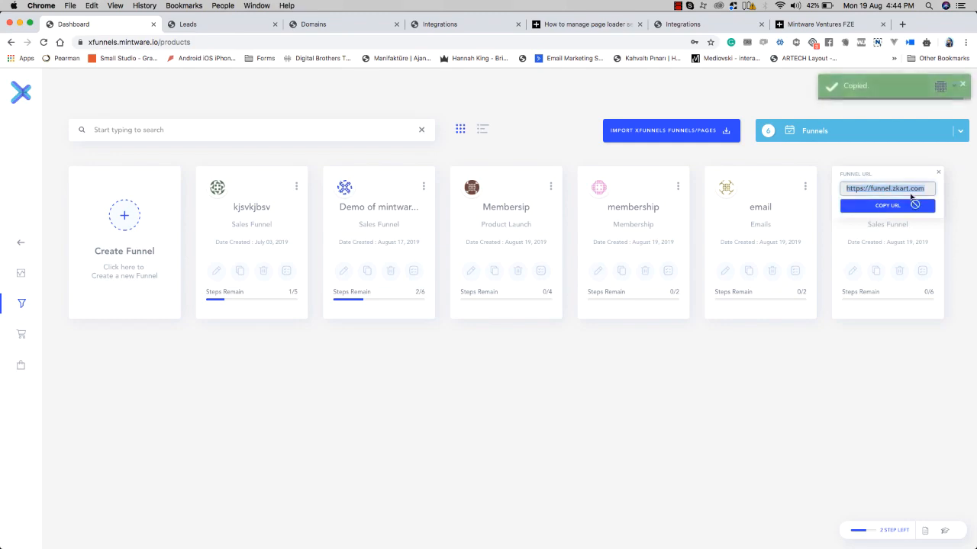
click(938, 174)
click(905, 25)
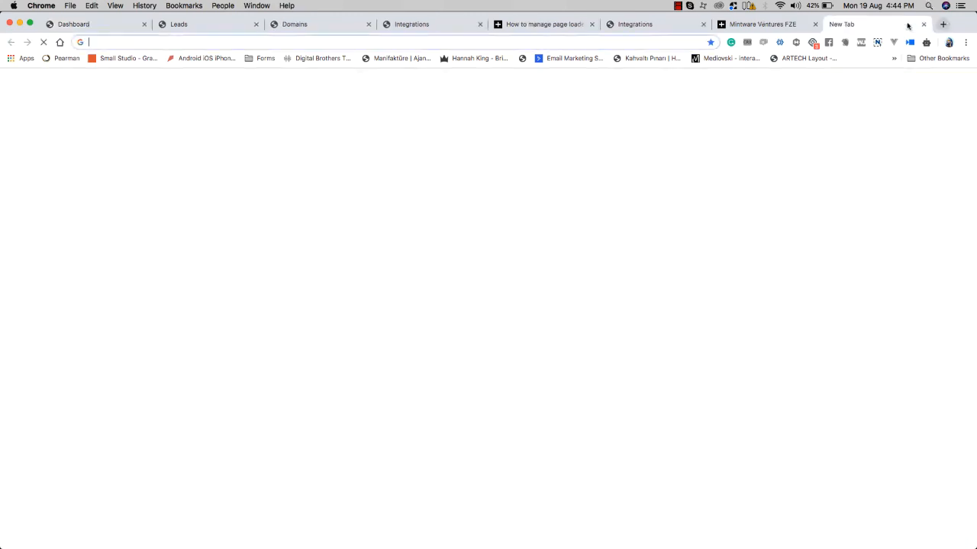
key(super+v)
key(Return)
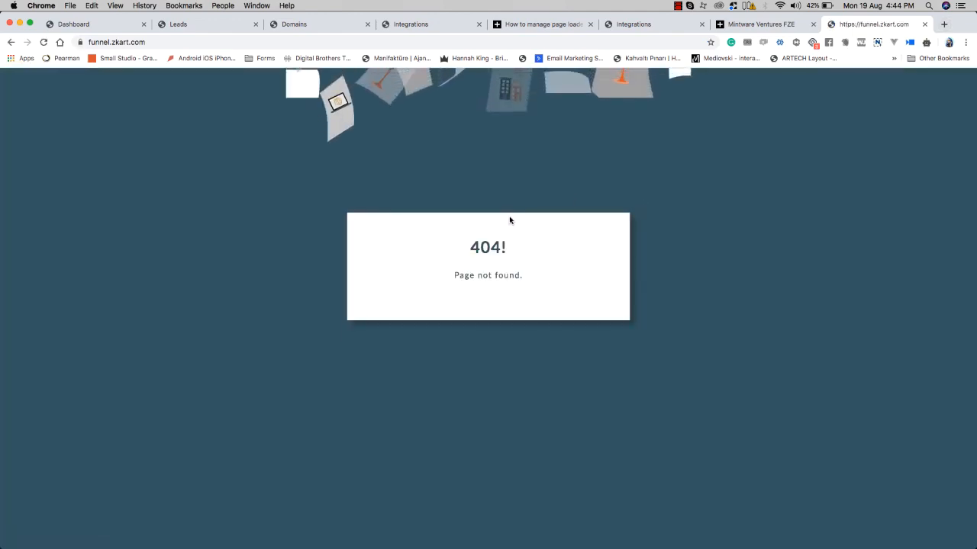
Step: Check the Leads and Domains pages and return to the list of funnels
click(229, 24)
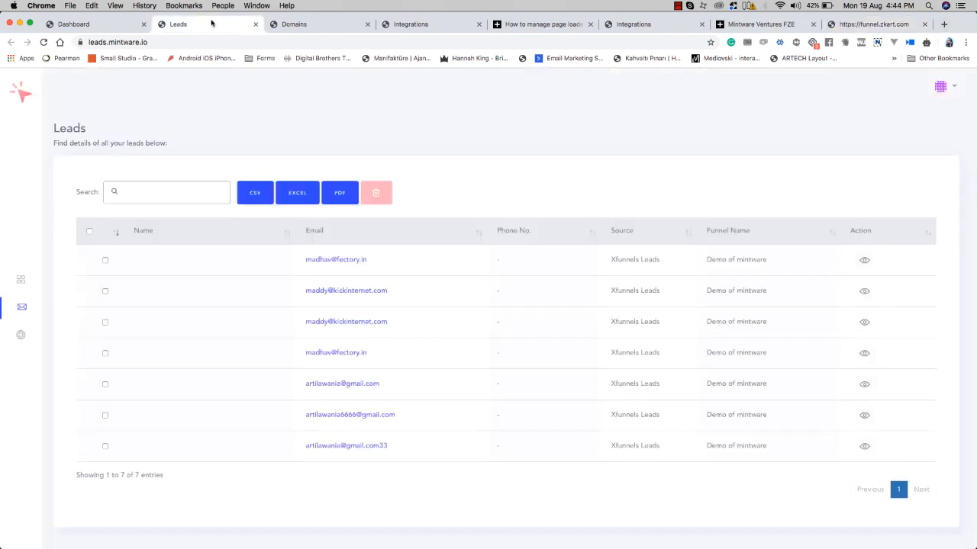
click(308, 25)
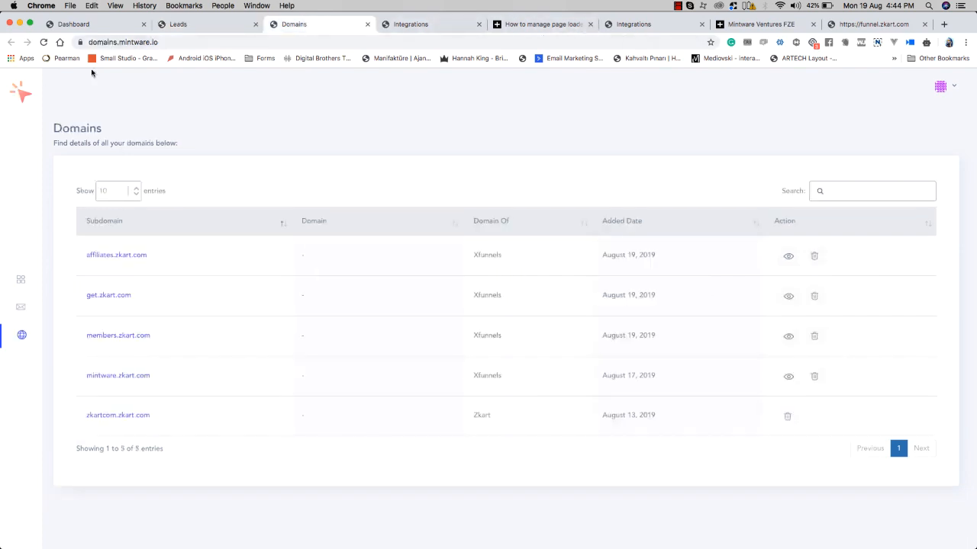
click(119, 27)
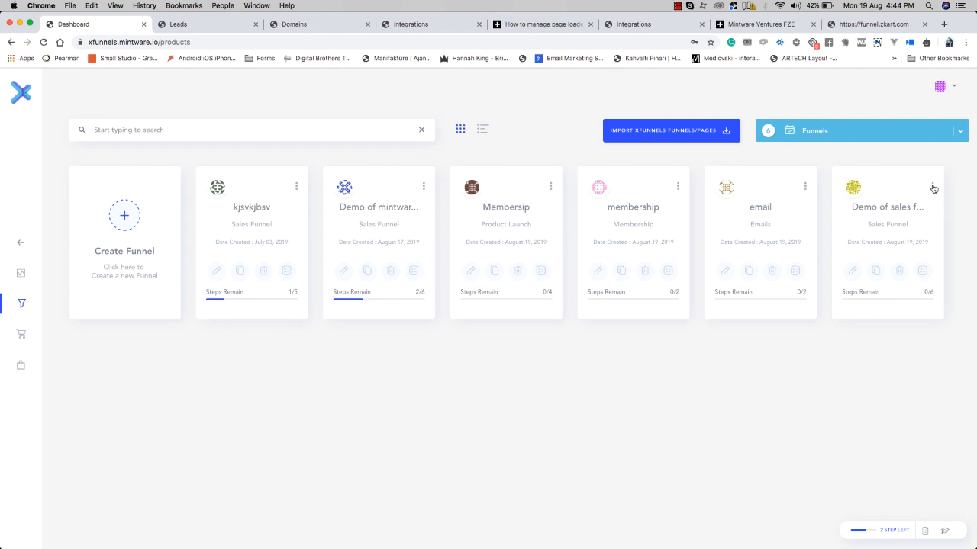
Step: Edit the "Demo of sales f..." funnel and open the template gallery for its Optin step
click(853, 274)
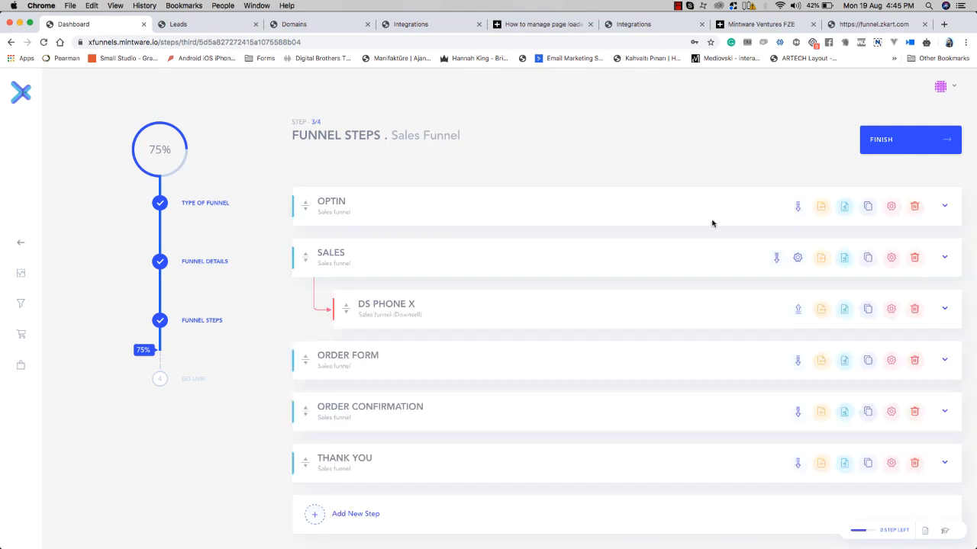
click(947, 208)
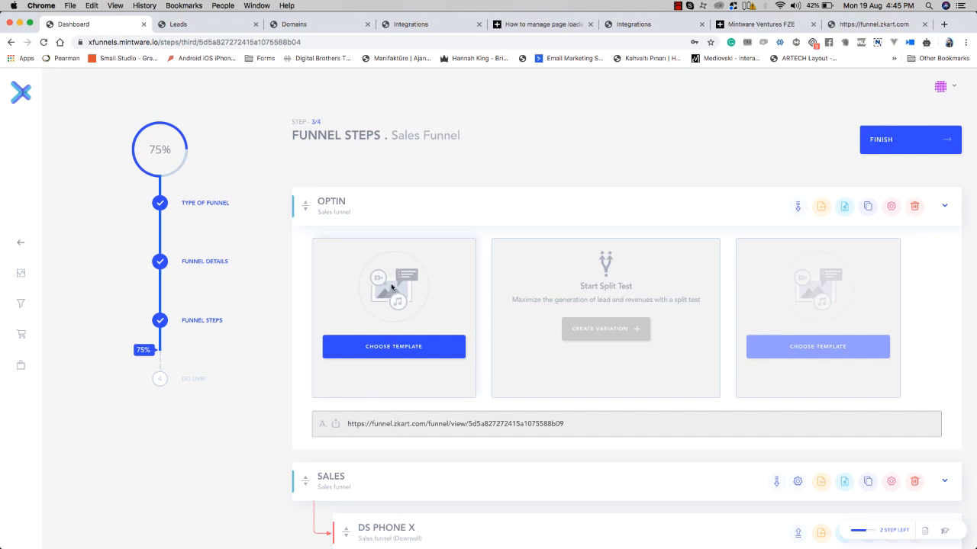
click(403, 352)
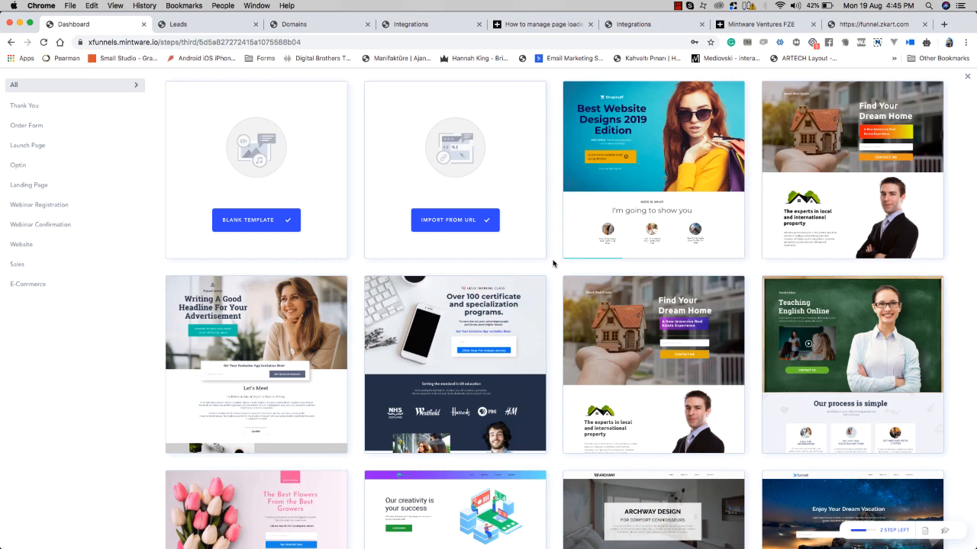
Step: Look through the page templates in the gallery and return to the start of the list
scroll(553, 263, down, 5)
scroll(554, 263, up, 4)
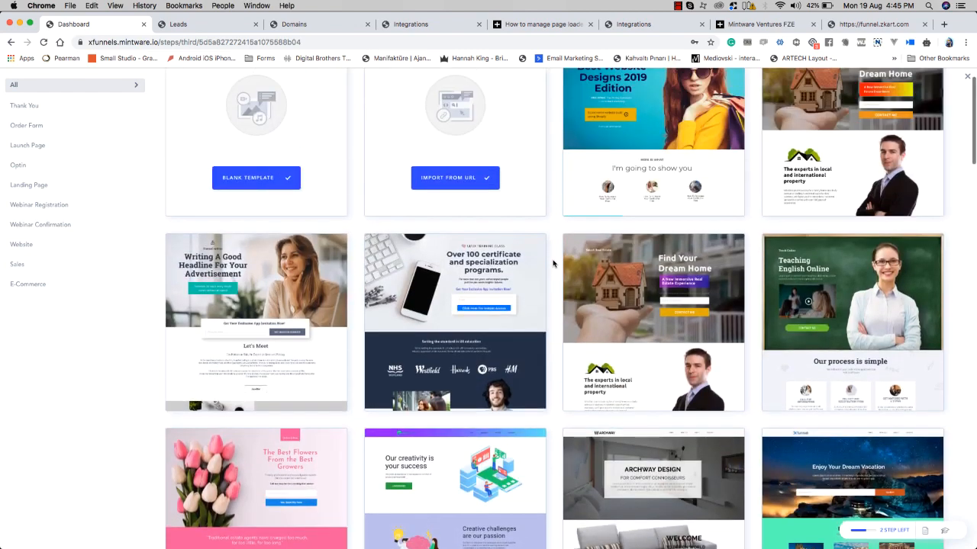
scroll(553, 264, up, 2)
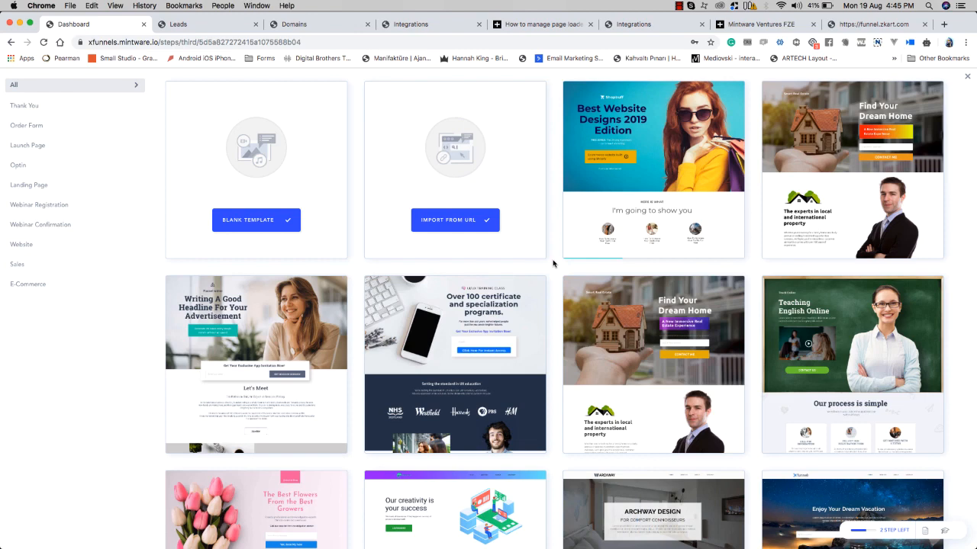
scroll(554, 263, down, 5)
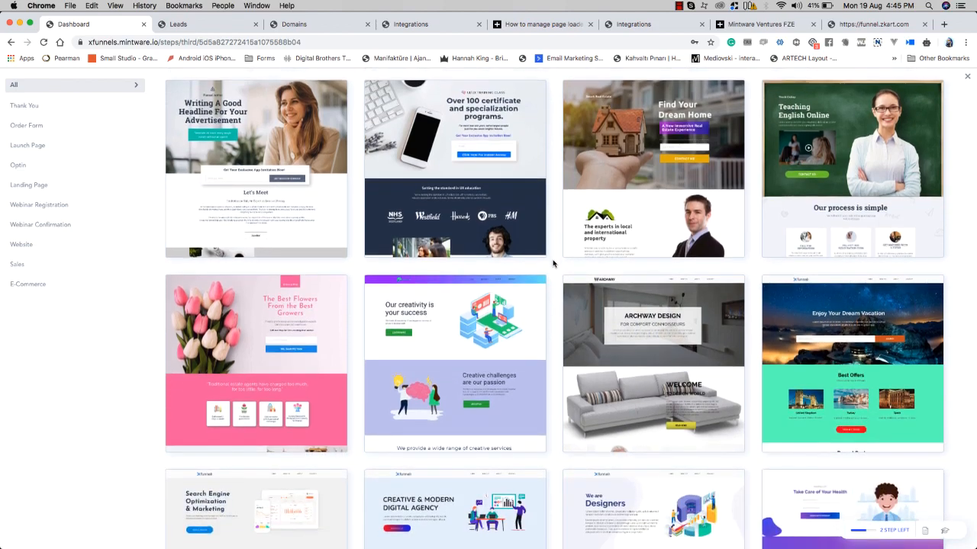
scroll(553, 263, down, 10)
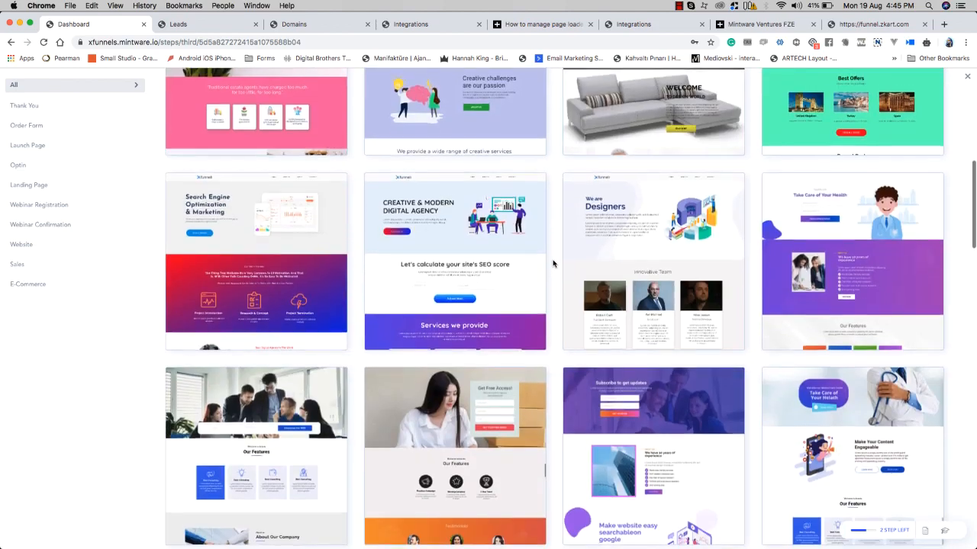
scroll(554, 263, down, 4)
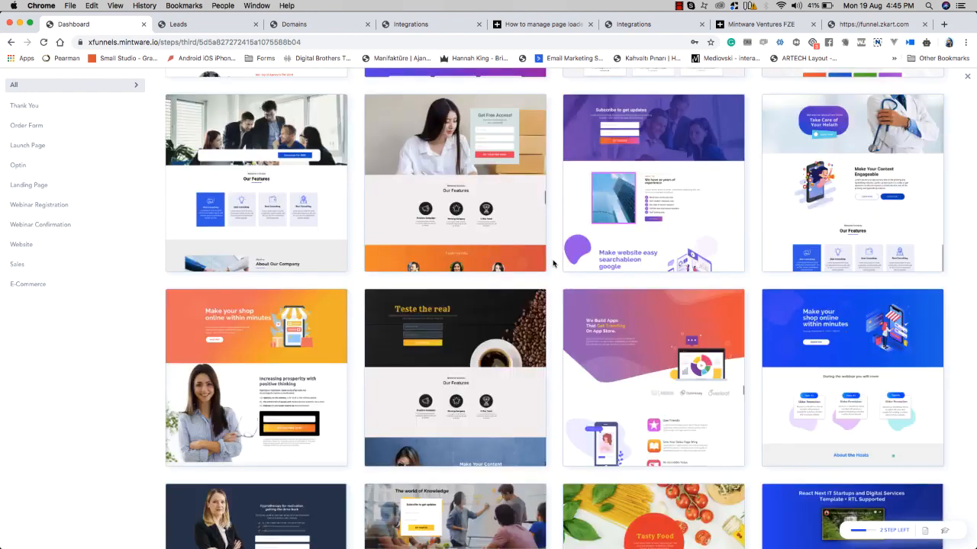
scroll(553, 263, down, 1)
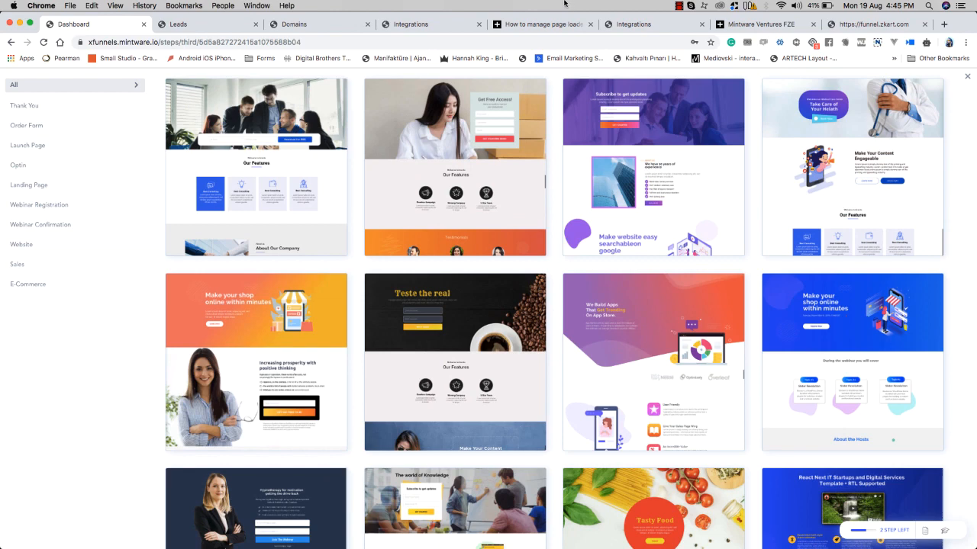
scroll(558, 268, down, 10)
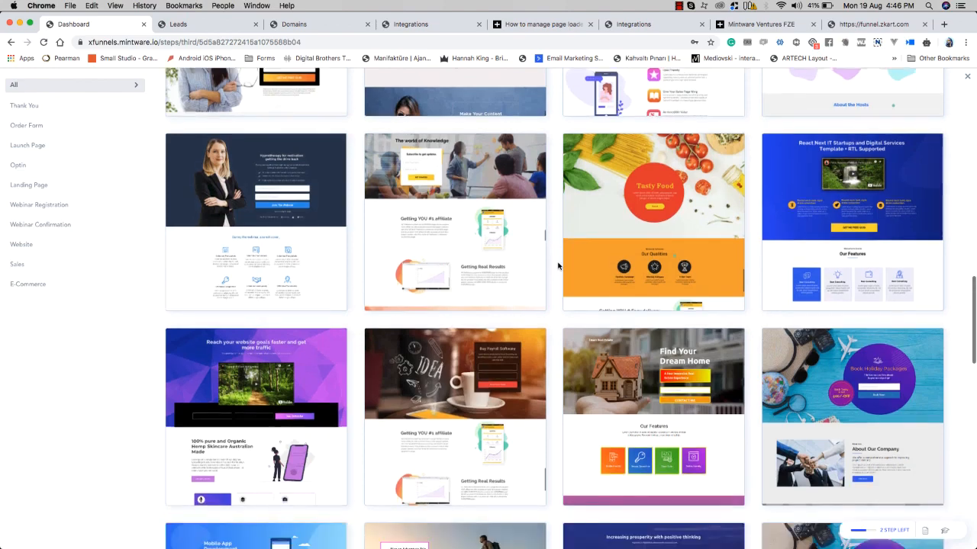
scroll(558, 269, down, 4)
scroll(558, 267, down, 1)
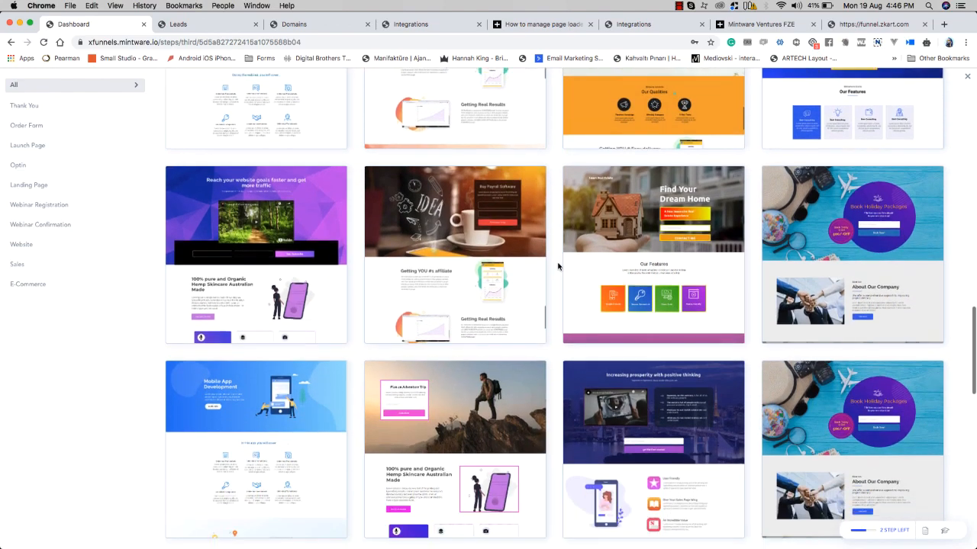
scroll(555, 273, down, 5)
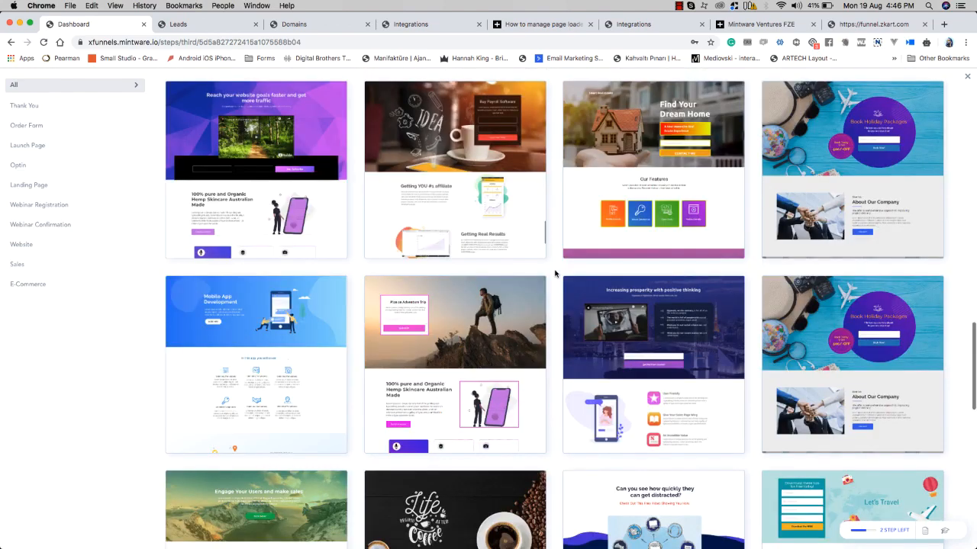
scroll(554, 273, down, 8)
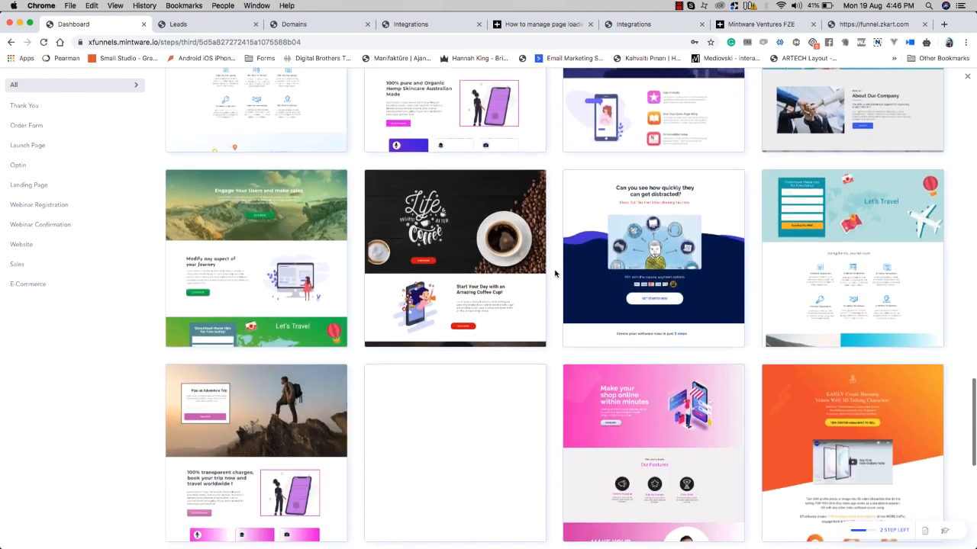
scroll(554, 273, up, 15)
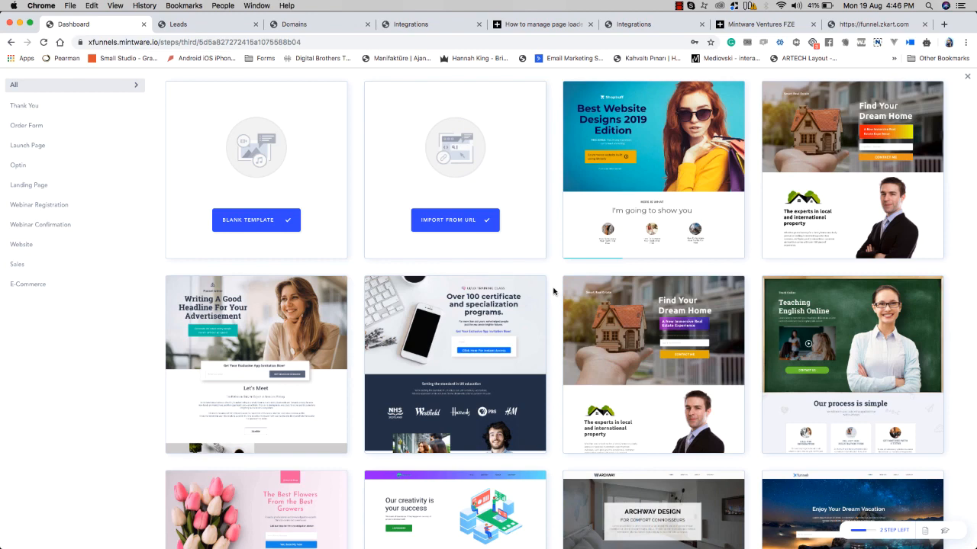
Step: Apply the "Over 100 certificate and specialization programs" template to the Optin step
mouse_move(592, 313)
scroll(592, 313, down, 2)
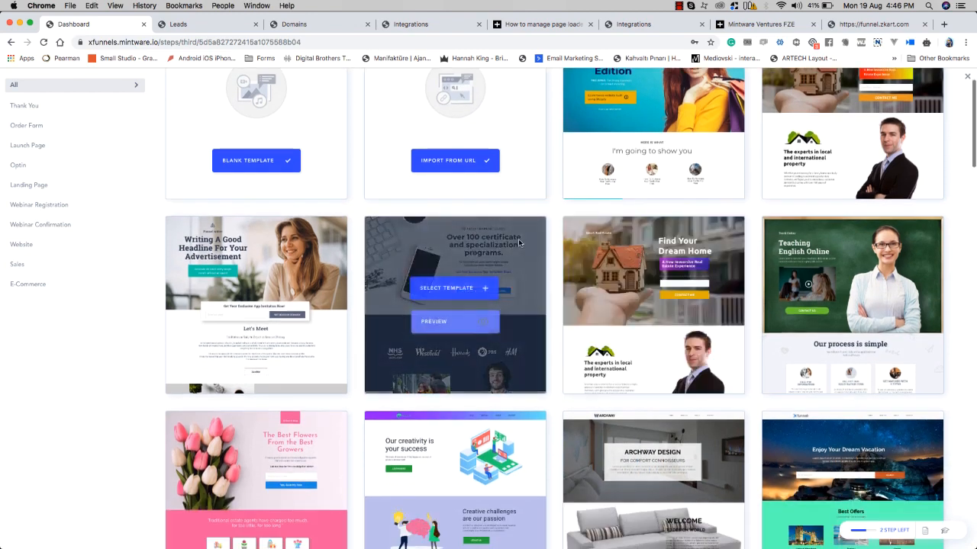
mouse_move(225, 286)
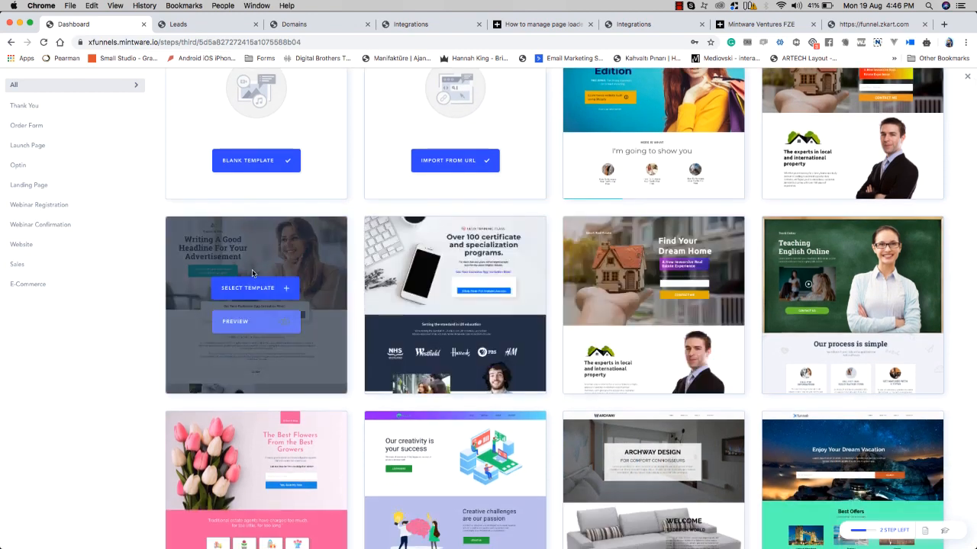
scroll(572, 284, up, 2)
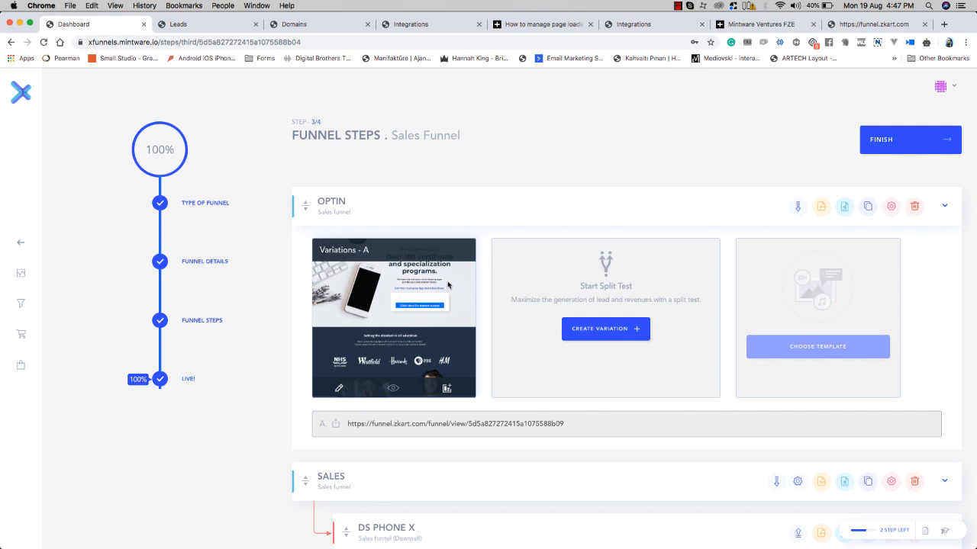
Step: Create a split-test variation B for the Optin step from the "Creative & Modern Digital Agency" template
click(615, 336)
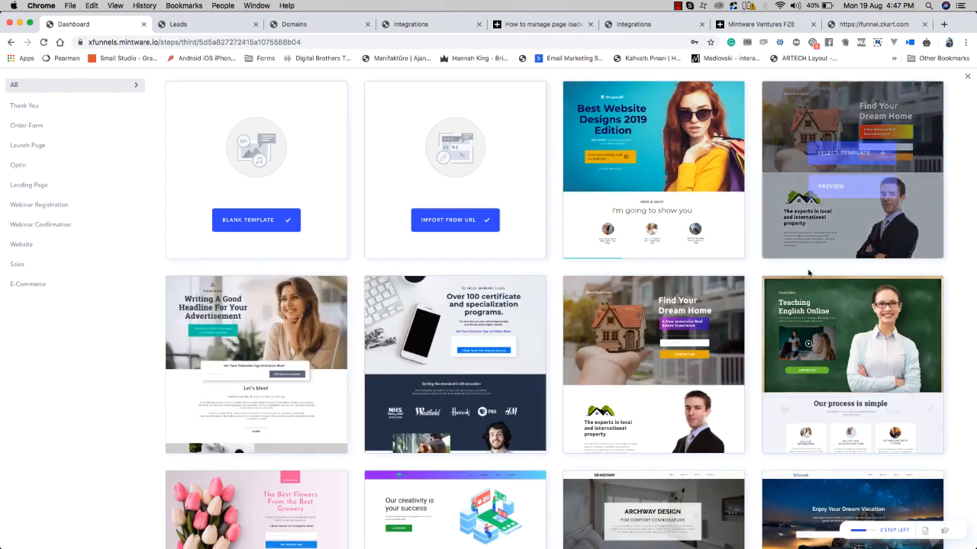
scroll(489, 367, down, 5)
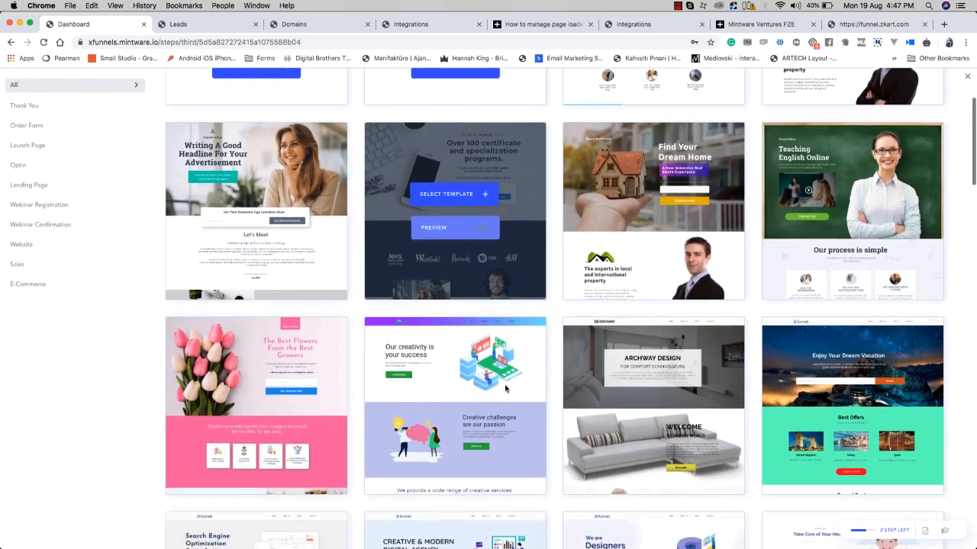
scroll(504, 366, up, 5)
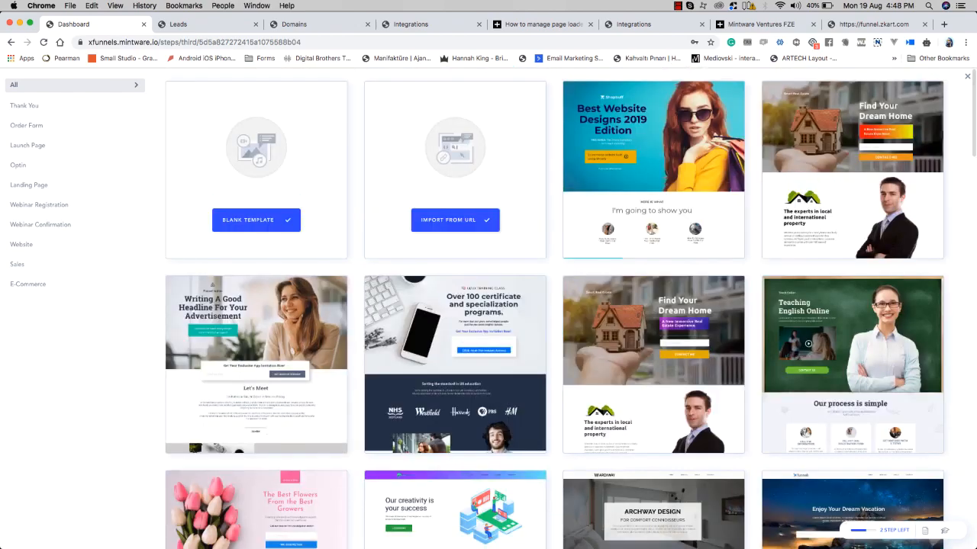
scroll(672, 281, down, 3)
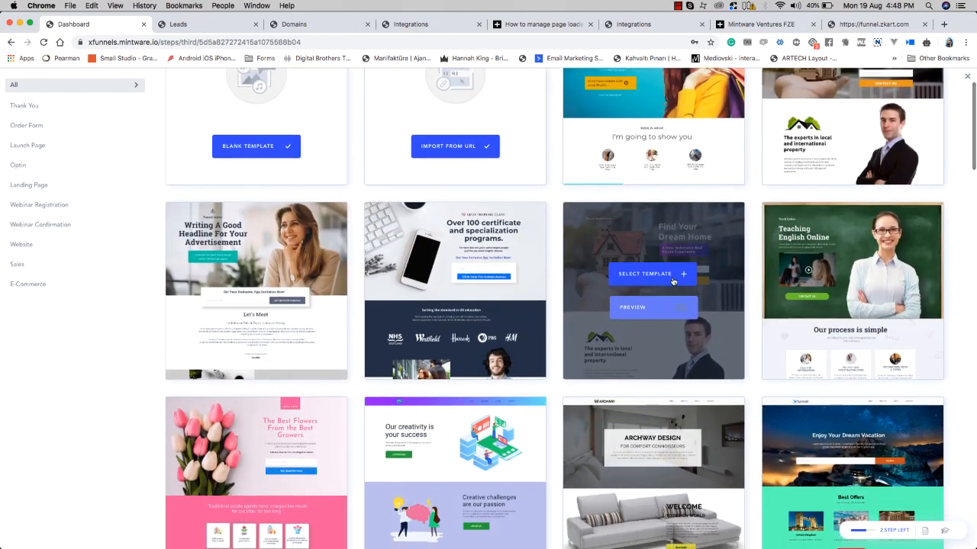
scroll(672, 281, down, 3)
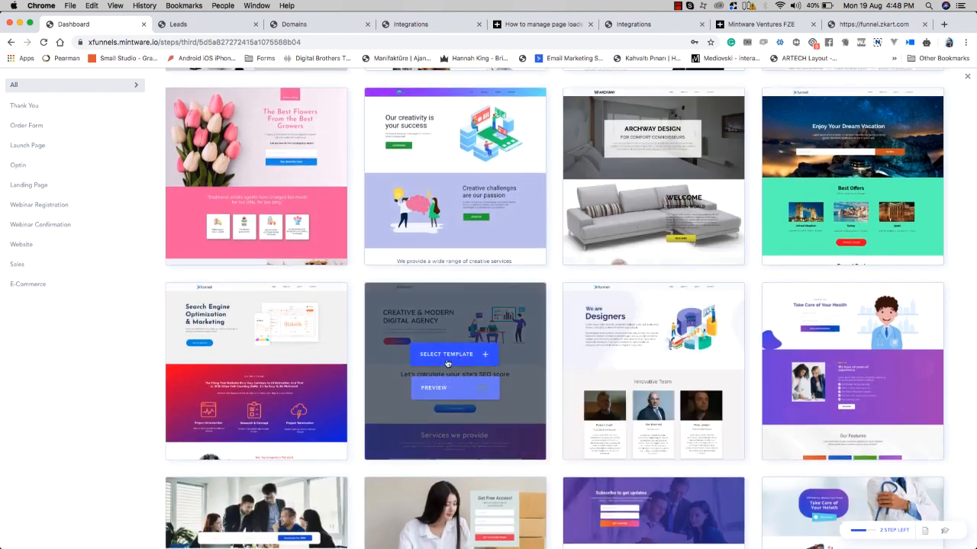
click(446, 355)
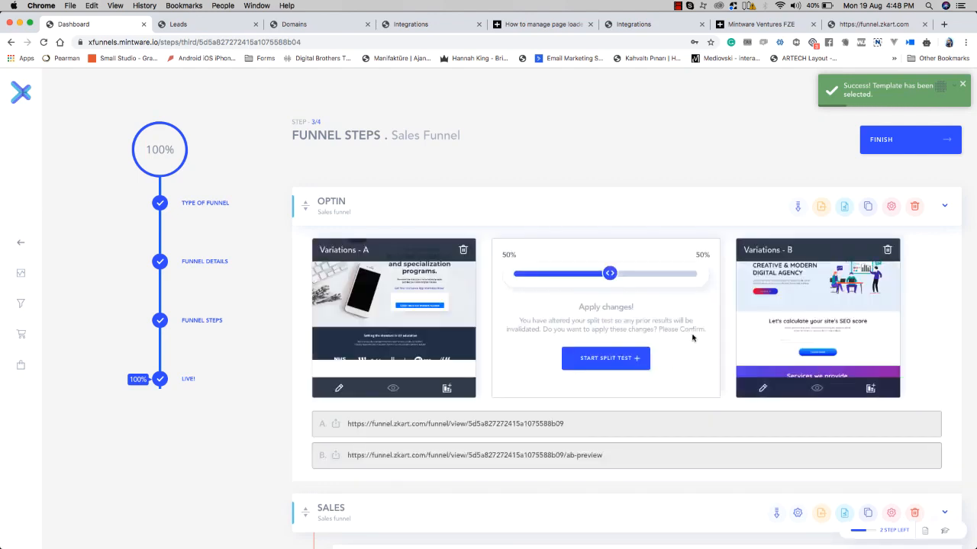
Step: Copy variation B's preview URL and open it in a new browser tab
mouse_move(411, 299)
mouse_move(837, 291)
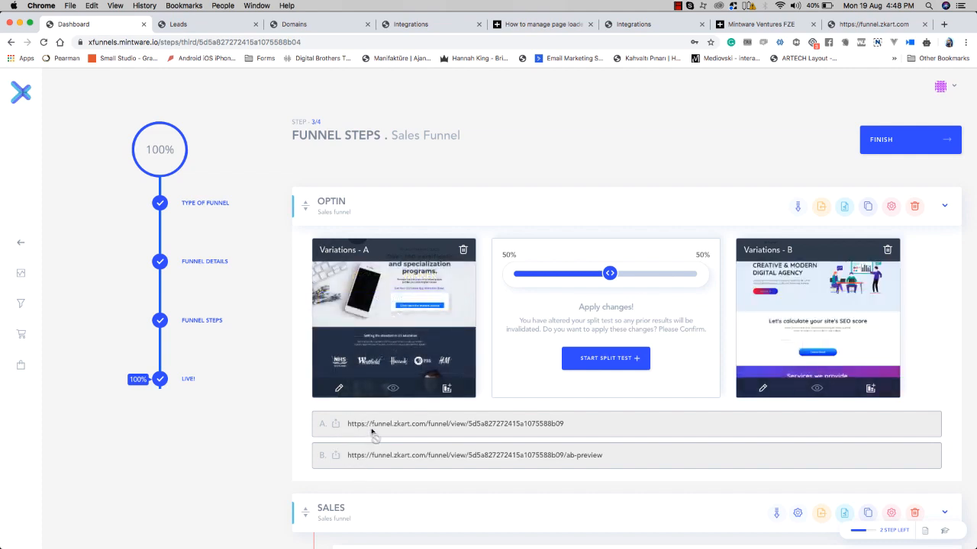
right_click(379, 456)
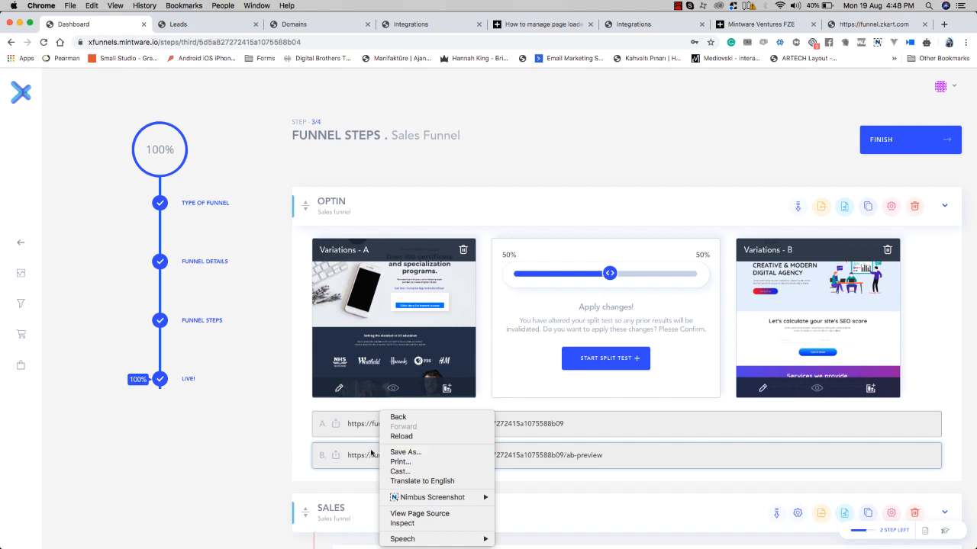
click(372, 458)
click(371, 458)
right_click(372, 458)
click(375, 461)
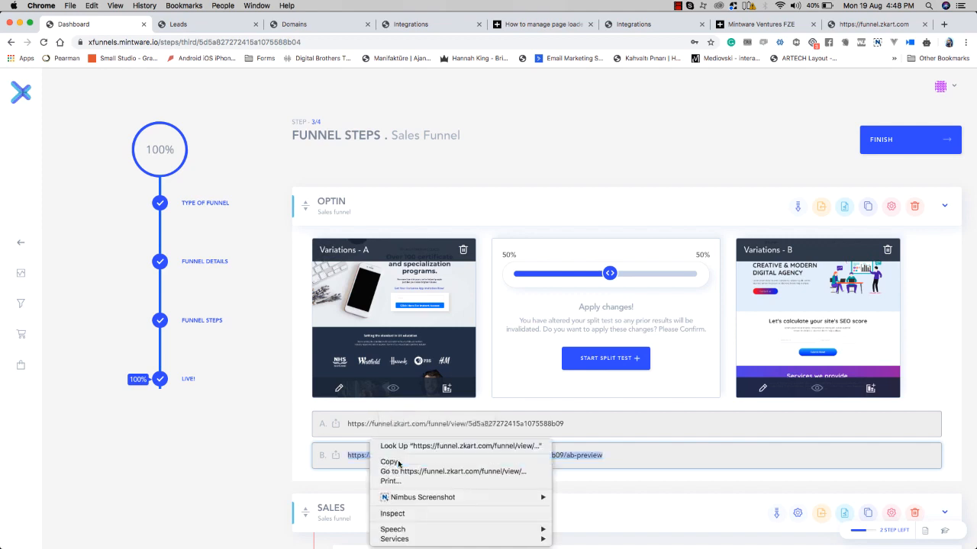
click(943, 24)
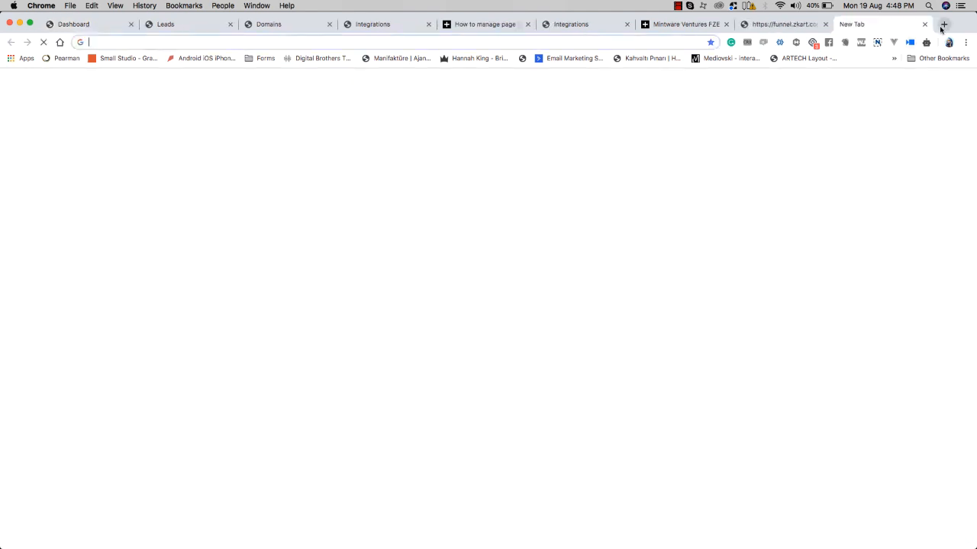
key(super+v)
key(Return)
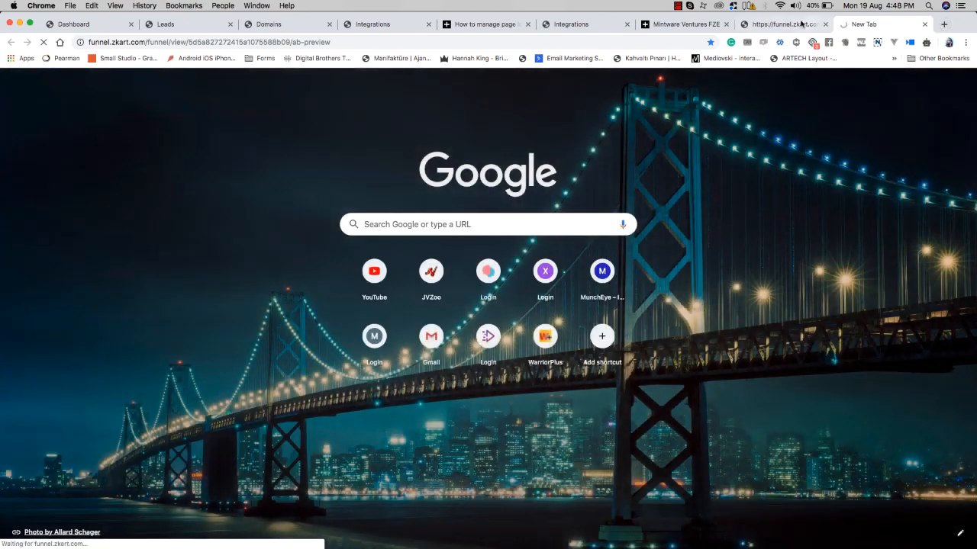
Step: Reload the published variation A page of the funnel and look through its full content
click(782, 24)
click(43, 42)
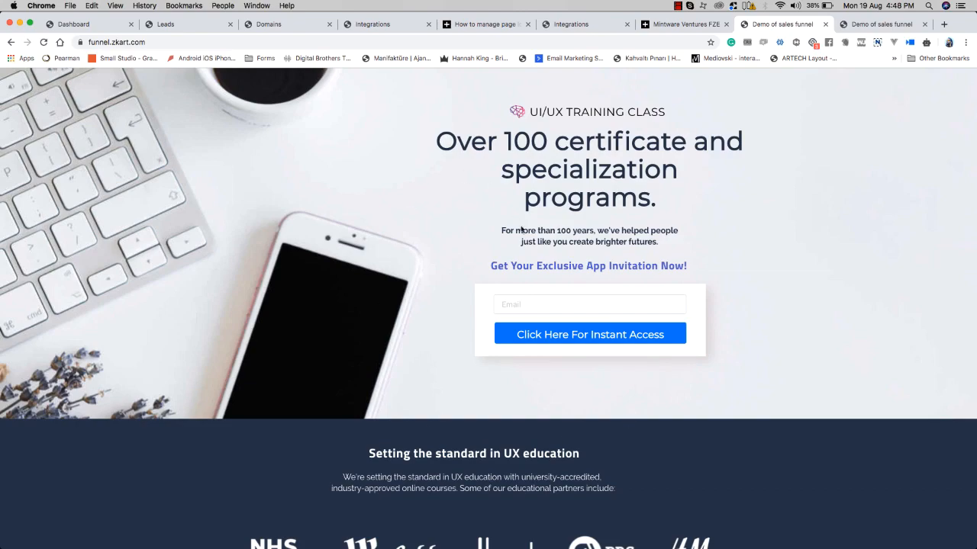
scroll(440, 330, down, 15)
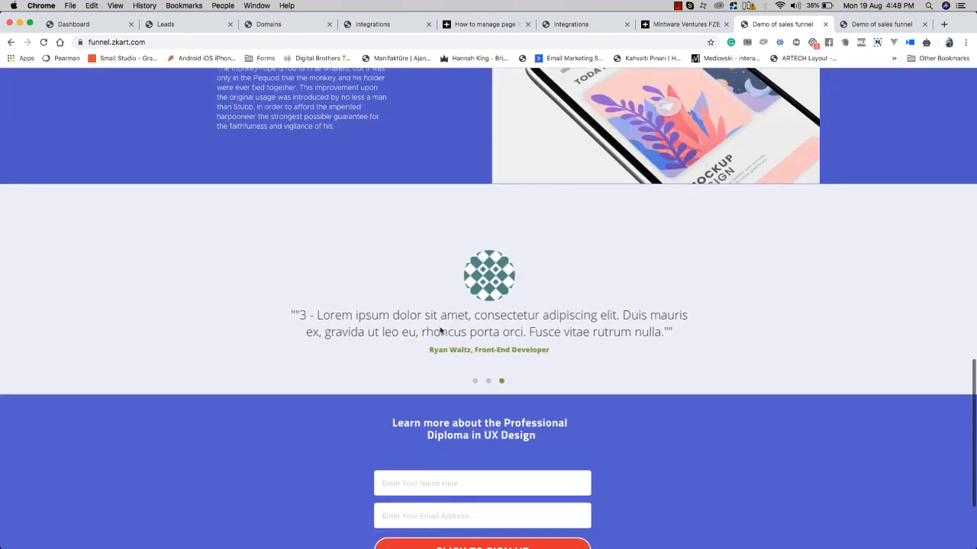
scroll(440, 331, down, 3)
scroll(440, 328, up, 20)
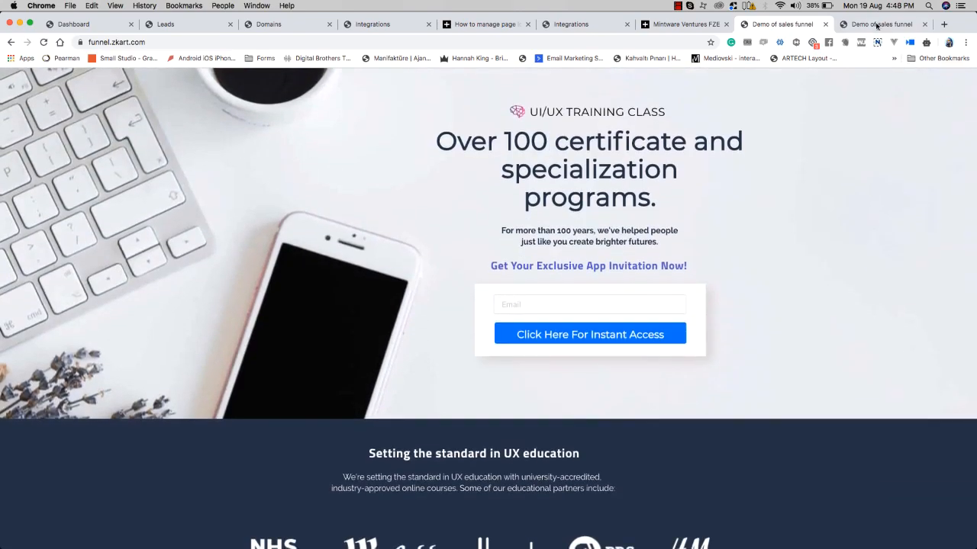
Step: Look through the variation B preview page and compare it with the variation A page
click(876, 25)
scroll(376, 212, down, 5)
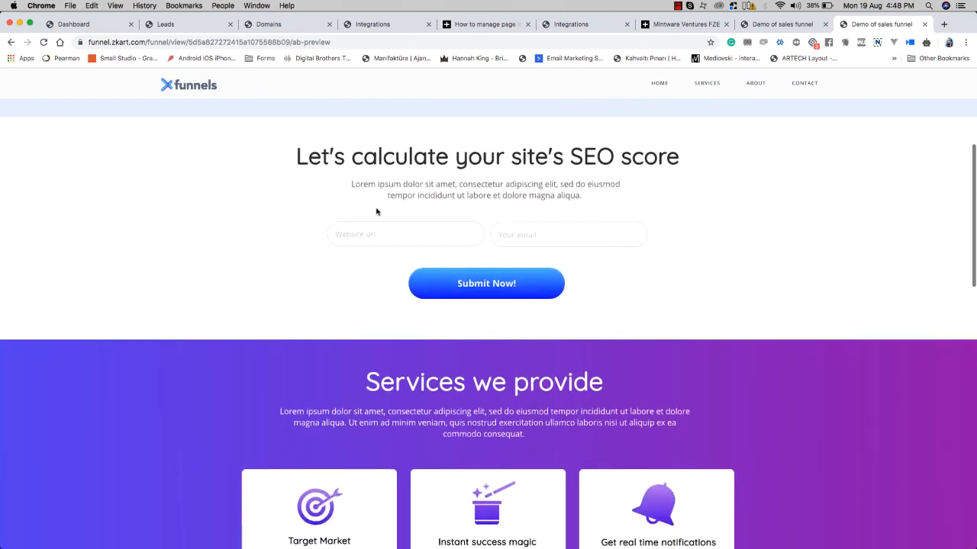
scroll(377, 212, down, 15)
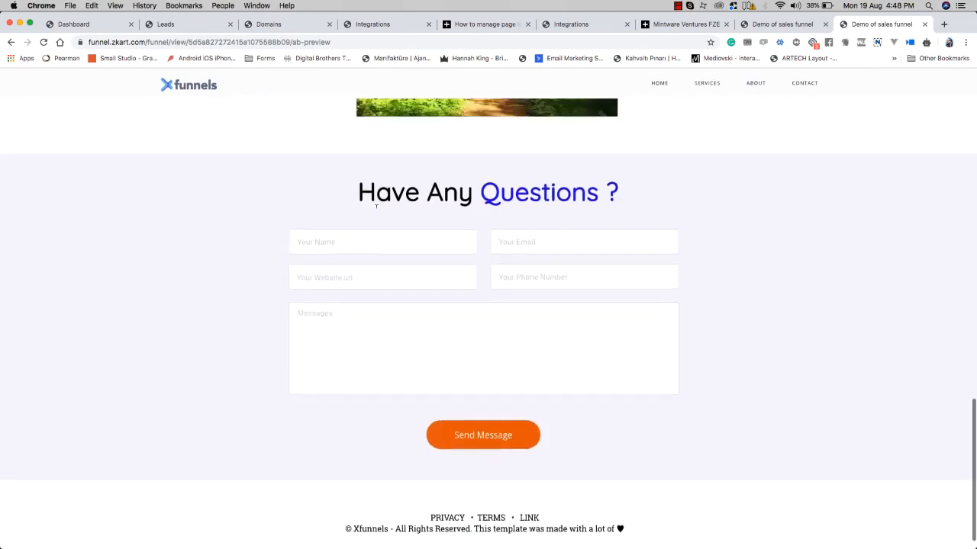
scroll(376, 206, up, 20)
click(779, 29)
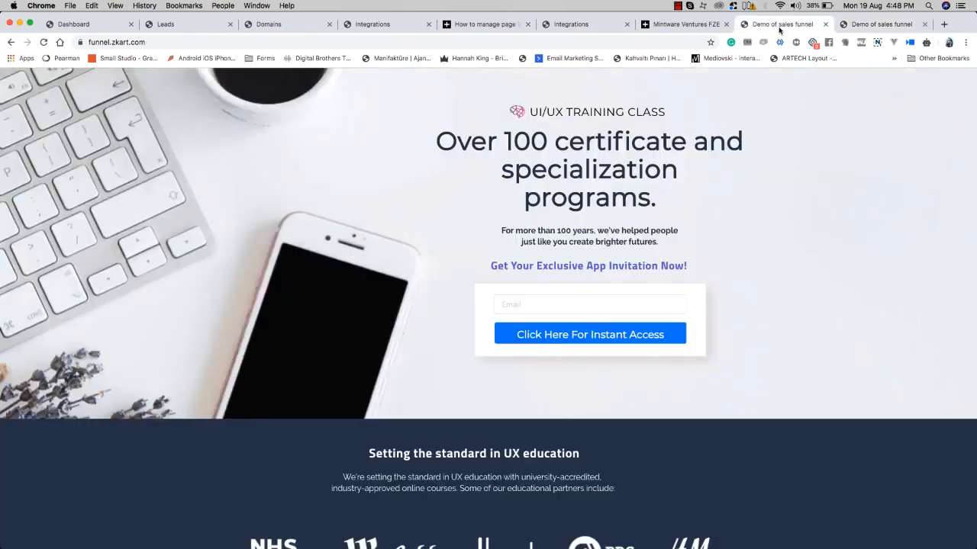
scroll(503, 198, down, 10)
scroll(499, 207, up, 10)
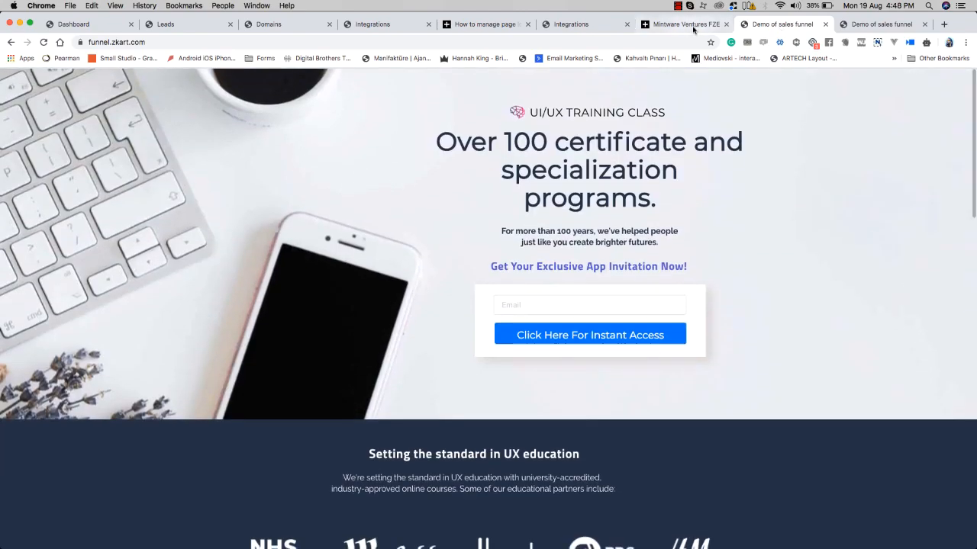
Step: Return to the funnel steps and set the Optin split test's traffic to 70% for variation A and 30% for variation B
click(79, 30)
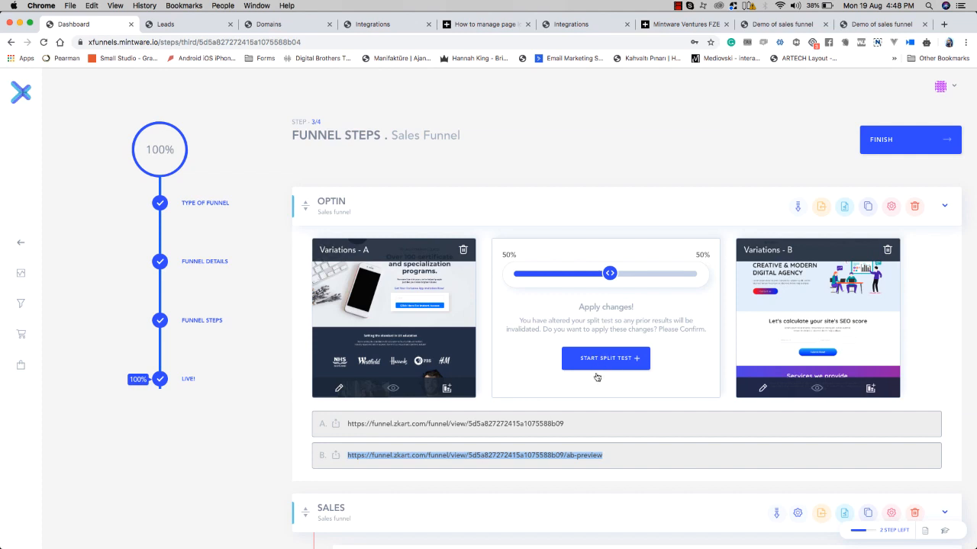
click(610, 276)
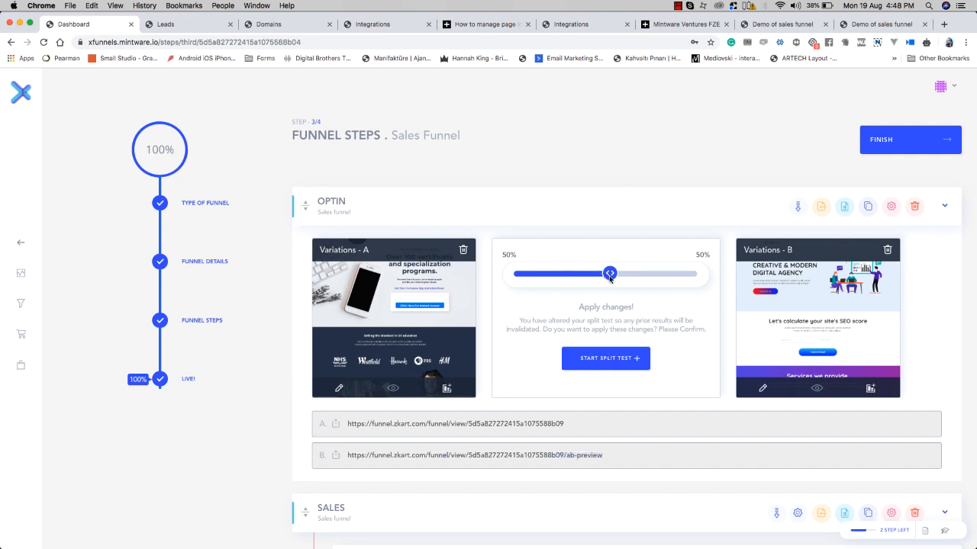
drag(610, 276, 640, 279)
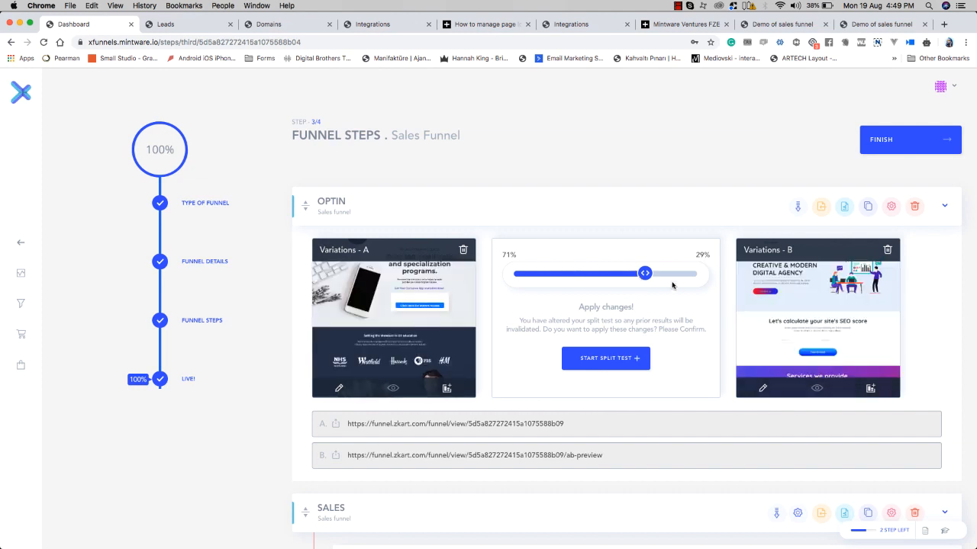
click(651, 277)
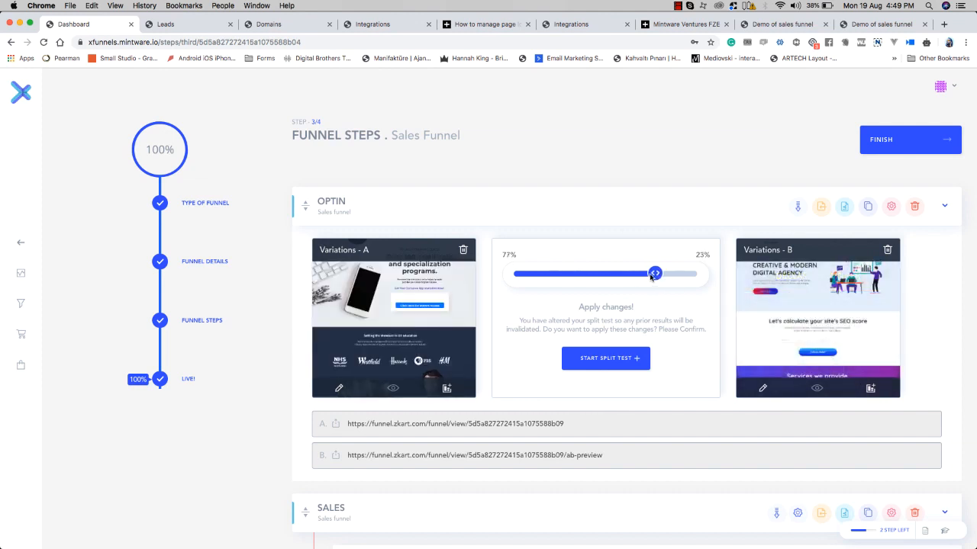
drag(651, 276, 643, 277)
mouse_move(777, 310)
mouse_move(367, 313)
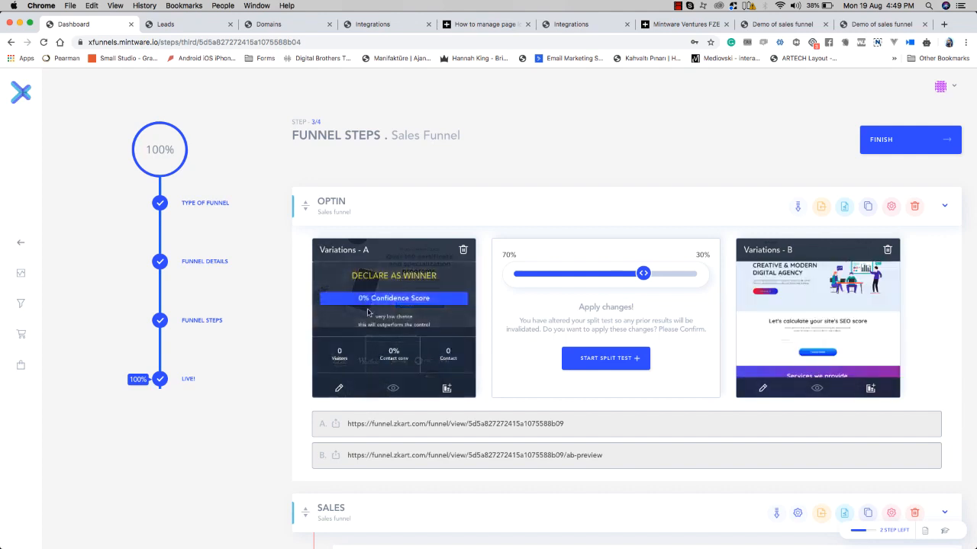
Step: Set the Optin split-test traffic back to 50% for each variation and check the variations' statistics
drag(643, 273, 608, 277)
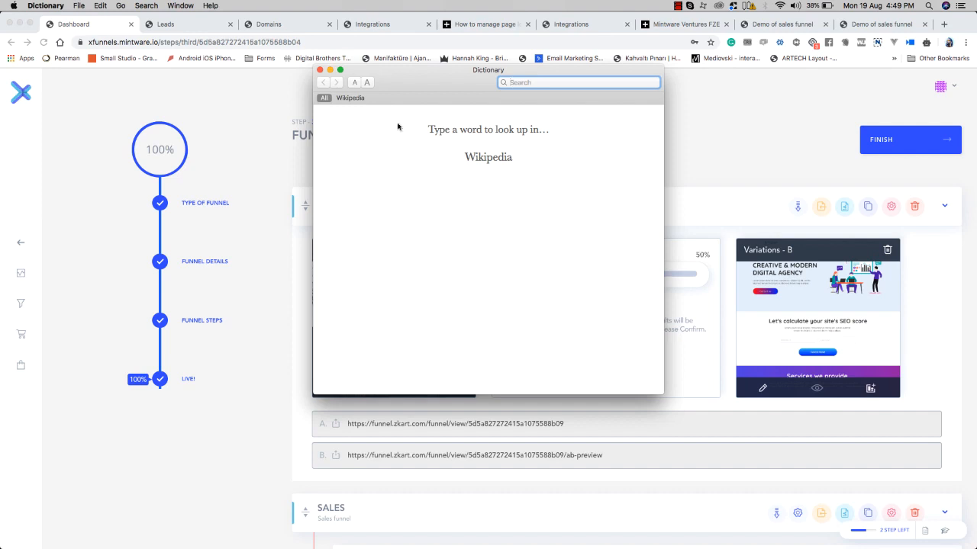
click(323, 70)
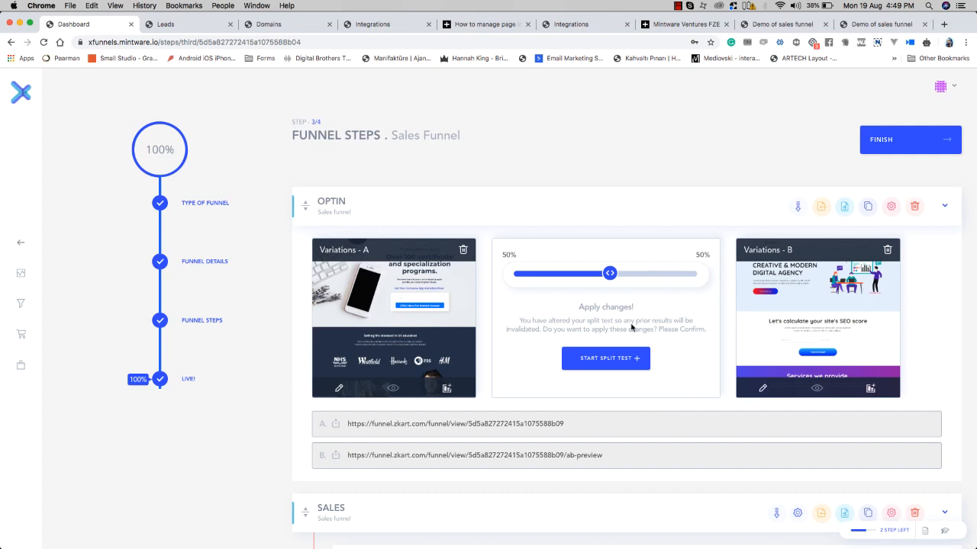
mouse_move(413, 334)
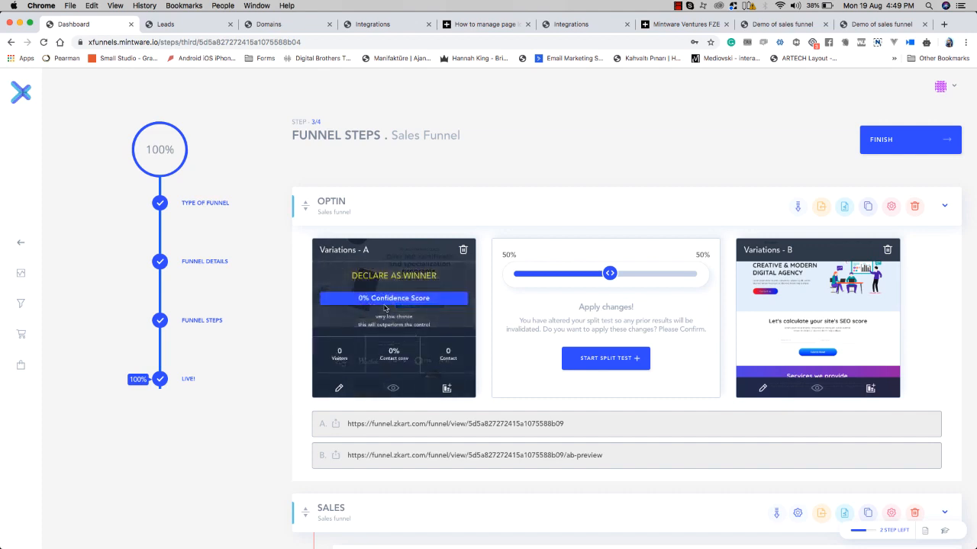
mouse_move(821, 324)
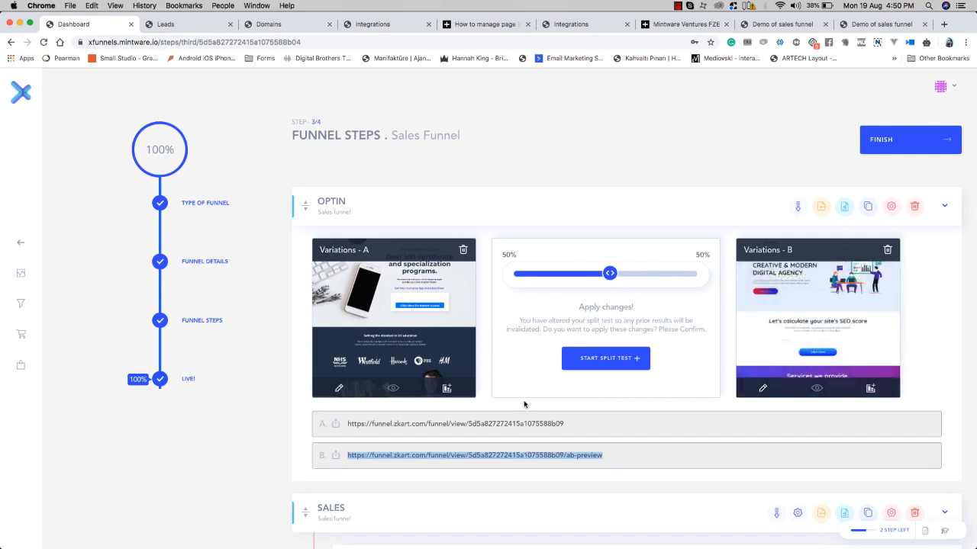
mouse_move(357, 352)
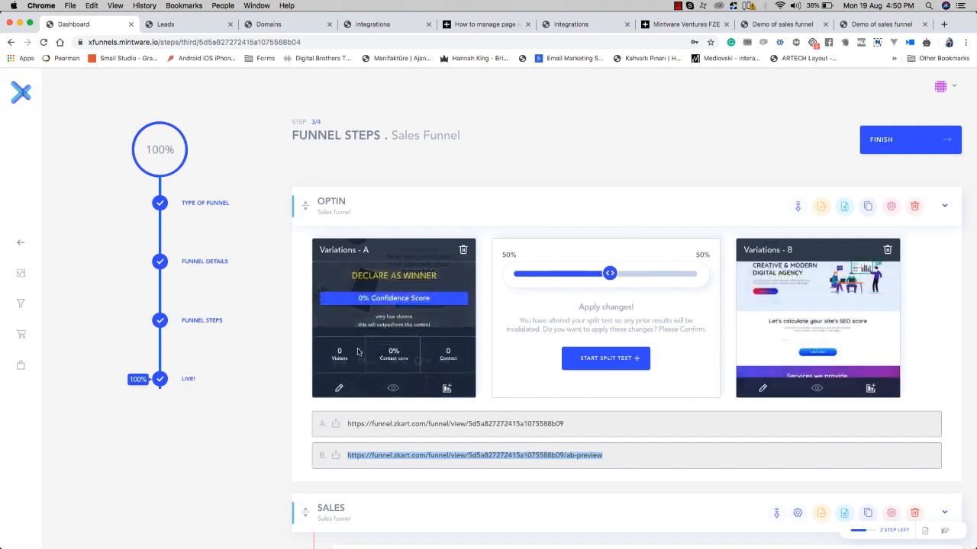
scroll(358, 352, down, 5)
scroll(358, 352, up, 5)
mouse_move(845, 275)
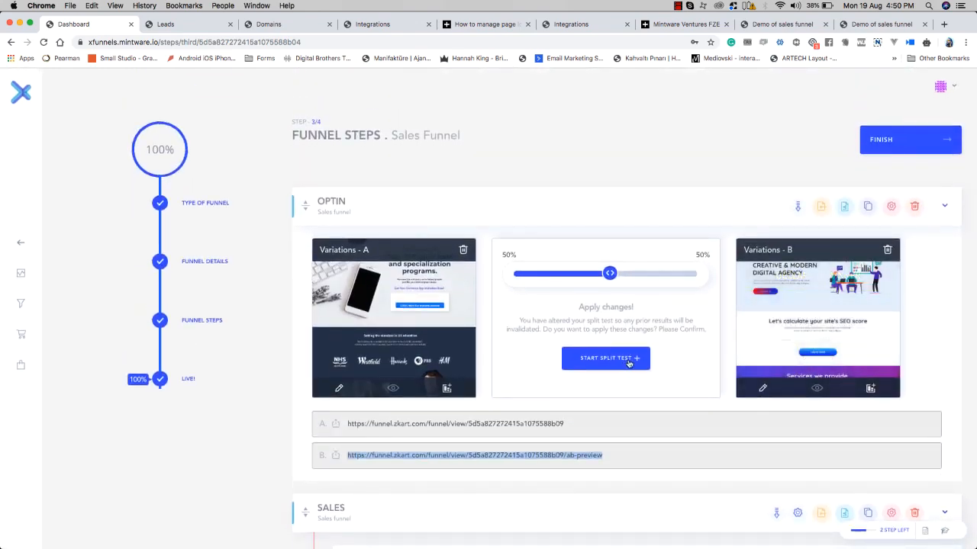
Step: Delete variation B of the Optin step, confirming that variation A is made public
click(888, 252)
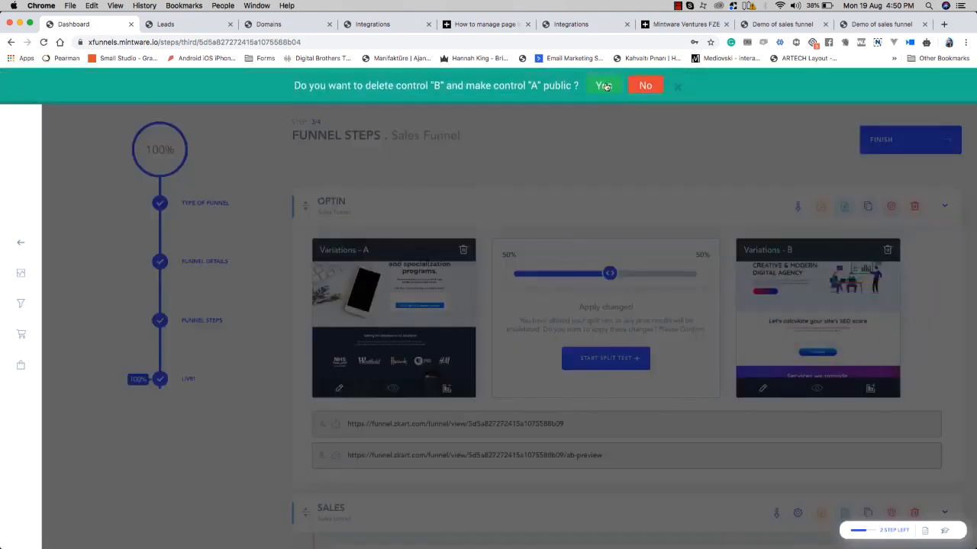
click(604, 85)
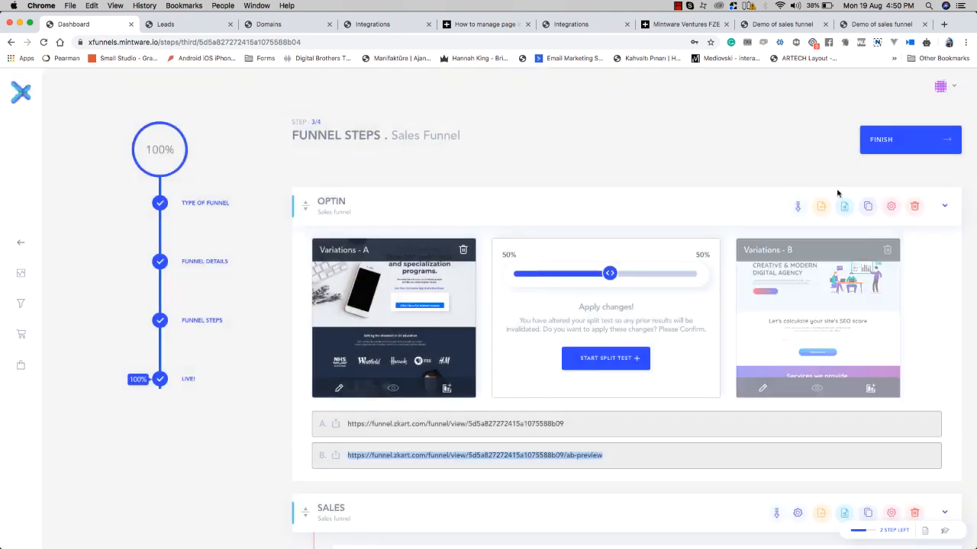
click(679, 160)
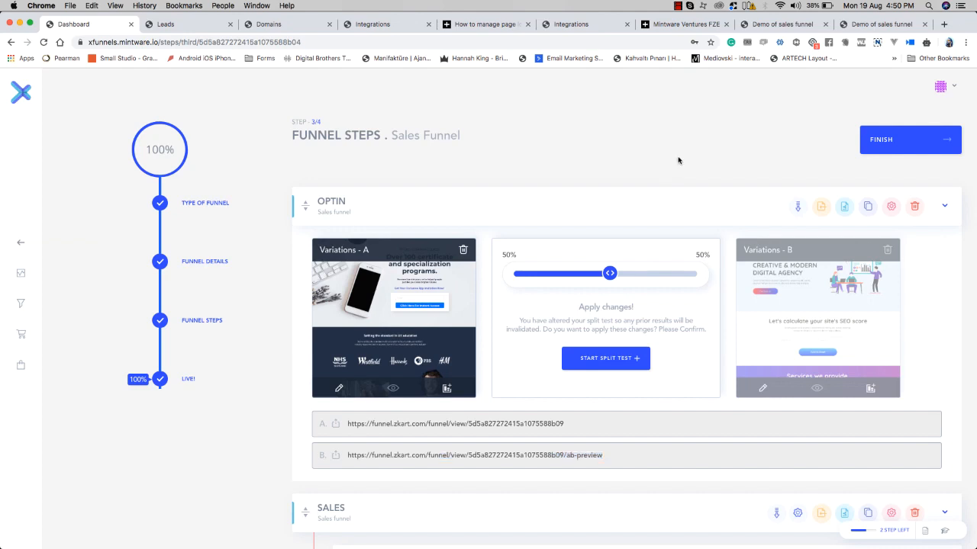
click(617, 357)
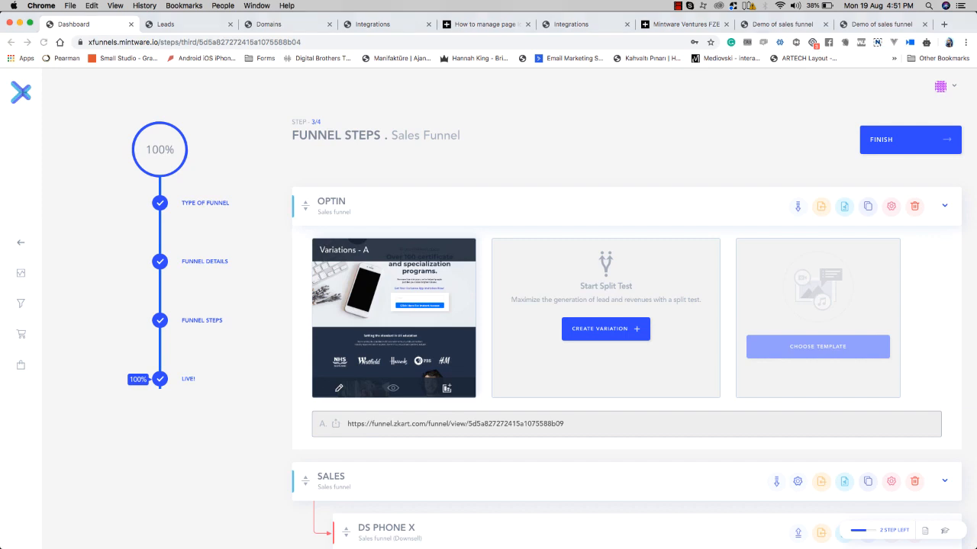
Step: Open the Optin step's variation A for editing in the page builder
click(419, 319)
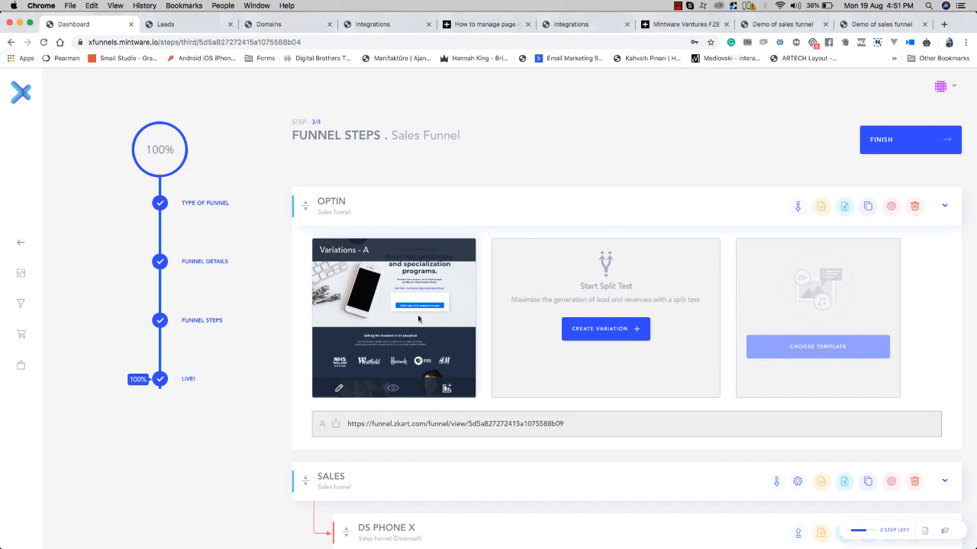
click(341, 390)
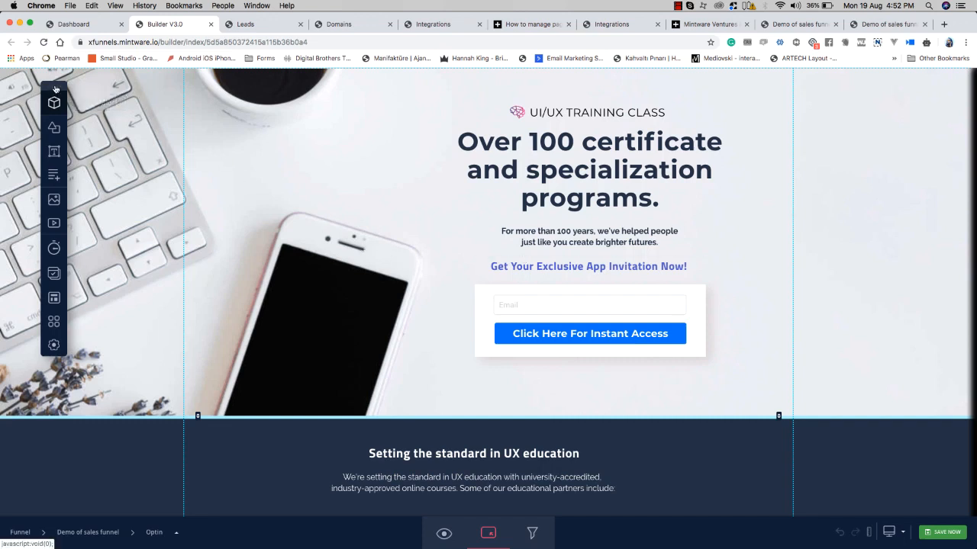
Step: Move the floating element toolbar to the opposite side of the page canvas and bring it back
drag(55, 89, 871, 128)
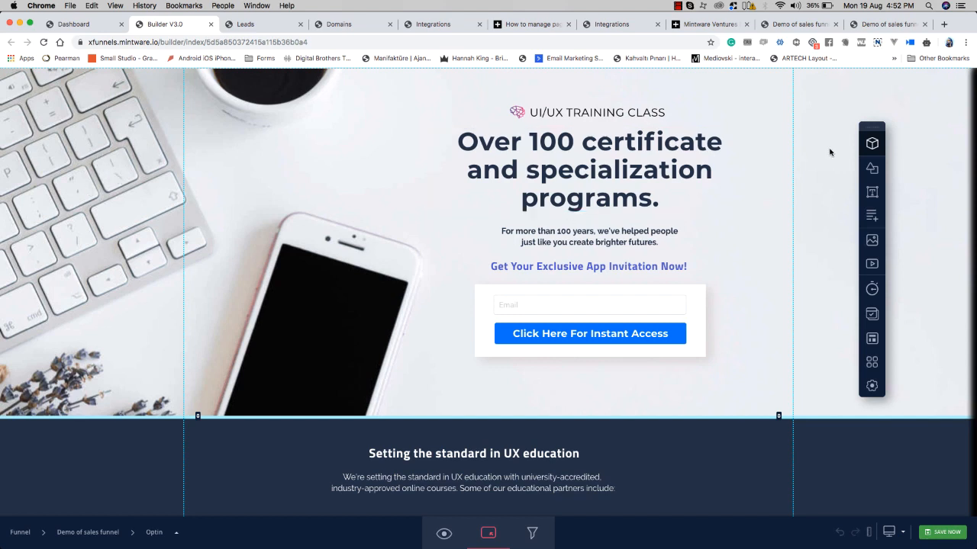
drag(873, 127, 58, 109)
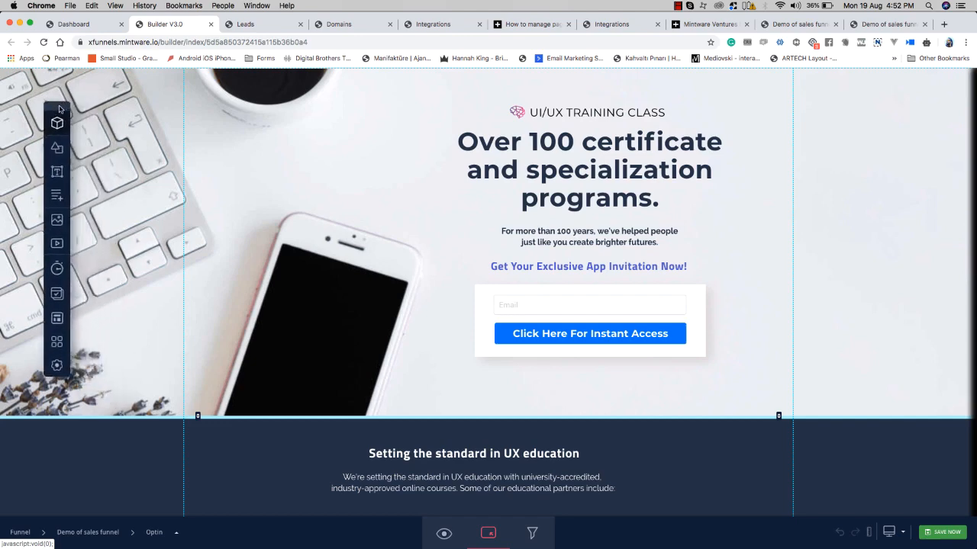
scroll(270, 322, down, 3)
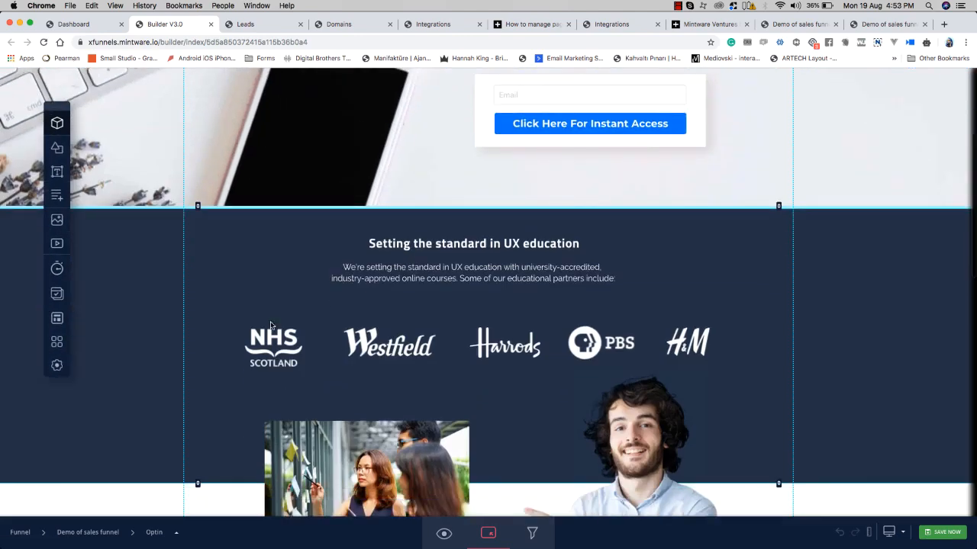
scroll(305, 305, up, 3)
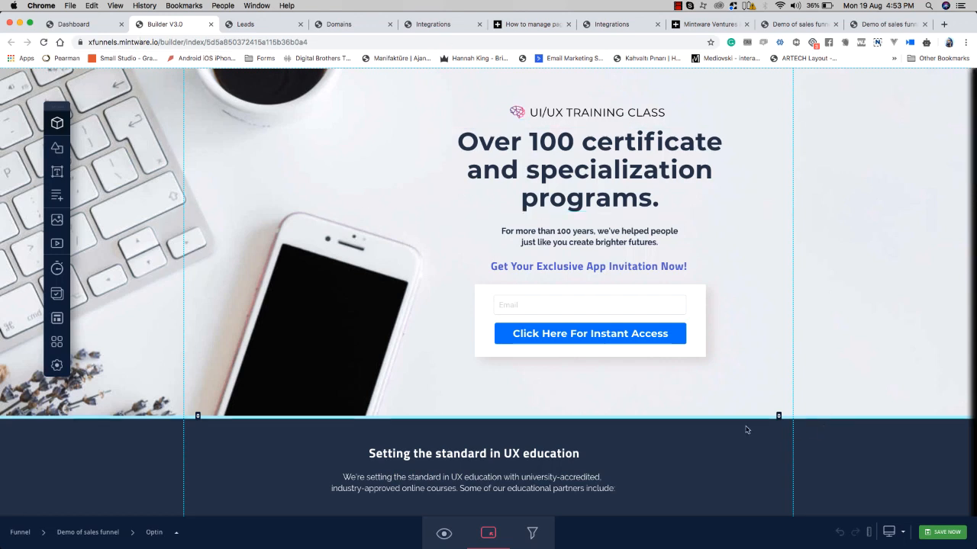
Step: Shorten the hero section, and extend it to slightly more than its original height
mouse_move(730, 419)
mouse_down()
mouse_move(729, 465)
mouse_move(727, 378)
mouse_move(728, 450)
mouse_move(731, 406)
mouse_move(733, 446)
mouse_move(741, 408)
mouse_up()
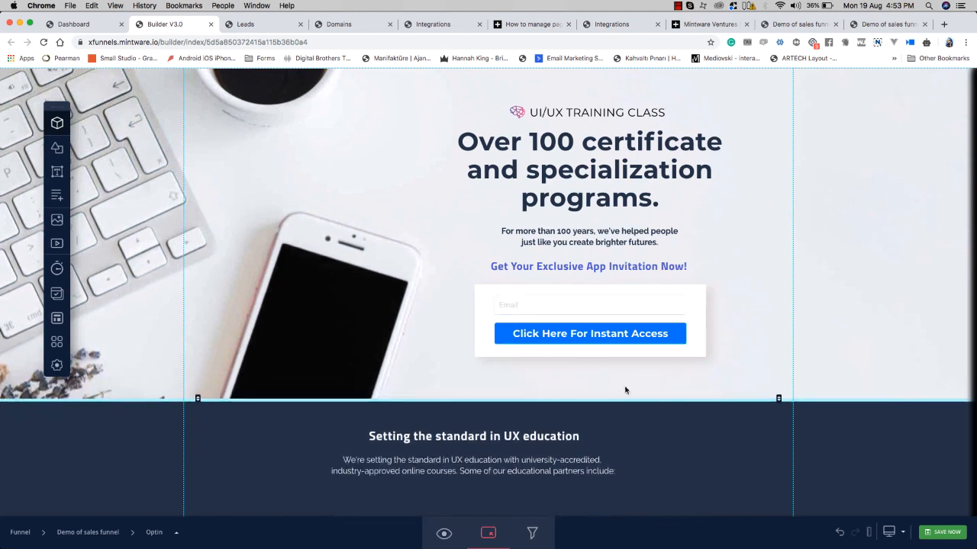
drag(626, 399, 629, 427)
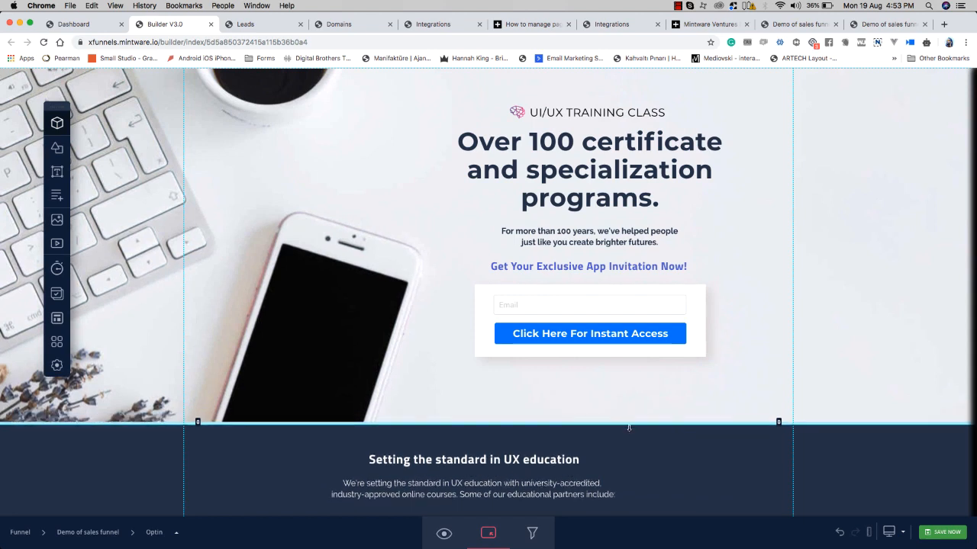
Step: Extend the white form box to a height of 238 and move the Click Here For Instant Access button down near its lower edge
click(615, 353)
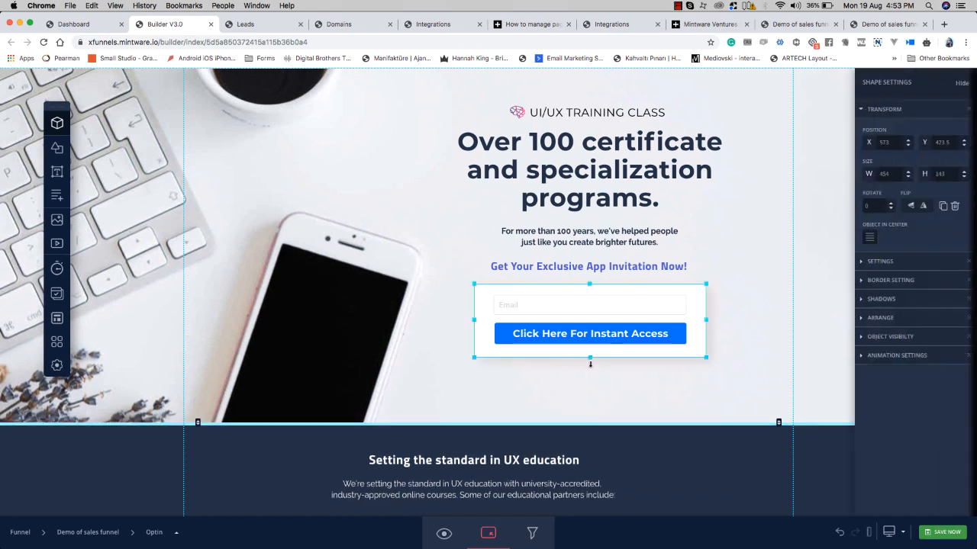
drag(590, 364, 591, 407)
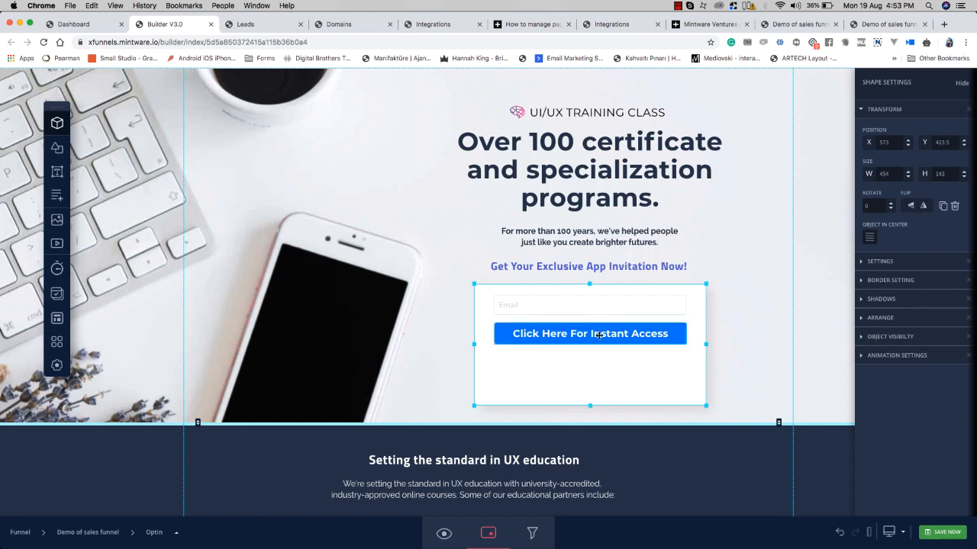
drag(599, 335, 599, 382)
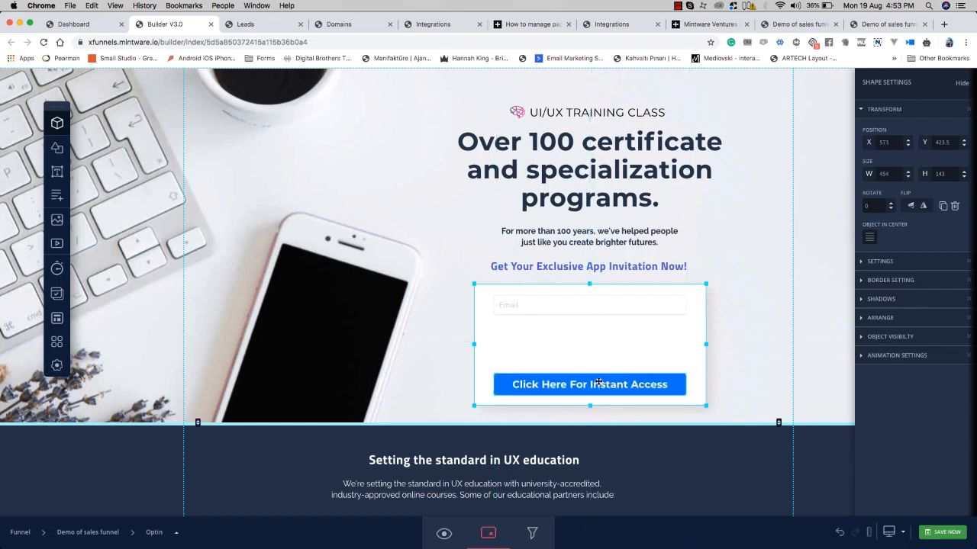
Step: Duplicate the form's Email field and place the copy directly beneath the original
click(580, 306)
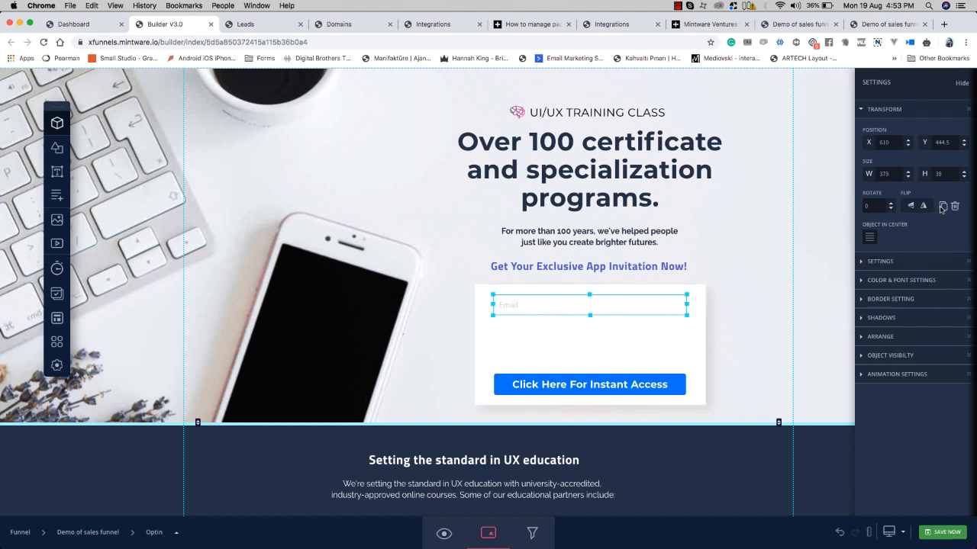
click(944, 207)
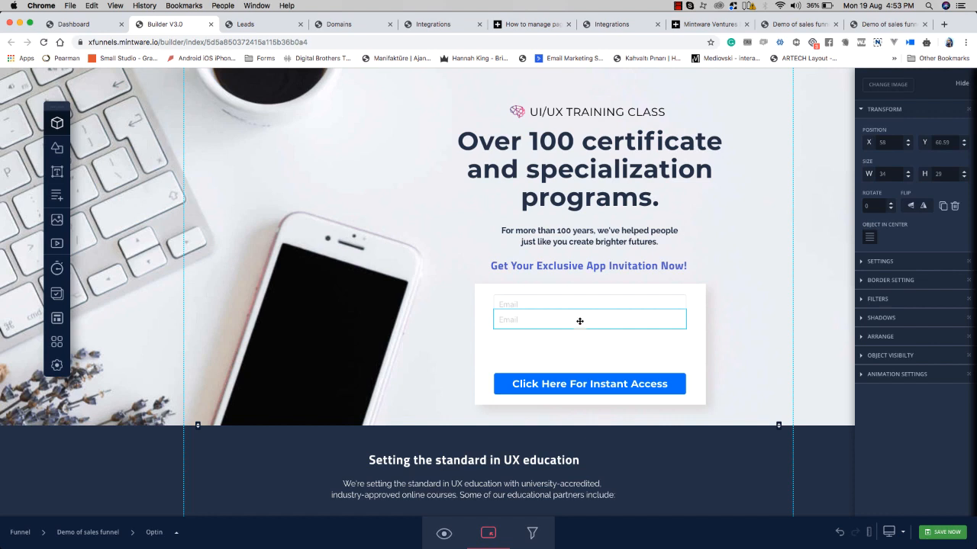
drag(580, 321, 580, 328)
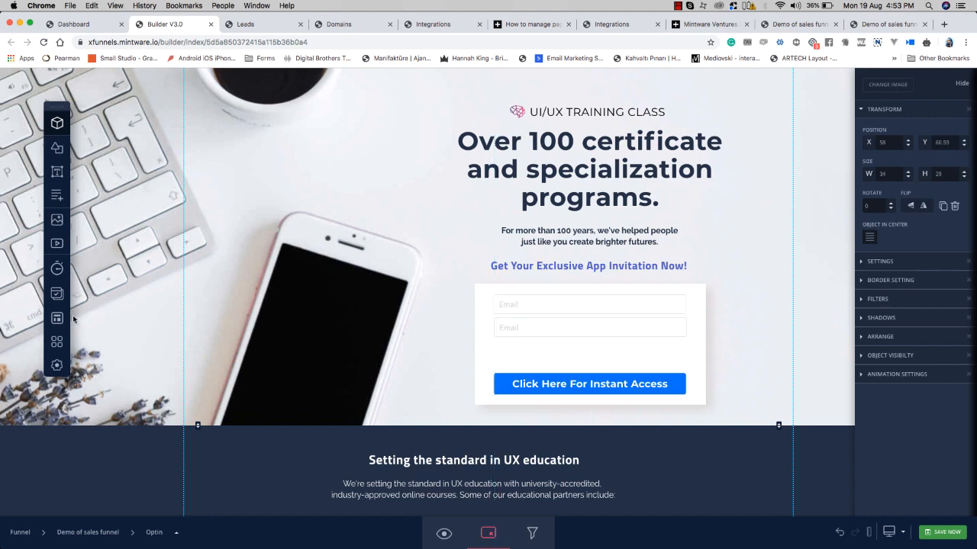
mouse_move(63, 318)
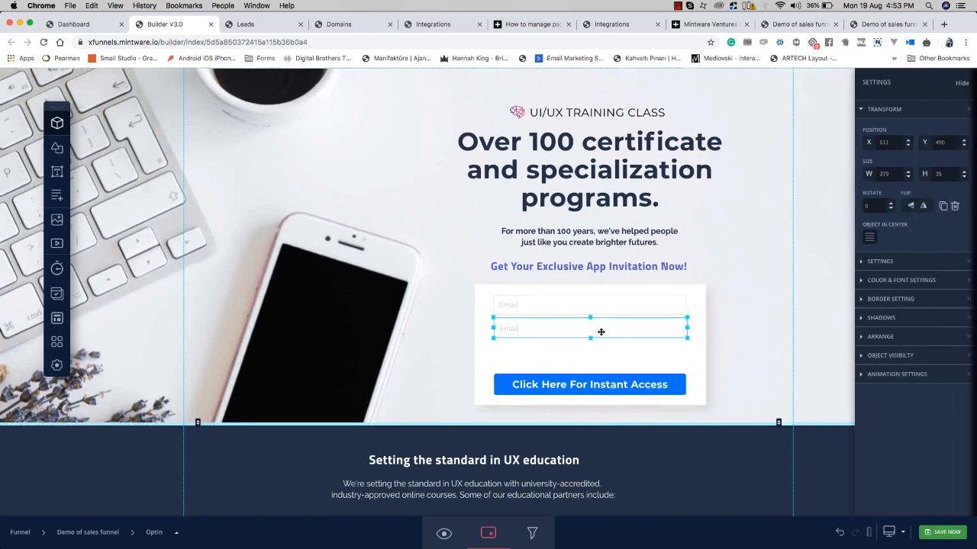
Step: Set the upper form field's placeholder text to Name and its assigned field type to Full Name
click(541, 305)
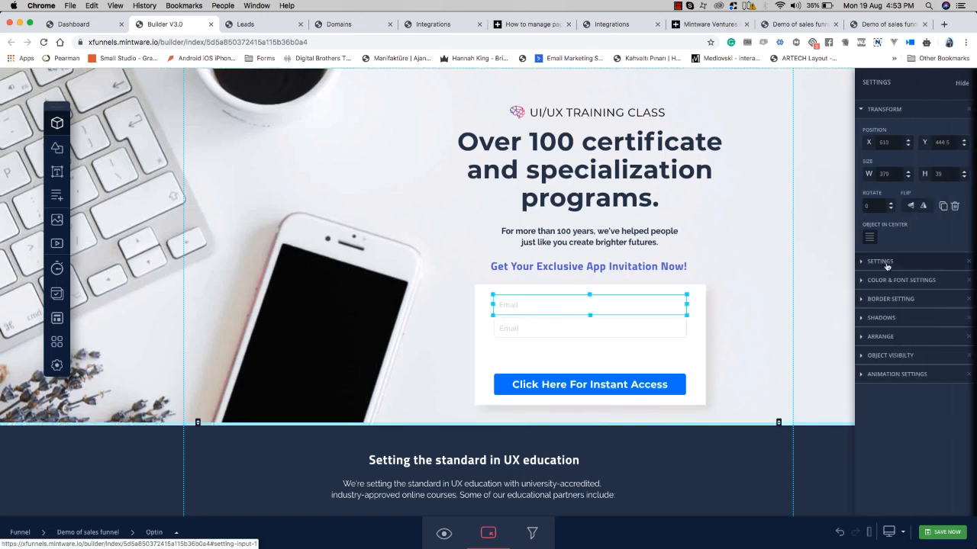
click(880, 261)
double_click(876, 295)
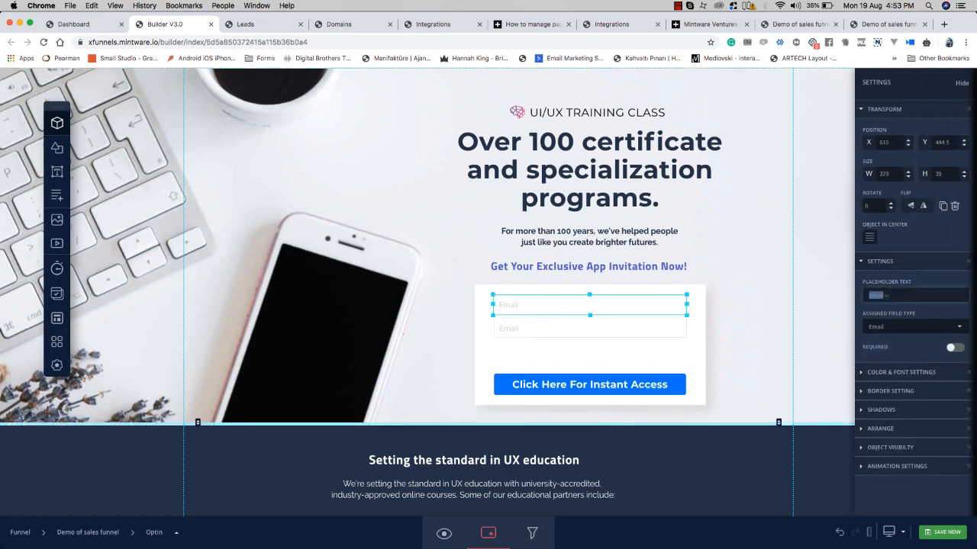
text(Name)
click(900, 328)
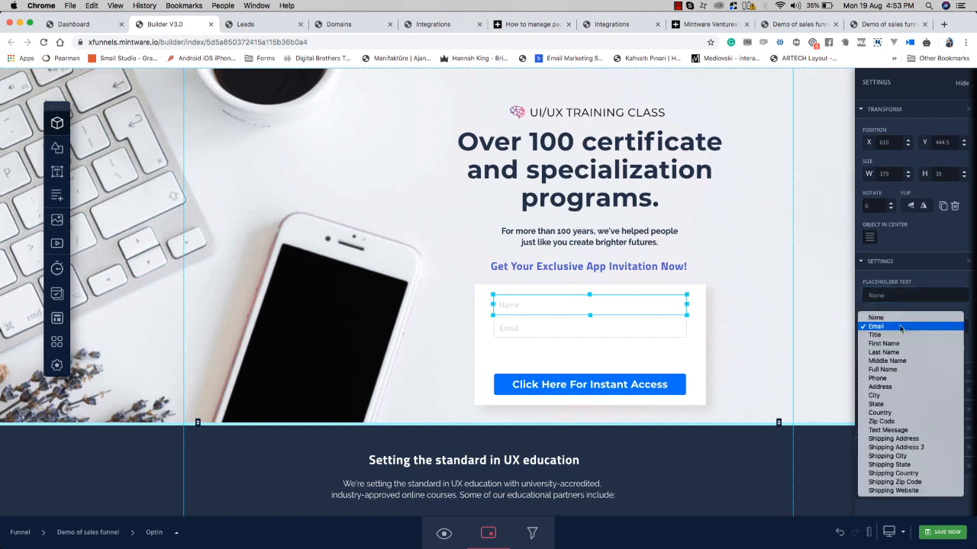
click(905, 370)
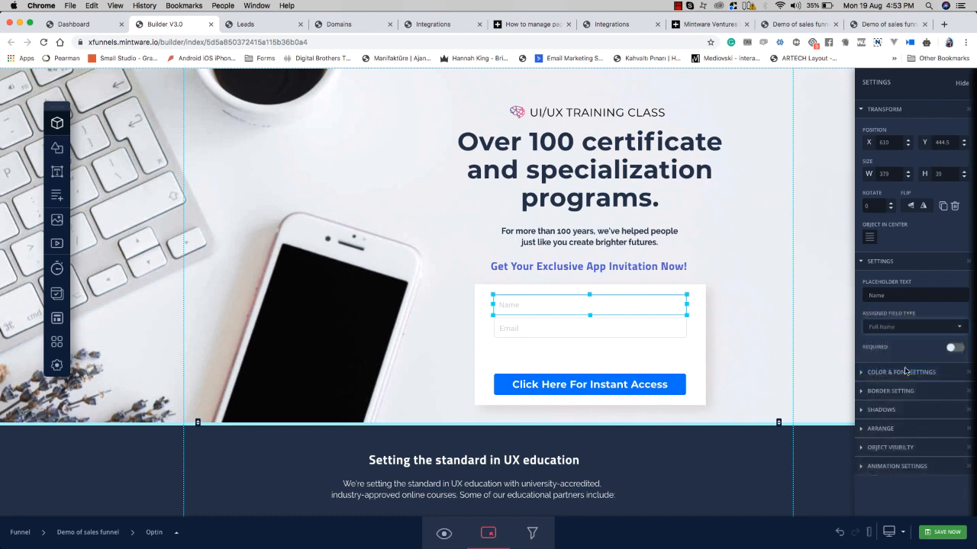
click(960, 84)
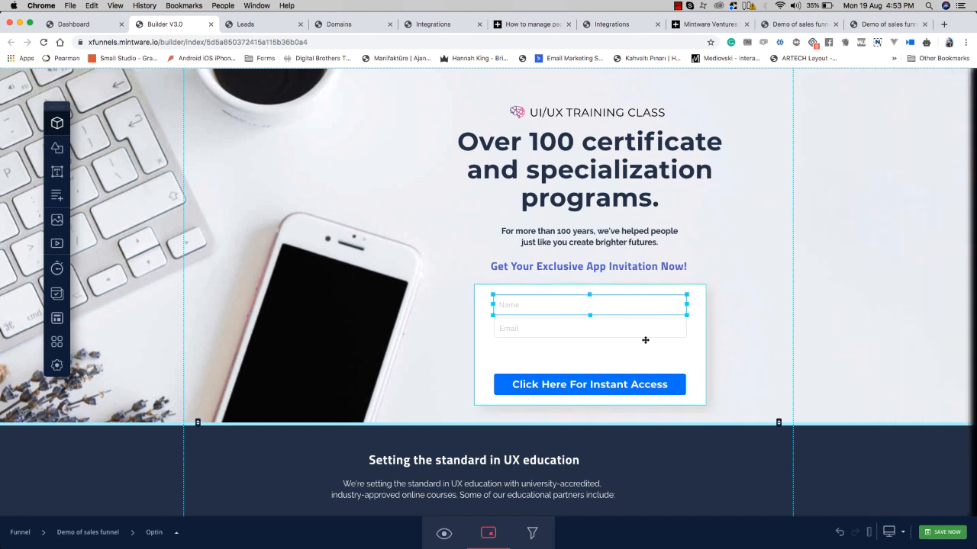
Step: Shift the two form fields and the button out of line, and vertically align them together with the white box
click(630, 362)
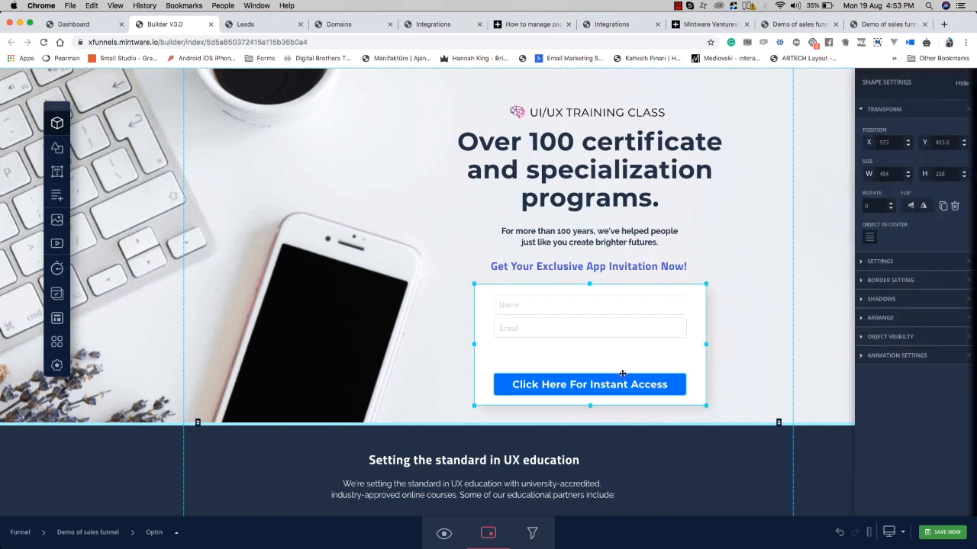
drag(623, 374, 632, 336)
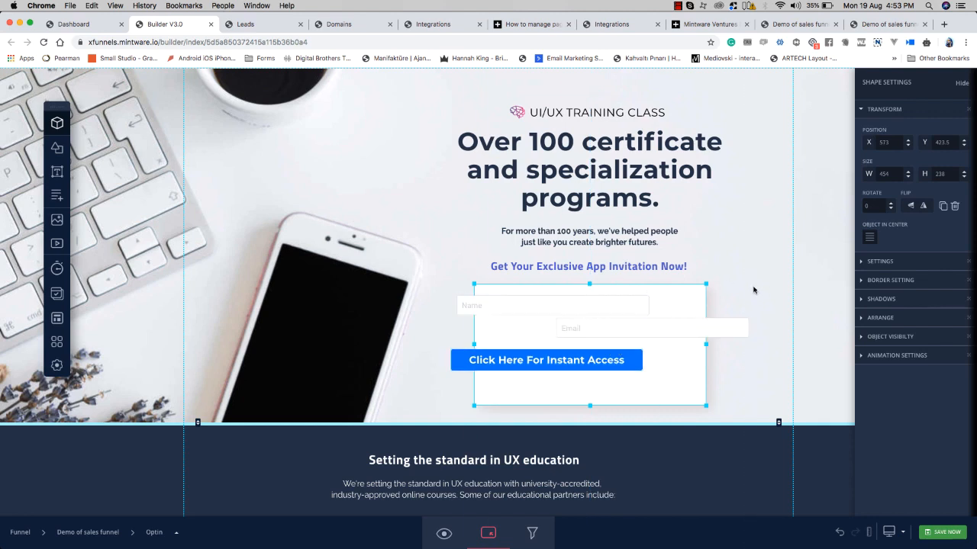
drag(754, 286, 540, 417)
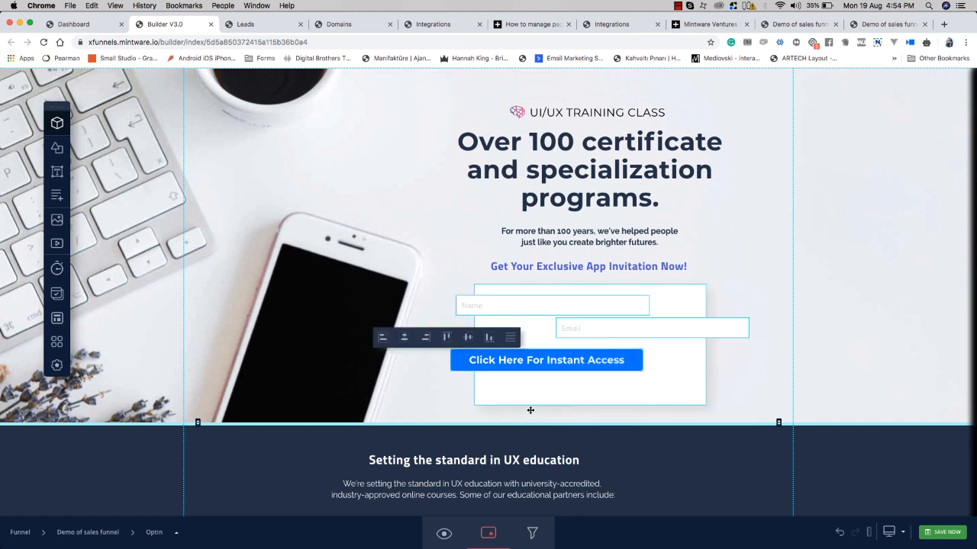
click(405, 340)
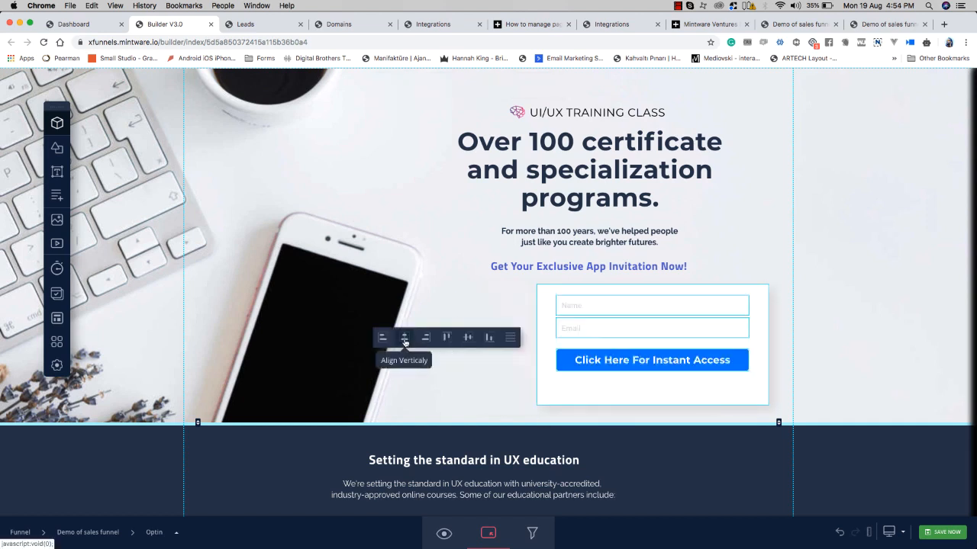
Step: Set the selected form group in the page's center, and move it back beneath the Get Your Exclusive App Invitation Now! heading
click(512, 340)
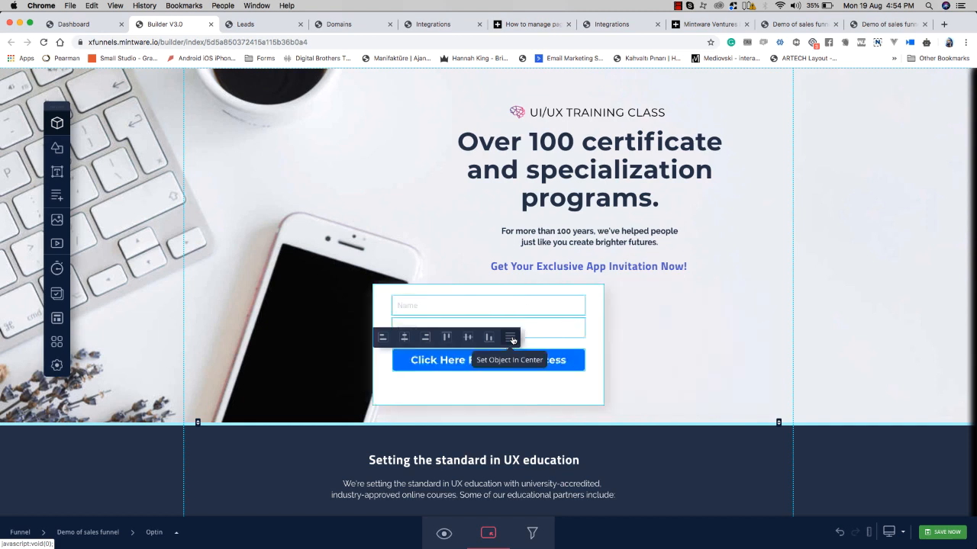
drag(599, 309, 699, 314)
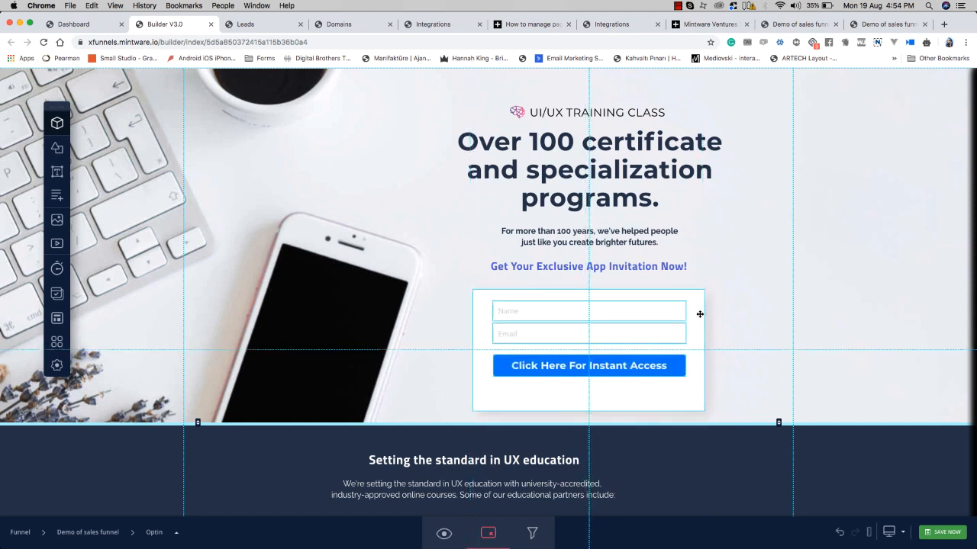
click(621, 331)
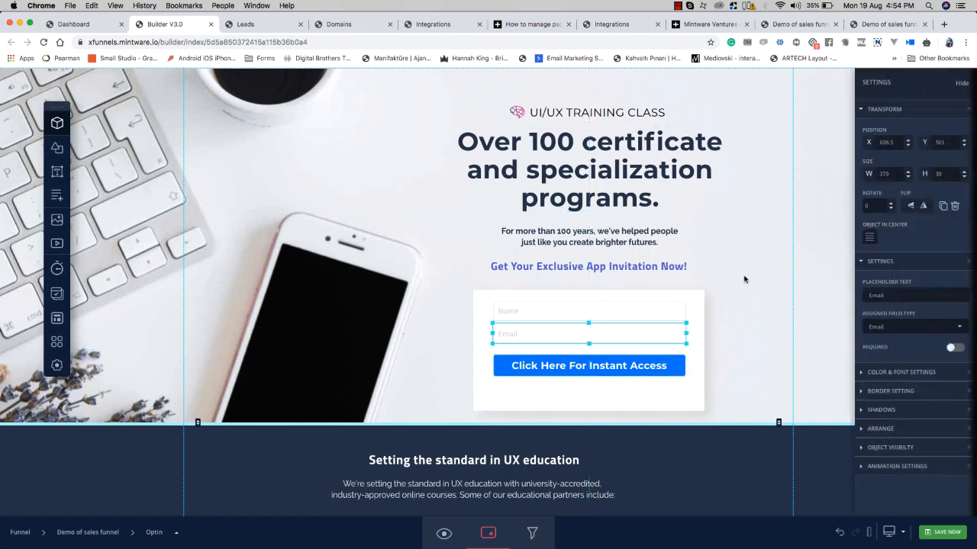
click(744, 308)
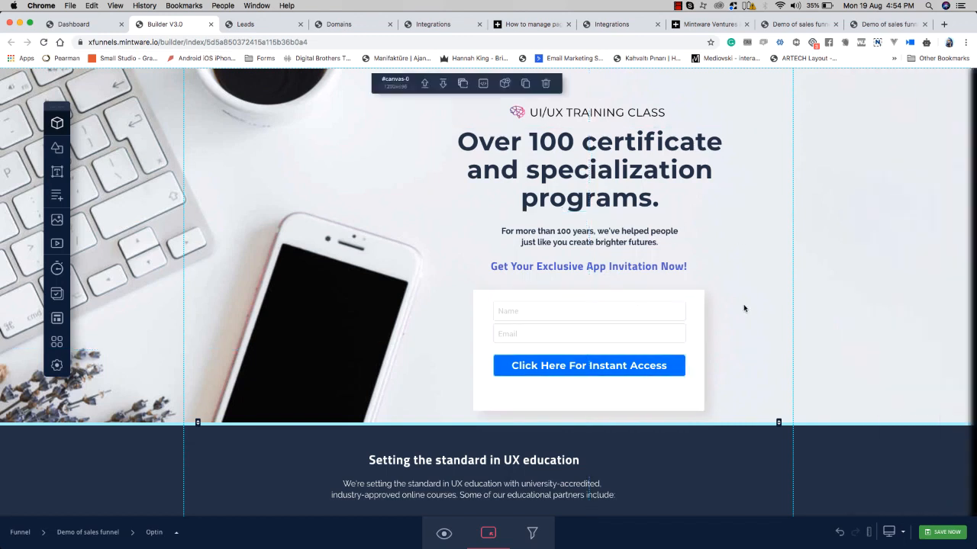
Step: Shorten the white form box so it ends just below the Click Here For Instant Access button
click(609, 405)
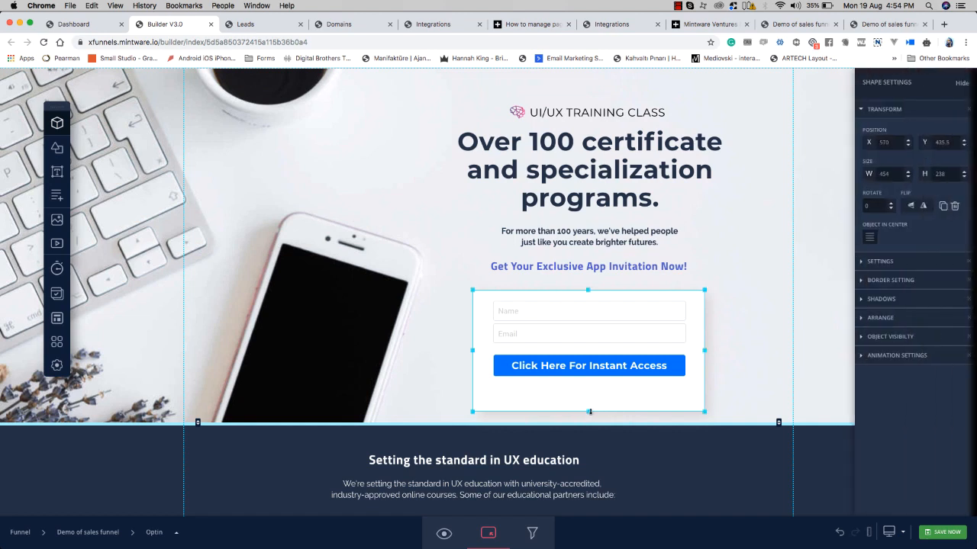
drag(589, 412, 594, 388)
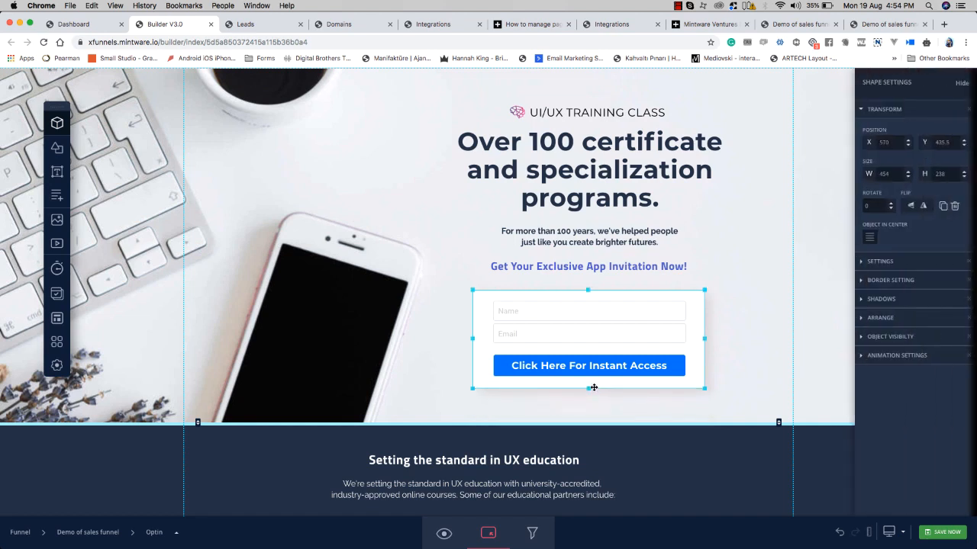
click(608, 411)
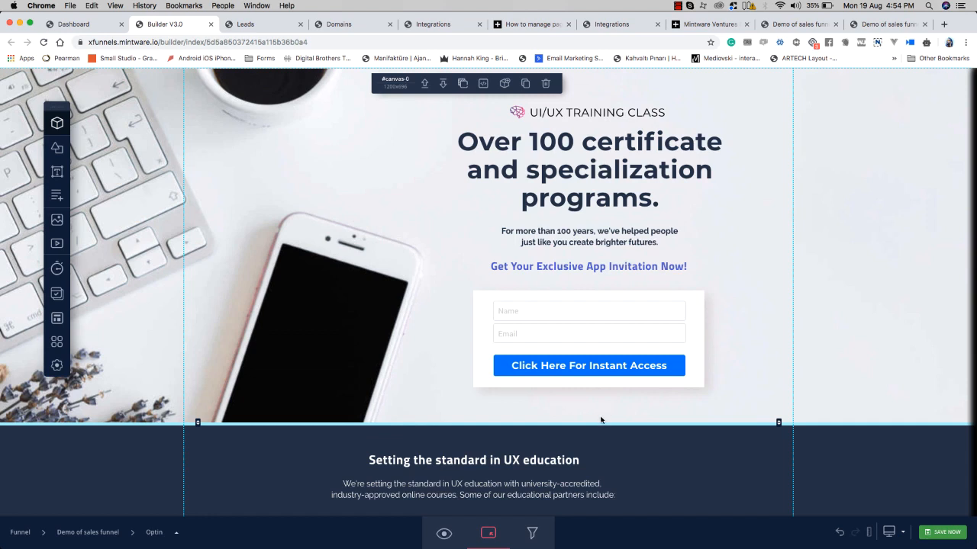
Step: Raise the hero section's lower edge to just below the form, and nudge the whole form group slightly down
drag(602, 425, 602, 406)
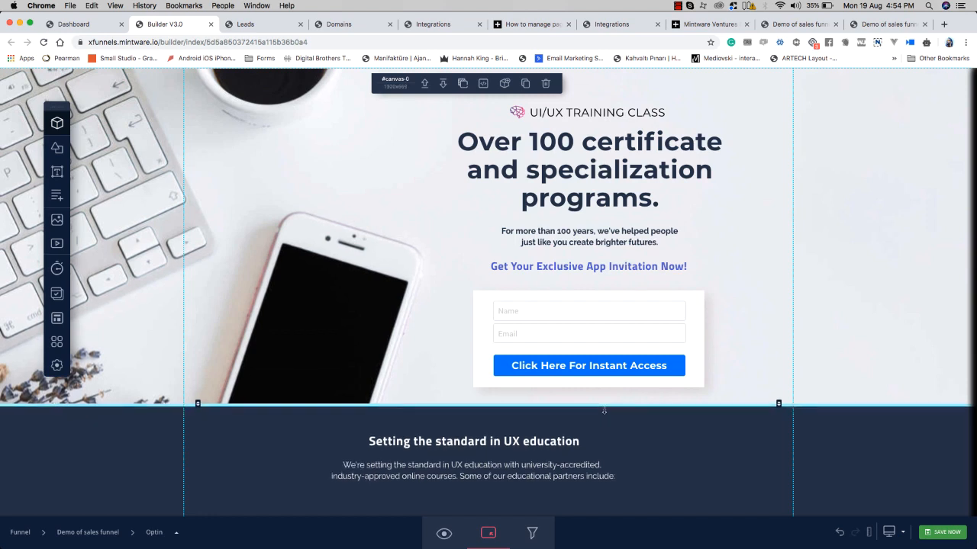
drag(743, 288, 610, 368)
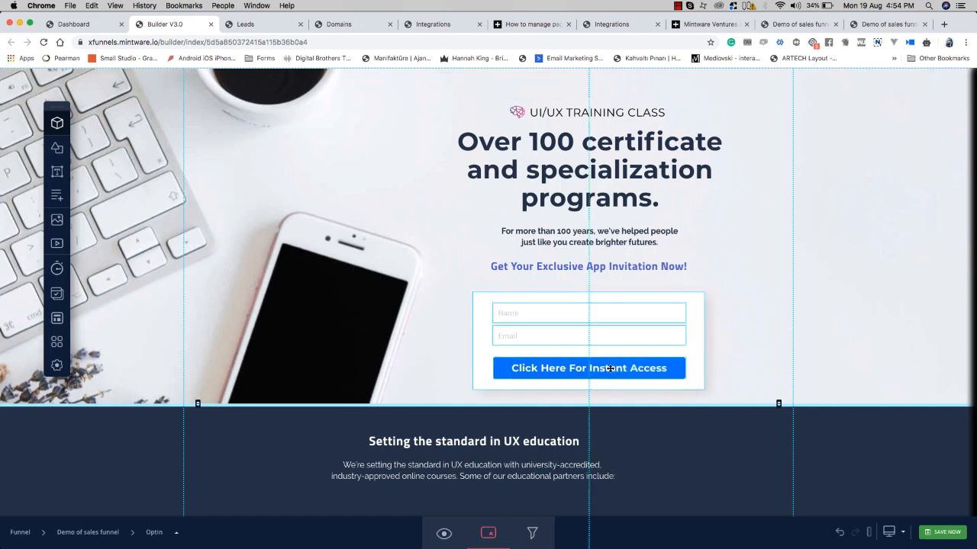
click(754, 303)
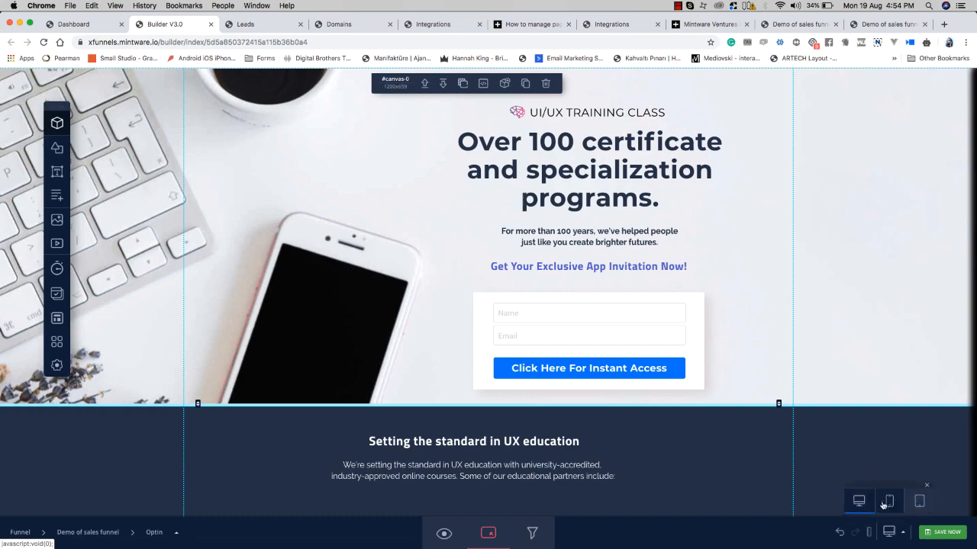
Step: Look over the desktop page down to the footer and switch the Optin page to its tablet layout
scroll(827, 311, down, 15)
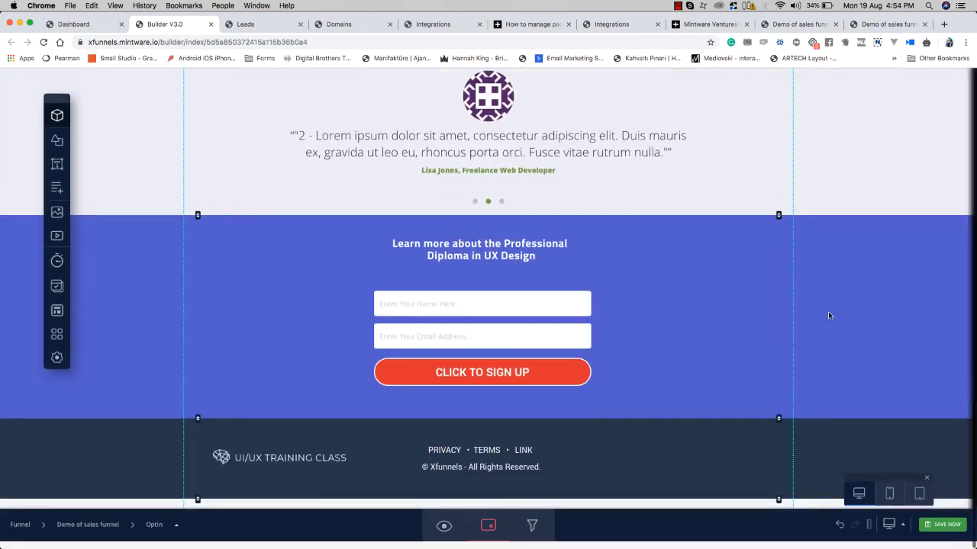
scroll(828, 313, up, 15)
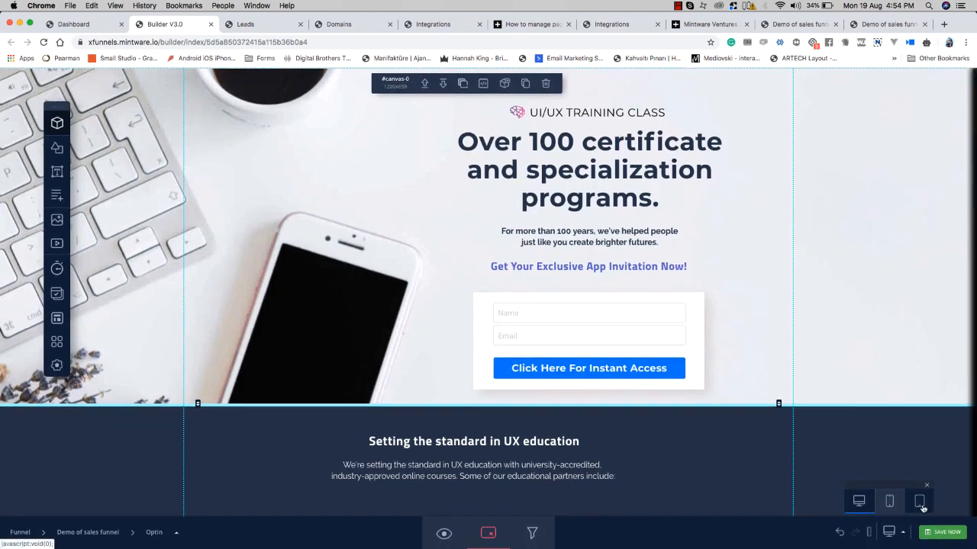
click(921, 506)
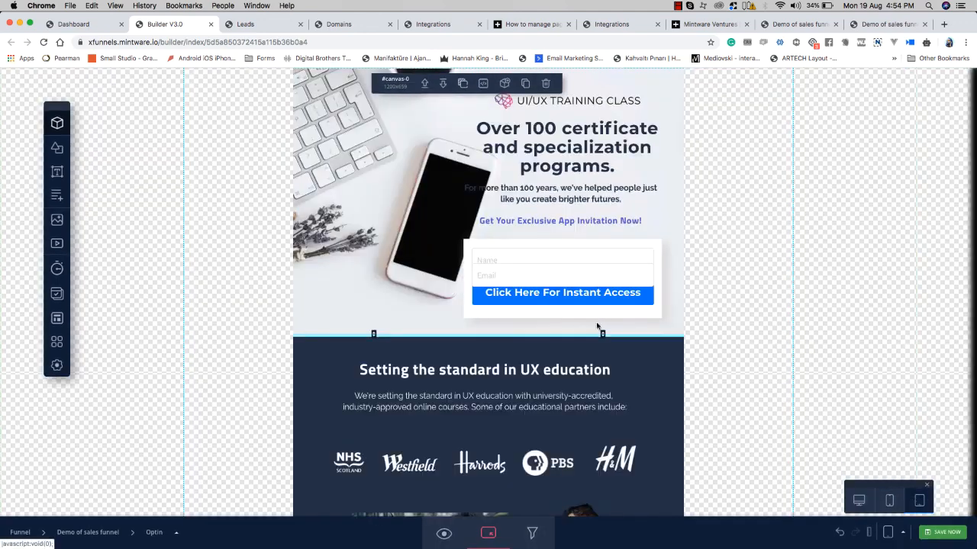
Step: Extend the white form box to a height of 195, and space the Email field and Click Here For Instant Access button evenly below Name
click(541, 302)
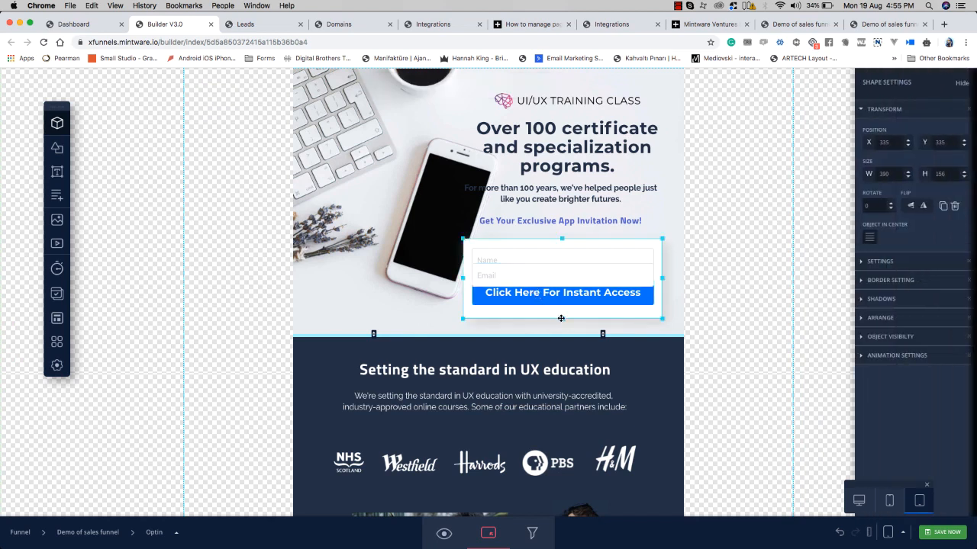
mouse_move(558, 336)
mouse_down()
mouse_move(560, 354)
mouse_move(563, 338)
mouse_up()
drag(565, 302, 563, 322)
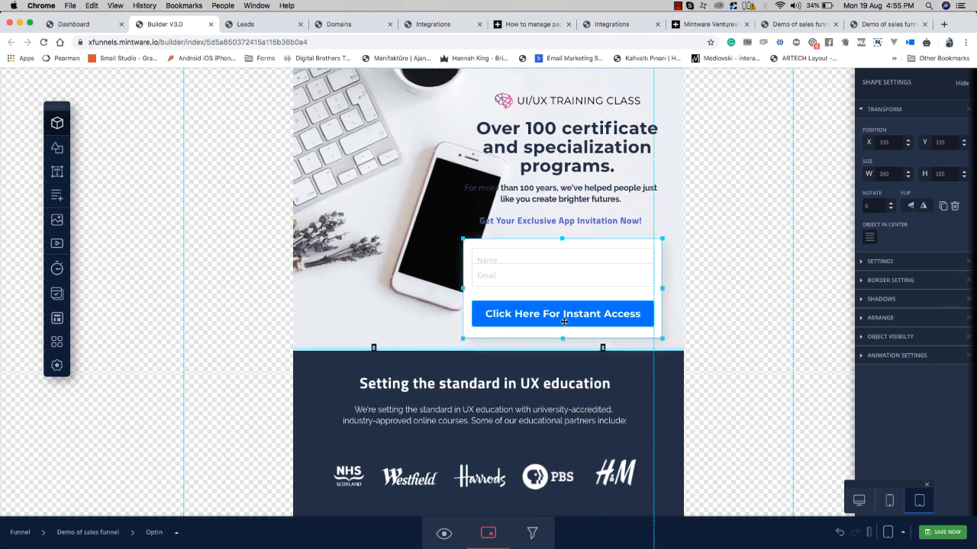
drag(567, 279, 565, 293)
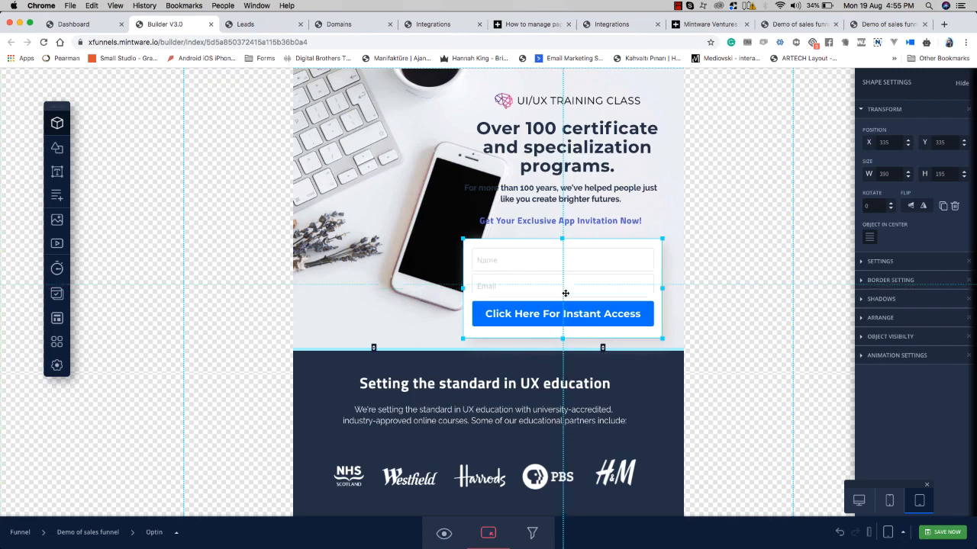
click(674, 298)
scroll(674, 298, down, 2)
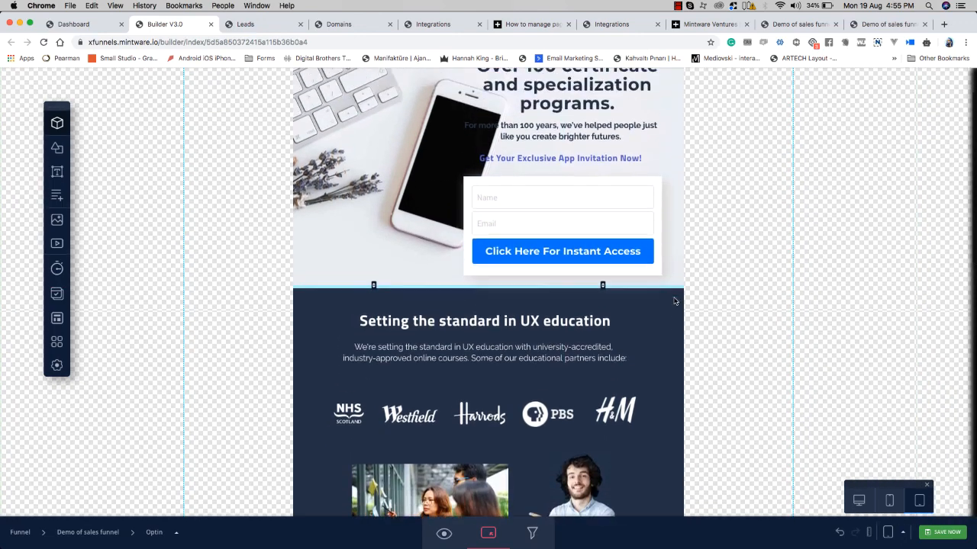
scroll(674, 301, up, 2)
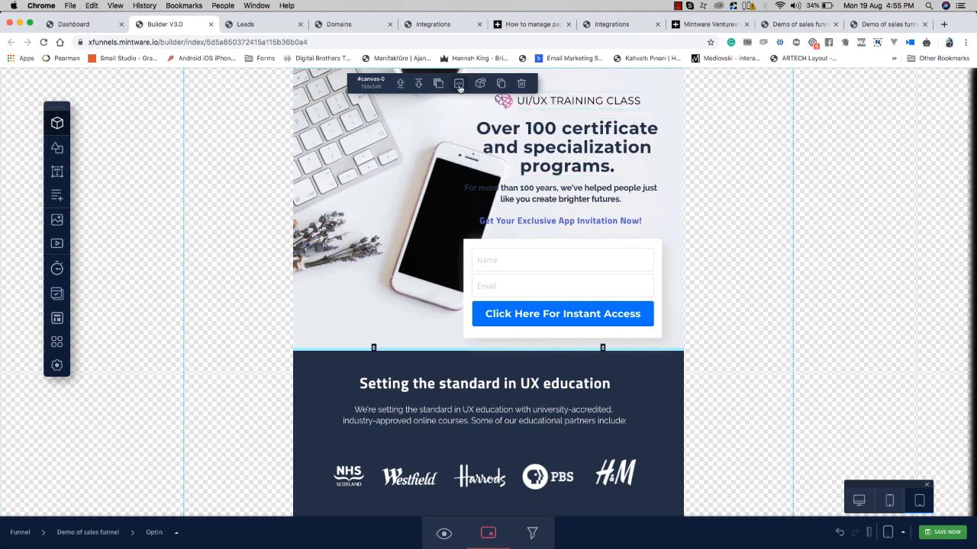
Step: Center all hero elements on the tablet page, and arrange the logo icon just before the UI/UX TRAINING CLASS text
drag(425, 103, 672, 341)
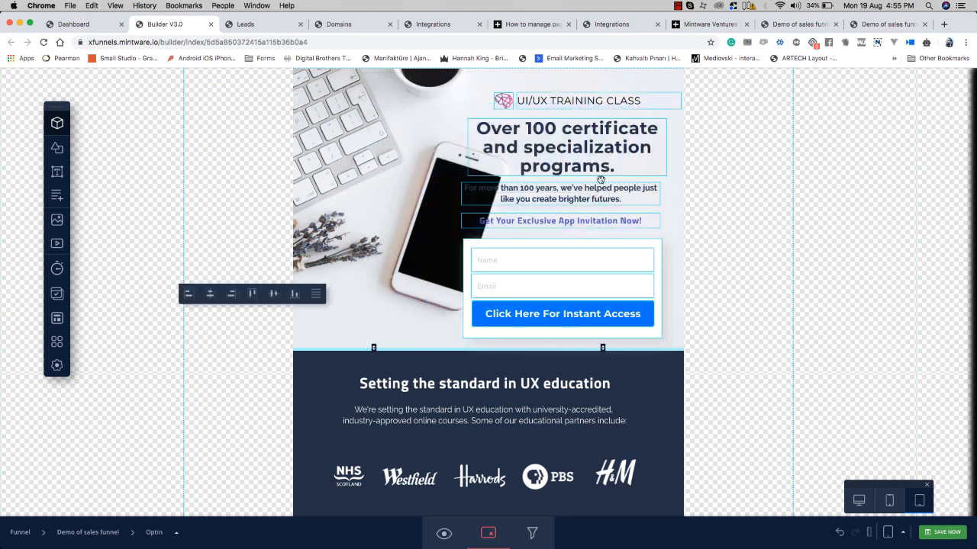
click(314, 295)
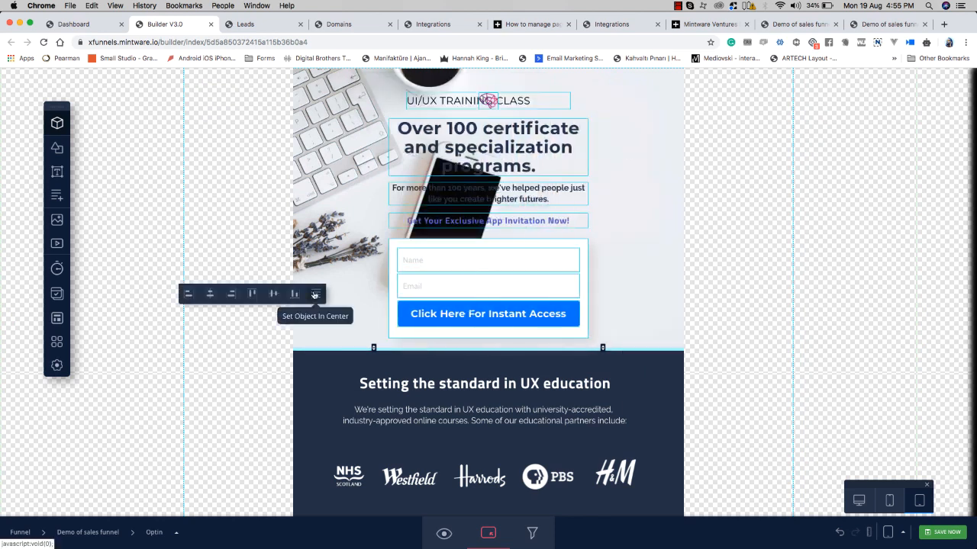
click(214, 296)
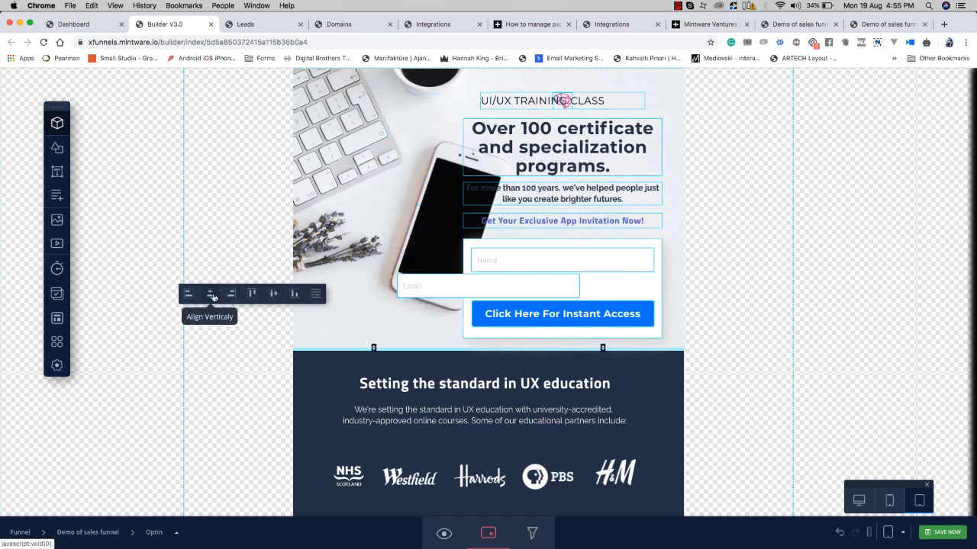
click(315, 295)
click(643, 211)
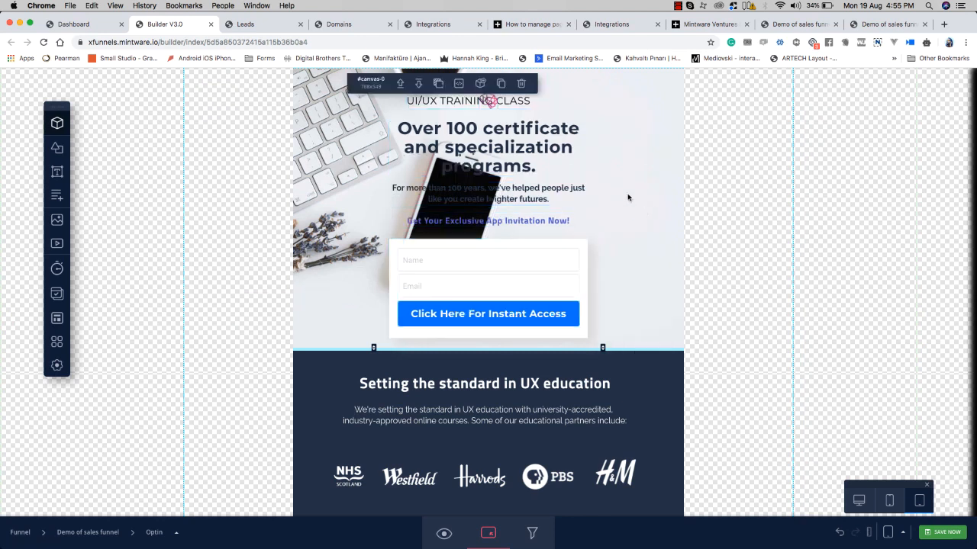
mouse_move(492, 105)
mouse_down()
mouse_move(402, 104)
mouse_move(477, 104)
mouse_up()
drag(400, 101, 446, 100)
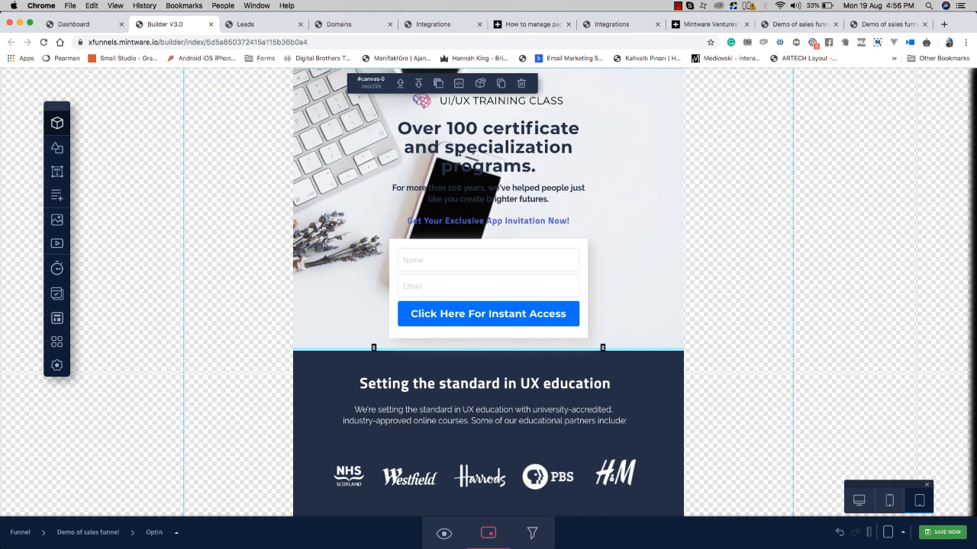
Step: Search the stock images for "workstation" to replace the hero block's background image
click(440, 85)
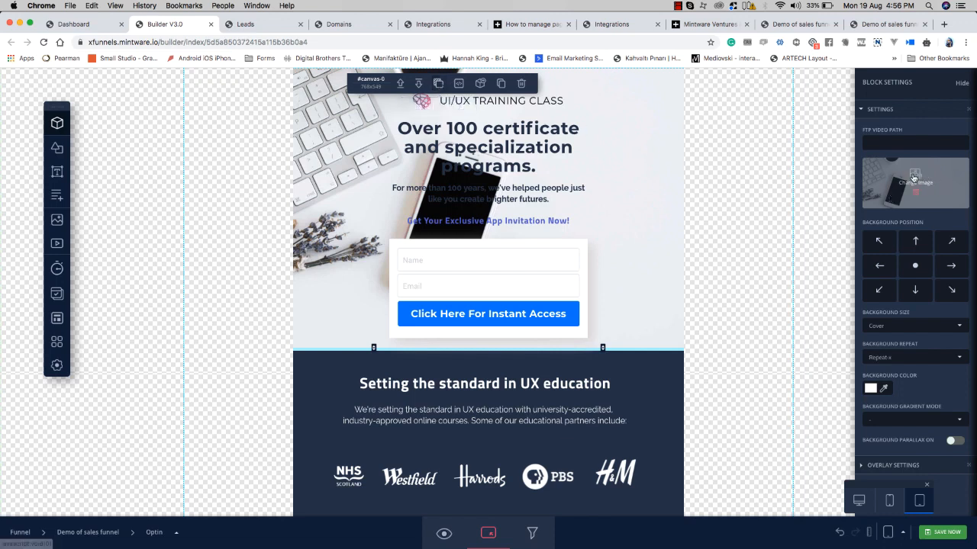
click(915, 177)
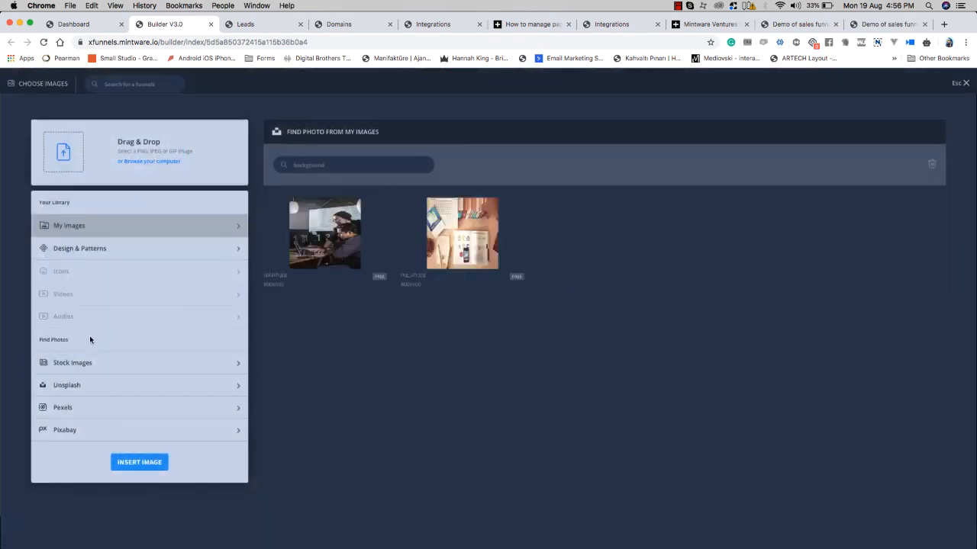
click(125, 370)
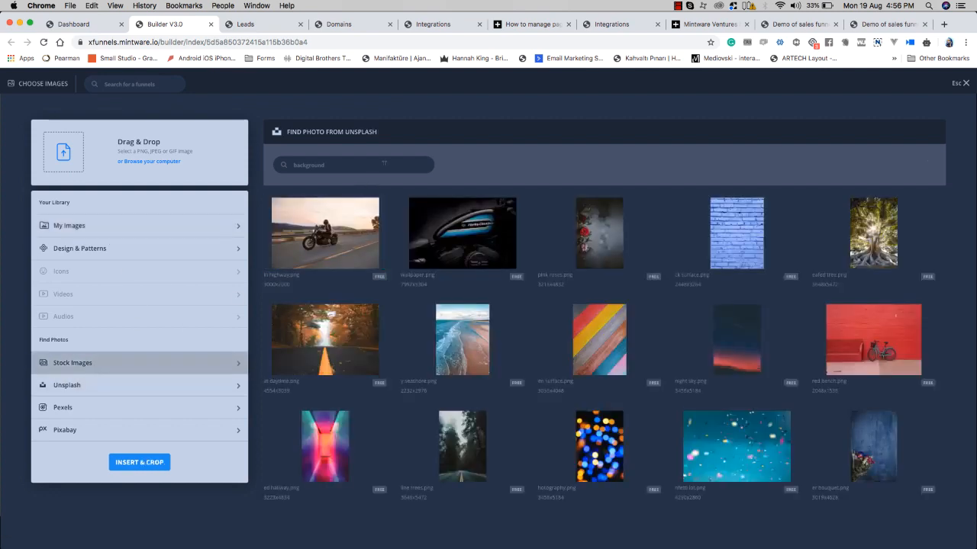
click(384, 163)
text(workstation)
key(Return)
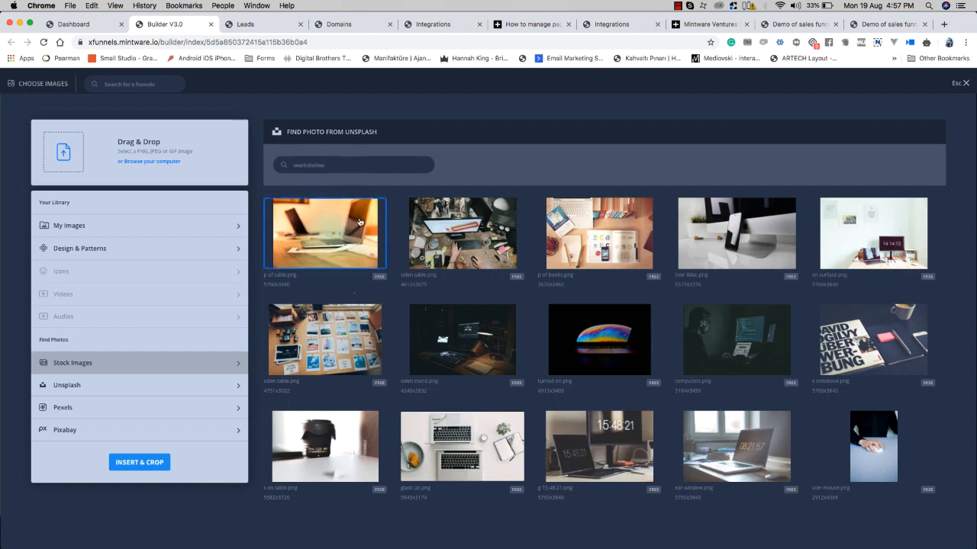
Step: Insert the photo of a phone leaning on an iMac stand as the hero background, cropped to nearly the whole image
click(502, 231)
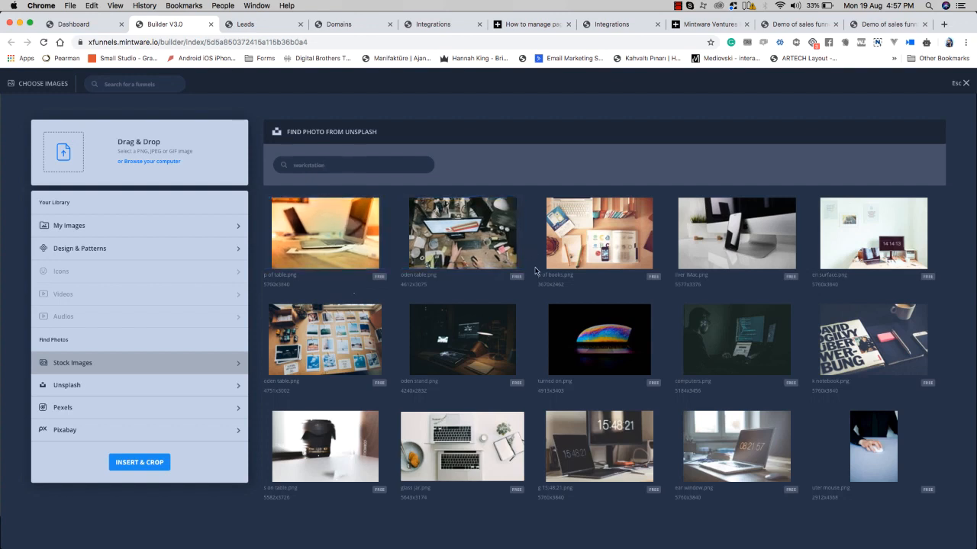
click(745, 232)
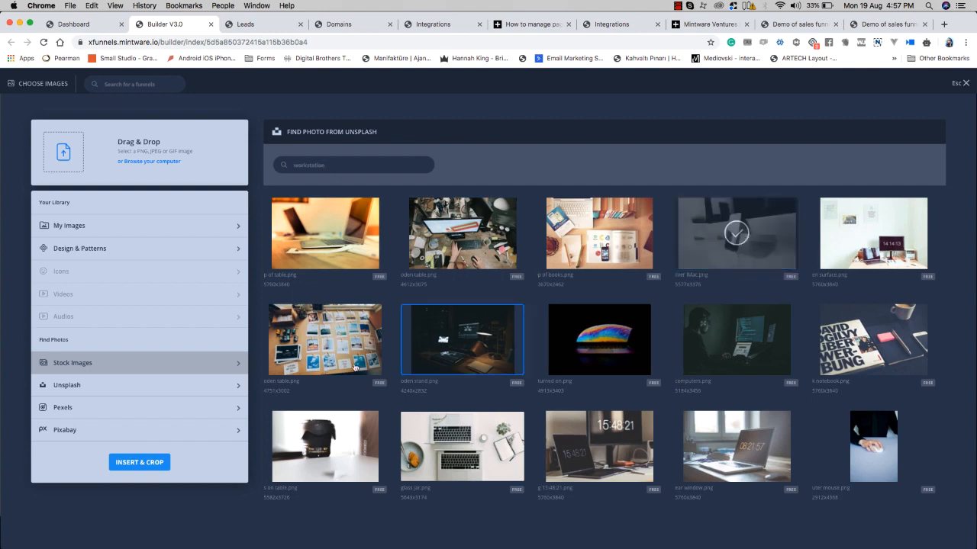
click(150, 466)
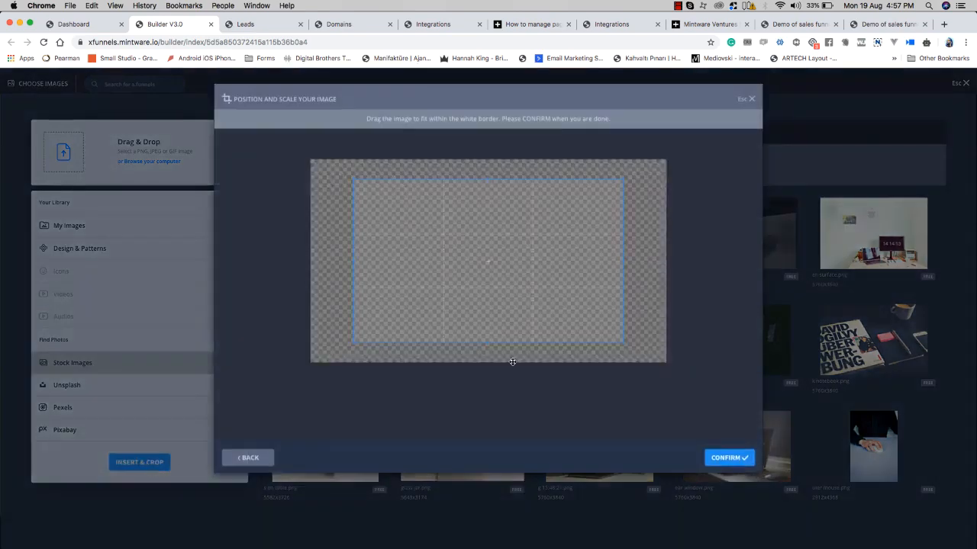
drag(601, 260, 573, 243)
drag(597, 322, 654, 351)
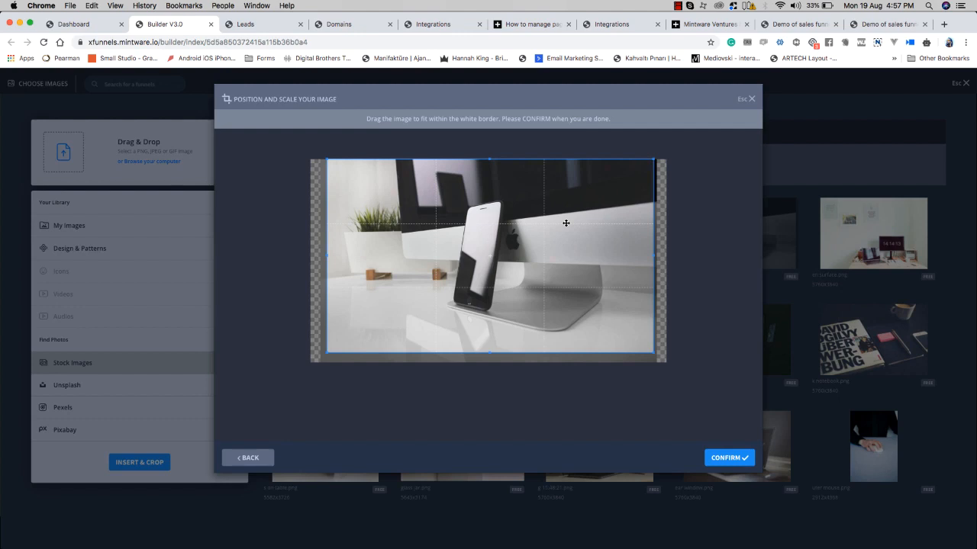
drag(565, 223, 566, 225)
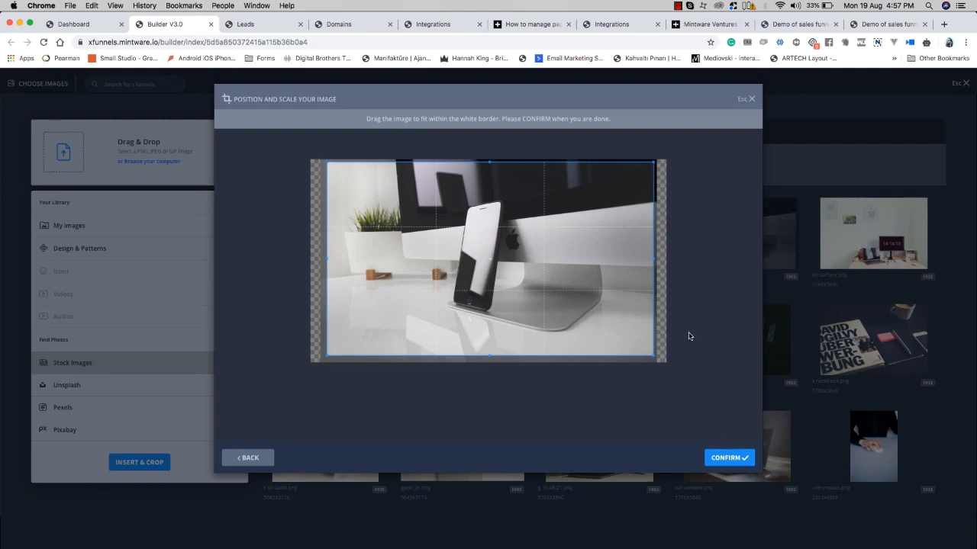
click(728, 462)
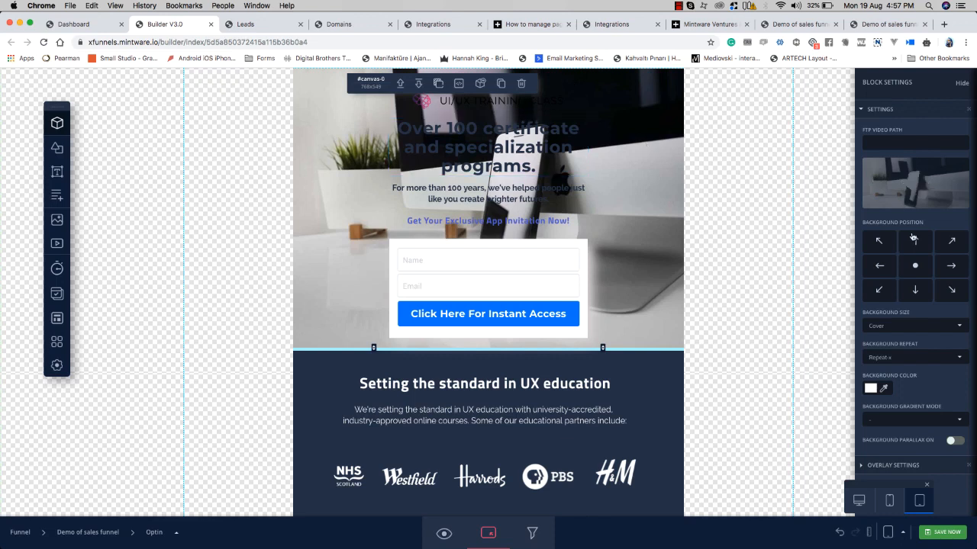
Step: Try several background positions for the hero photo and set it to the middle right
click(917, 298)
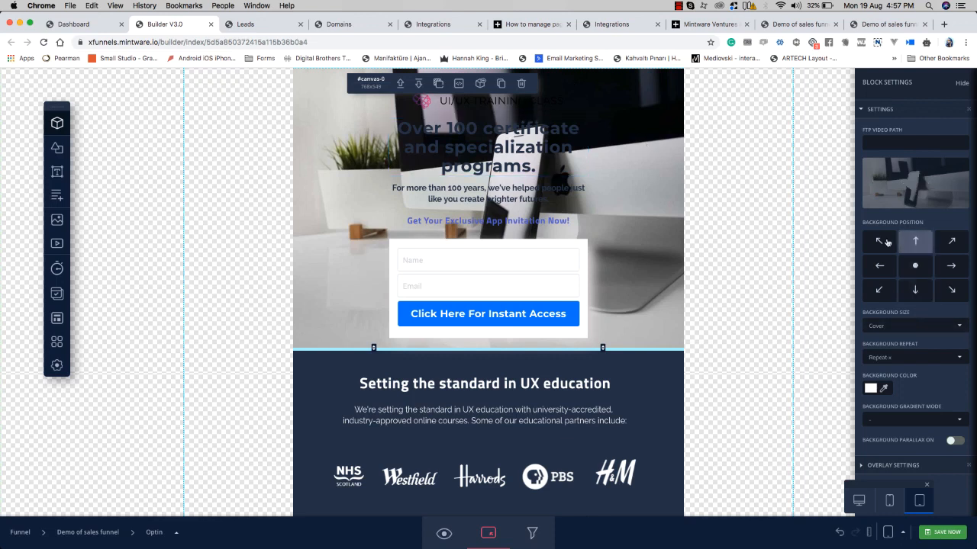
click(880, 241)
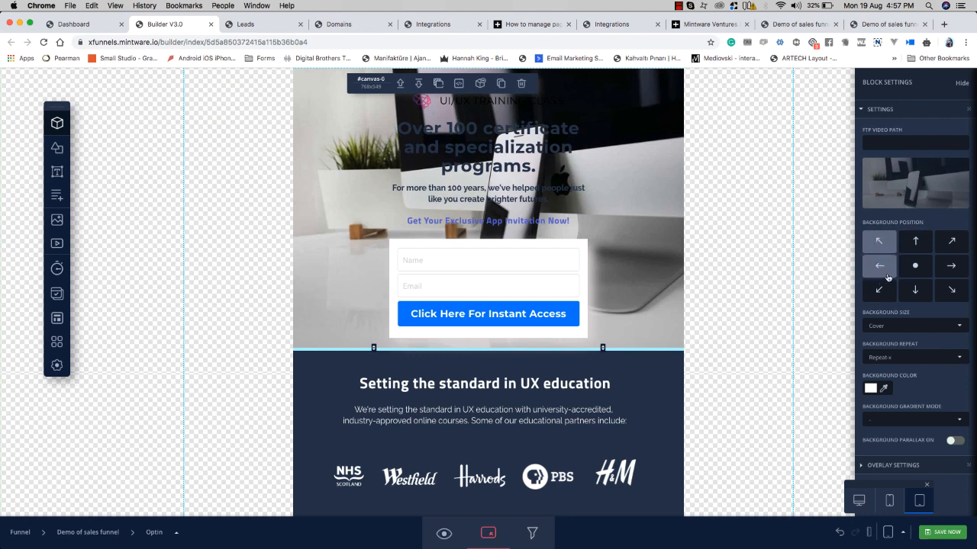
click(915, 290)
click(915, 238)
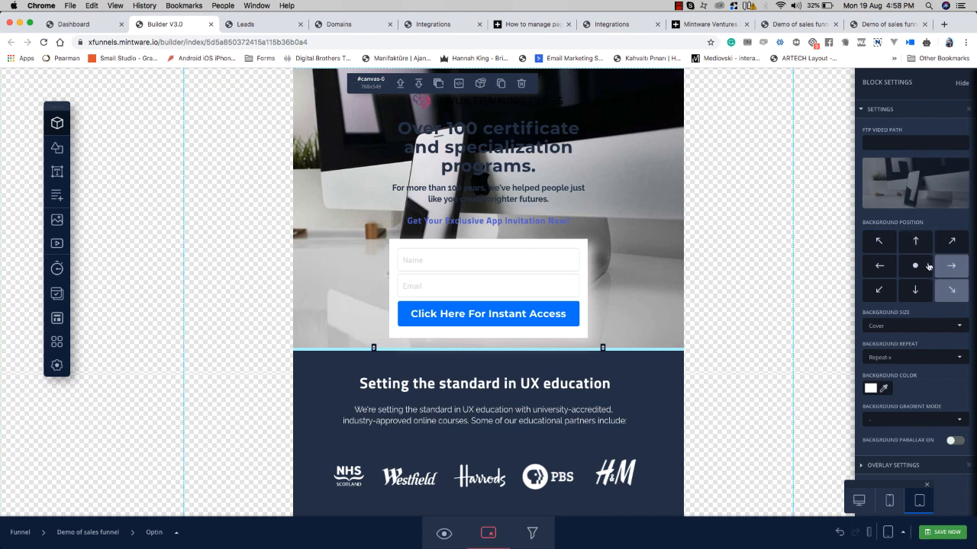
click(879, 289)
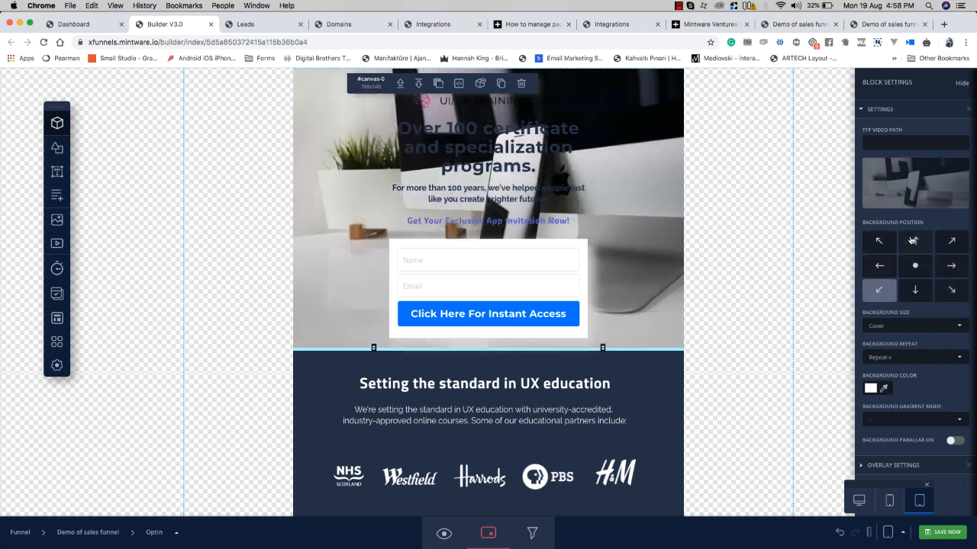
click(945, 263)
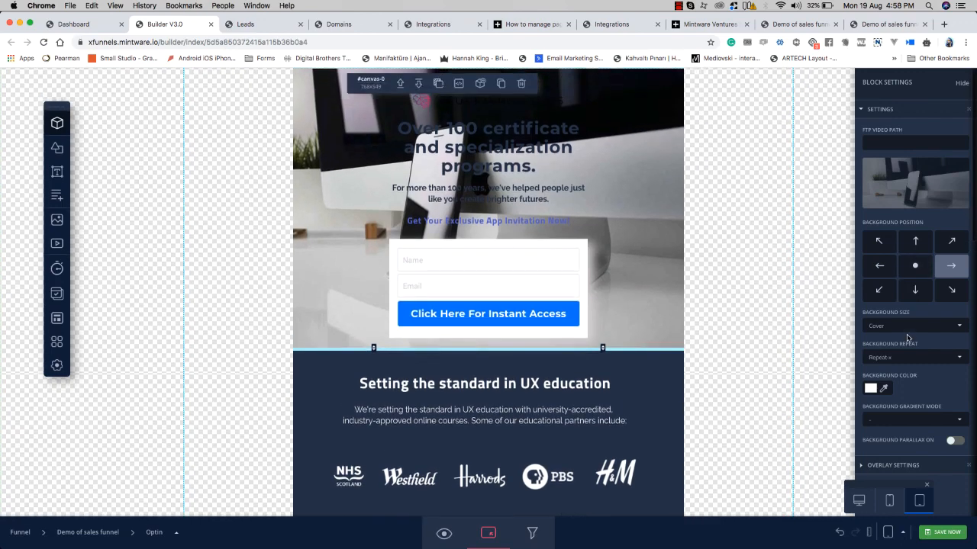
Step: Compare the hero background with parallax on and off while moving through the page, leaving Background Parallax on
click(952, 441)
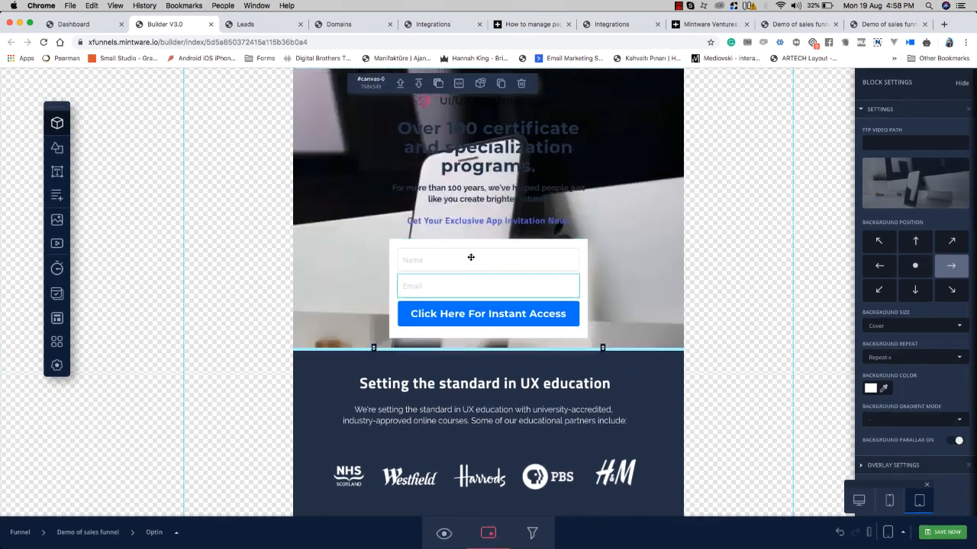
click(955, 443)
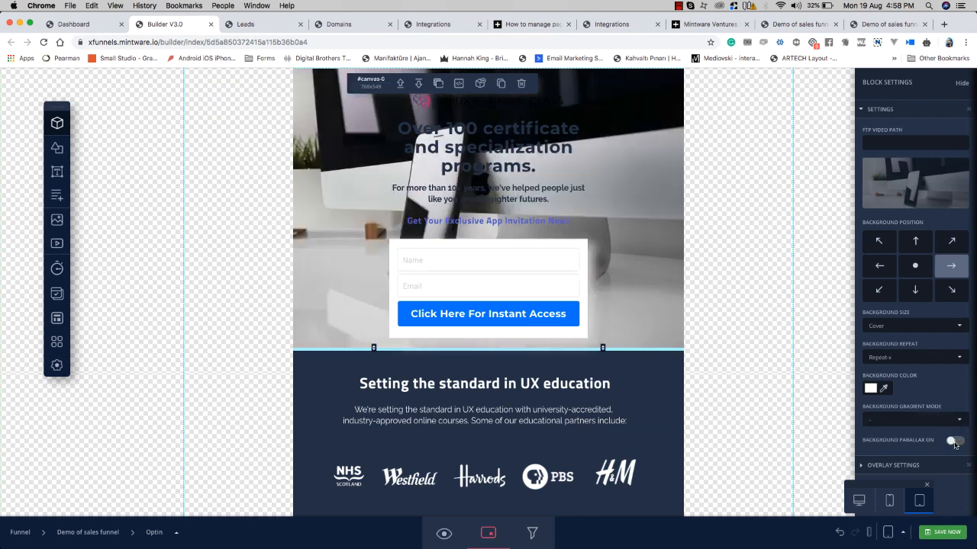
scroll(639, 301, down, 3)
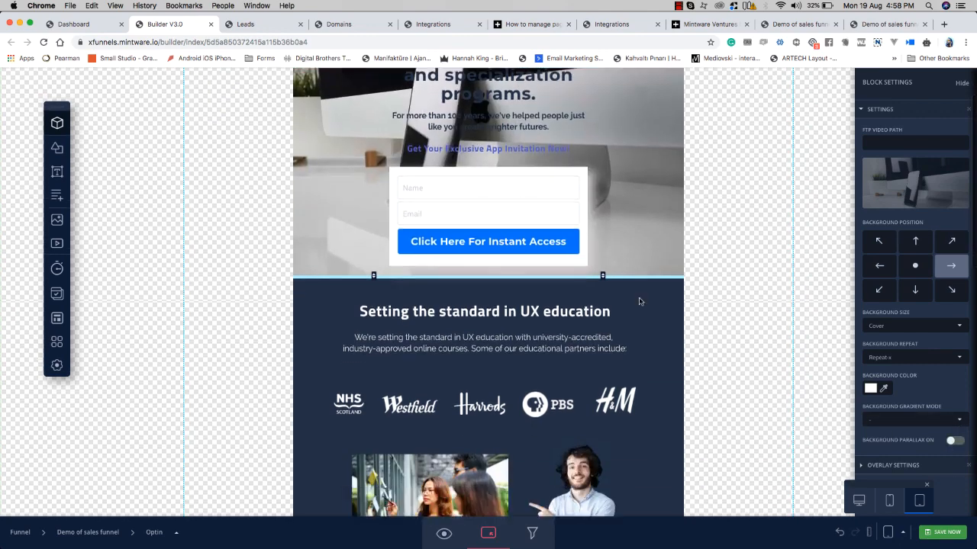
scroll(615, 121, up, 3)
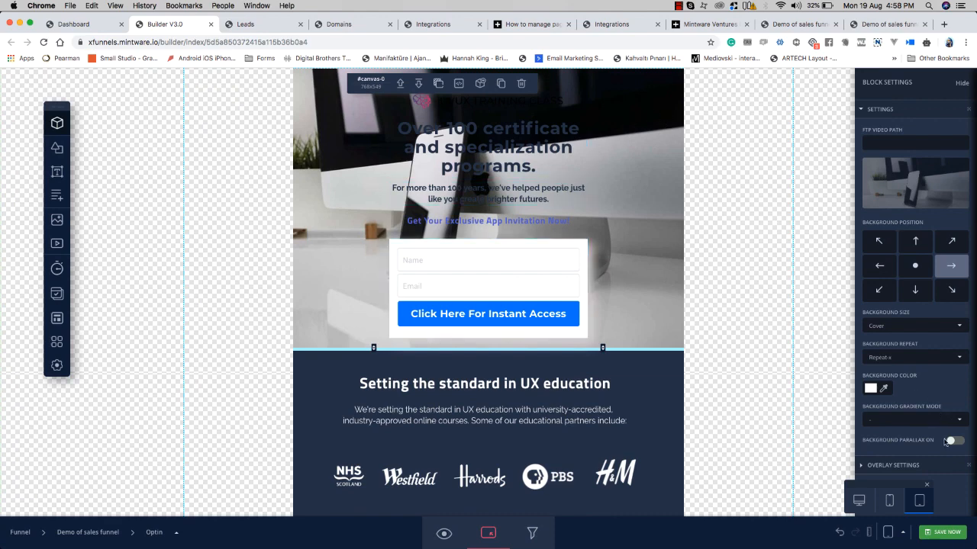
click(956, 442)
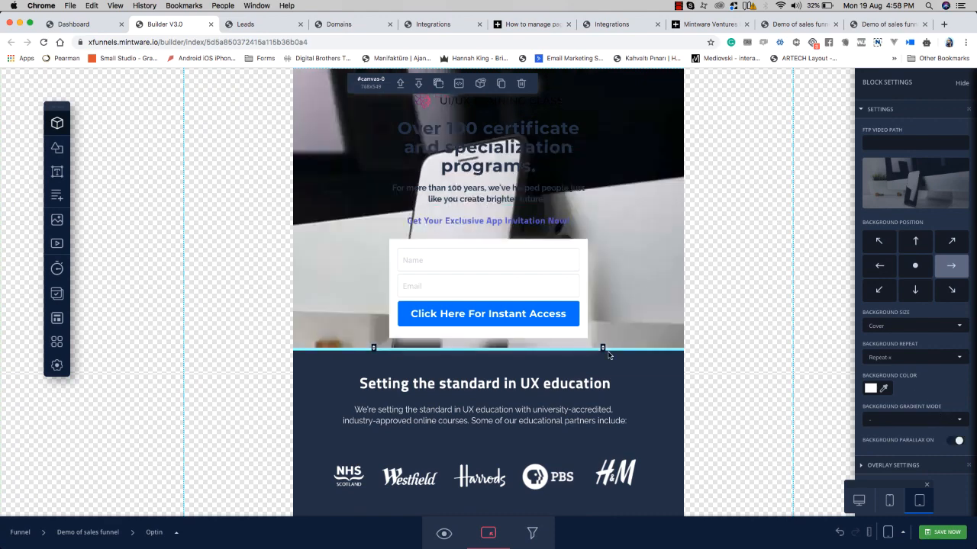
scroll(609, 354, down, 1)
scroll(609, 354, down, 1)
scroll(580, 252, up, 2)
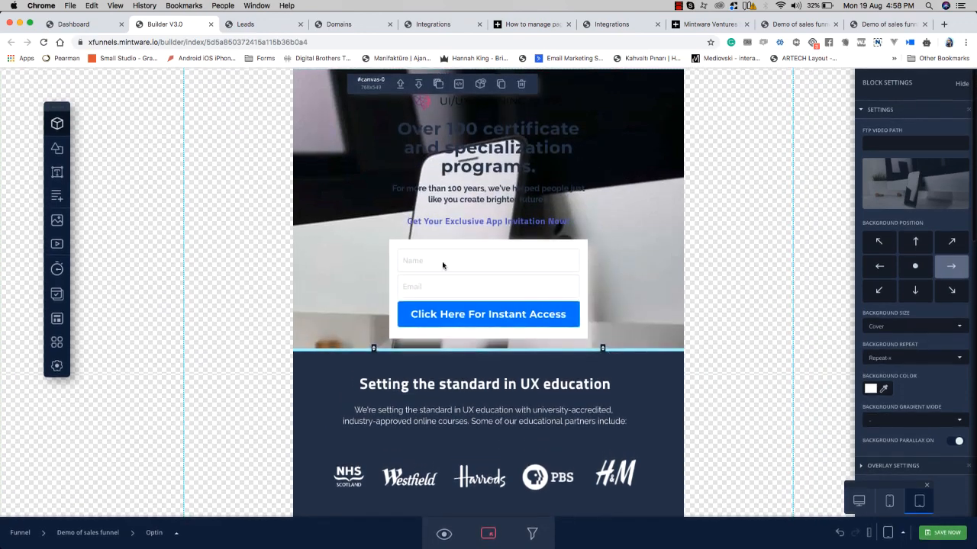
scroll(554, 305, down, 4)
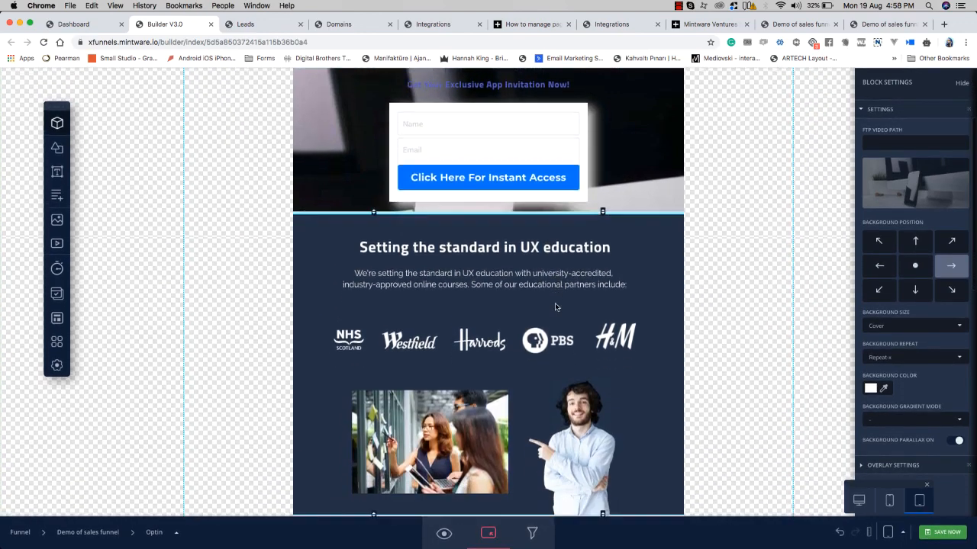
scroll(555, 308, up, 4)
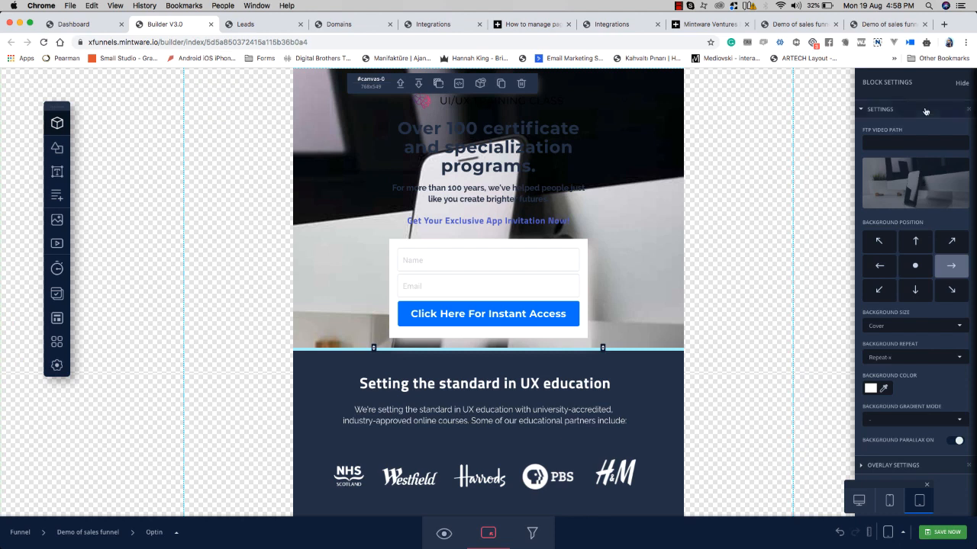
Step: Give the hero block a white overlay and raise the overlay opacity to about three quarters
click(880, 109)
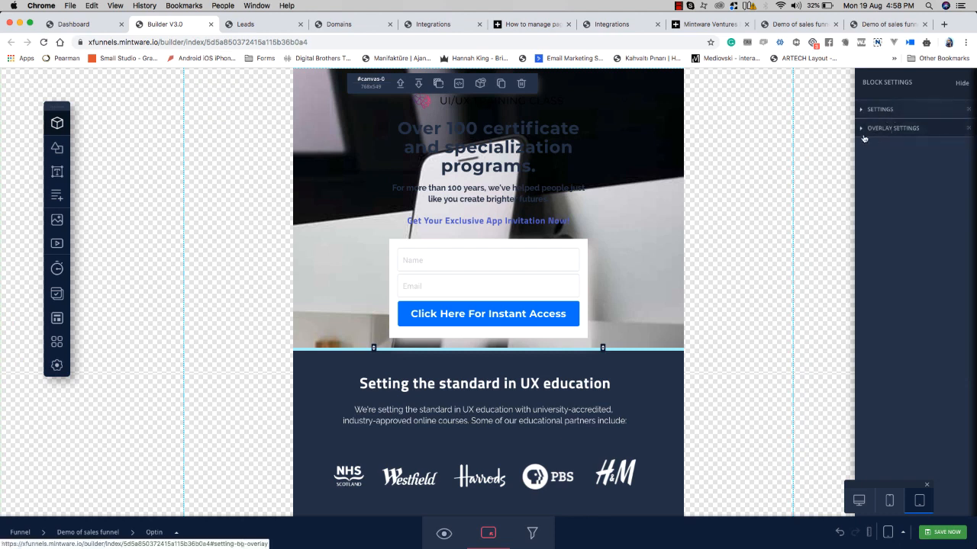
click(889, 129)
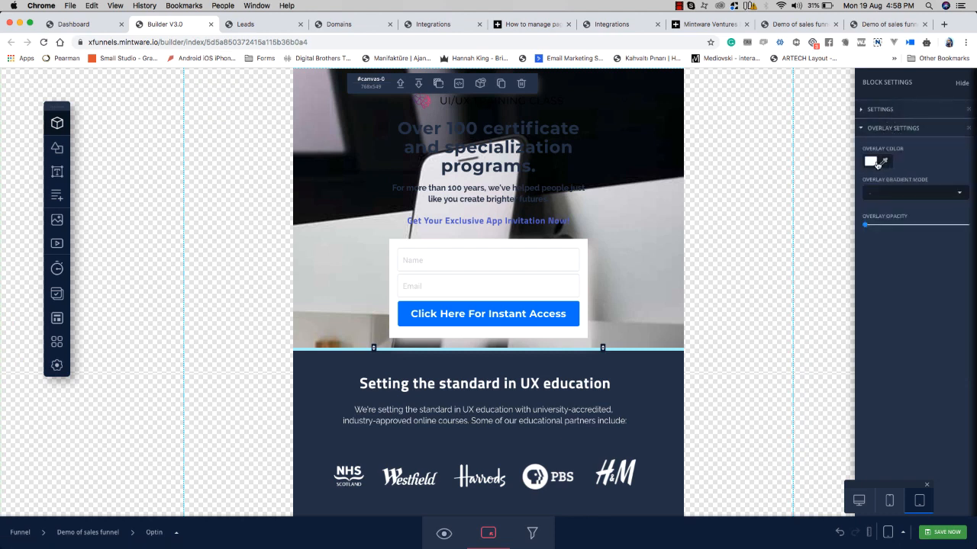
click(872, 162)
mouse_move(888, 194)
mouse_down()
mouse_move(869, 177)
mouse_move(864, 229)
mouse_move(856, 174)
mouse_up()
click(913, 156)
drag(867, 228, 930, 235)
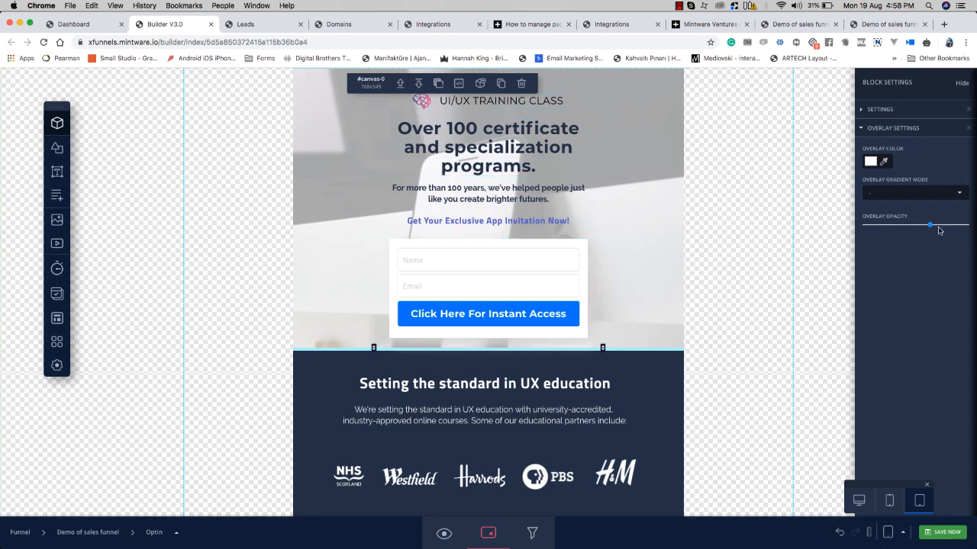
drag(933, 229, 940, 230)
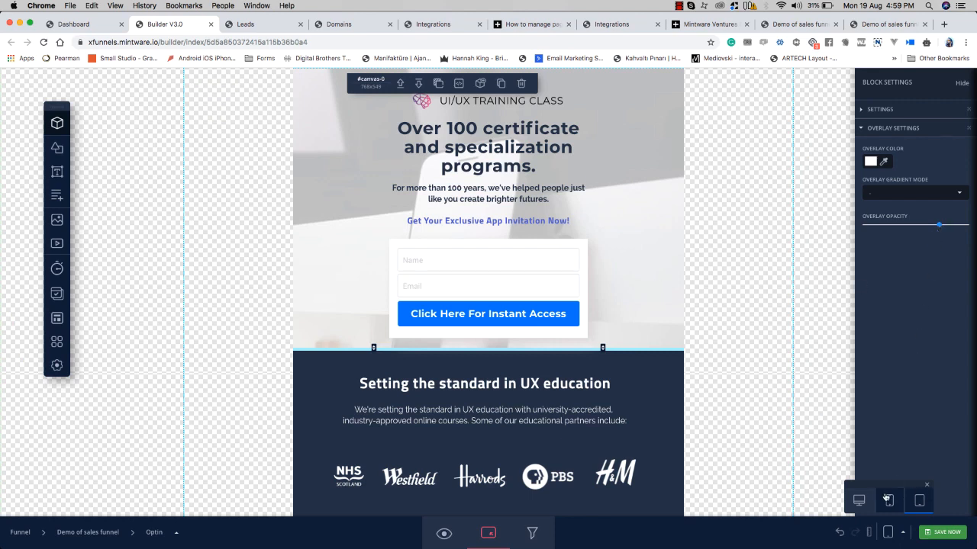
Step: Review the hero block with its overlay in the desktop, mobile and tablet layouts
click(860, 502)
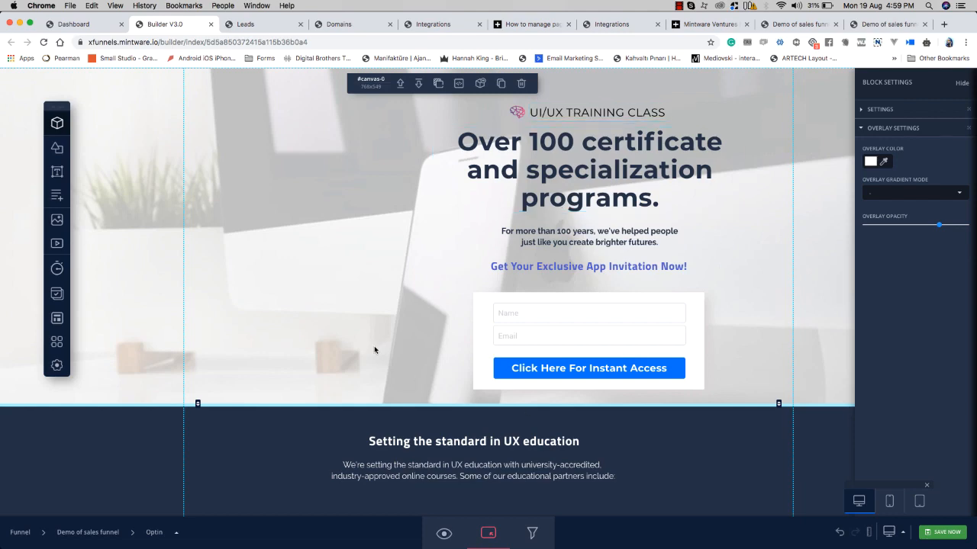
click(890, 504)
click(919, 502)
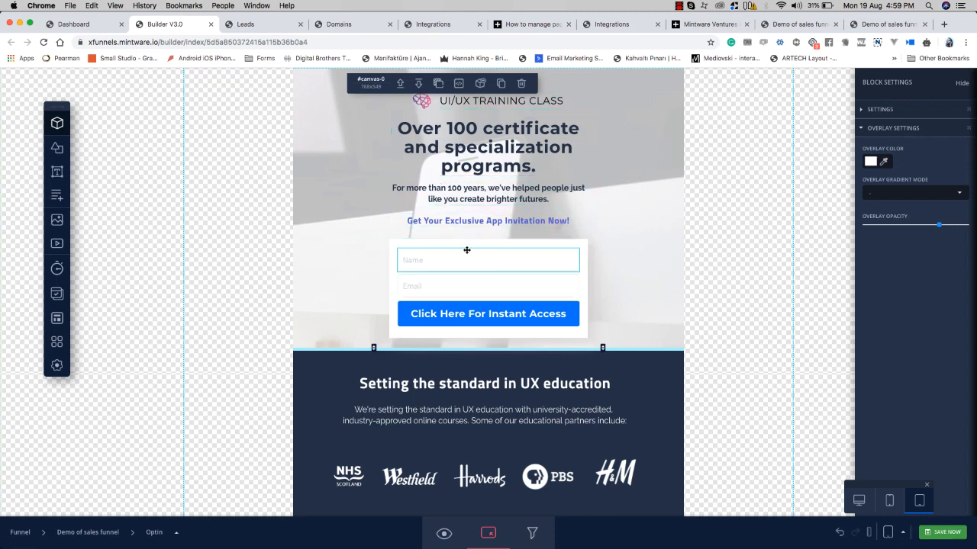
click(859, 500)
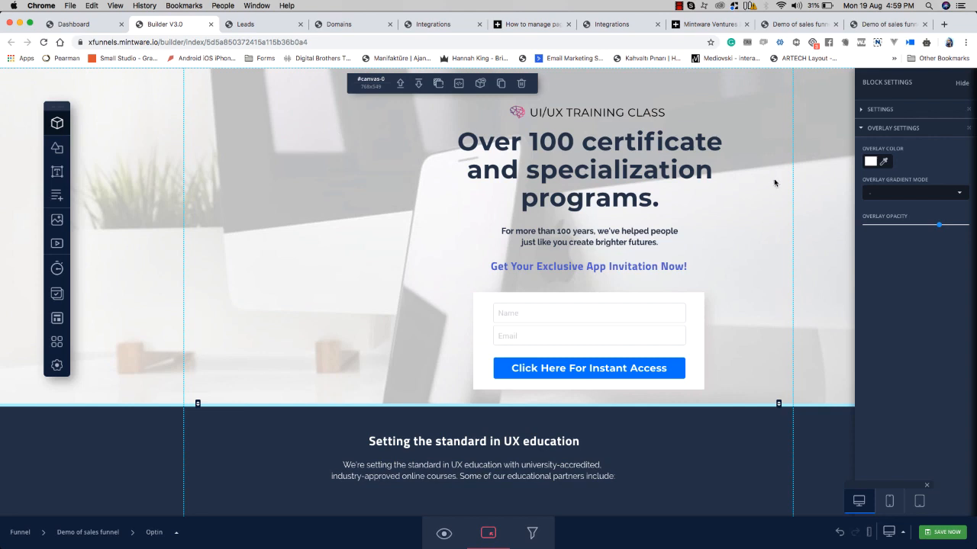
click(919, 501)
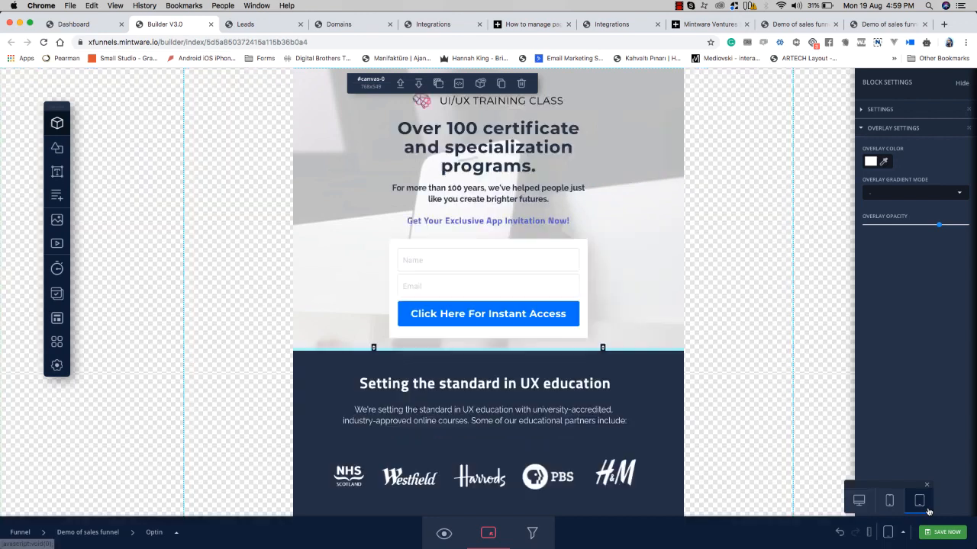
Step: In the mobile layout, space out the form fields and button, enlarging the white box to 205 high and the hero block to about 541
click(890, 501)
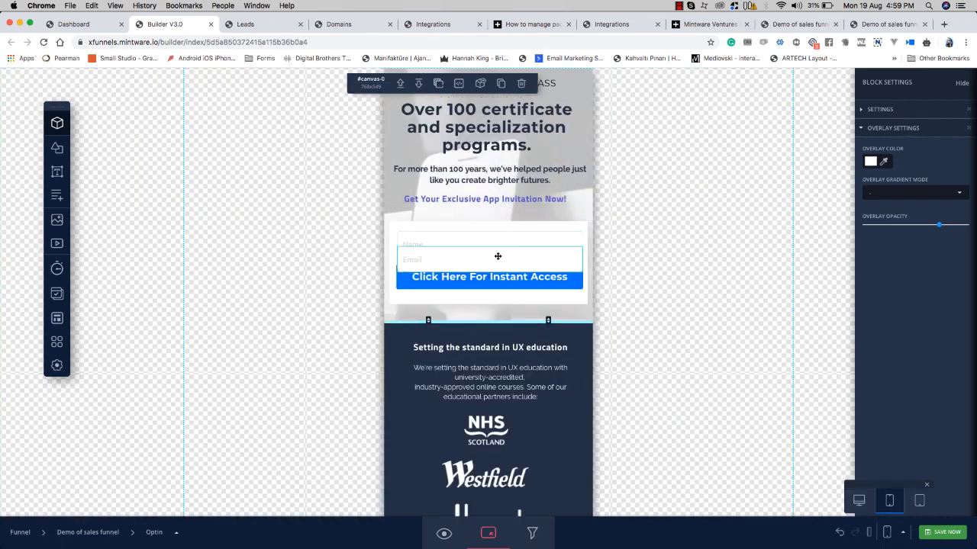
drag(480, 321, 481, 359)
click(482, 301)
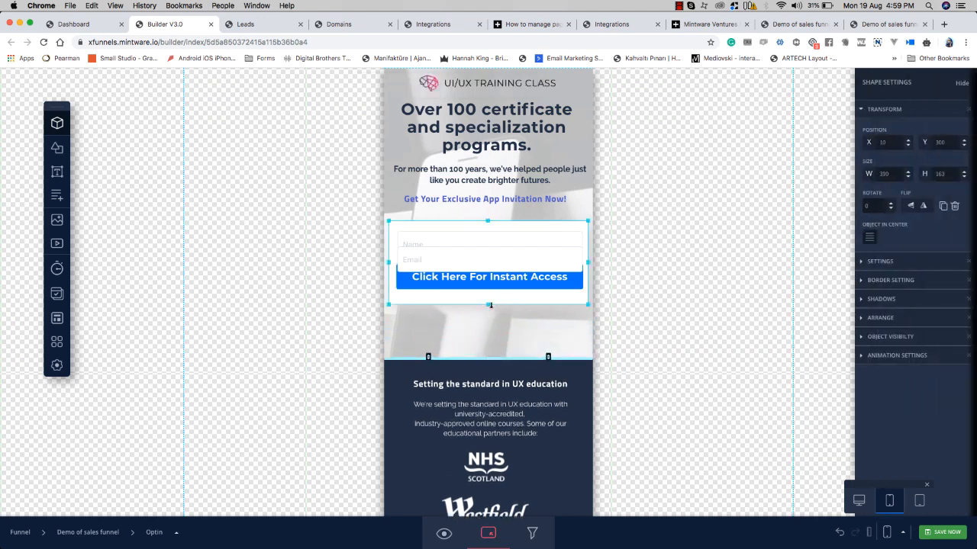
drag(488, 312, 489, 326)
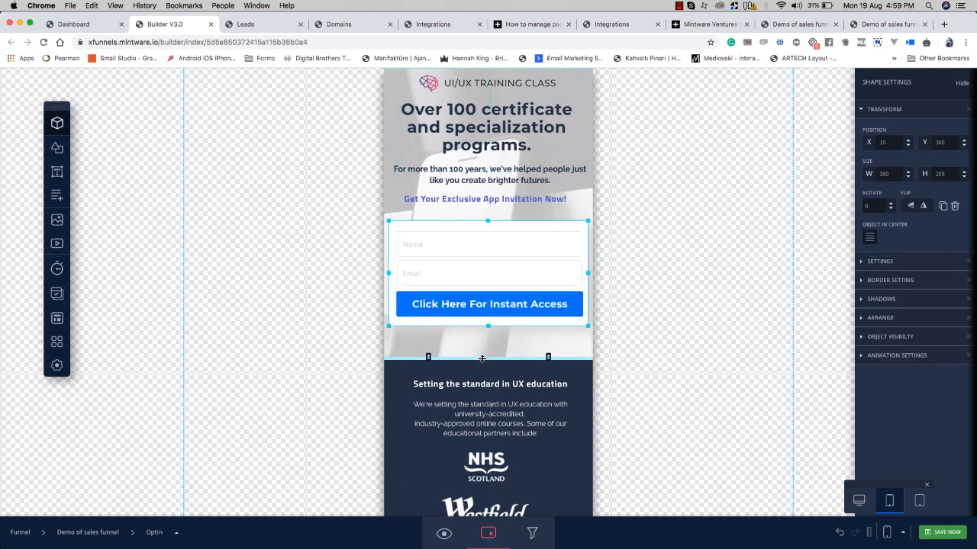
drag(482, 358, 496, 339)
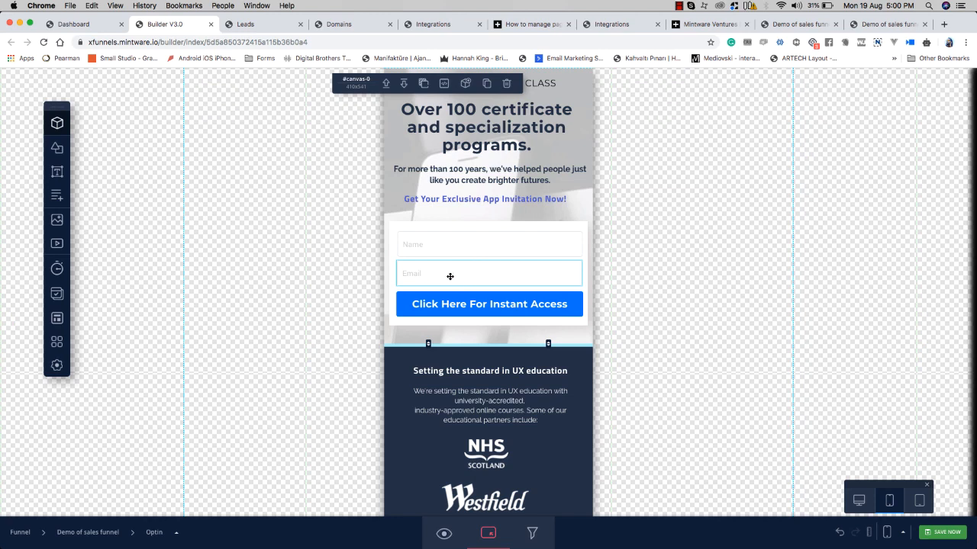
Step: Compare the adjusted mobile hero with the tablet and desktop versions
click(918, 509)
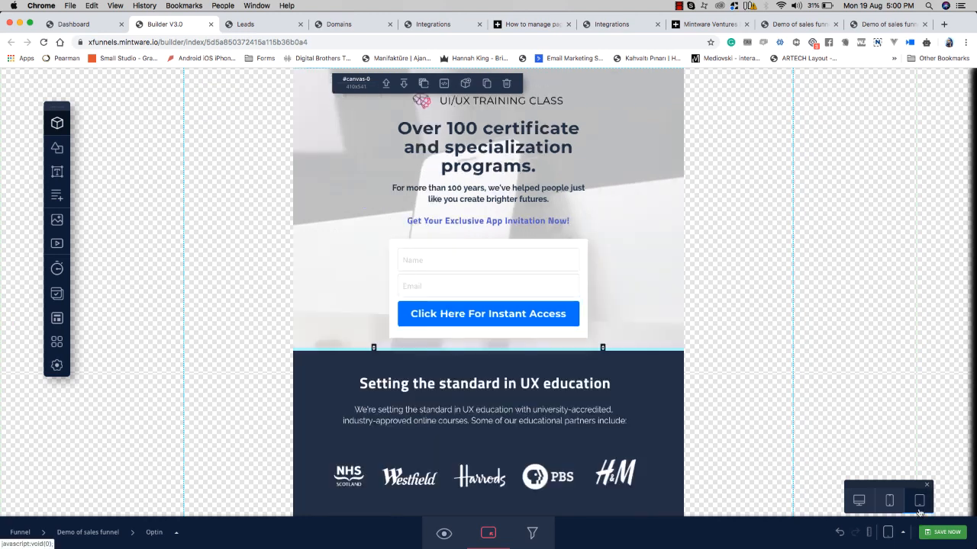
click(889, 501)
click(858, 501)
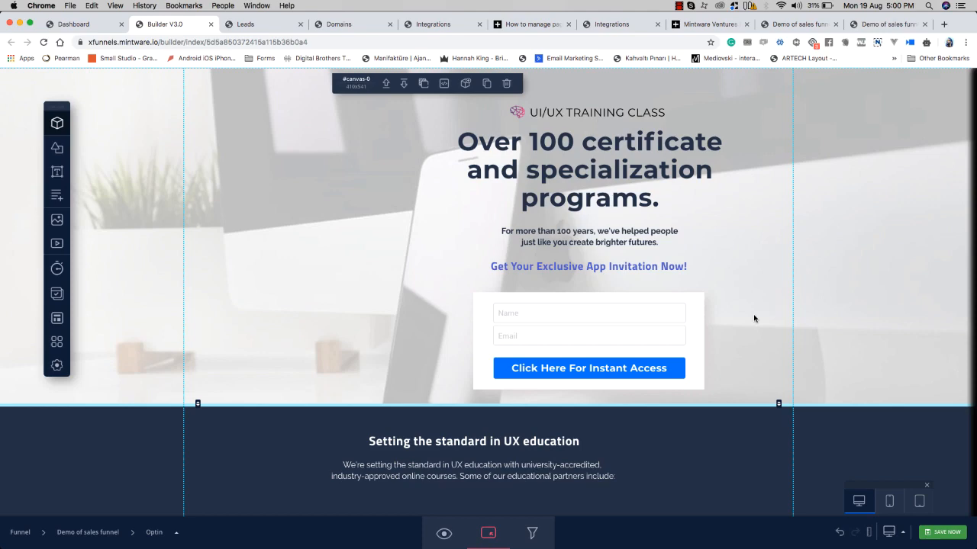
click(889, 500)
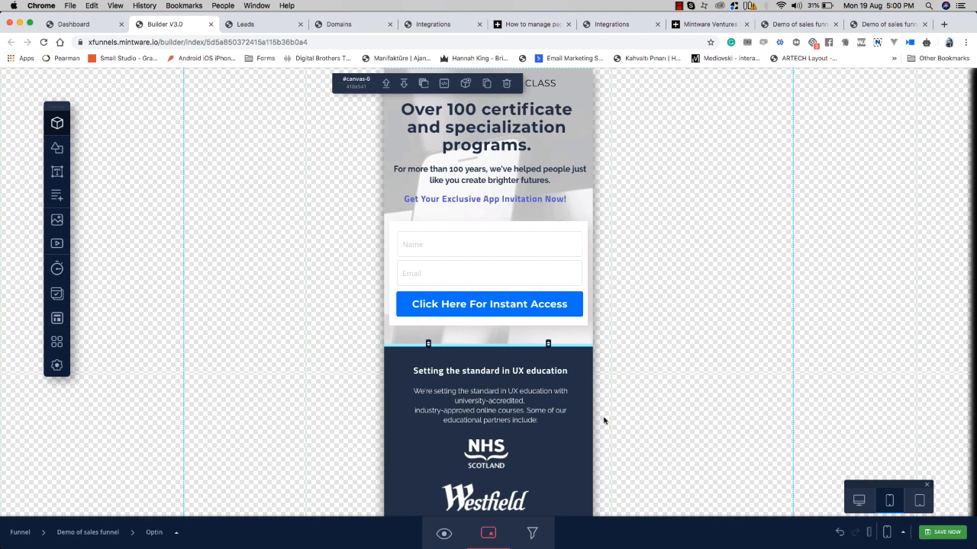
Step: Select the form's white box in the desktop layout and try out its background colour, keeping it white
click(860, 501)
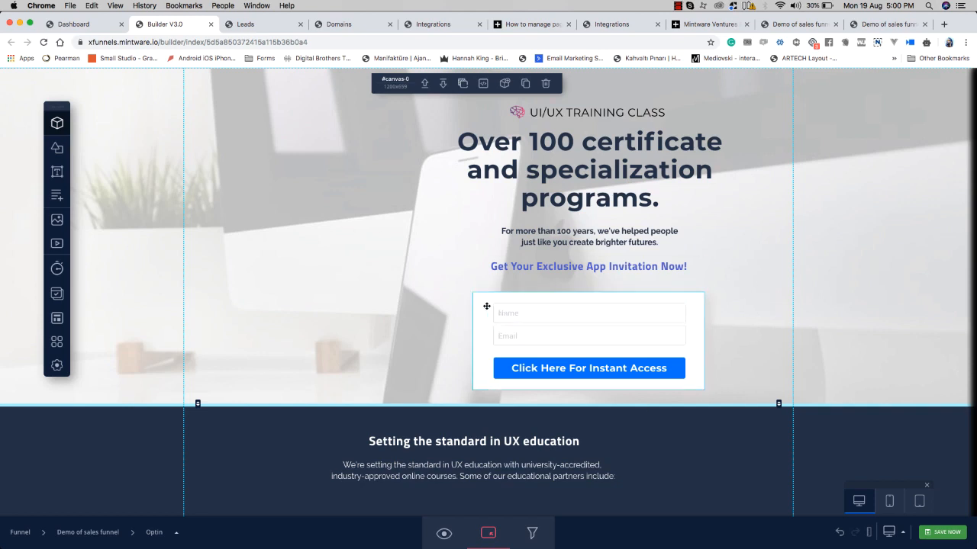
click(484, 301)
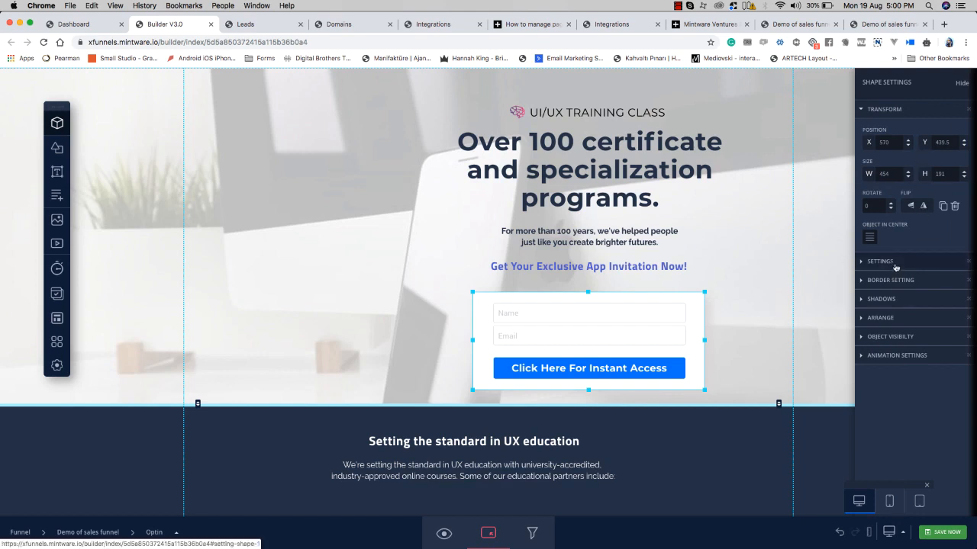
click(882, 109)
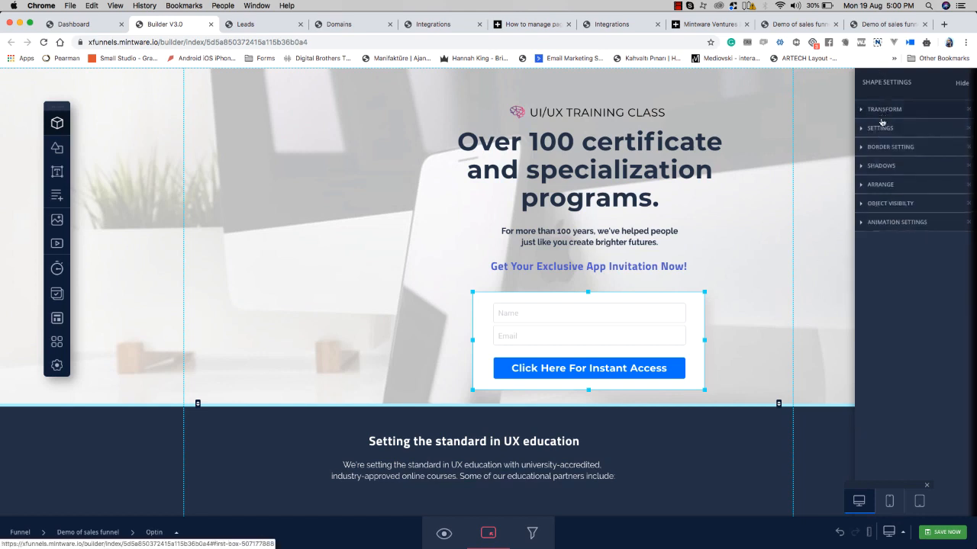
click(879, 127)
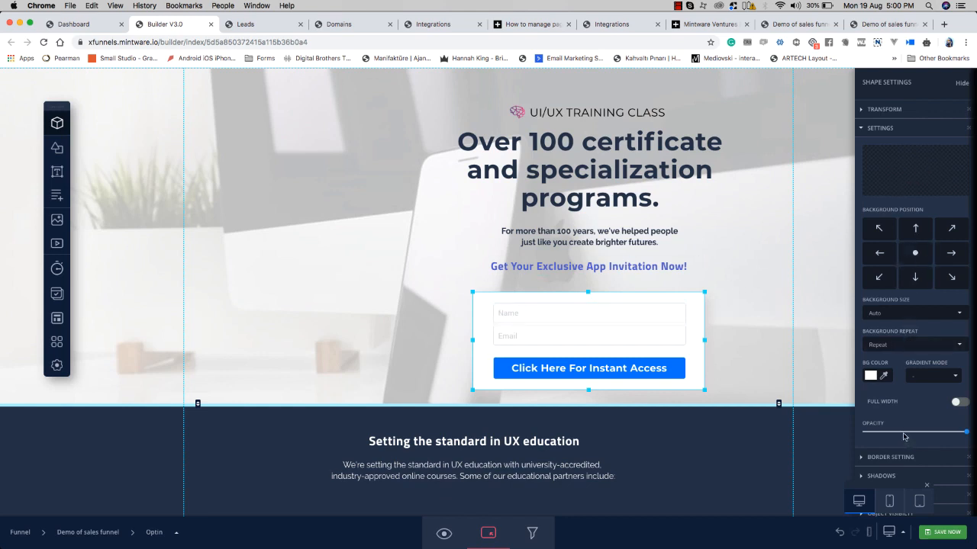
click(871, 375)
click(885, 393)
mouse_move(886, 396)
mouse_down()
mouse_move(931, 399)
mouse_move(823, 373)
mouse_up()
click(907, 358)
Step: Set the form box's border colour to blue #2435d2
click(903, 130)
click(920, 145)
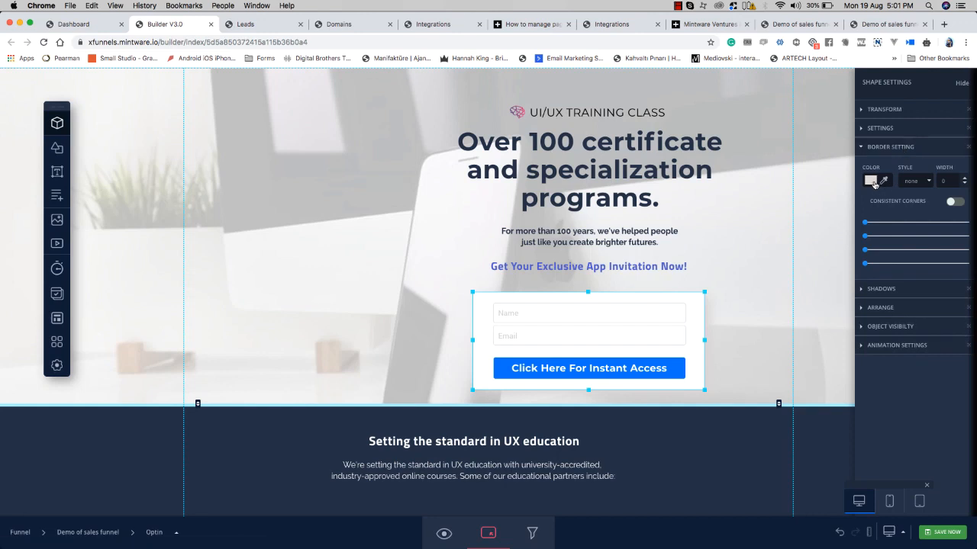
click(875, 181)
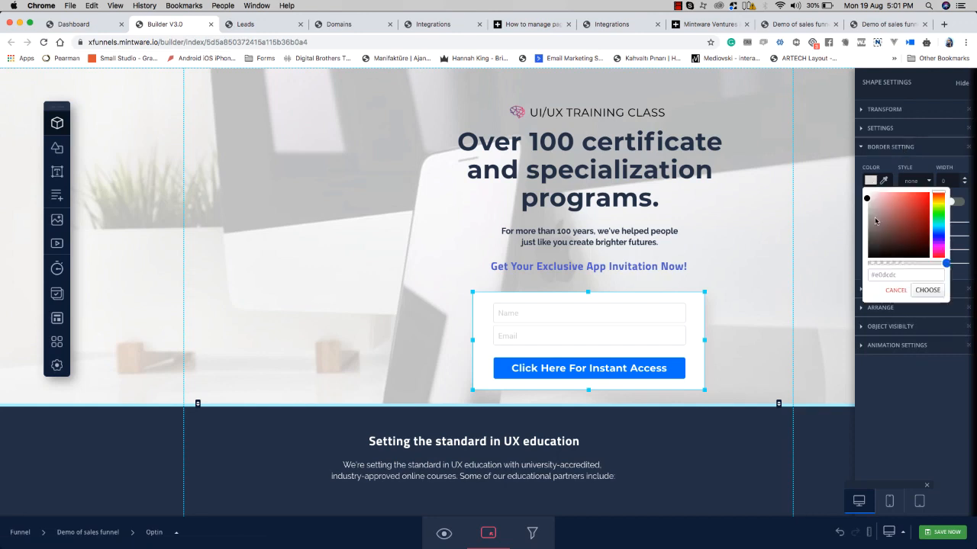
click(937, 234)
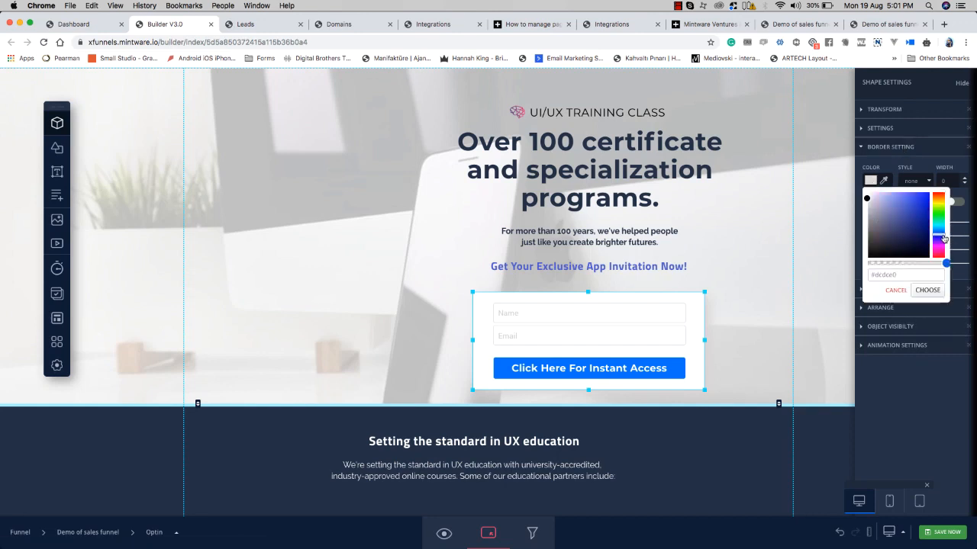
click(909, 208)
drag(909, 208, 916, 201)
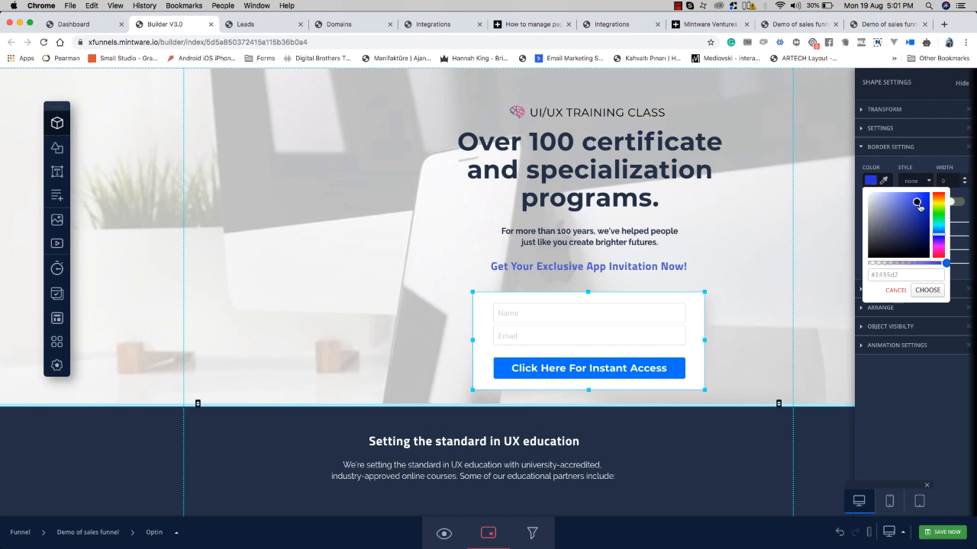
click(954, 214)
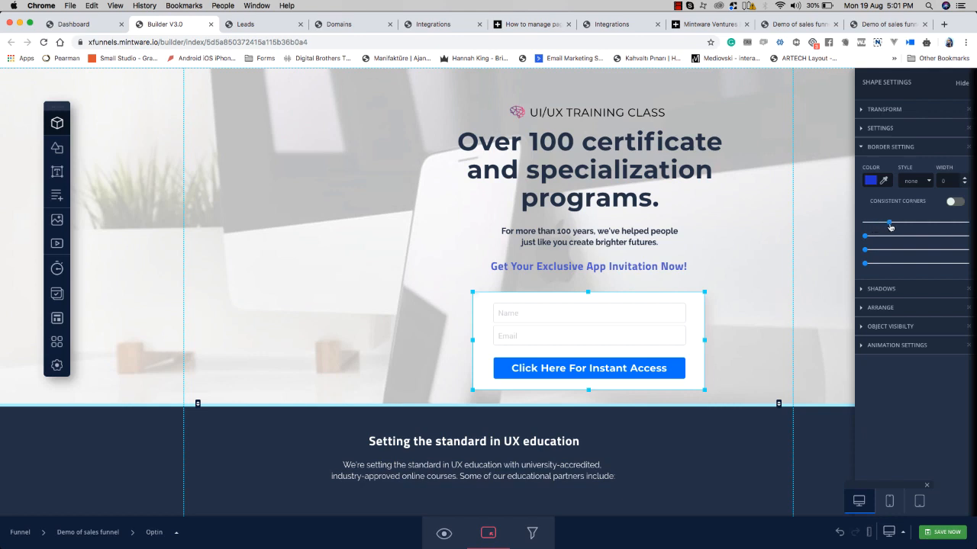
Step: Give the form box a solid border of width 5 and round all its corners slightly using consistent corners
click(953, 203)
click(916, 181)
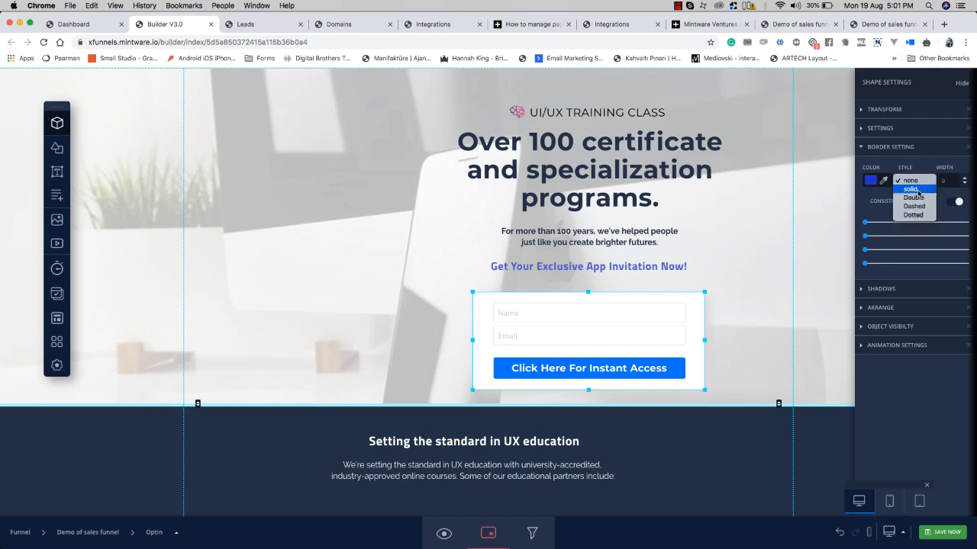
click(918, 189)
click(965, 180)
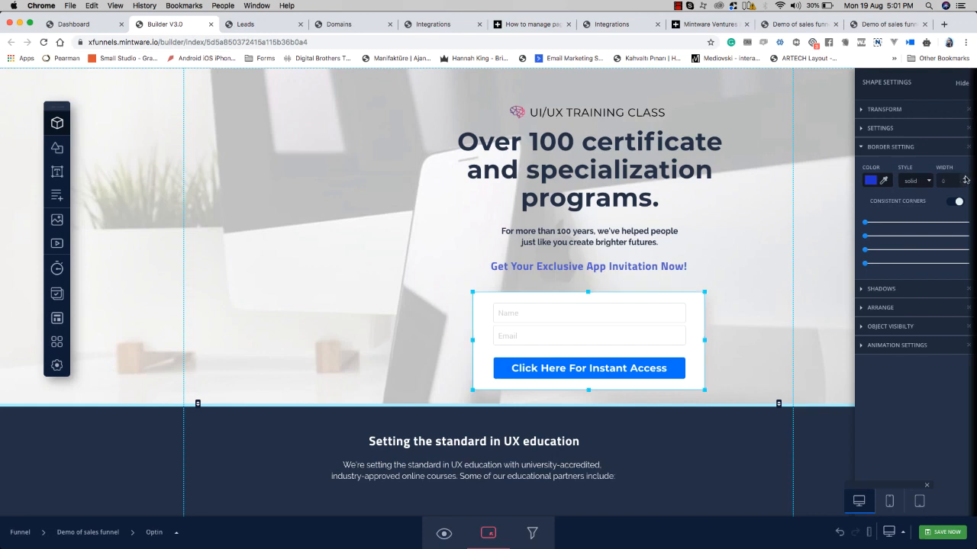
click(965, 178)
click(965, 178)
click(965, 178)
click(966, 178)
click(966, 177)
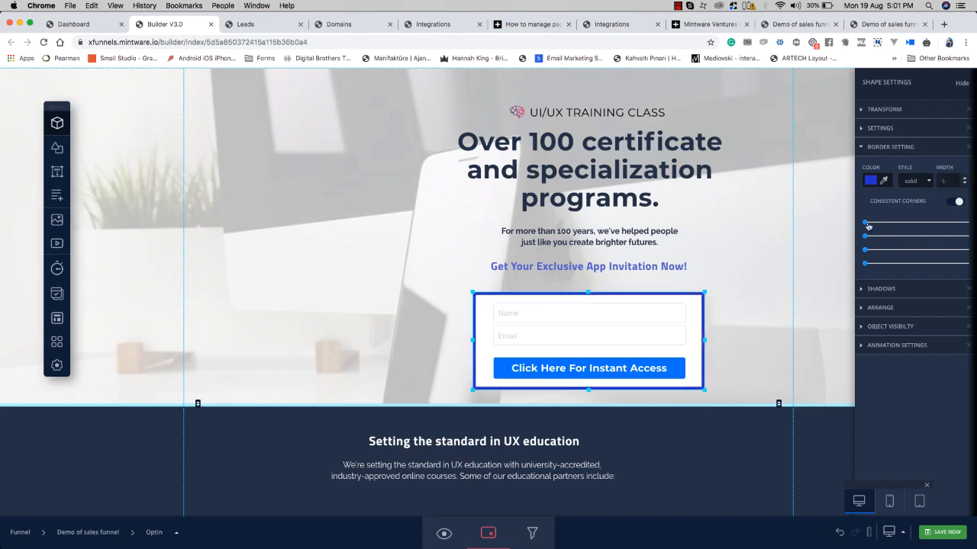
drag(867, 226, 881, 227)
Step: Change the form box's border colour to light grey #c6c7d3 and set its border style to none
click(874, 183)
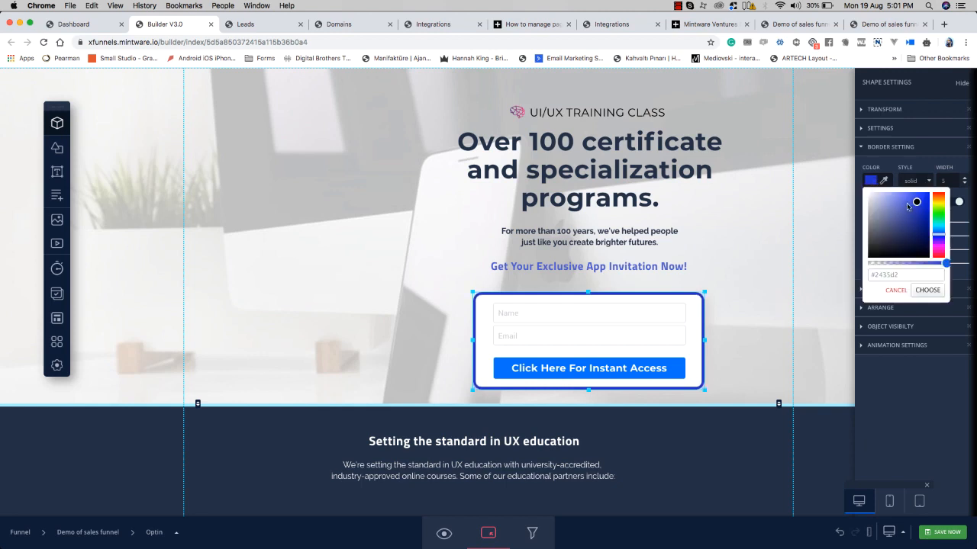
drag(908, 206, 883, 198)
drag(882, 210, 874, 204)
click(939, 237)
drag(939, 239, 940, 236)
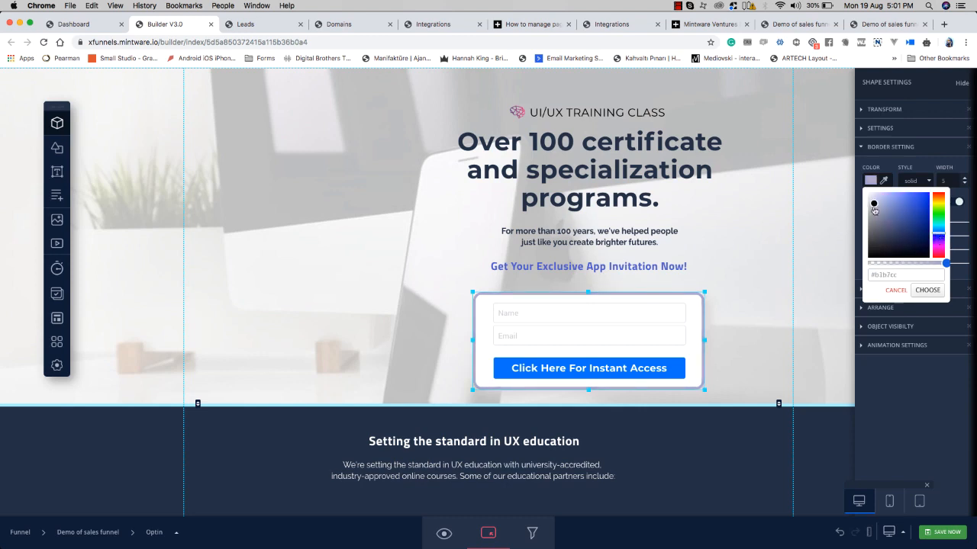
drag(873, 203, 873, 208)
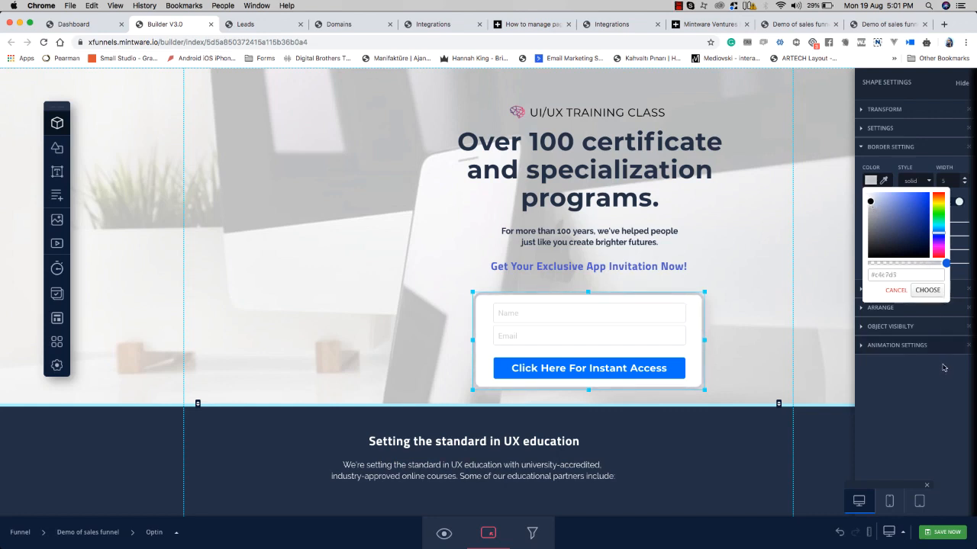
click(927, 291)
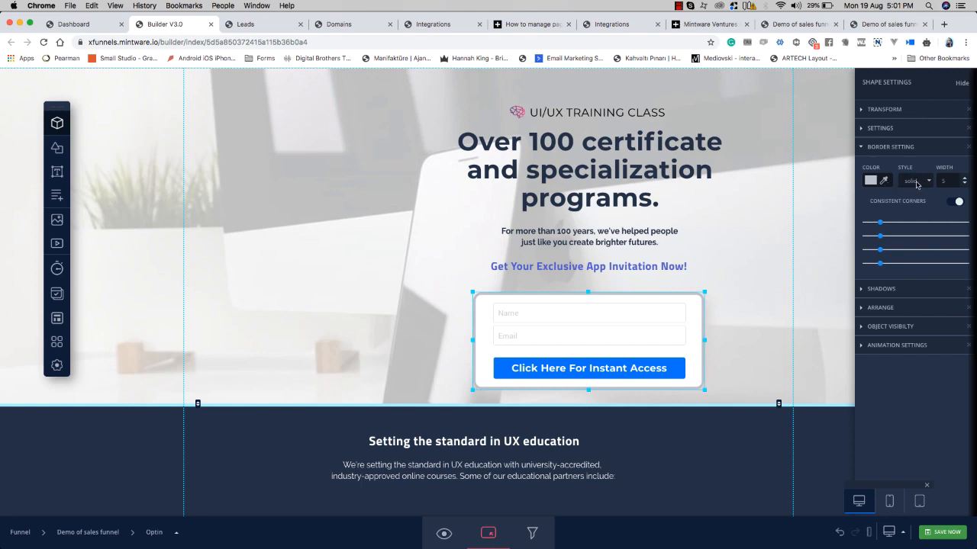
click(916, 184)
click(916, 178)
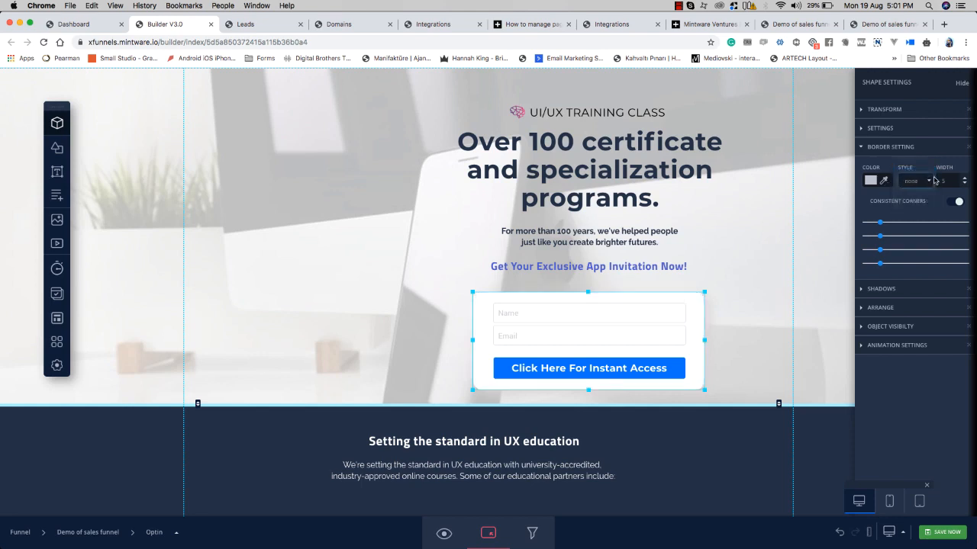
Step: Set the form box's shadow colour to grey #7f7f7f
click(908, 151)
click(881, 166)
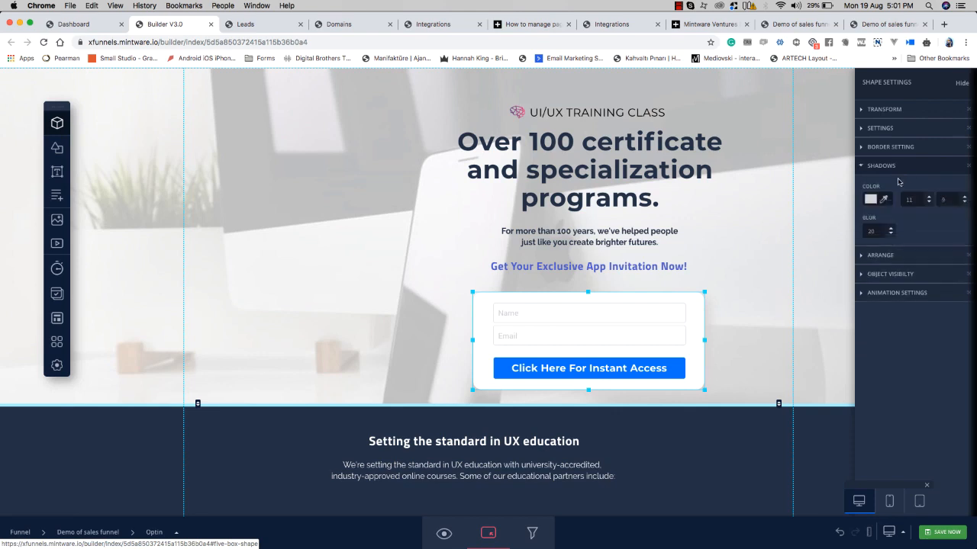
click(874, 199)
mouse_move(876, 242)
mouse_down()
mouse_move(867, 254)
mouse_move(874, 245)
mouse_up()
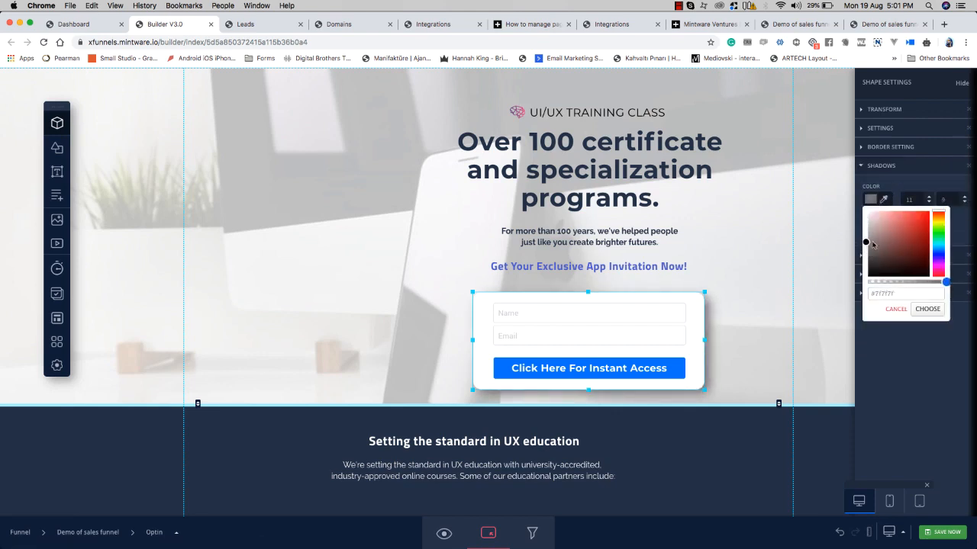
click(918, 176)
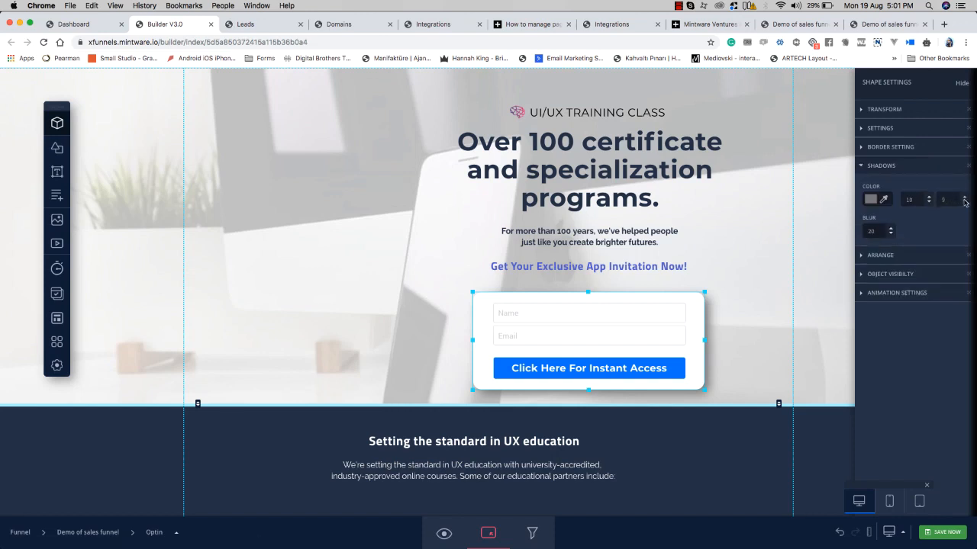
Step: Set the form box's shadow offsets to 10 and 10 and its shadow blur to 32
right_click(964, 200)
click(964, 199)
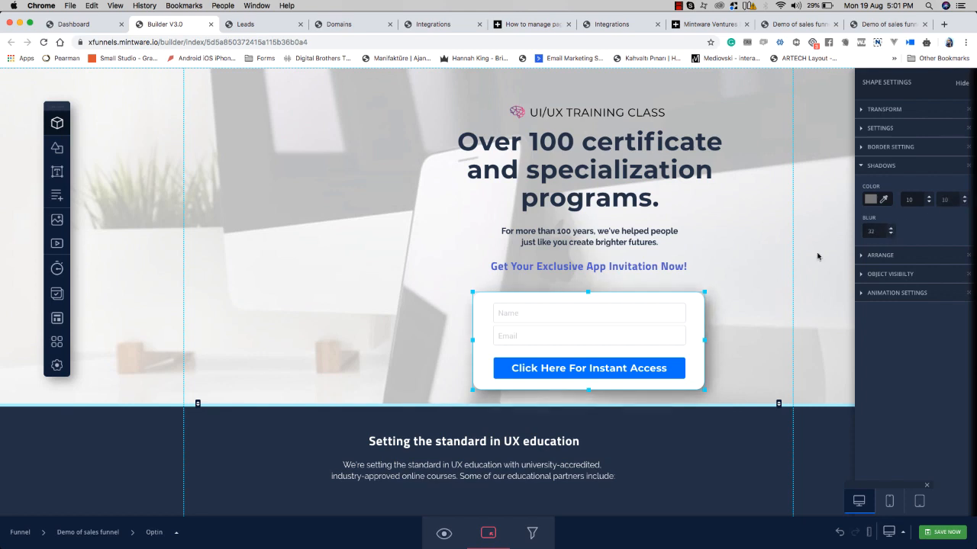
click(705, 318)
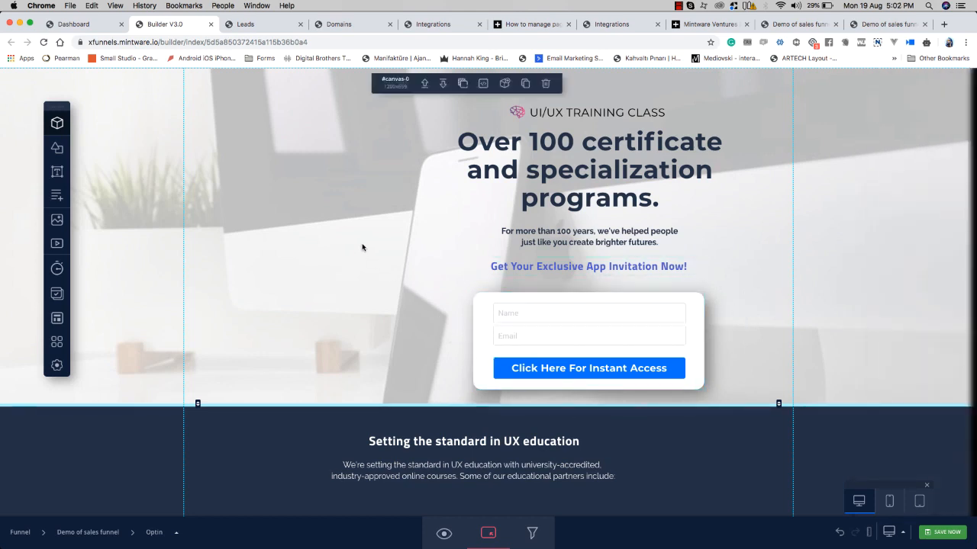
click(702, 305)
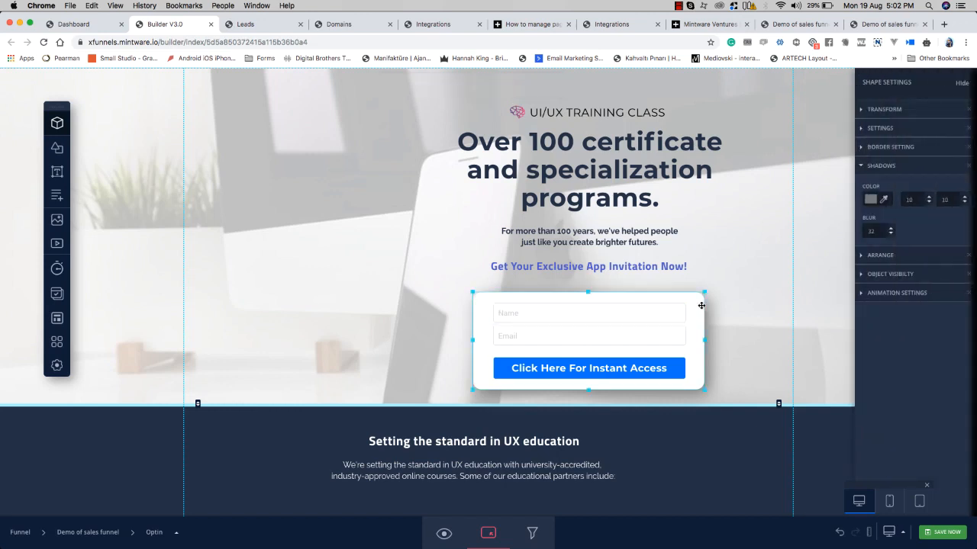
Step: Shorten the form box from its lower edge so it ends behind the middle of the submit button
click(896, 256)
click(896, 257)
mouse_move(620, 268)
mouse_down()
mouse_move(619, 307)
mouse_move(619, 272)
mouse_up()
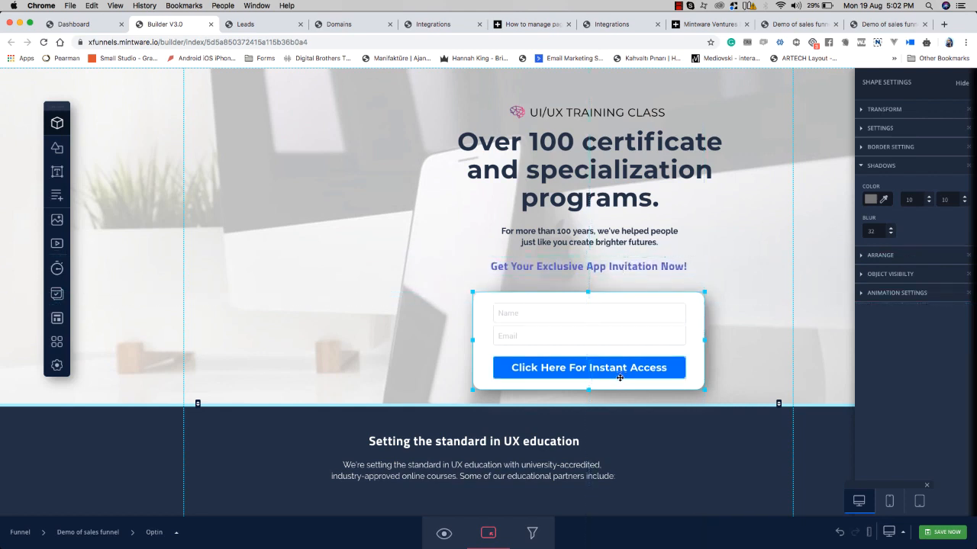
click(623, 393)
click(596, 384)
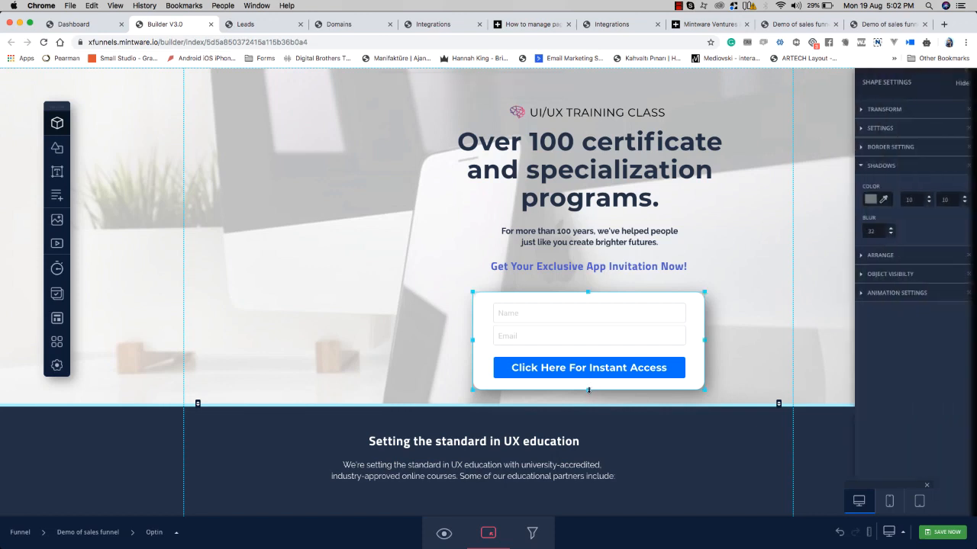
drag(589, 391, 589, 367)
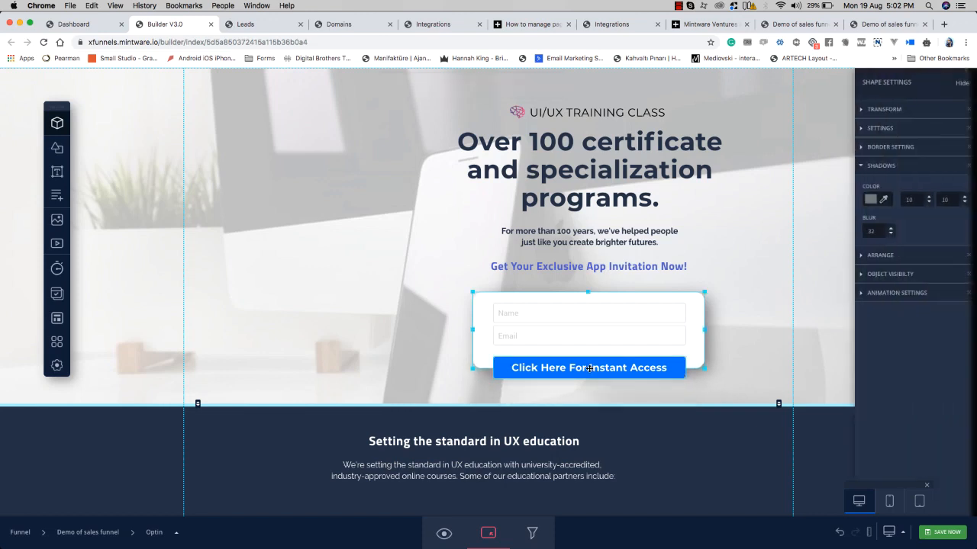
Step: Change the form box's stacking order, moving it back and then forward so it covers the input fields and submit button
click(740, 354)
click(611, 362)
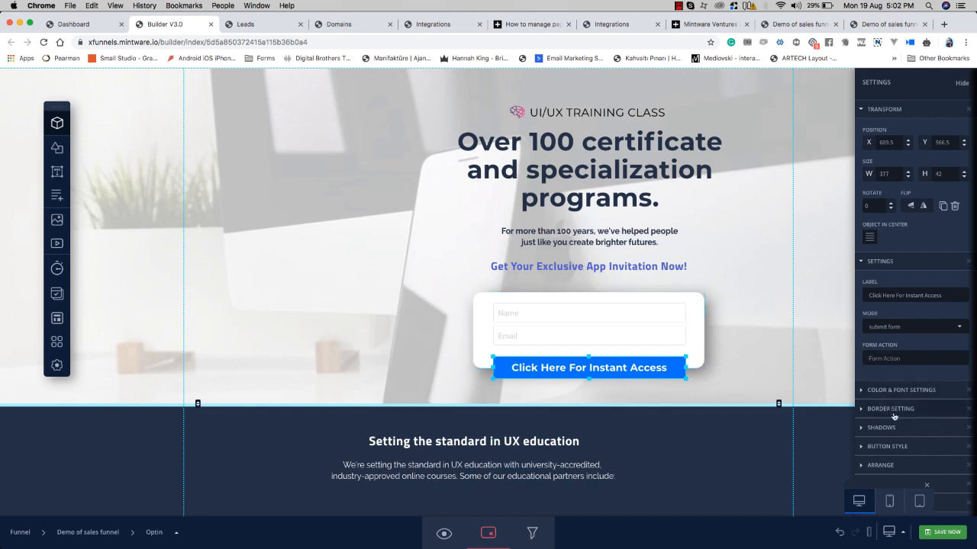
click(883, 113)
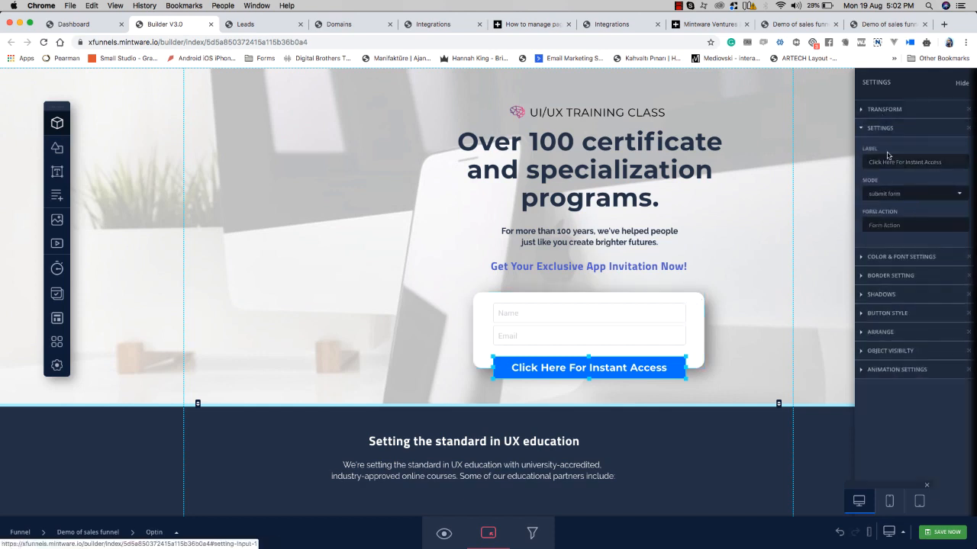
click(883, 129)
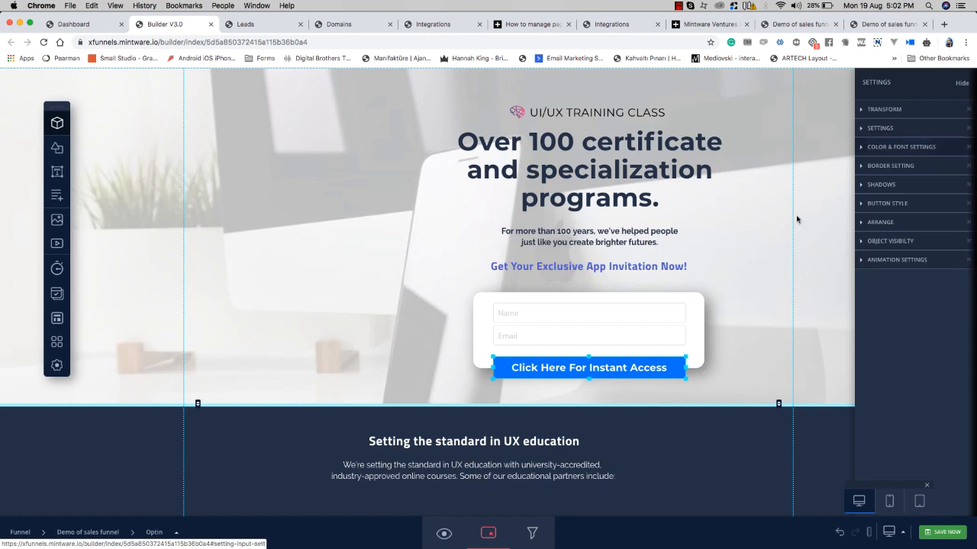
click(699, 343)
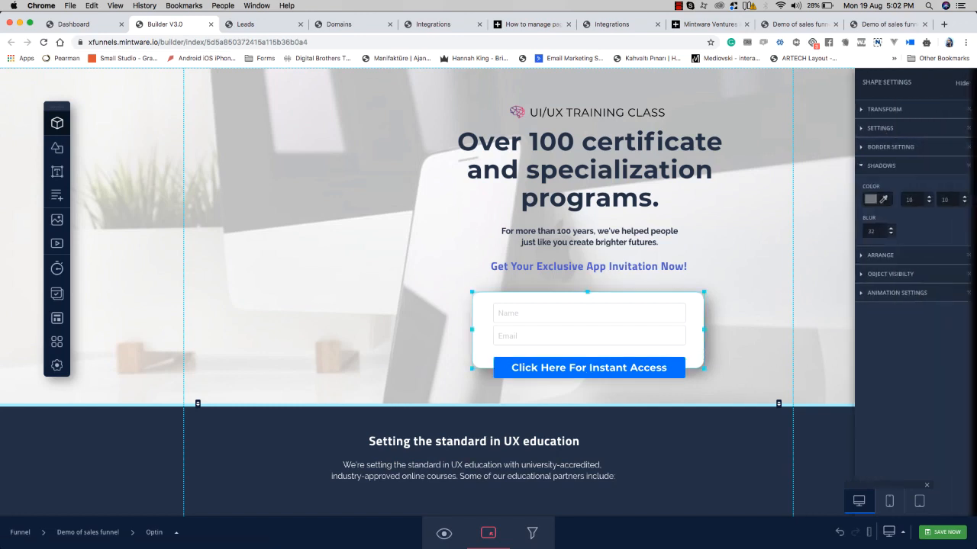
click(897, 272)
click(888, 260)
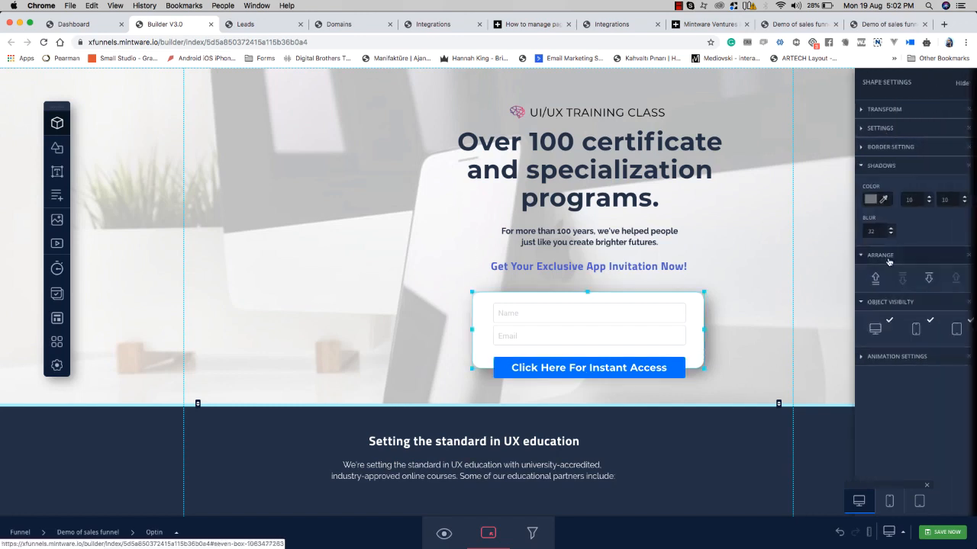
click(891, 303)
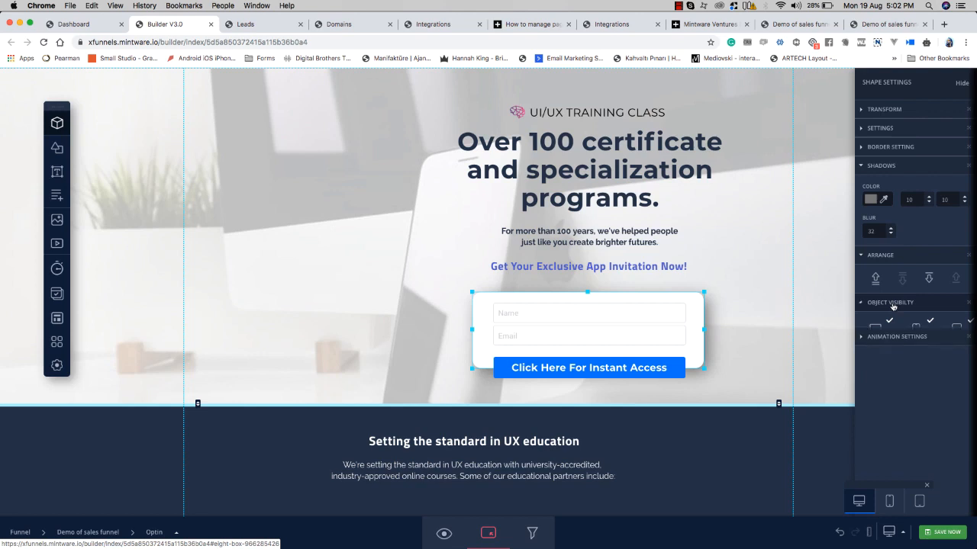
click(929, 279)
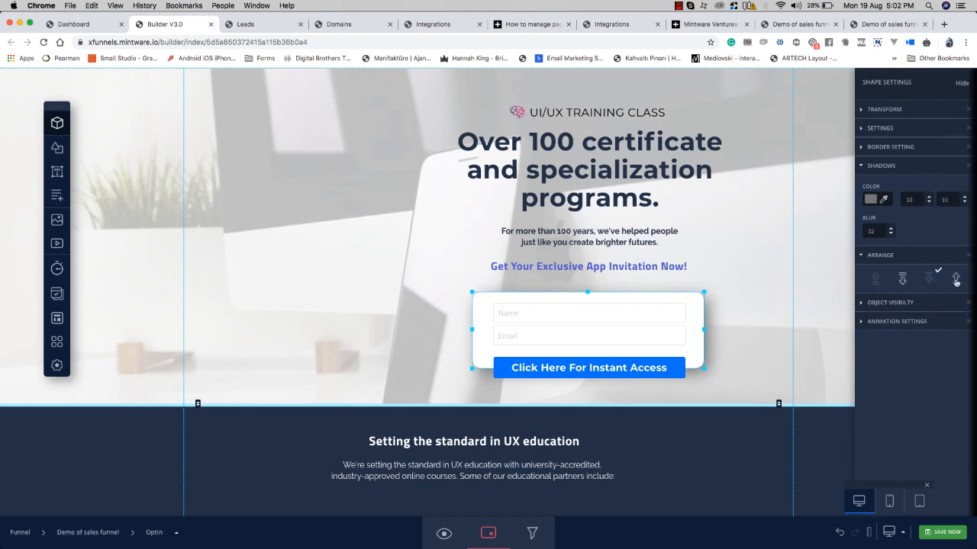
click(956, 280)
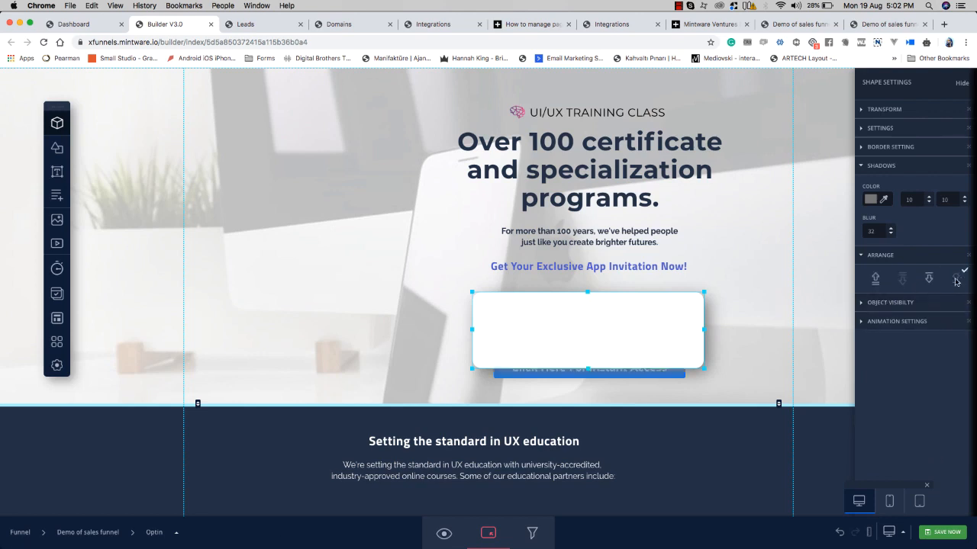
Step: Send the white card shape behind the opt-in form's fields and button, and hide the shape settings
click(876, 279)
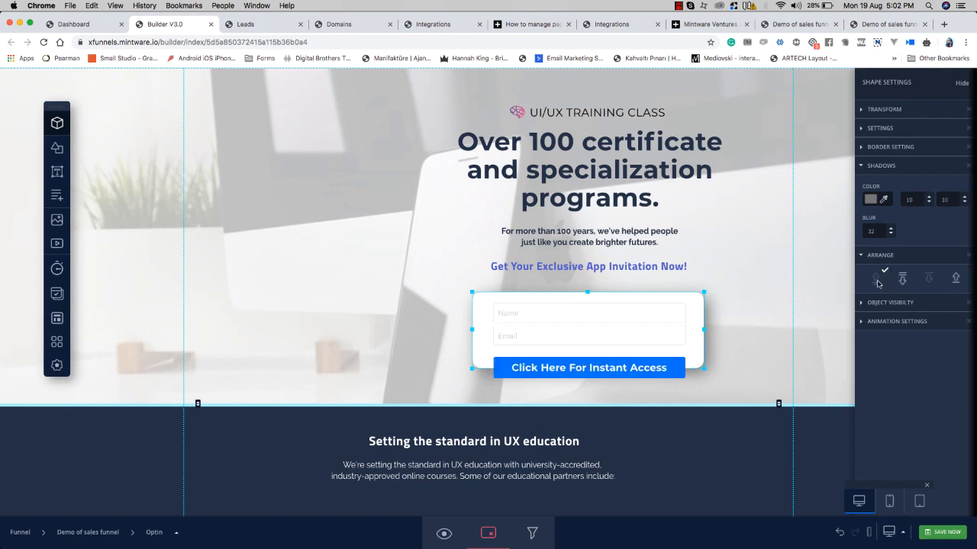
click(963, 83)
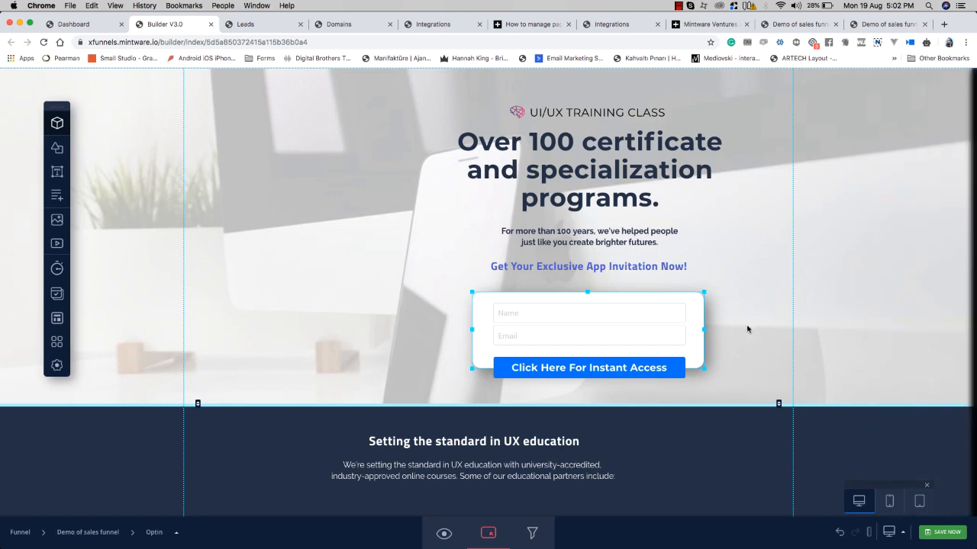
click(695, 363)
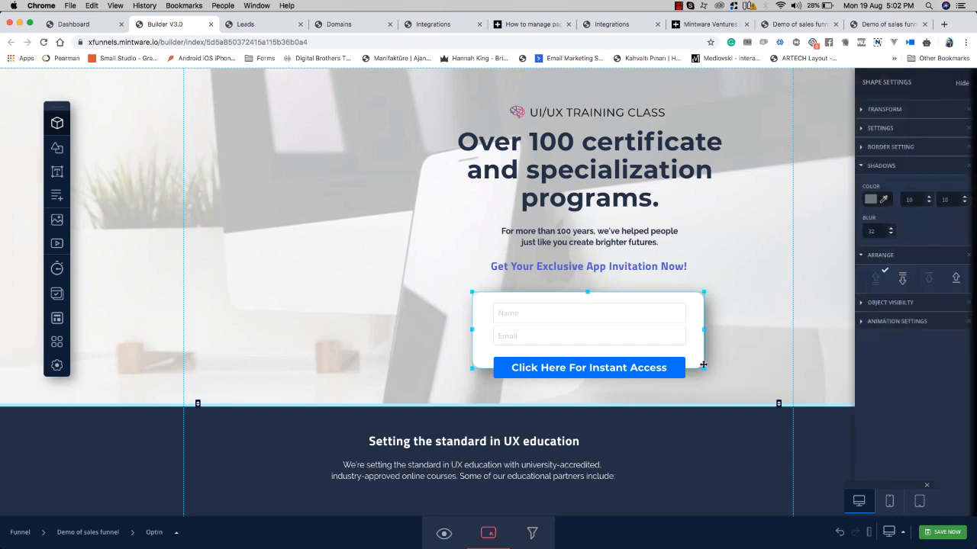
click(960, 84)
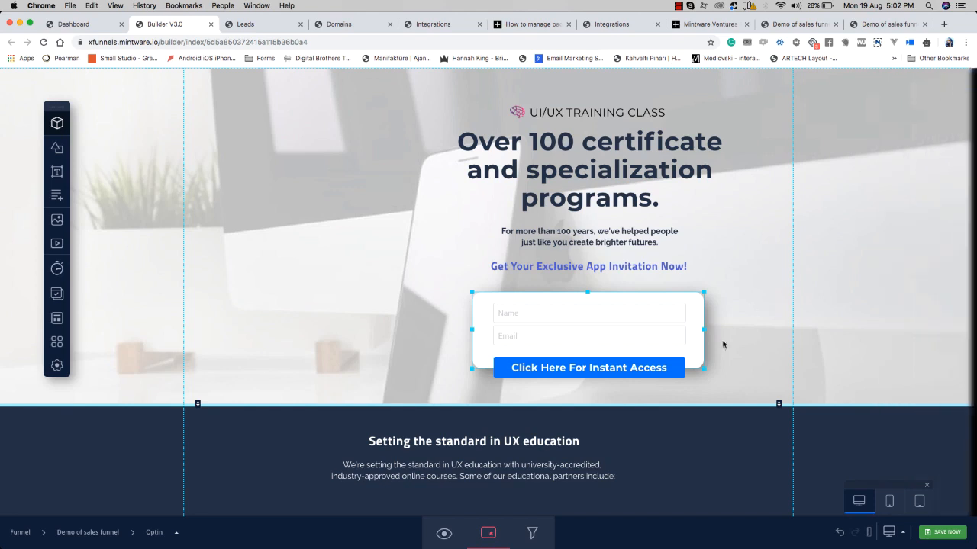
Step: Undo the last two edits to the opt-in form area, and clear the element settings and device selector from view
click(838, 534)
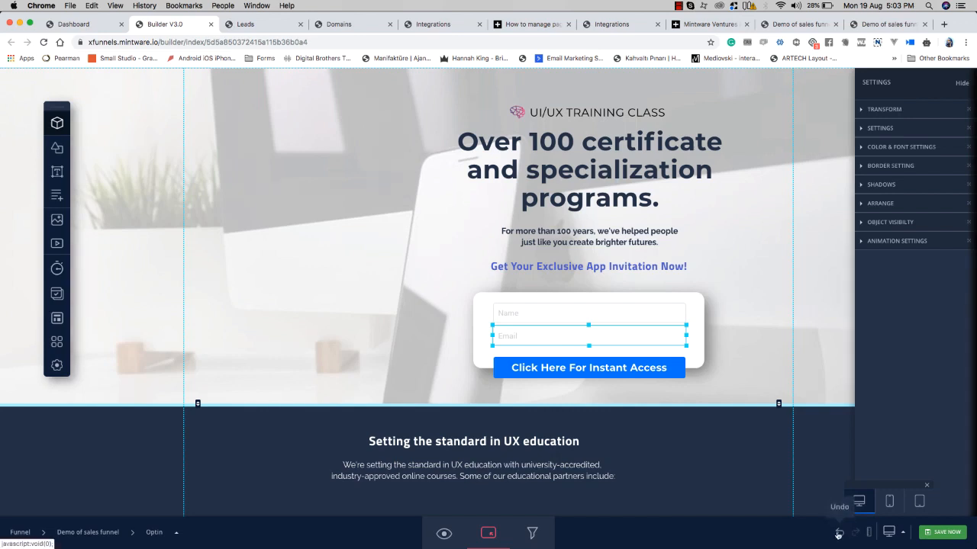
click(838, 534)
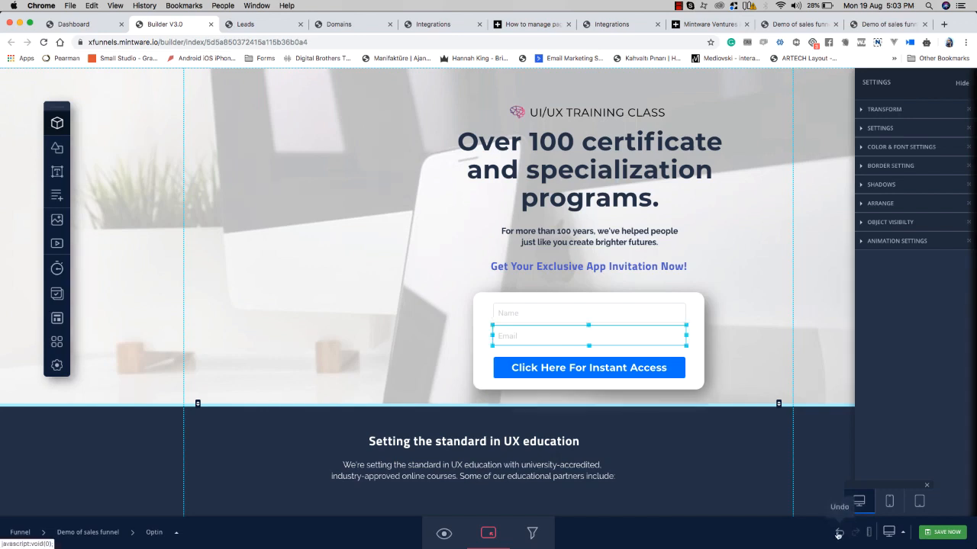
click(963, 80)
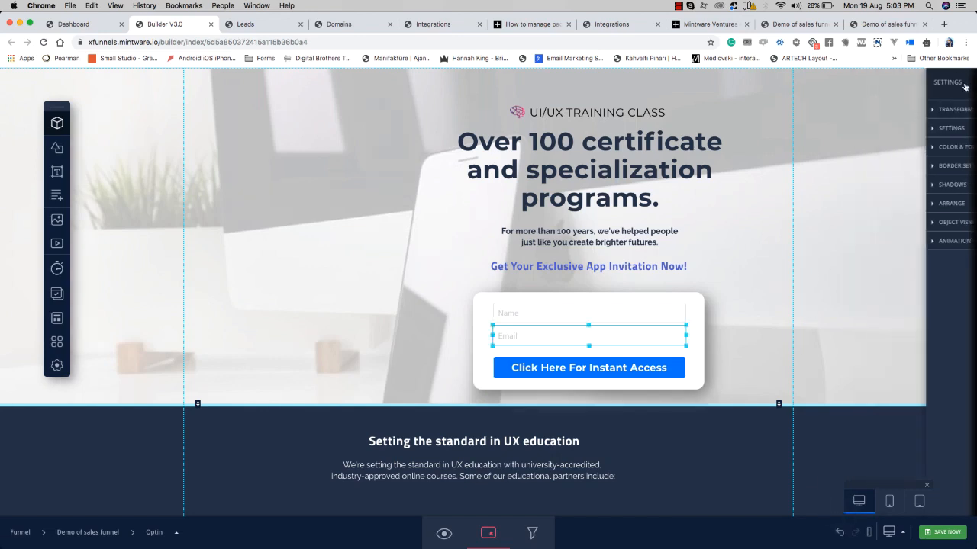
click(752, 322)
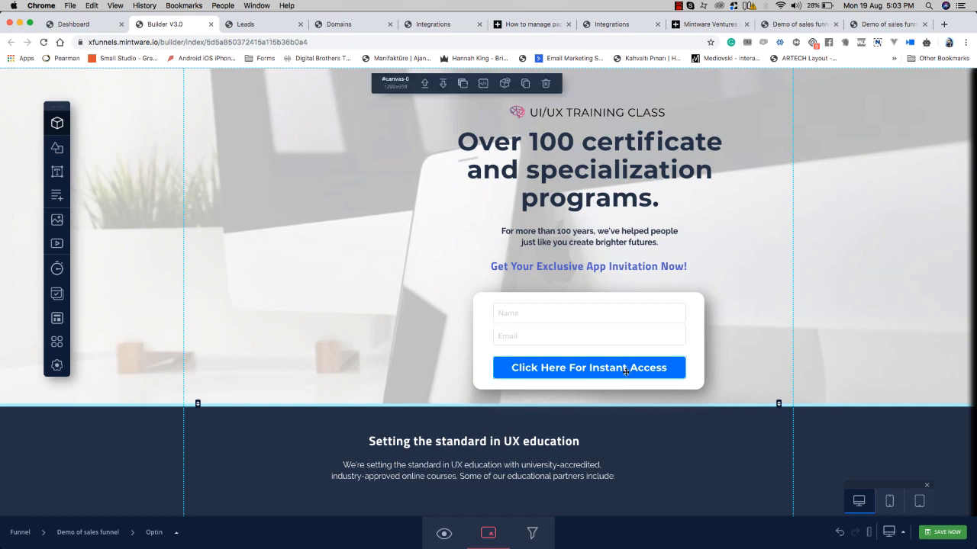
click(676, 270)
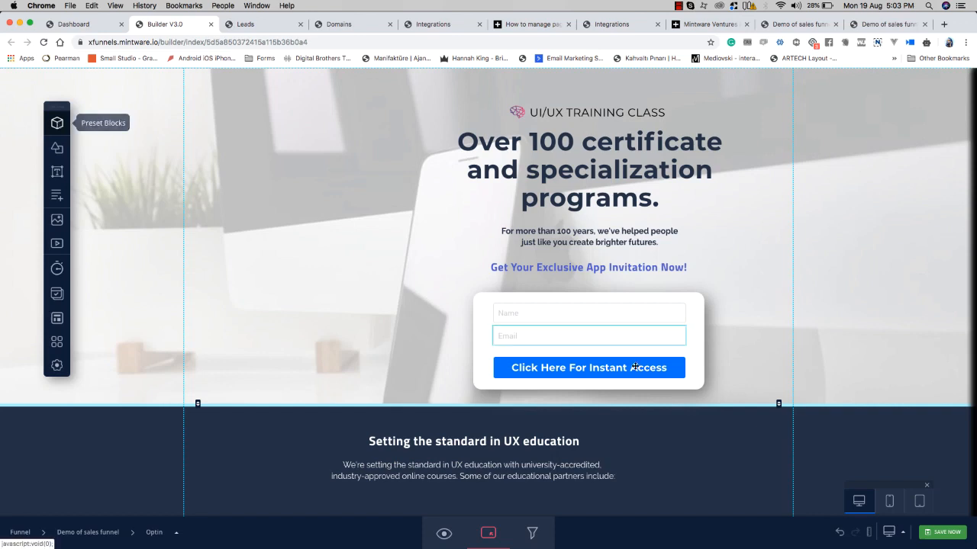
click(927, 488)
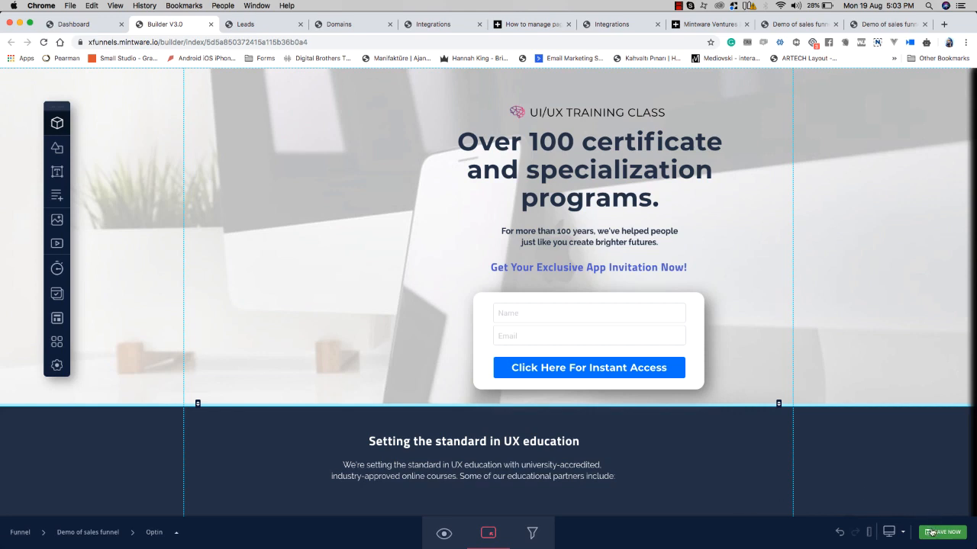
Step: Review the opt-in page's sections from the hero form down to the footer
click(57, 124)
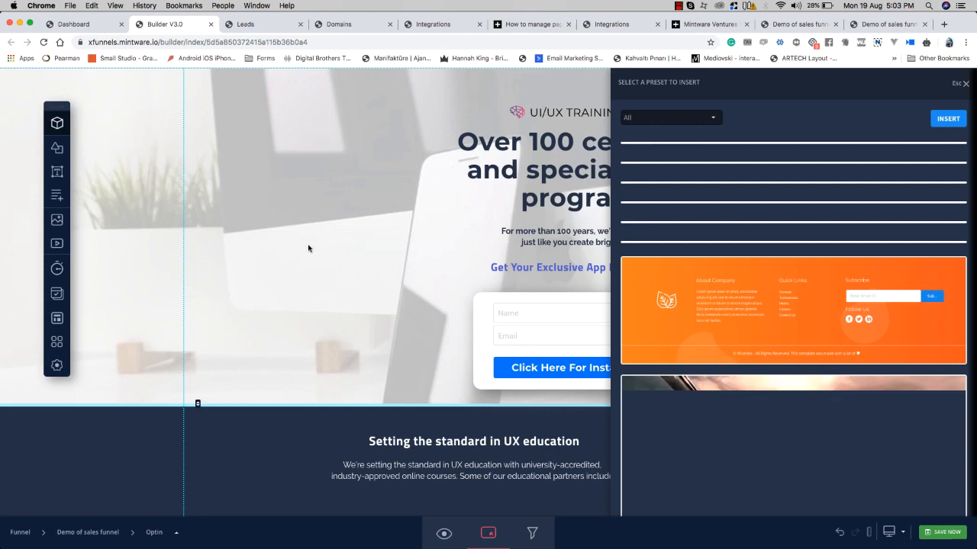
key(Escape)
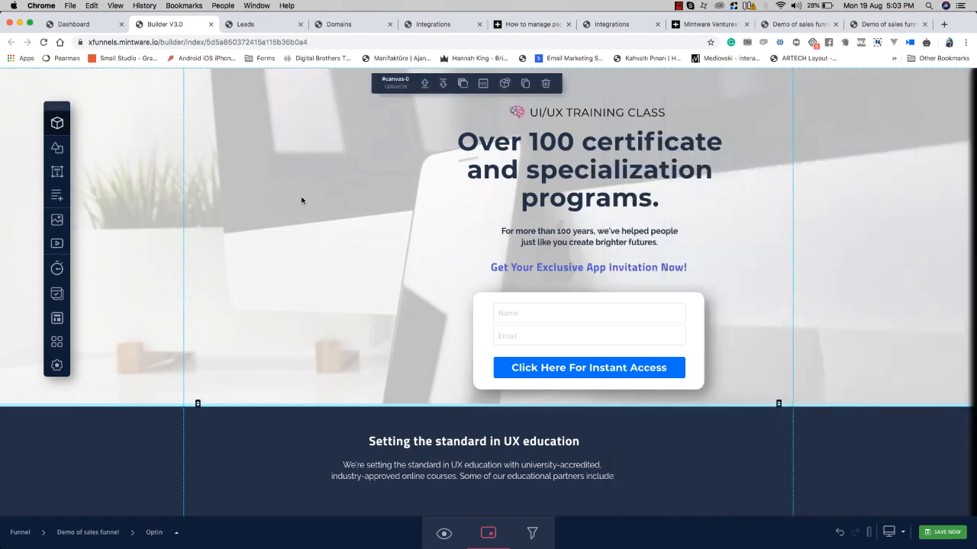
scroll(280, 211, down, 5)
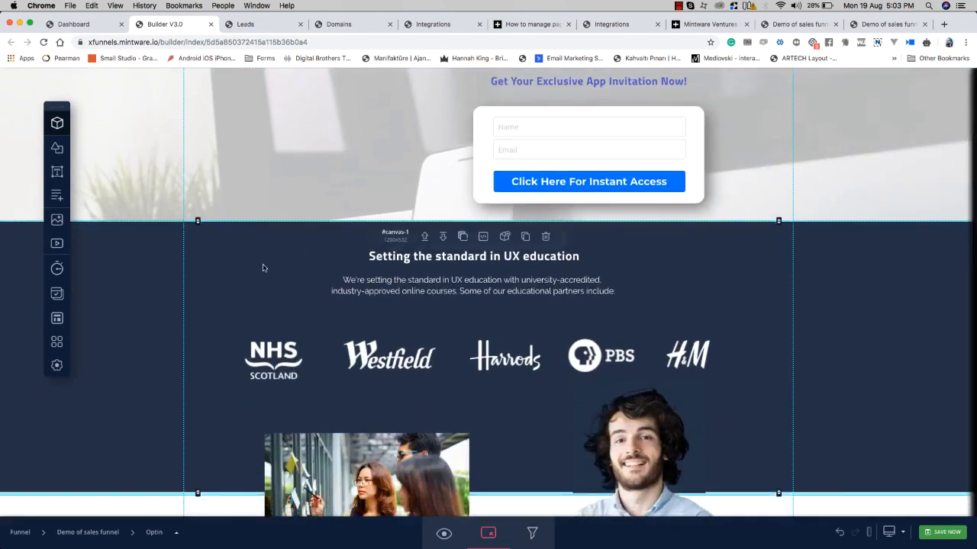
scroll(207, 364, down, 3)
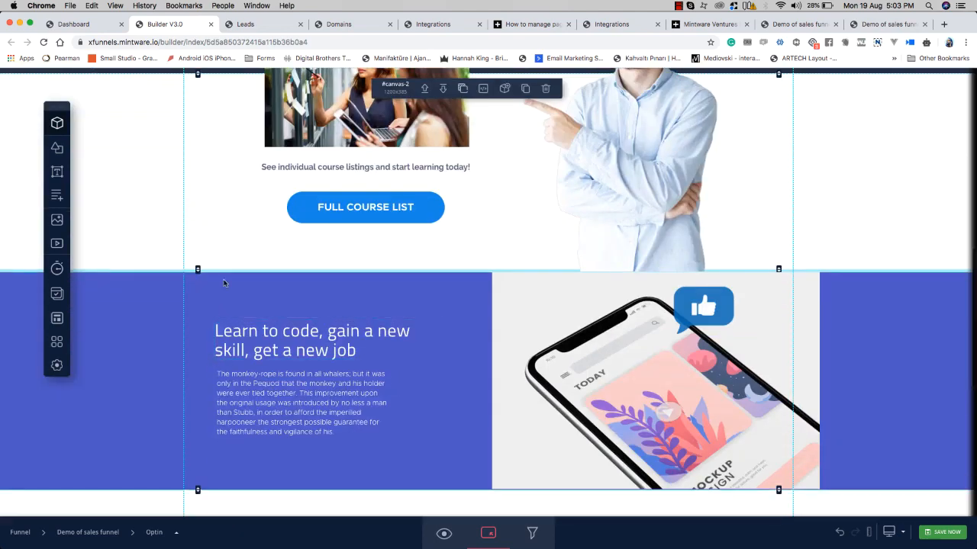
scroll(224, 283, down, 3)
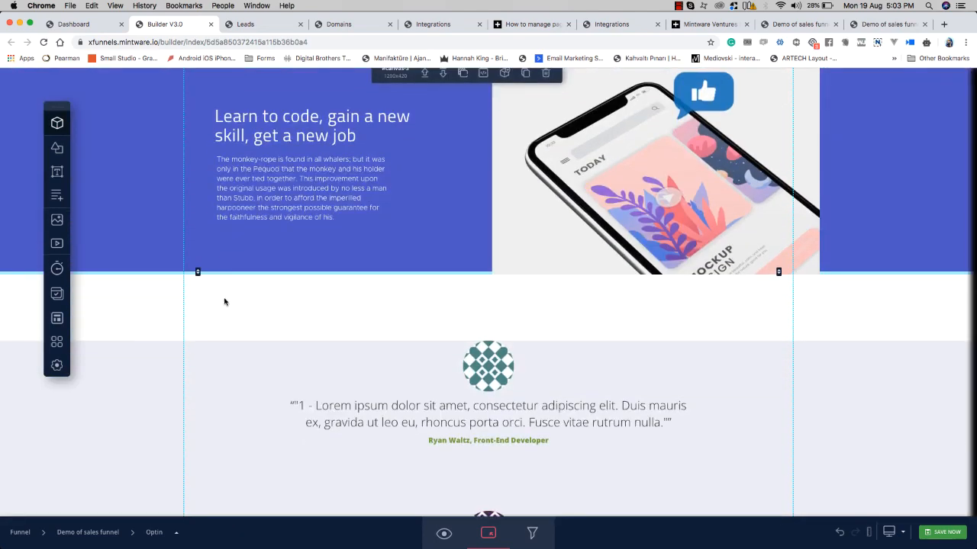
scroll(225, 340, down, 4)
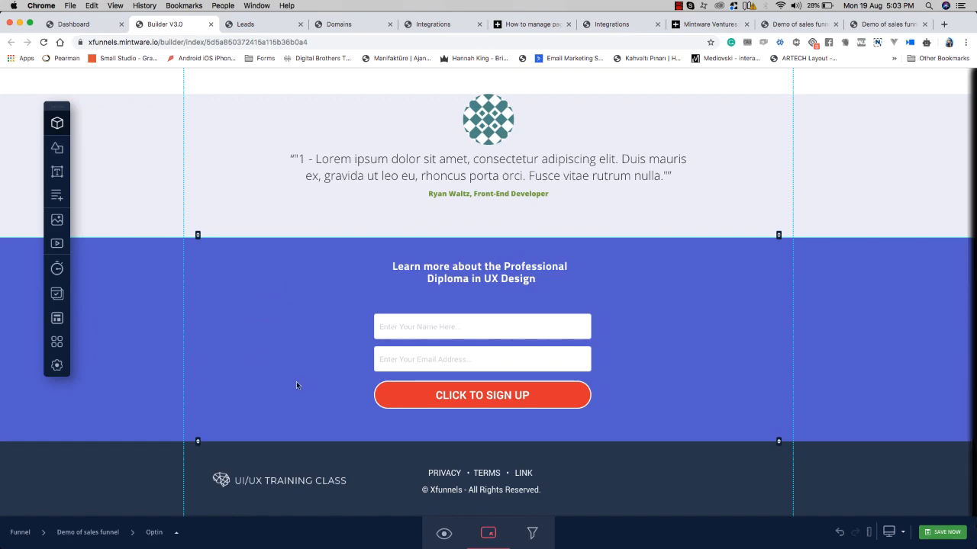
scroll(296, 385, up, 20)
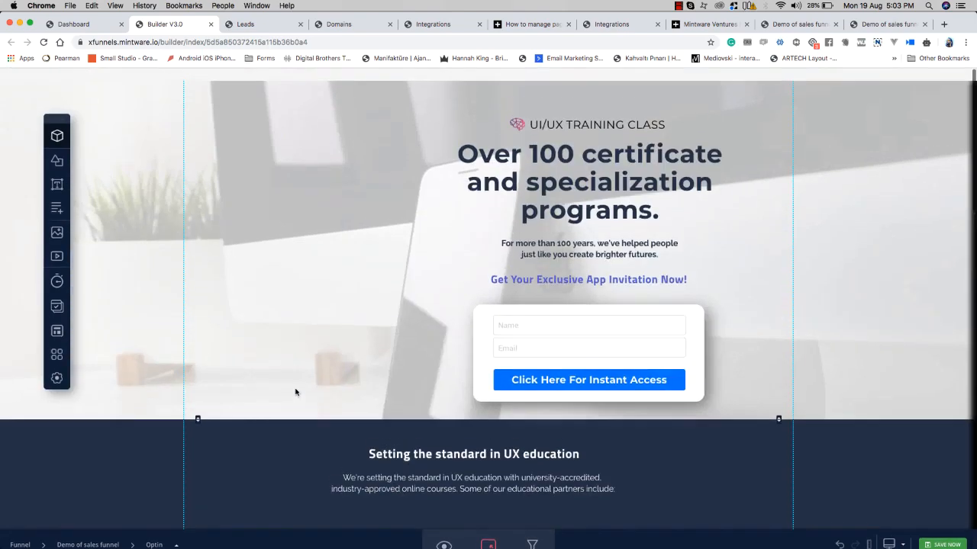
scroll(382, 371, down, 4)
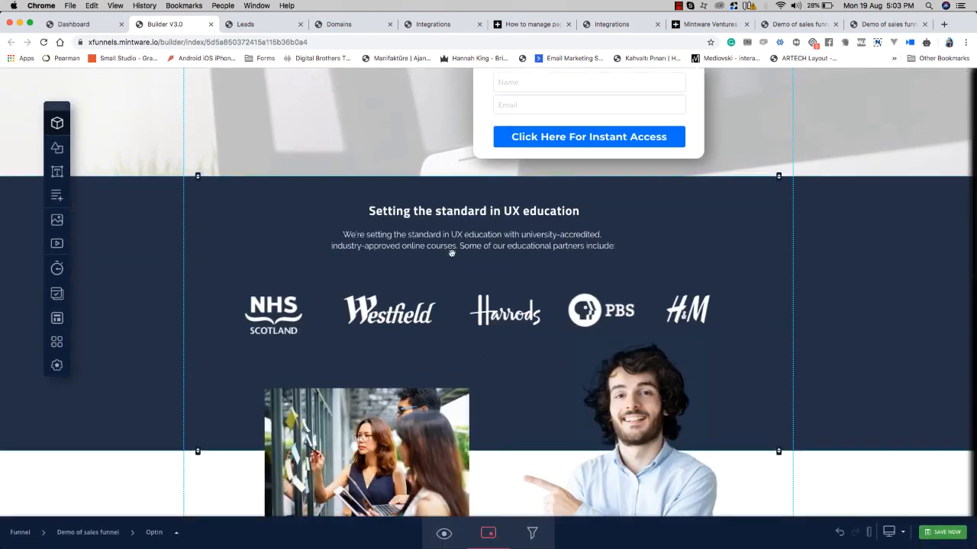
Step: Insert the "Book Demo Today!" preset block from the Call to Action category into the page
click(57, 123)
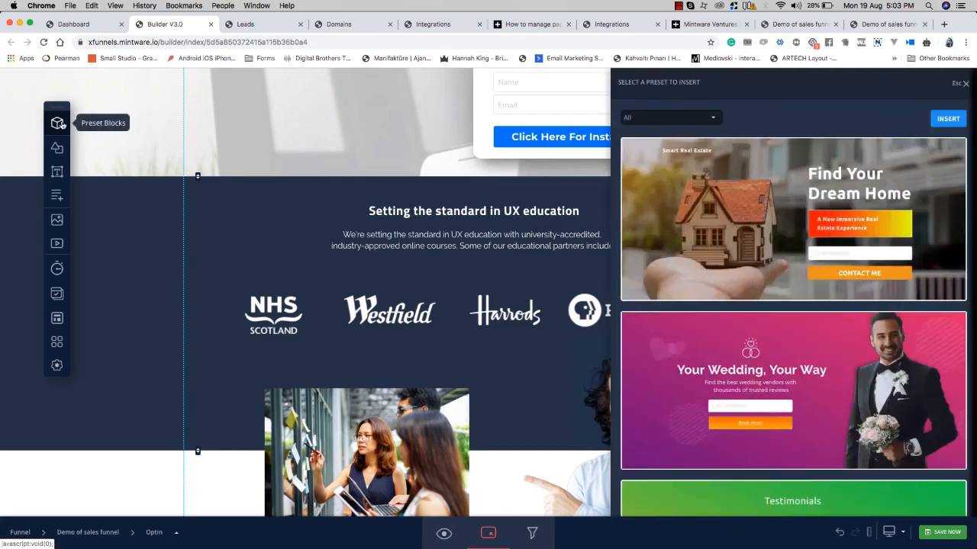
scroll(744, 145, down, 5)
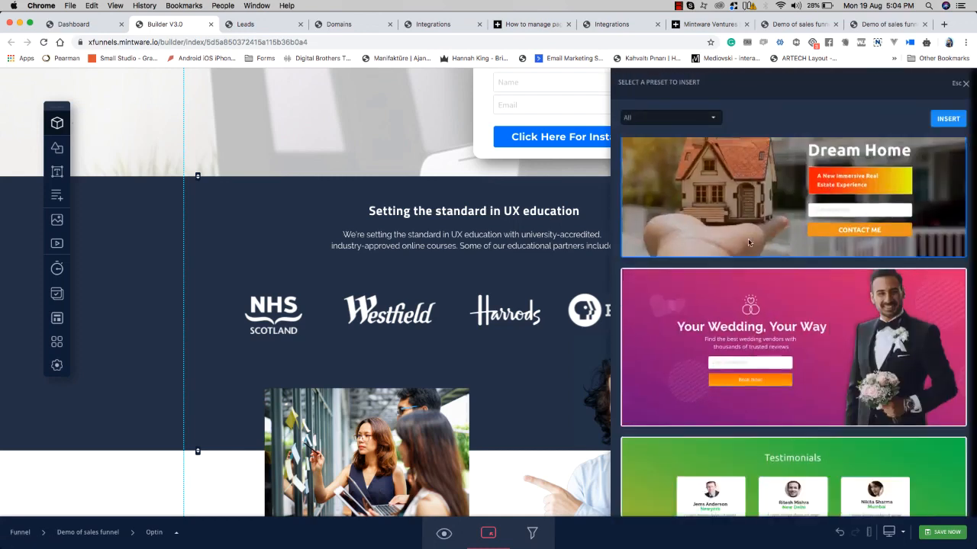
click(705, 119)
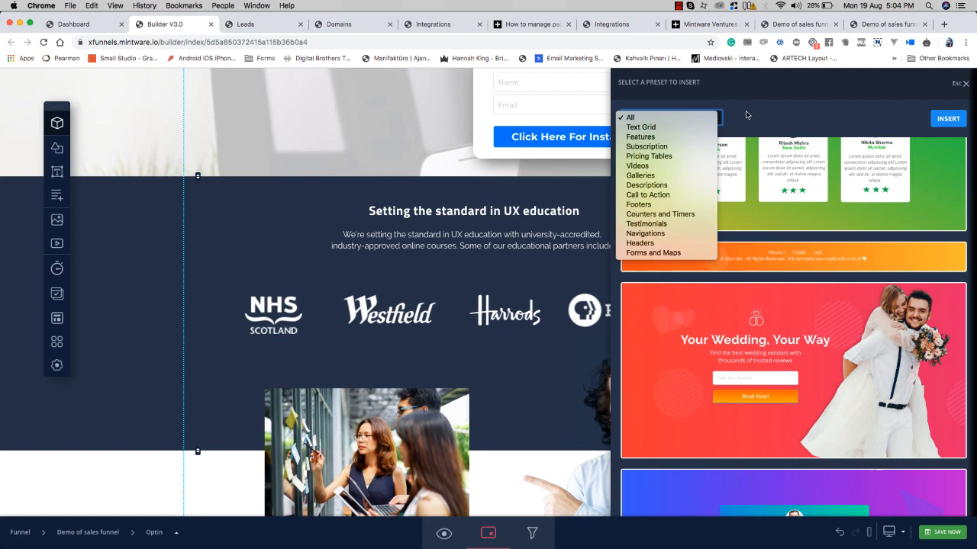
click(660, 195)
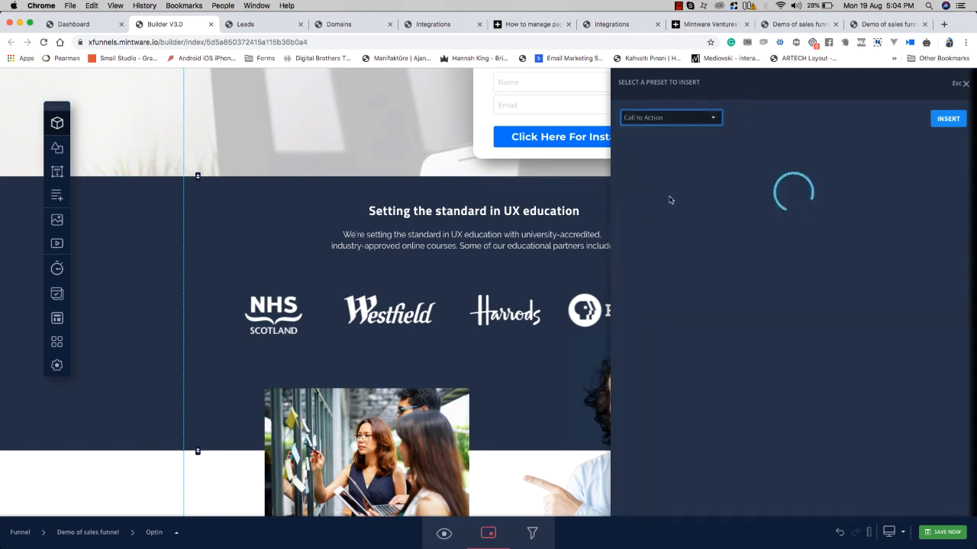
scroll(801, 234, down, 2)
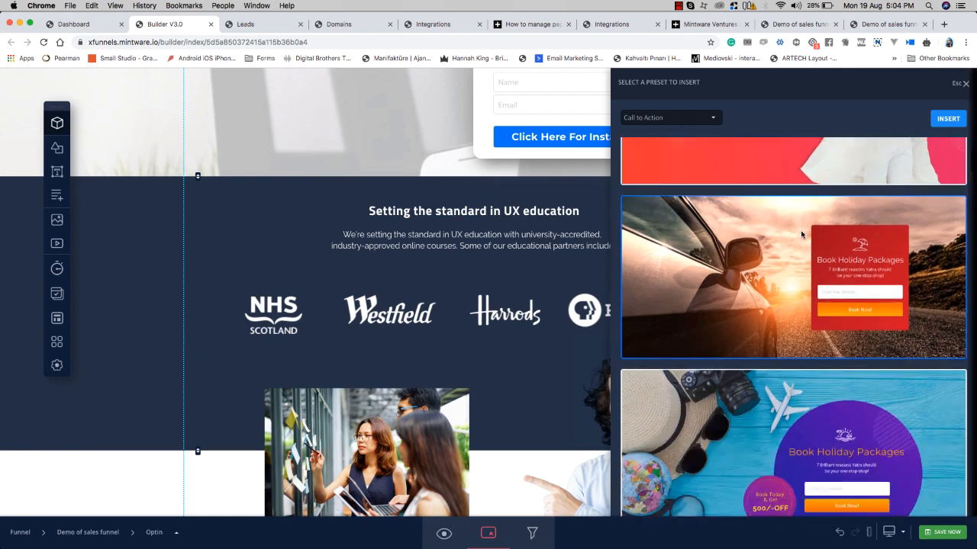
scroll(801, 234, down, 5)
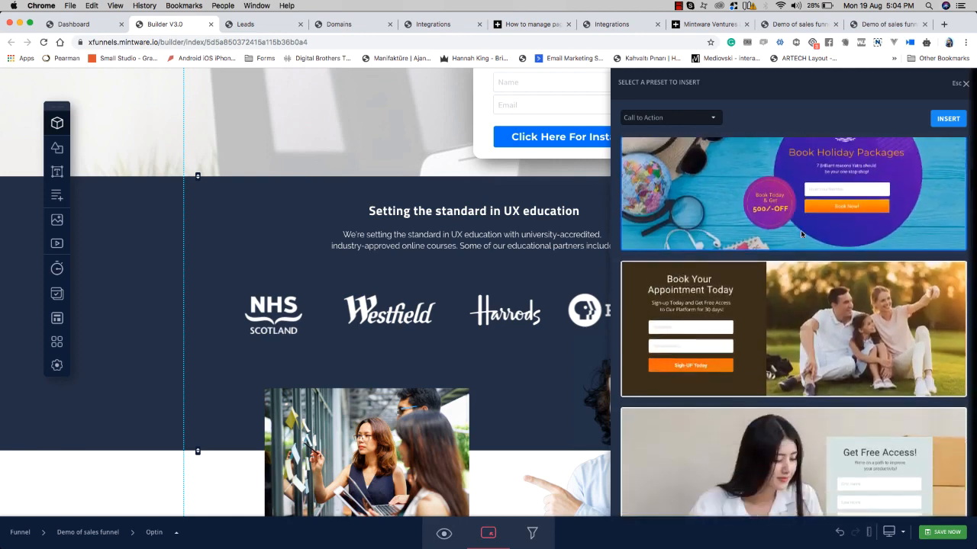
scroll(801, 234, down, 8)
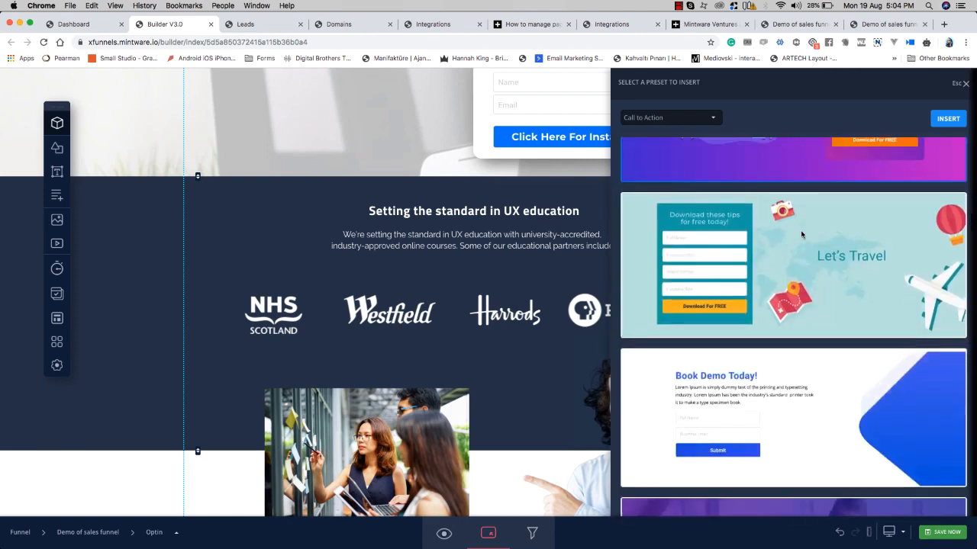
scroll(802, 235, down, 3)
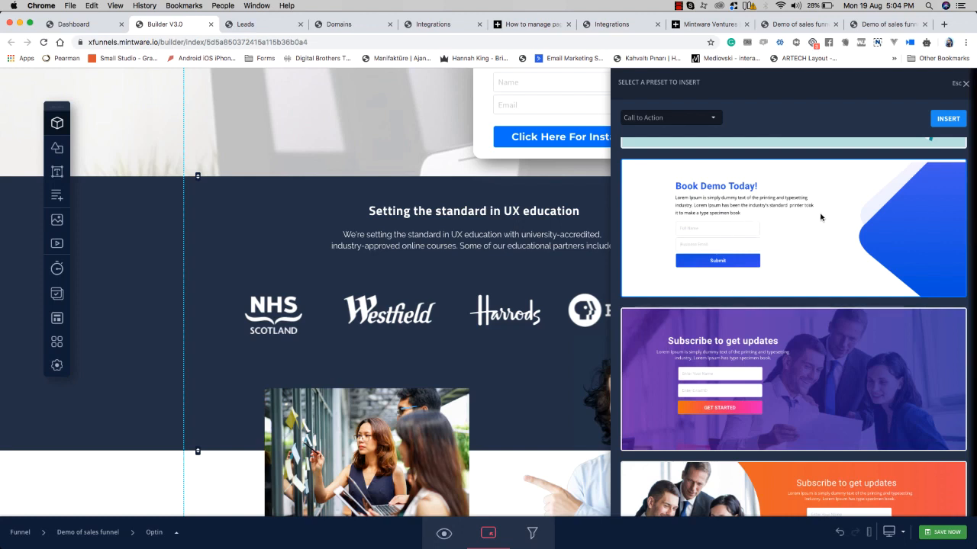
click(820, 218)
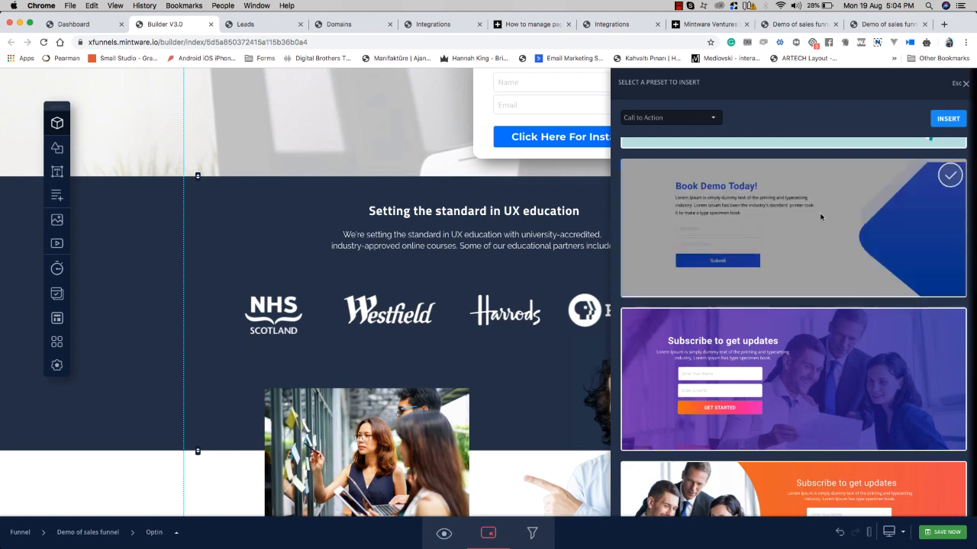
click(950, 118)
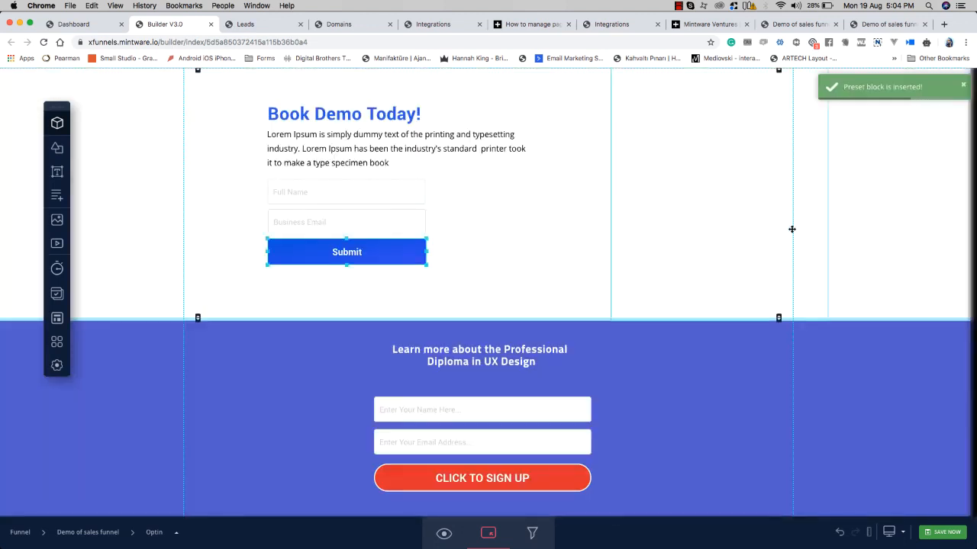
Step: Move the "Book Demo Today!" block up above the testimonials and the "Learn to code" section
scroll(792, 229, up, 2)
scroll(171, 252, down, 4)
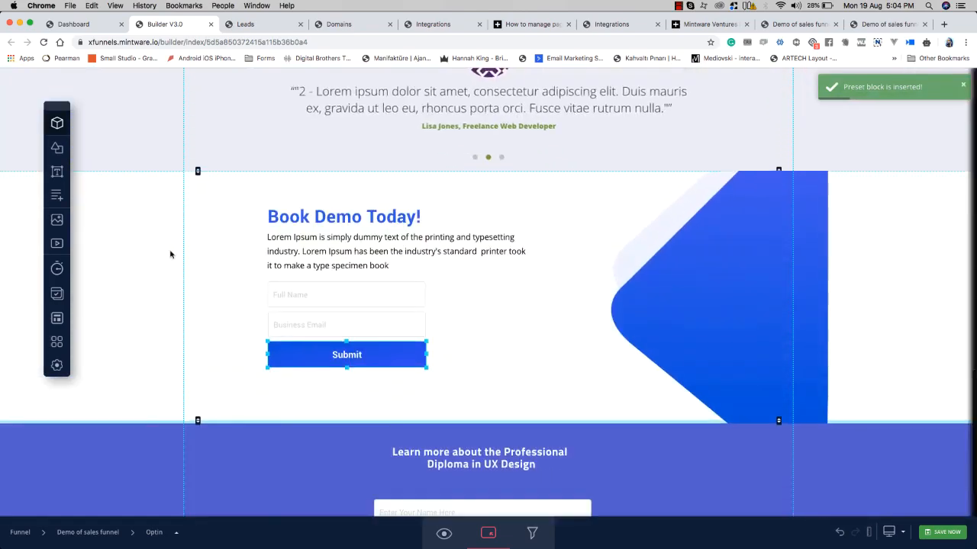
click(214, 197)
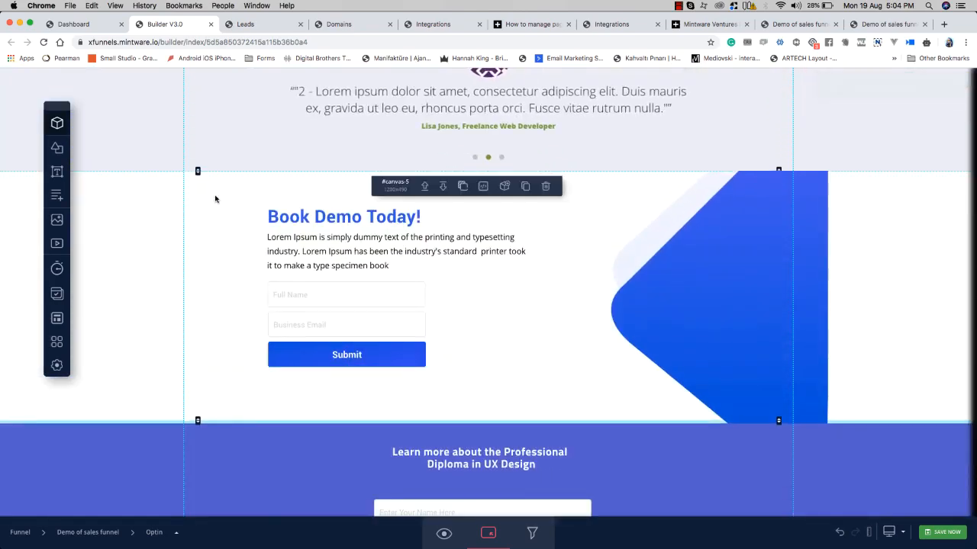
scroll(215, 199, down, 10)
scroll(215, 196, up, 4)
scroll(215, 196, down, 3)
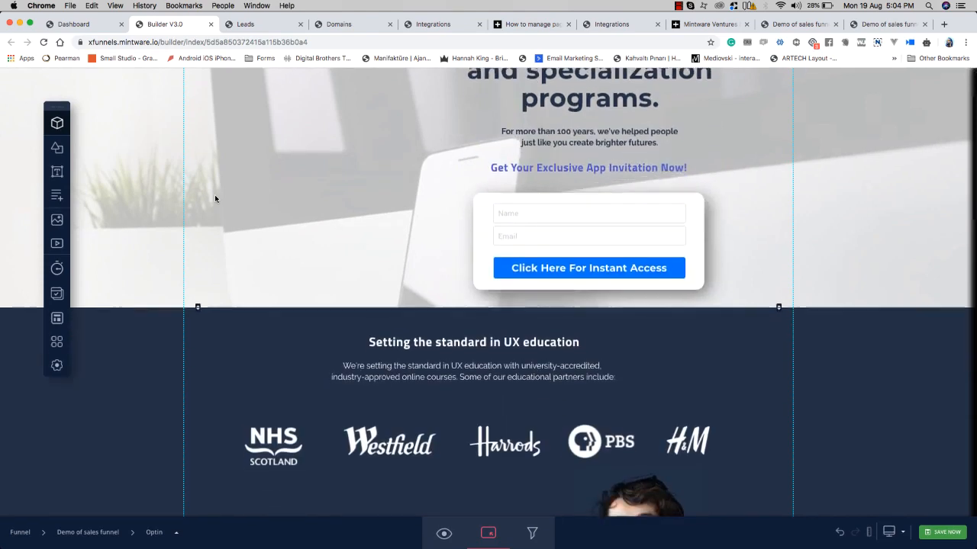
scroll(269, 267, up, 10)
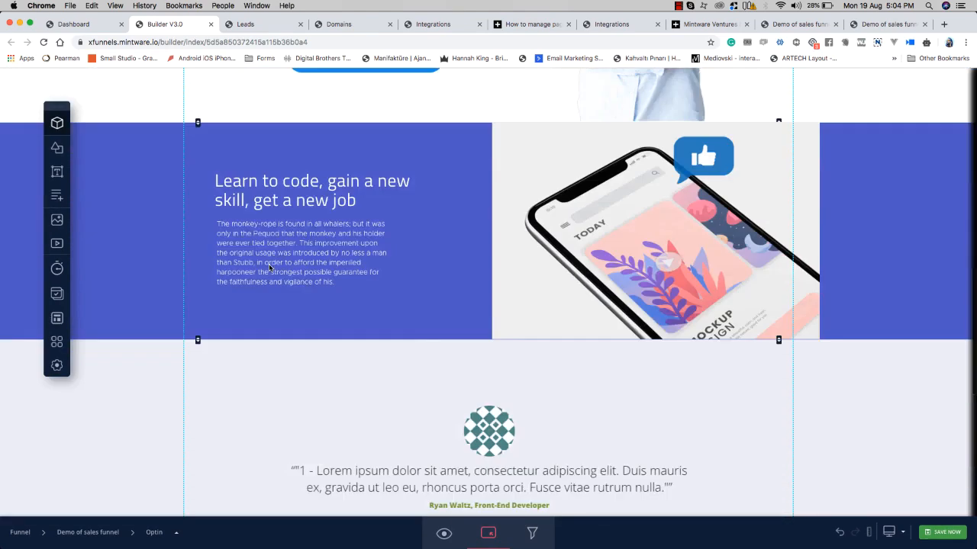
scroll(269, 267, down, 2)
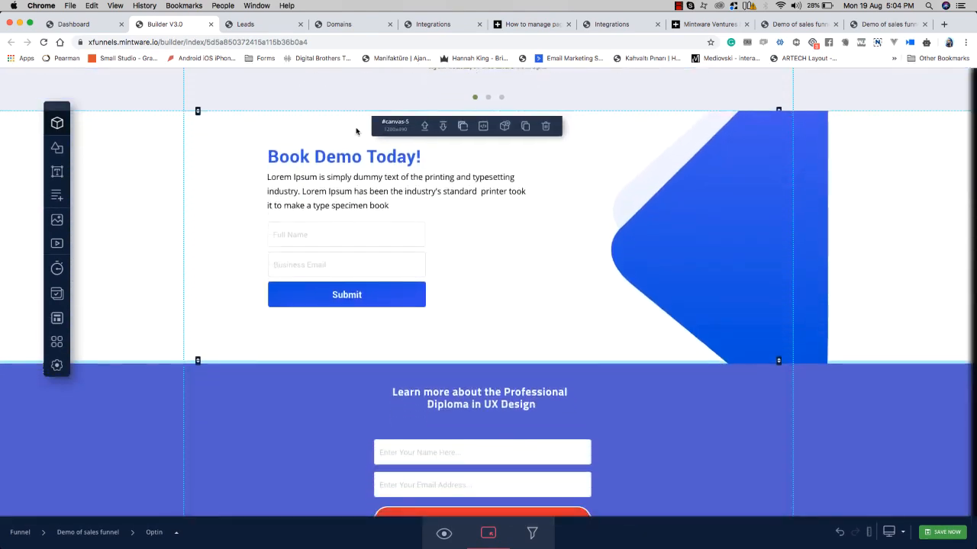
click(424, 130)
scroll(420, 135, up, 5)
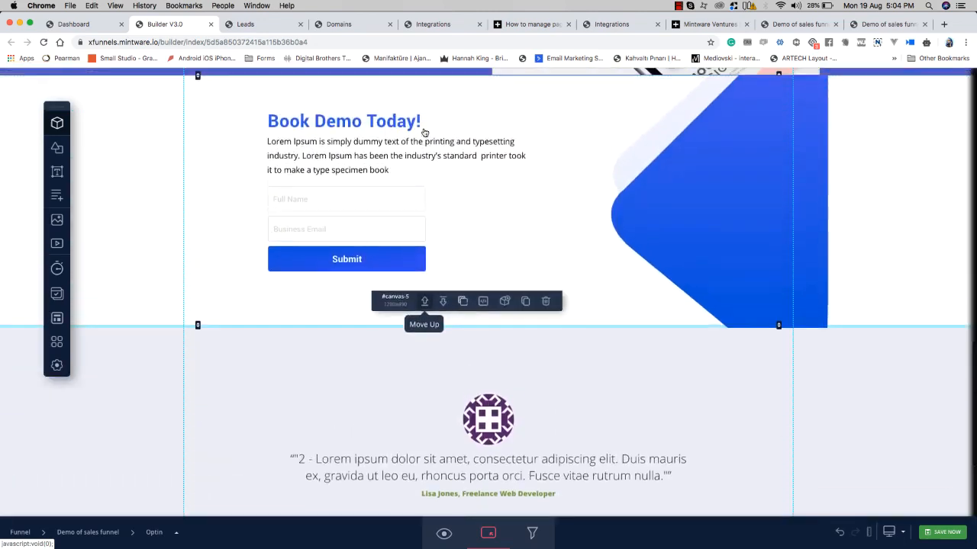
click(424, 207)
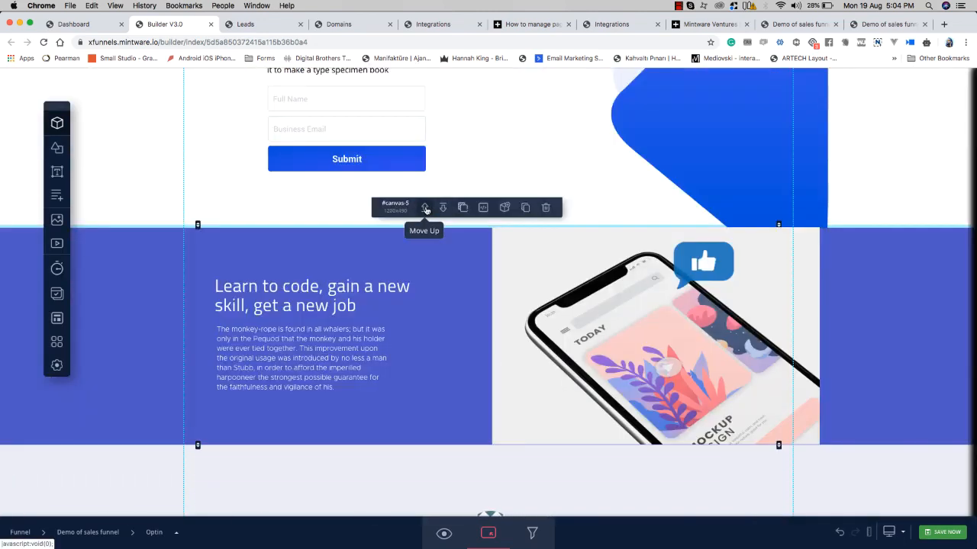
Step: Move the "Book Demo Today!" block up above the course list and "Setting the standard in UX education" sections, directly below the hero
scroll(425, 206, up, 3)
scroll(425, 206, up, 2)
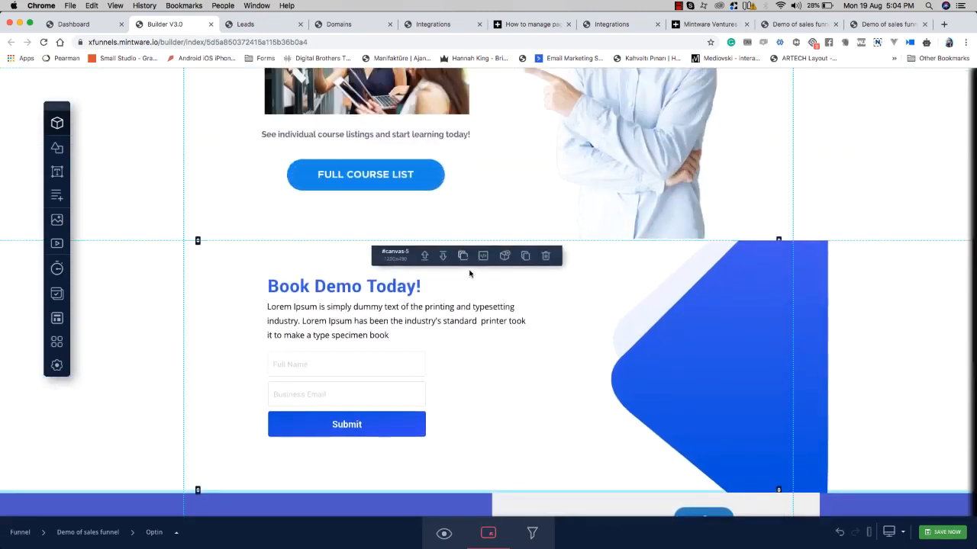
click(422, 256)
scroll(423, 259, up, 4)
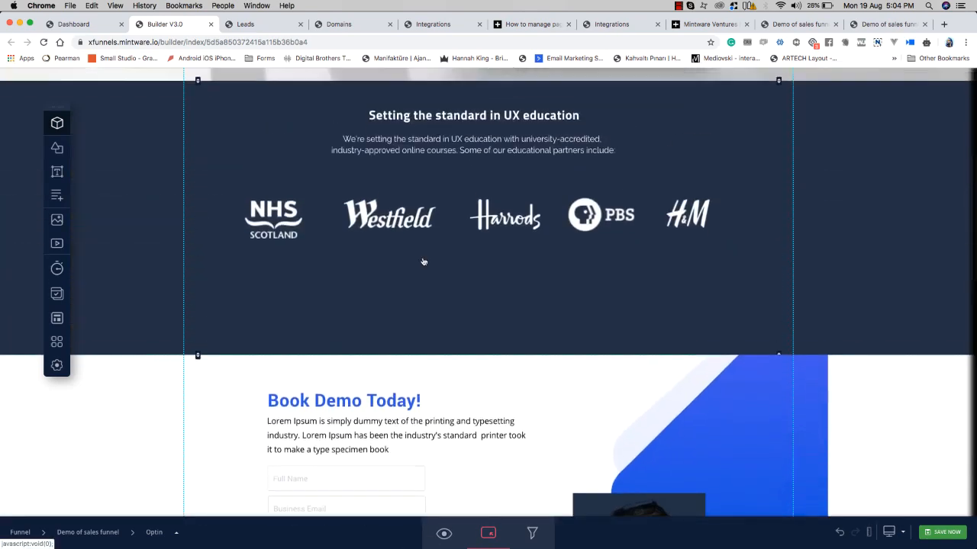
scroll(423, 262, down, 2)
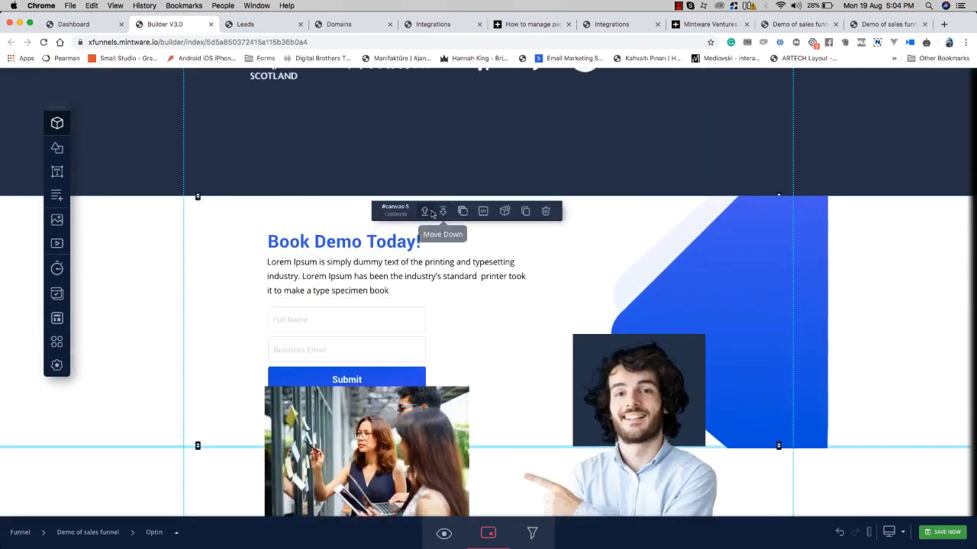
click(428, 211)
scroll(428, 214, up, 8)
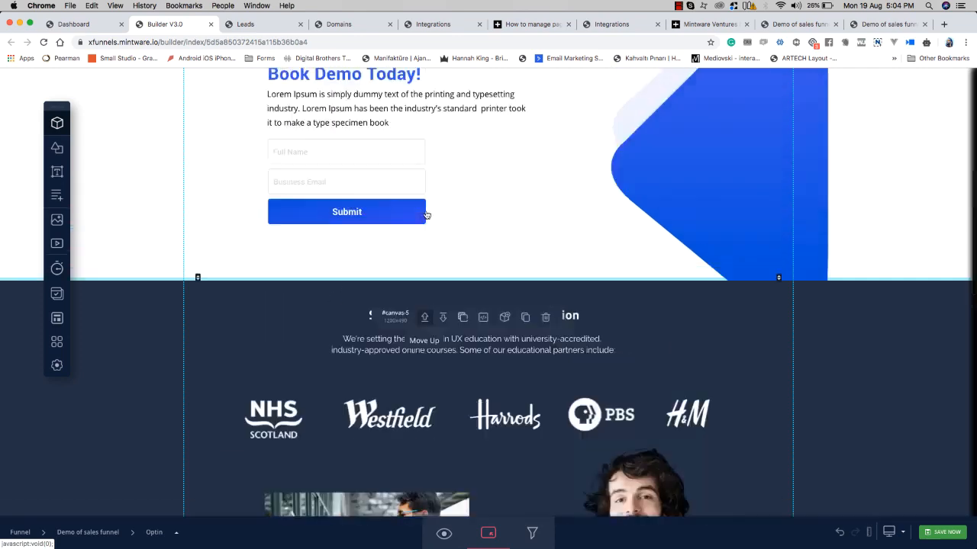
Step: Examine the new section order from the hero form through the "Book Demo Today!" block to the course list
scroll(383, 200, down, 2)
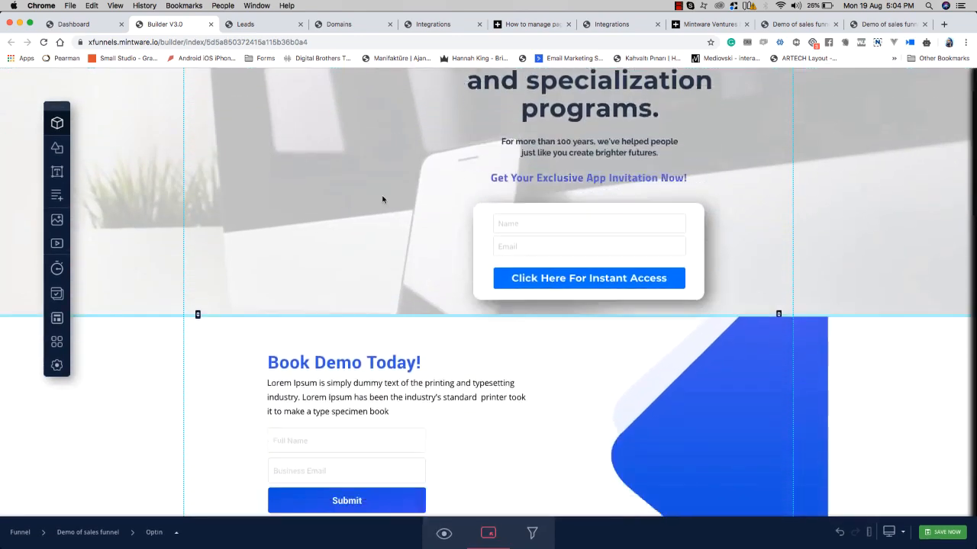
scroll(384, 201, up, 2)
click(383, 200)
scroll(379, 198, down, 4)
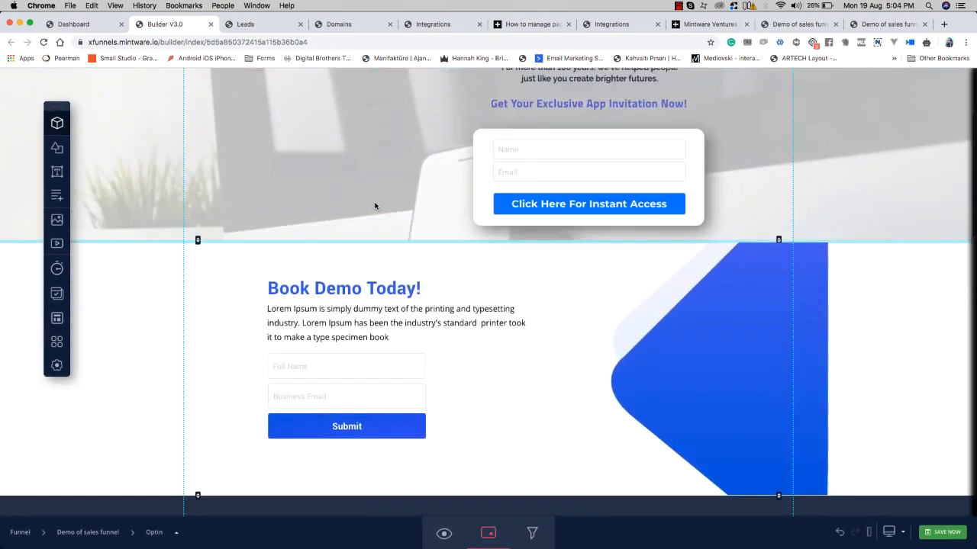
scroll(375, 207, up, 3)
scroll(375, 207, down, 5)
scroll(374, 205, up, 4)
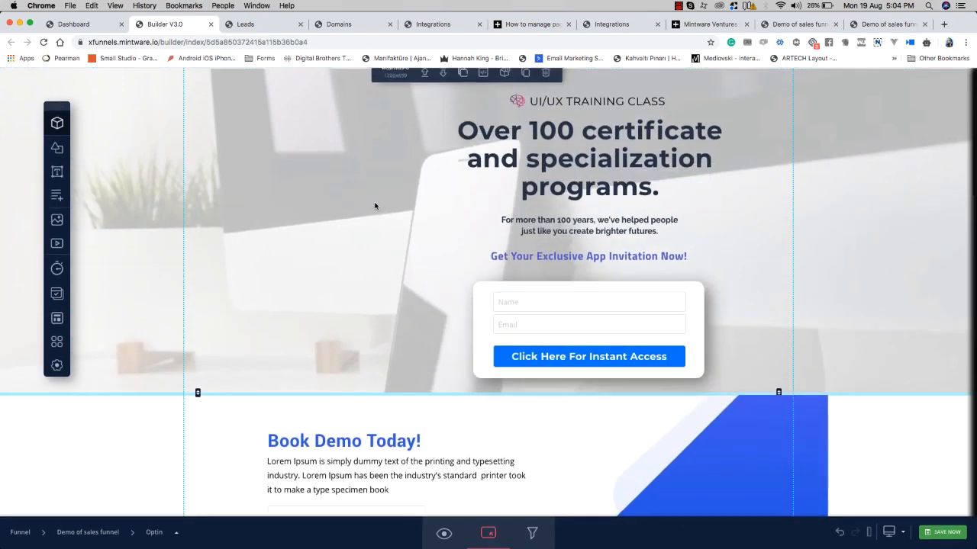
scroll(375, 205, down, 3)
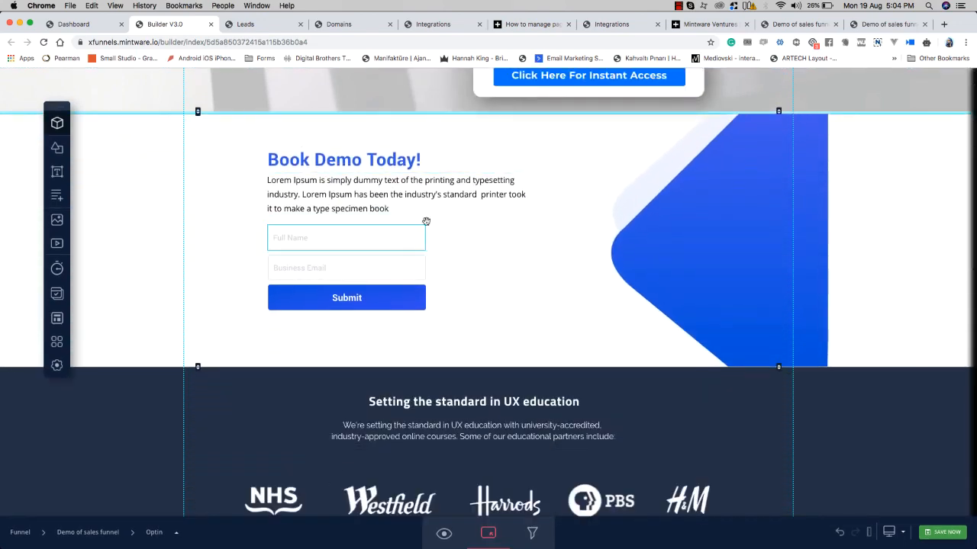
scroll(403, 337, down, 3)
scroll(404, 336, down, 3)
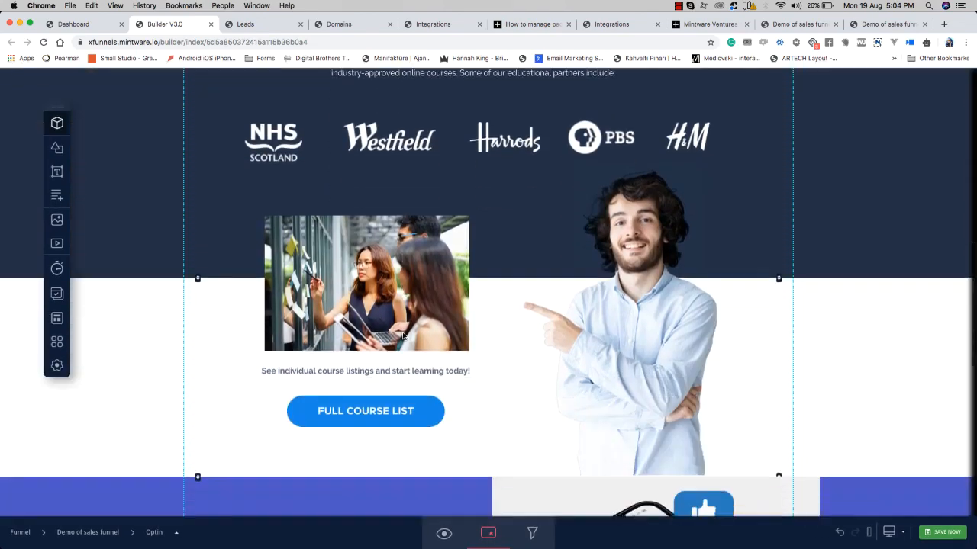
scroll(458, 358, up, 2)
scroll(514, 378, down, 3)
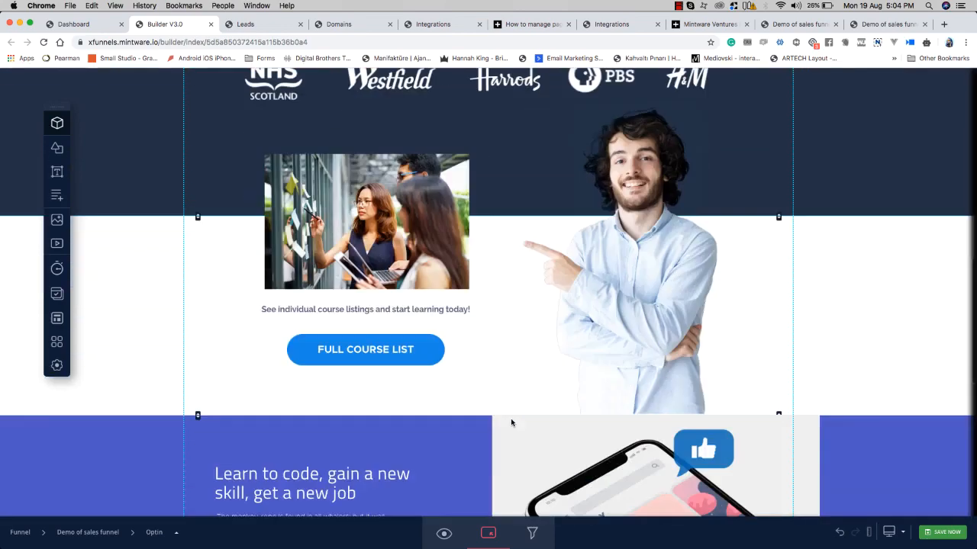
scroll(510, 418, up, 10)
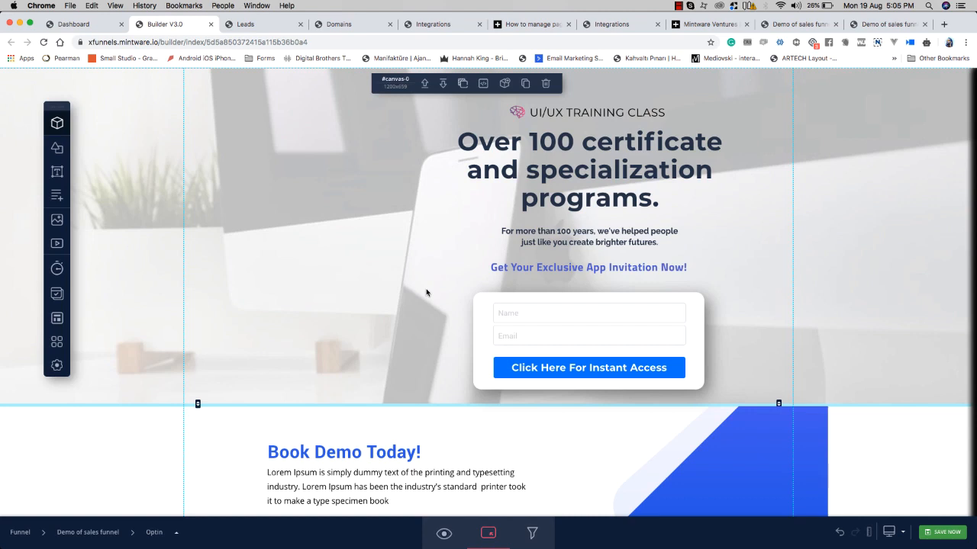
scroll(427, 293, down, 3)
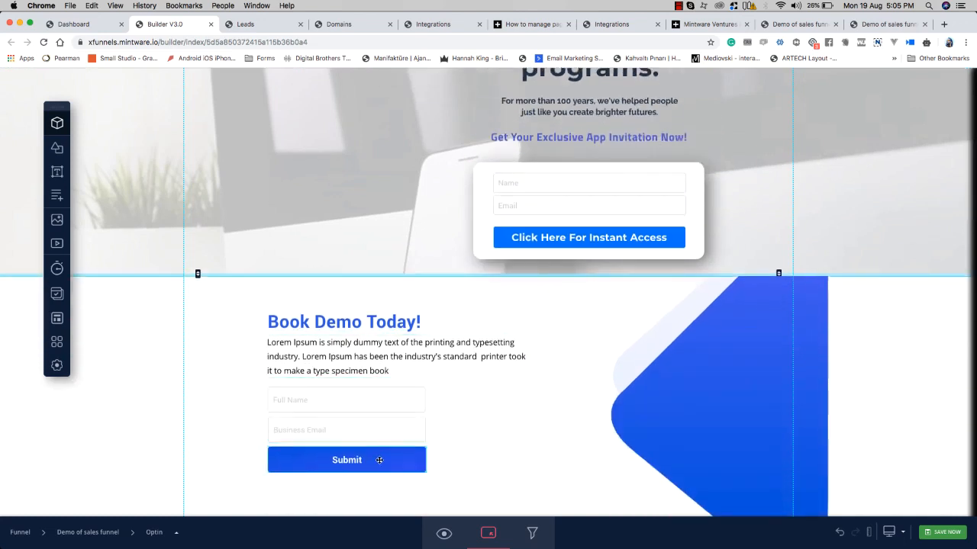
scroll(506, 342, up, 1)
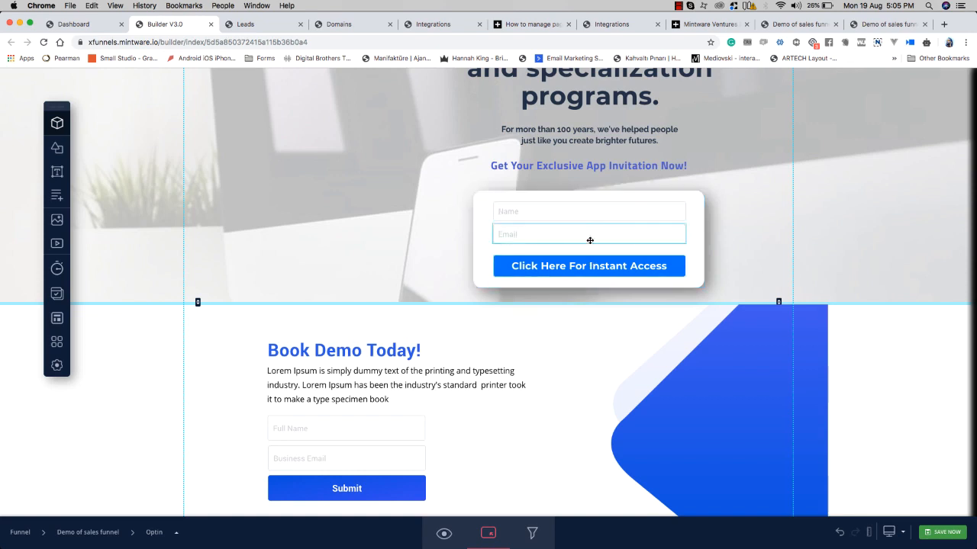
Step: Insert a video into the empty side of the hero section beside the headline, enlarged to about 499 by 279
scroll(589, 241, up, 3)
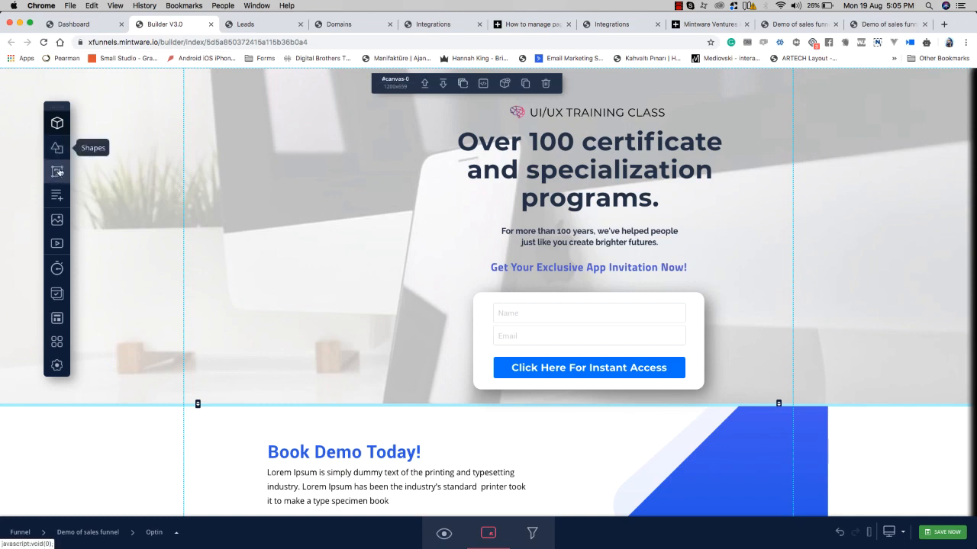
click(57, 244)
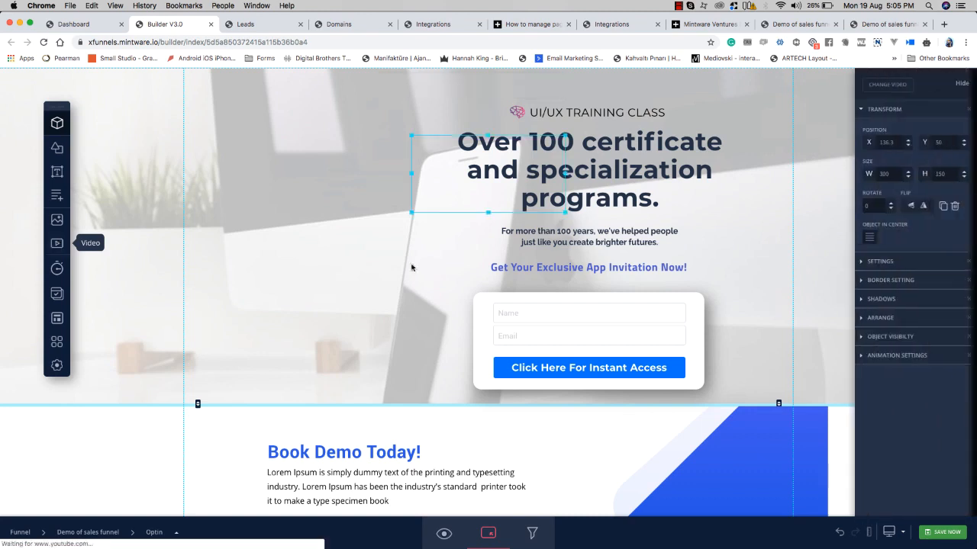
drag(506, 180, 295, 230)
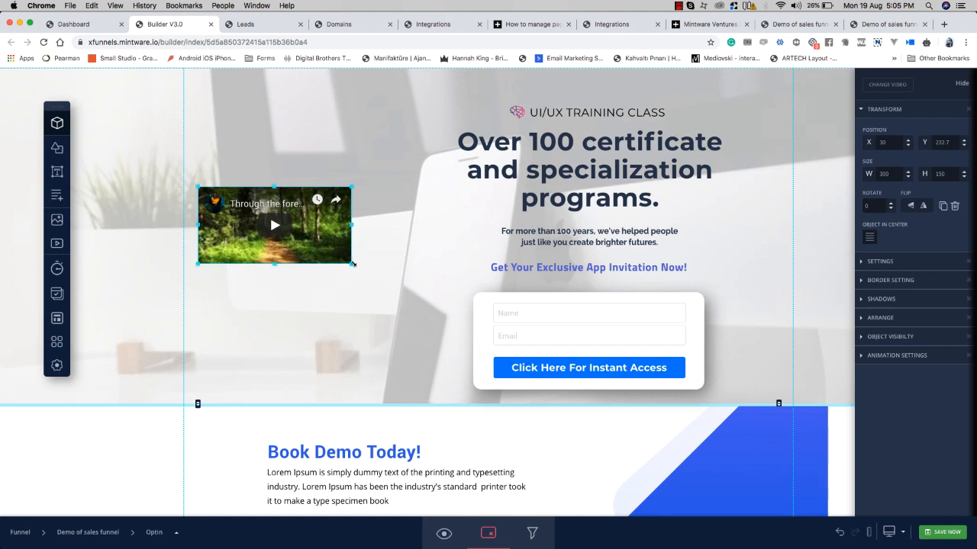
drag(405, 305, 452, 330)
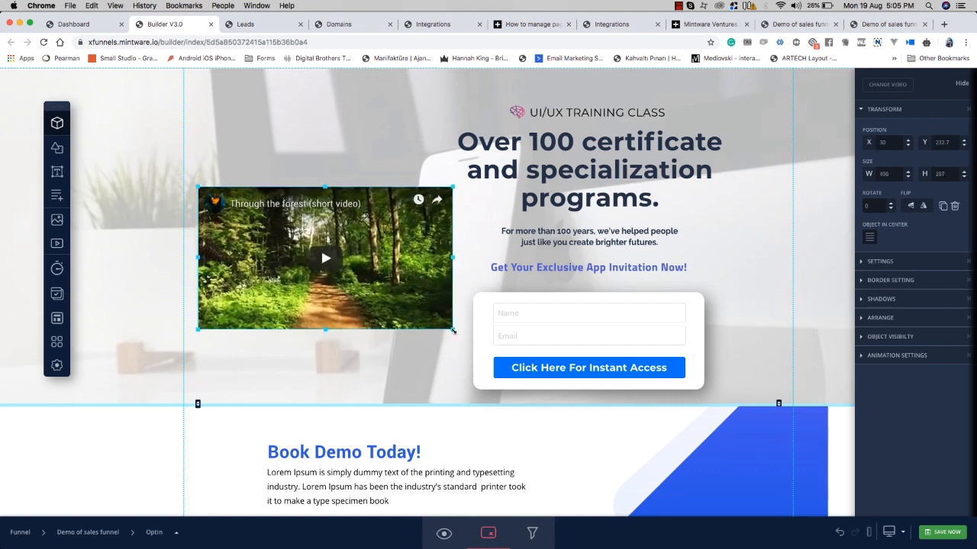
drag(386, 287, 389, 298)
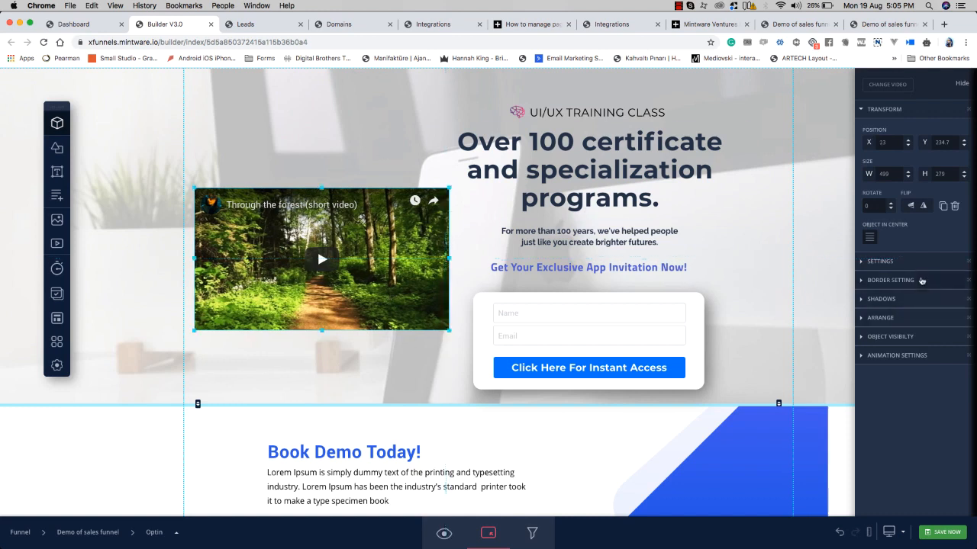
Step: Give the hero video a solid border in grey #7b7b7b
click(918, 280)
click(881, 313)
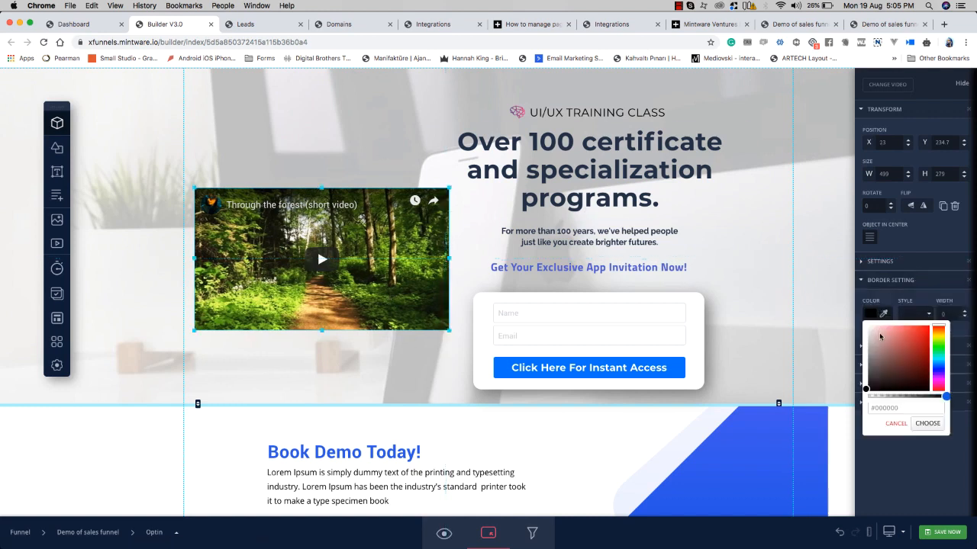
mouse_move(879, 337)
mouse_down()
mouse_move(863, 327)
mouse_move(862, 363)
mouse_up()
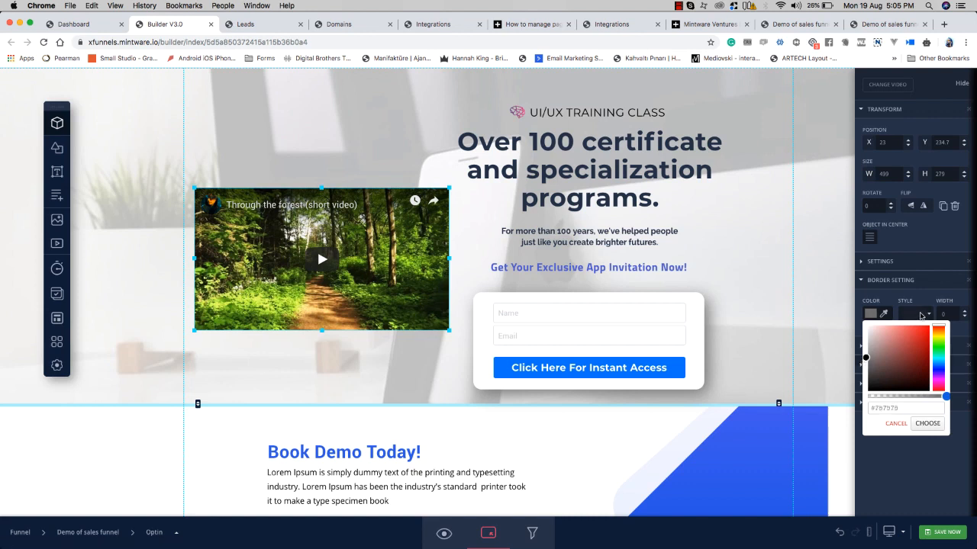
click(919, 313)
click(937, 322)
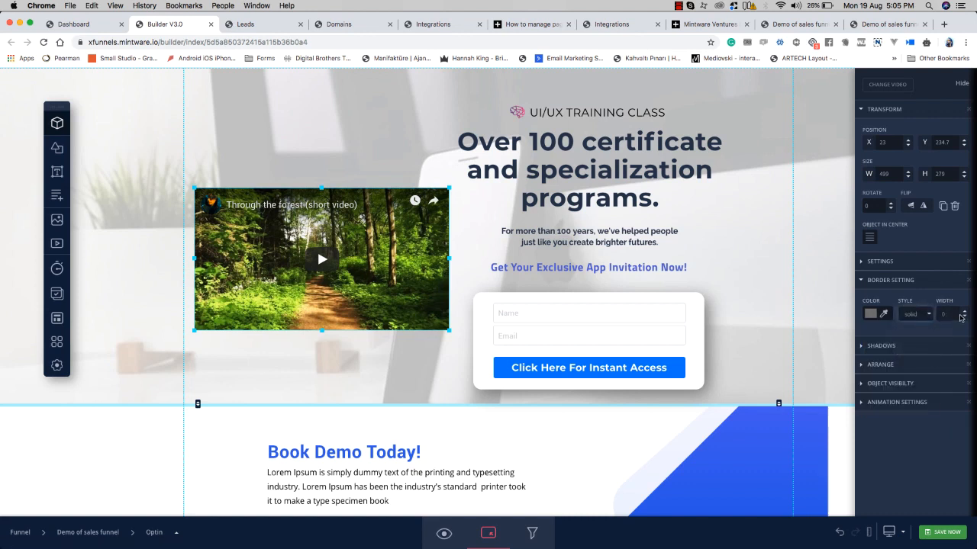
Step: Set the hero video's border width to 5
click(964, 311)
click(965, 312)
click(965, 312)
click(965, 311)
click(964, 311)
click(964, 311)
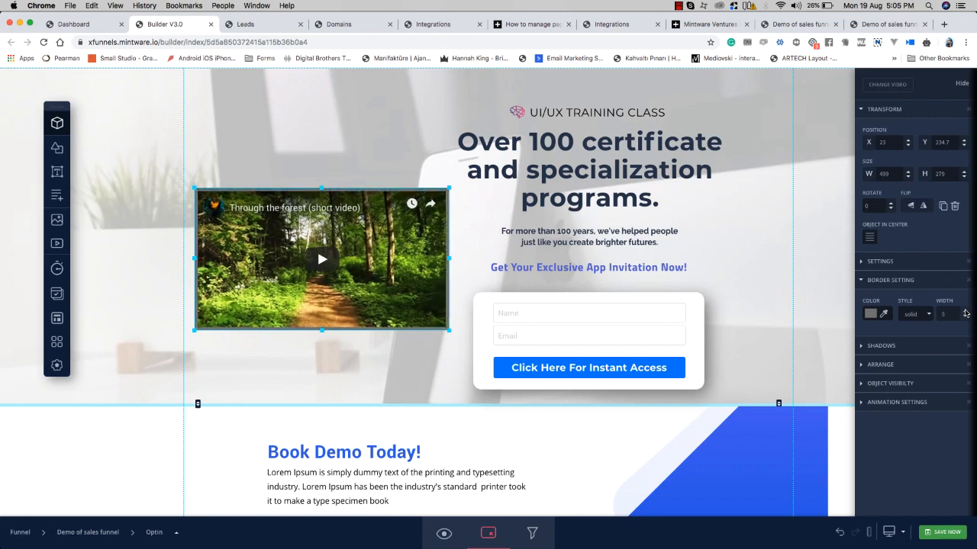
click(964, 319)
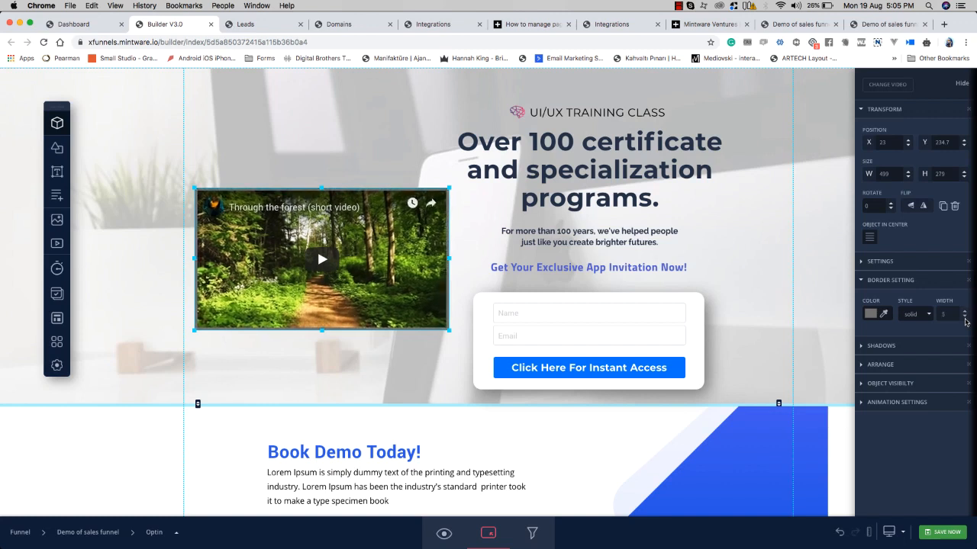
Step: Recolor the video's border to blue #2643c2 and nudge the video slightly up and to the left
click(876, 311)
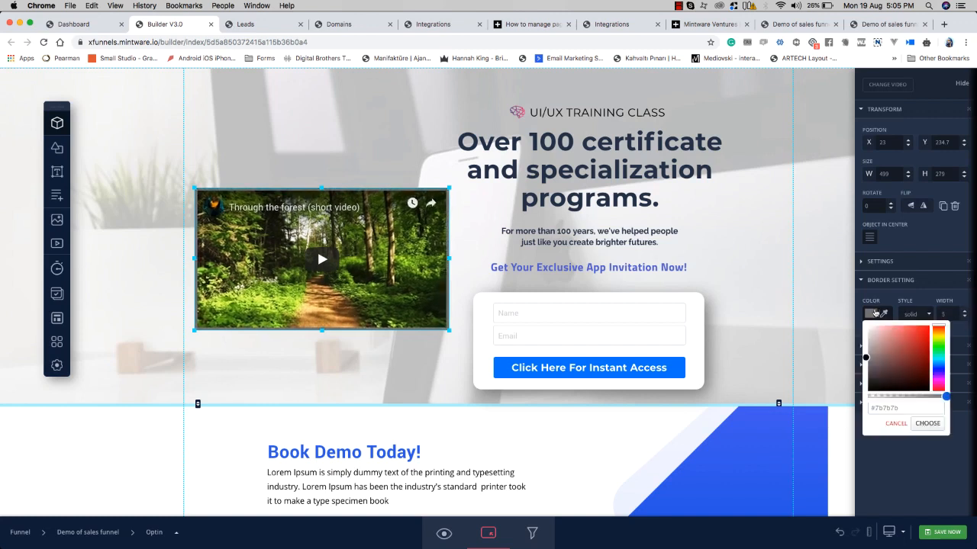
click(938, 369)
mouse_move(924, 359)
mouse_down()
mouse_move(908, 353)
mouse_move(918, 344)
mouse_up()
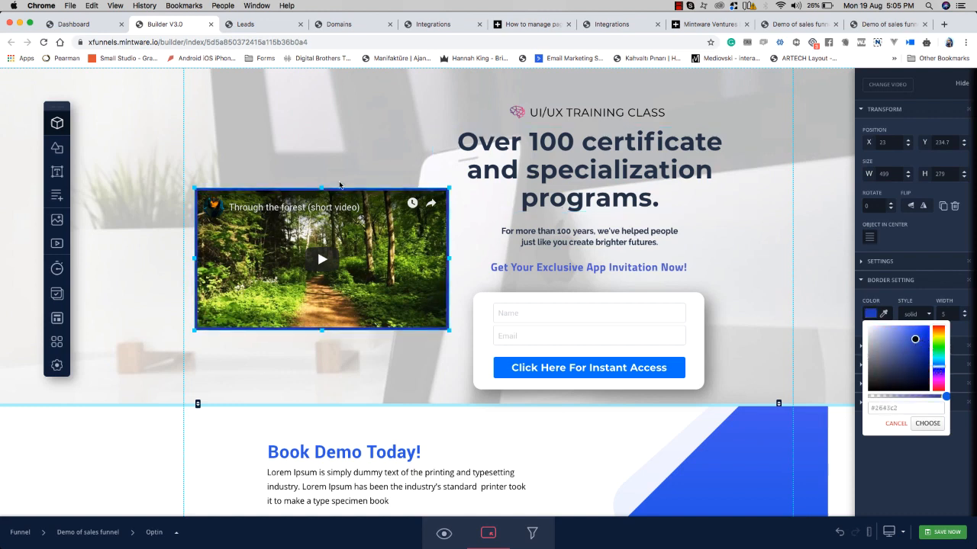
click(339, 183)
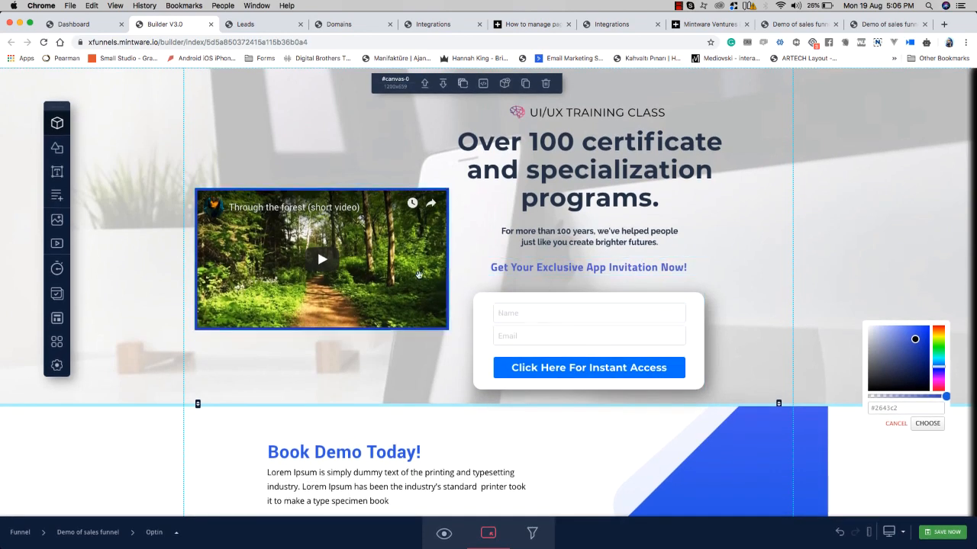
mouse_move(420, 274)
mouse_down()
mouse_move(419, 338)
mouse_move(419, 258)
mouse_move(419, 282)
mouse_move(416, 272)
mouse_up()
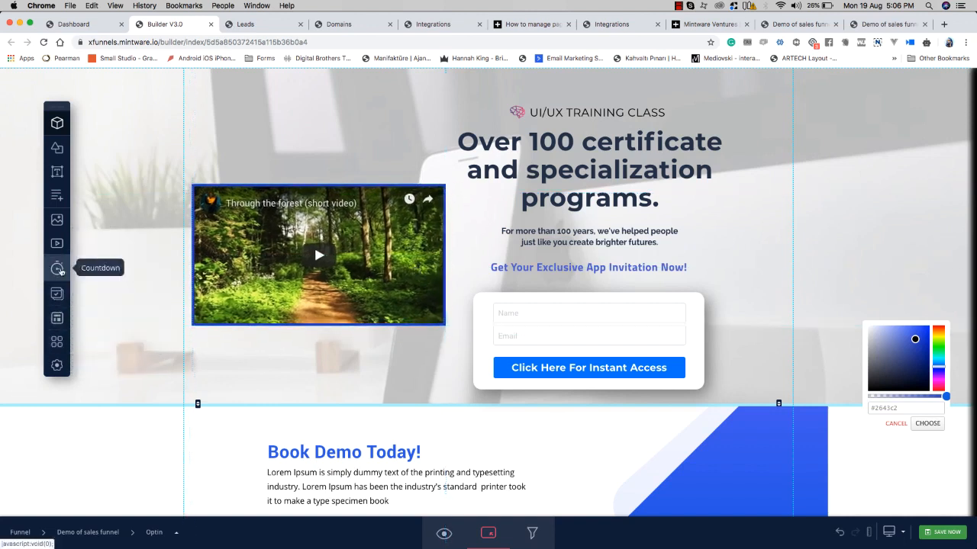
Step: Insert the countdown with white digits on blue tiles, place it directly below the hero video and shrink it to about 517 by 138
click(58, 269)
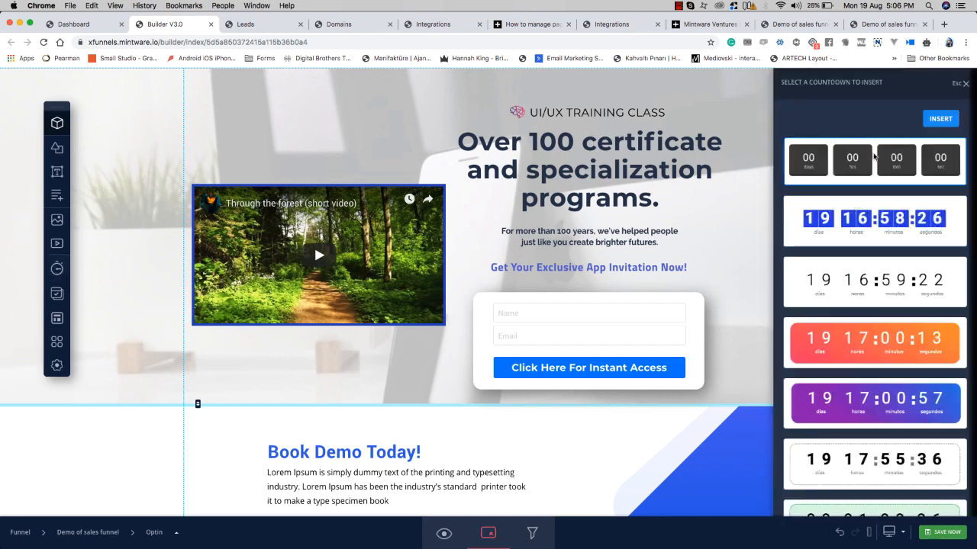
scroll(877, 265, down, 5)
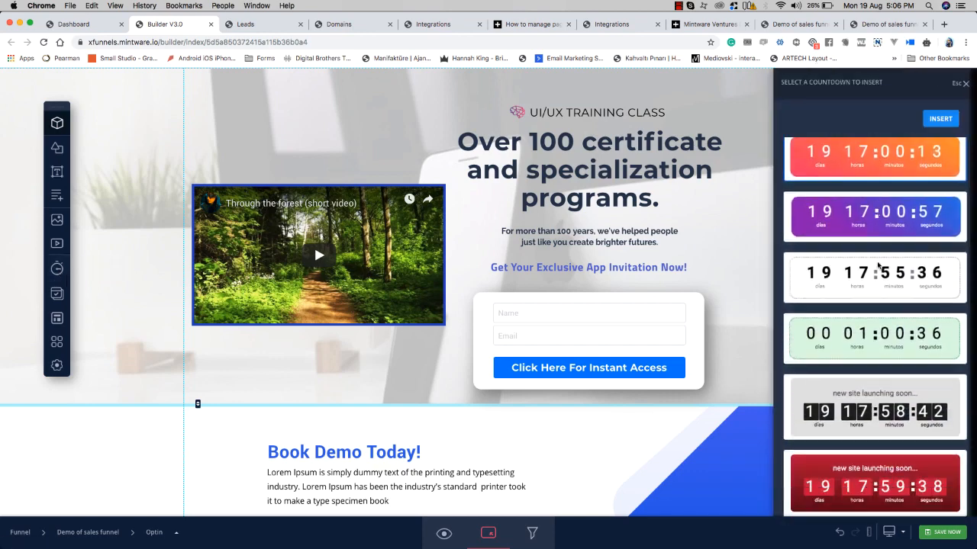
click(877, 265)
scroll(878, 265, down, 2)
scroll(878, 265, up, 6)
click(875, 282)
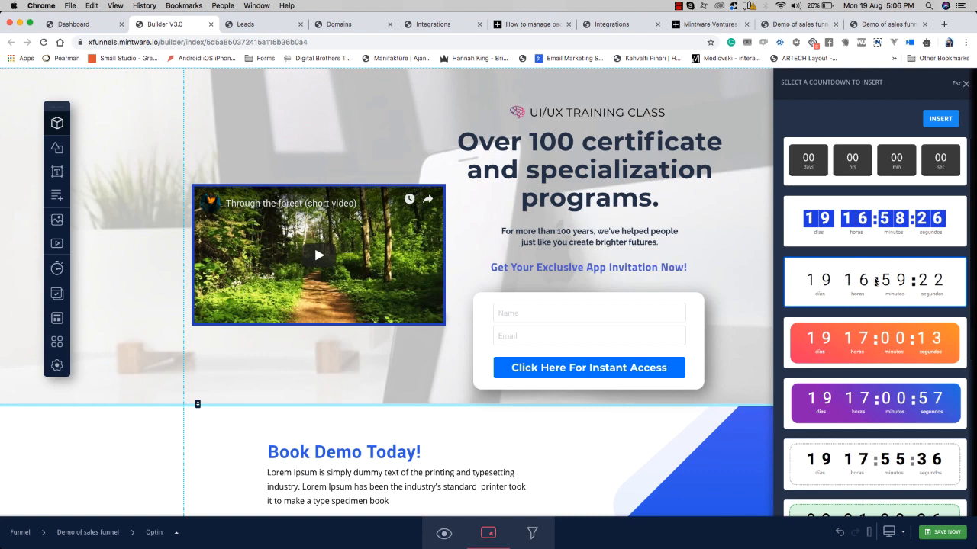
click(874, 238)
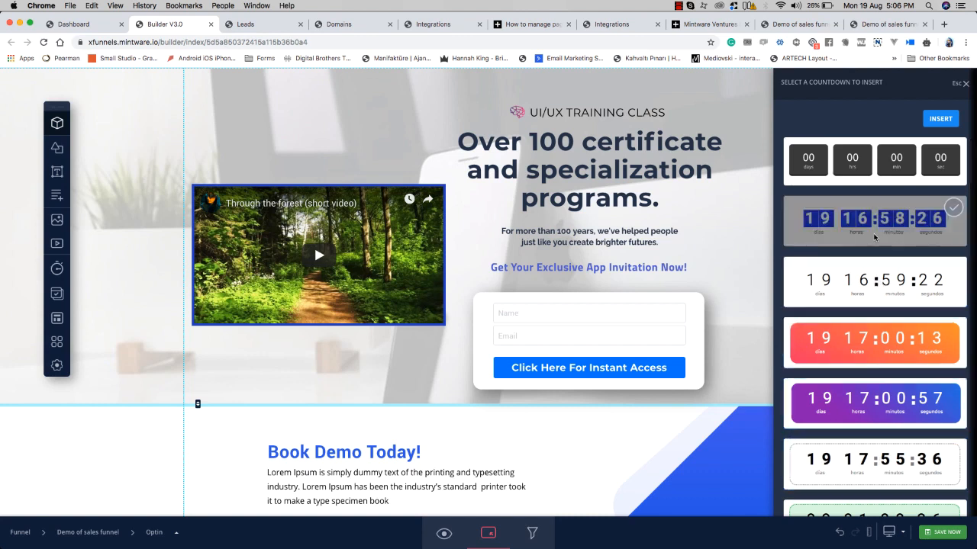
click(940, 119)
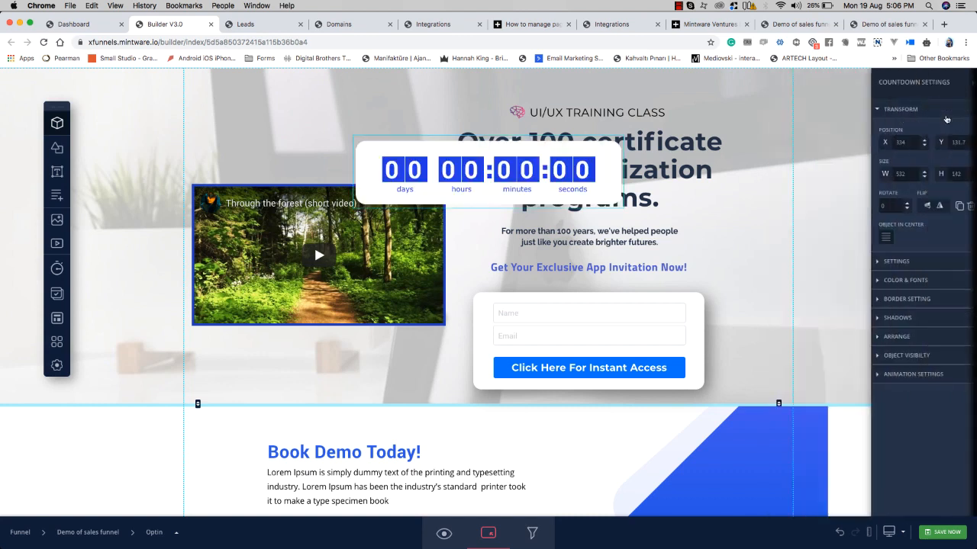
drag(595, 152, 426, 351)
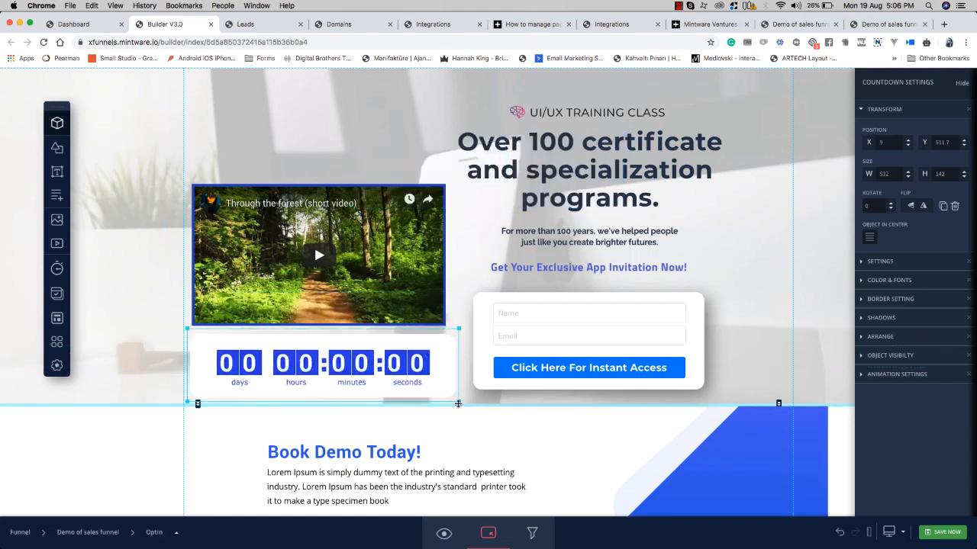
drag(458, 402, 435, 399)
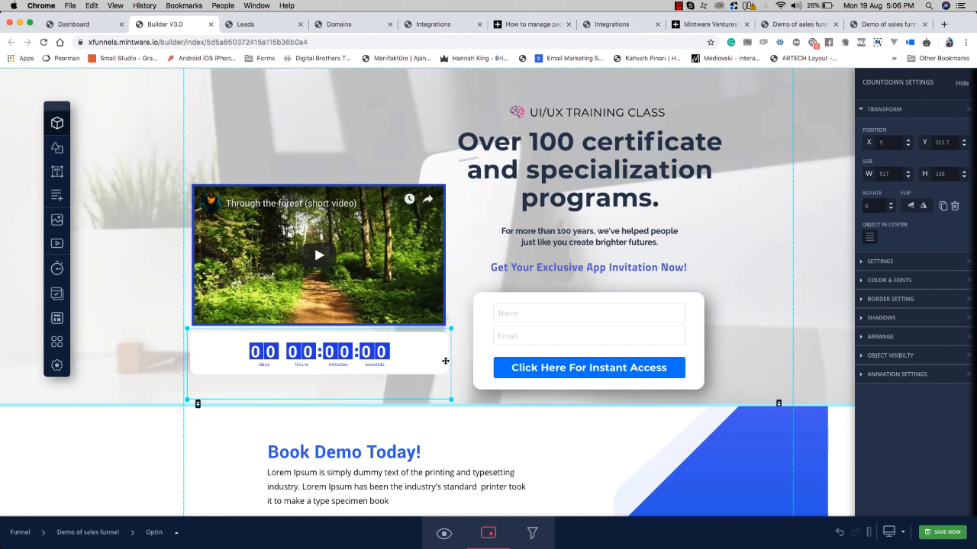
Step: Examine the blue-tile countdown's general settings, color and font options, and border options
click(881, 261)
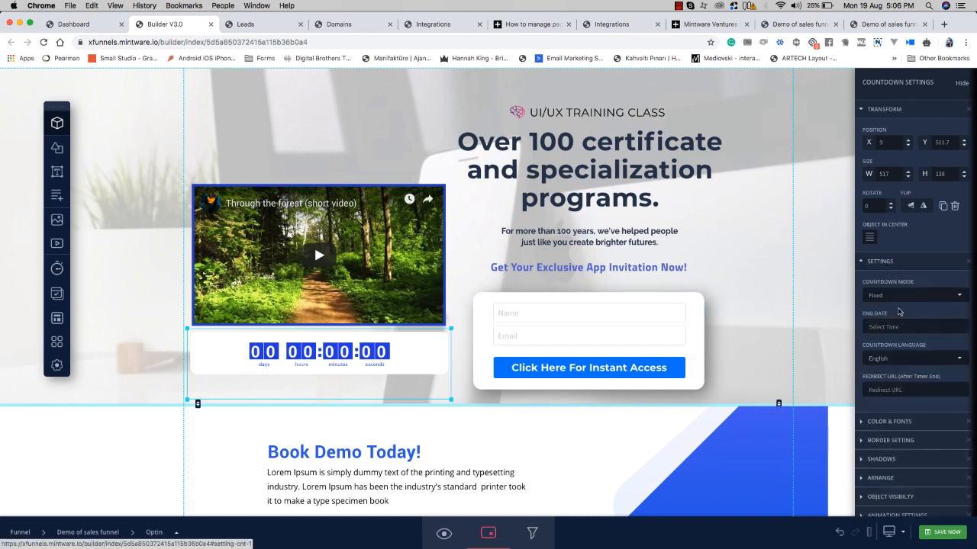
click(905, 419)
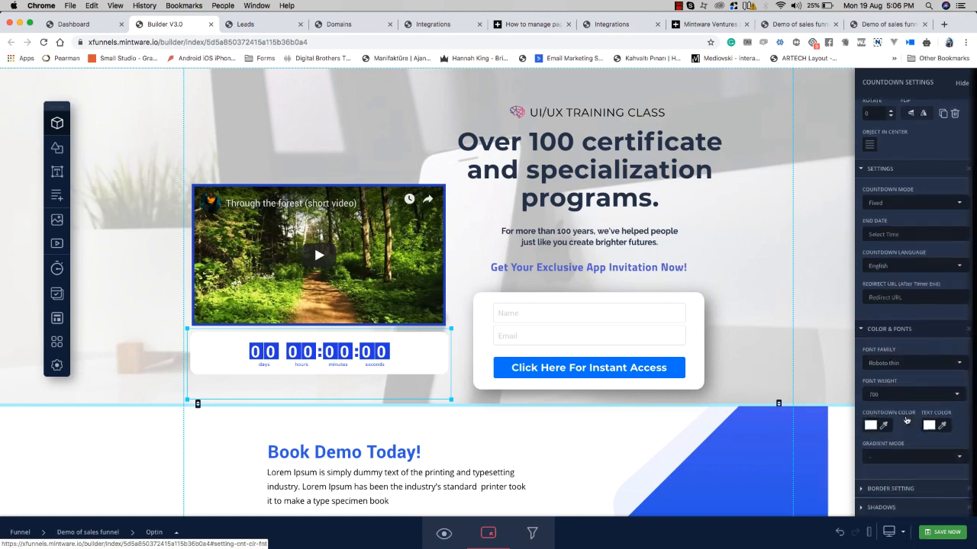
scroll(899, 366, down, 3)
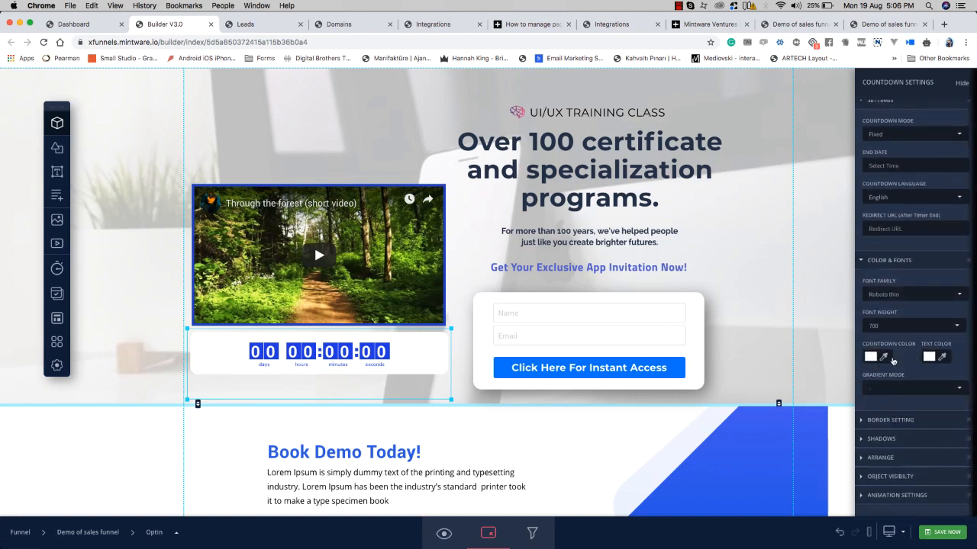
click(921, 422)
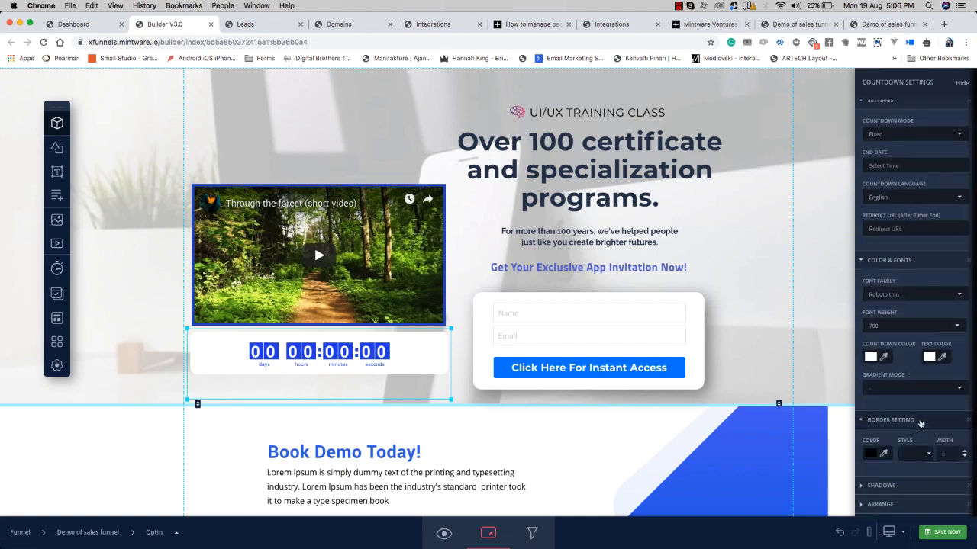
scroll(920, 424, down, 1)
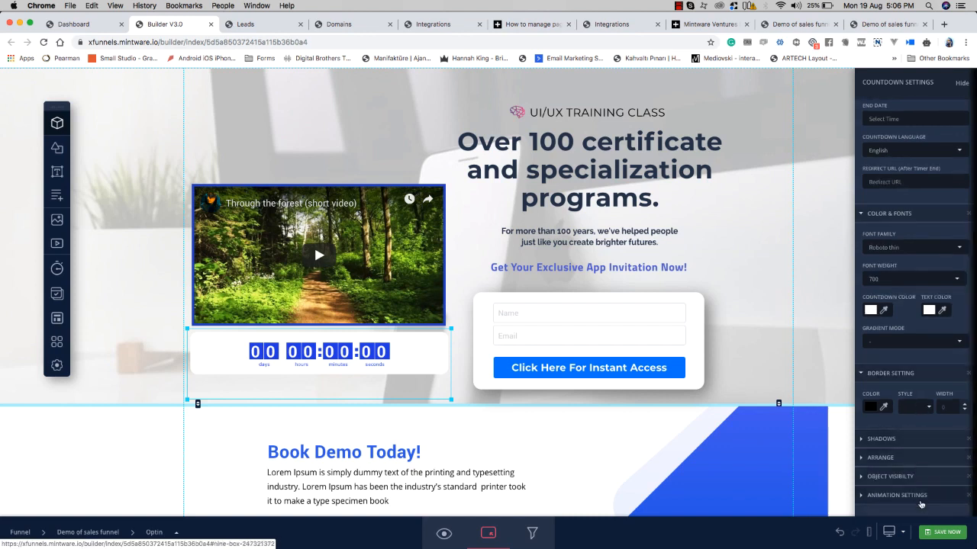
scroll(908, 345, up, 4)
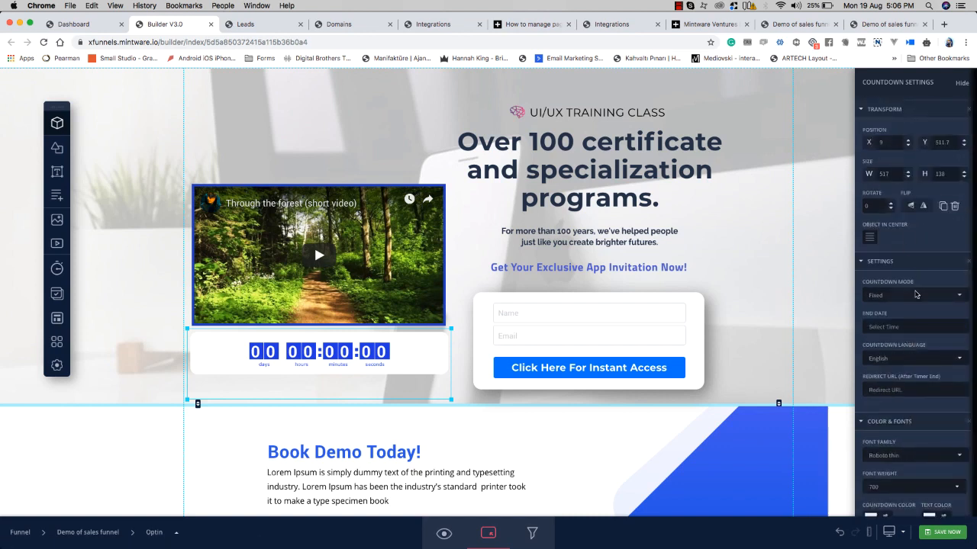
click(913, 261)
click(916, 284)
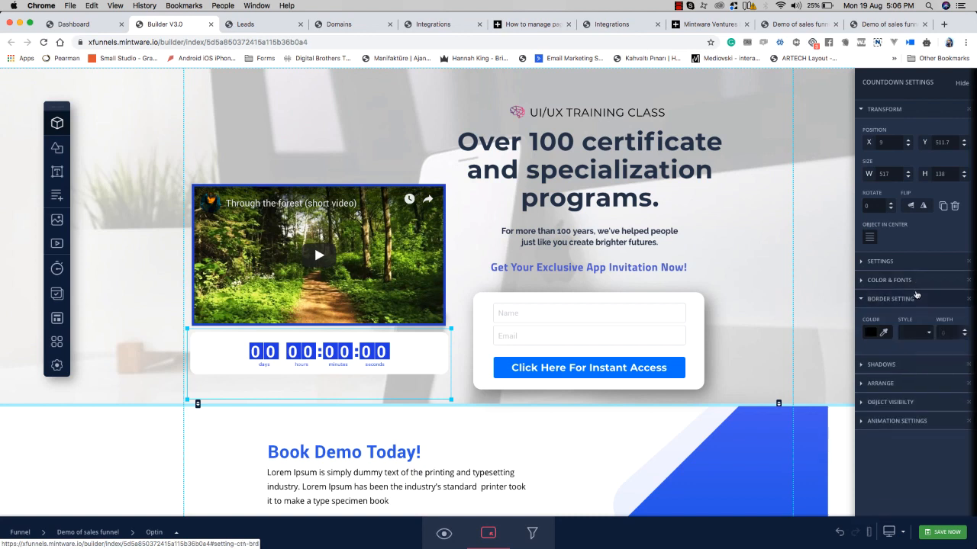
click(917, 298)
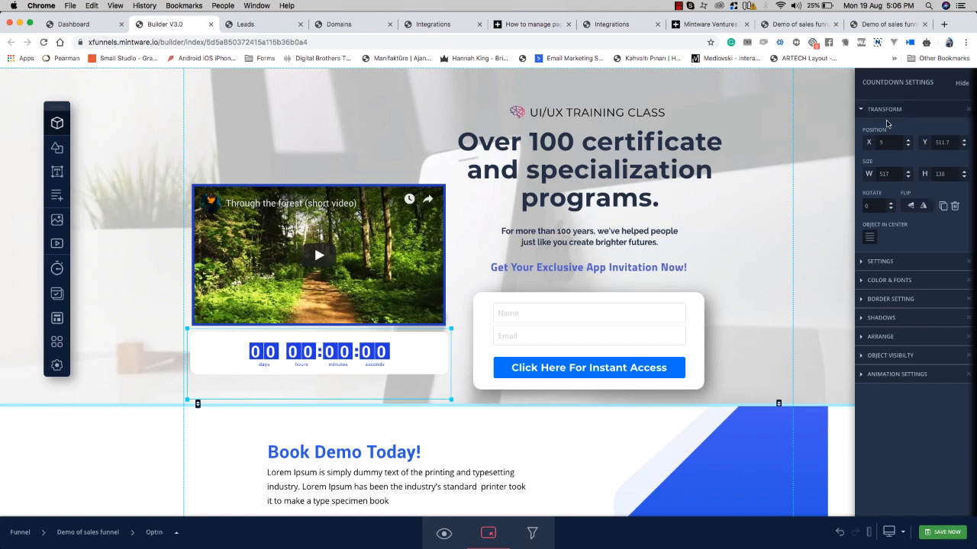
Step: Replace the blue-tile countdown with the purple-to-blue gradient countdown and place it directly below the hero video
click(955, 208)
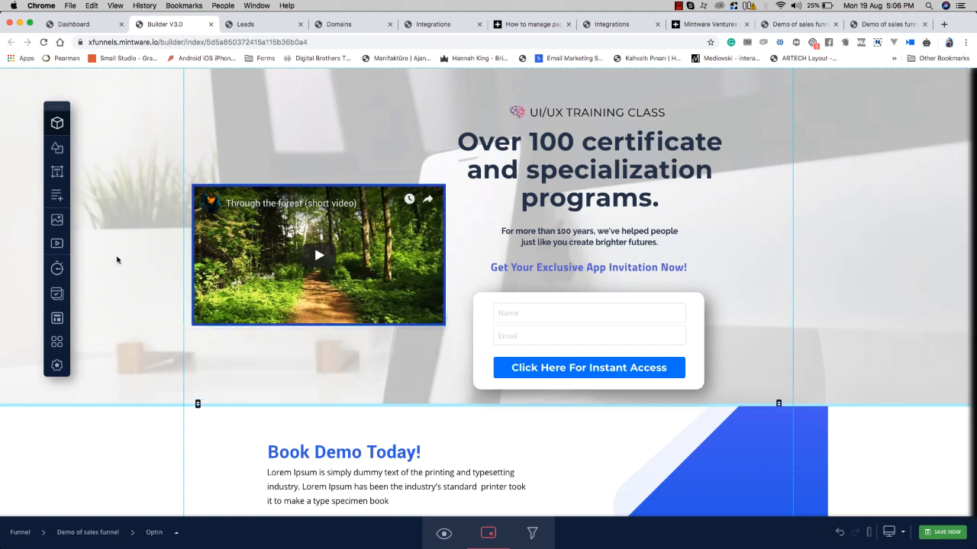
click(58, 269)
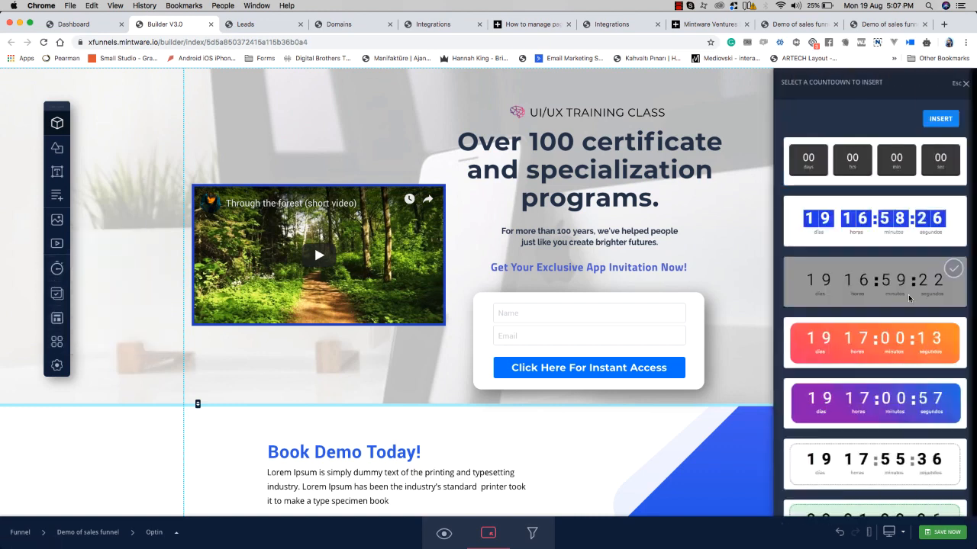
scroll(909, 306, down, 2)
click(909, 332)
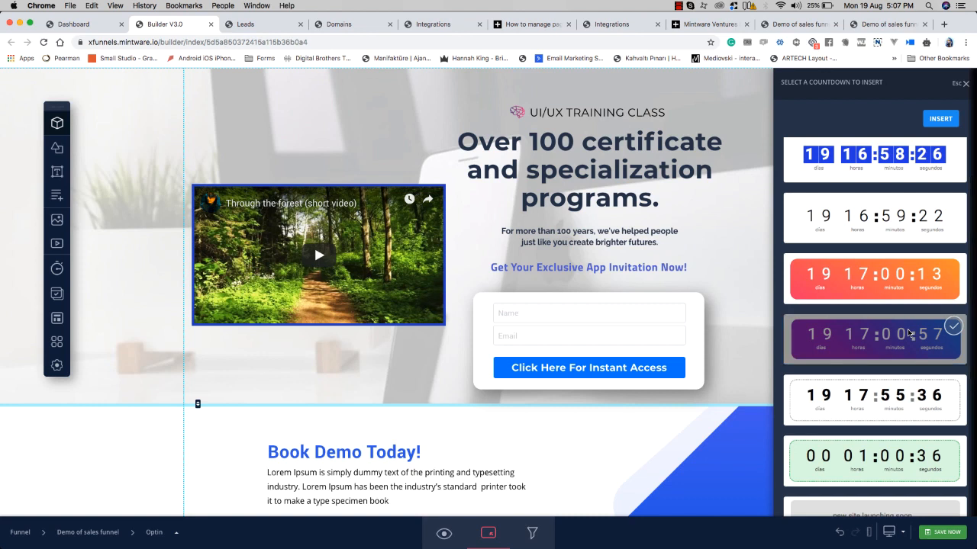
scroll(908, 332, down, 1)
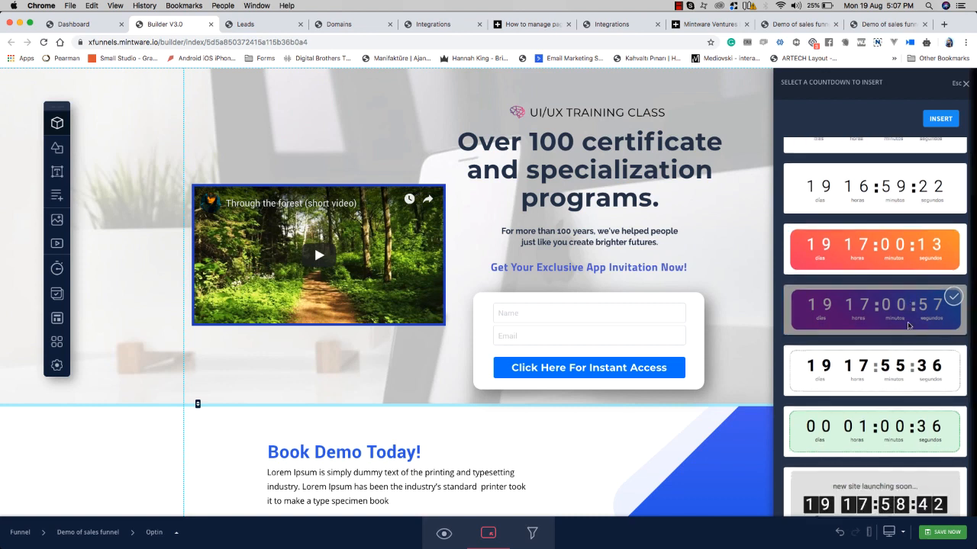
click(940, 120)
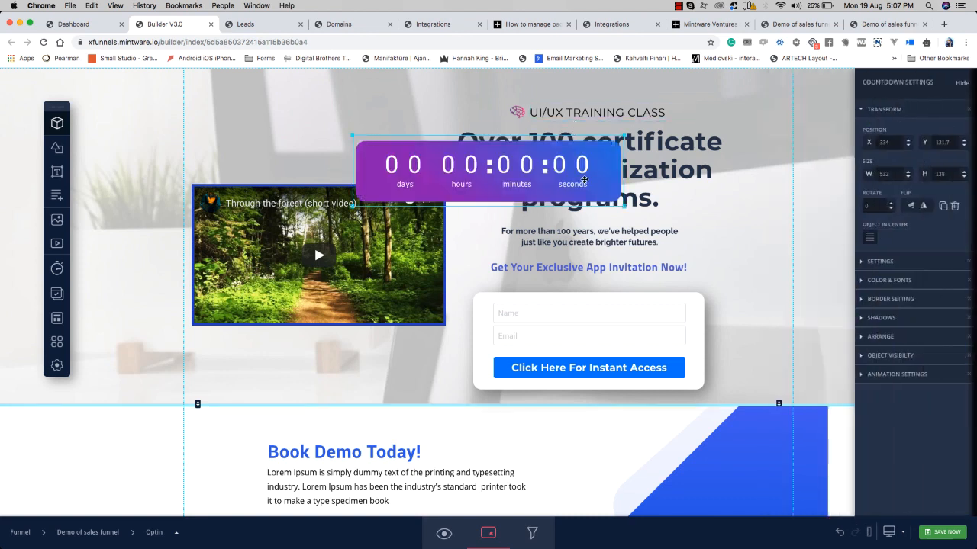
drag(584, 180, 417, 372)
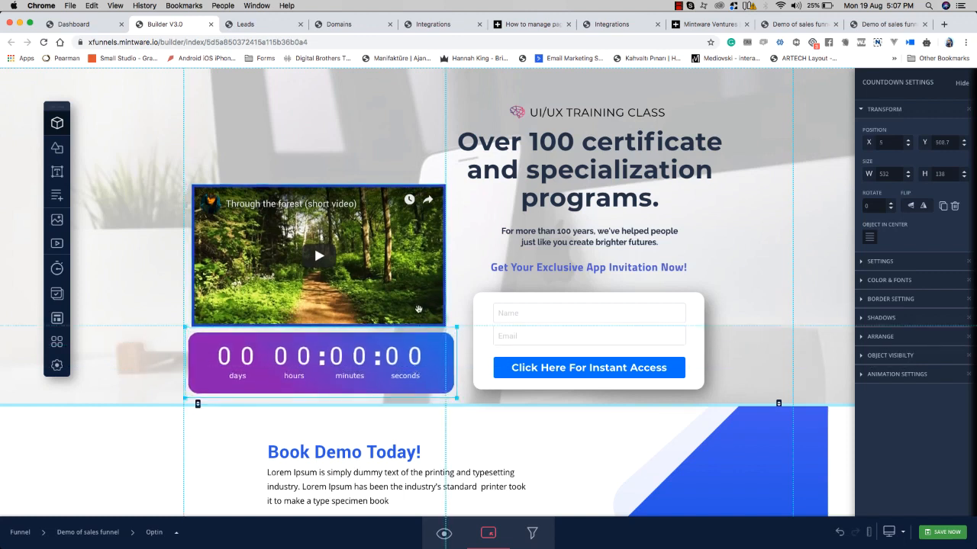
Step: Nudge the hero video slightly up and move the countdown to about X 10, Y 500, leaving a small gap between them
click(408, 127)
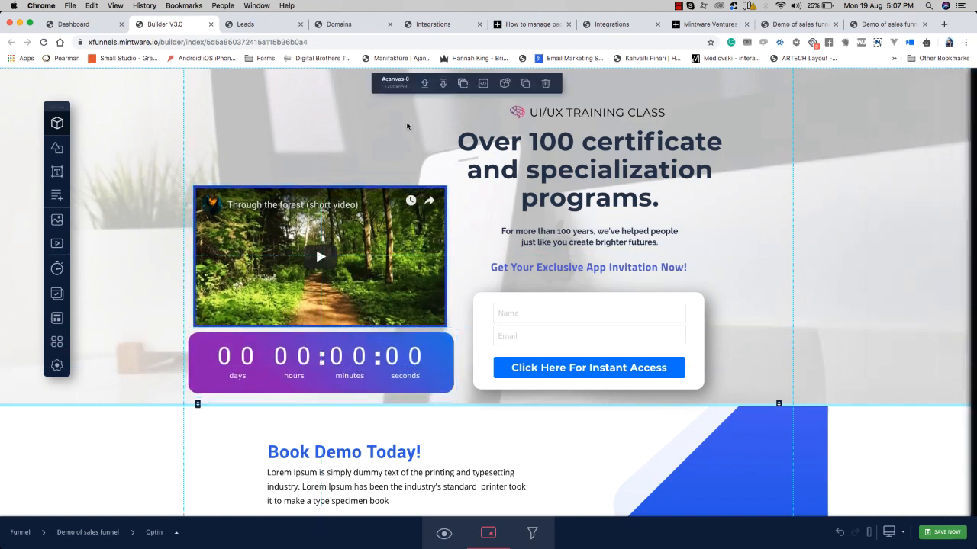
drag(401, 288, 402, 280)
drag(401, 369, 403, 367)
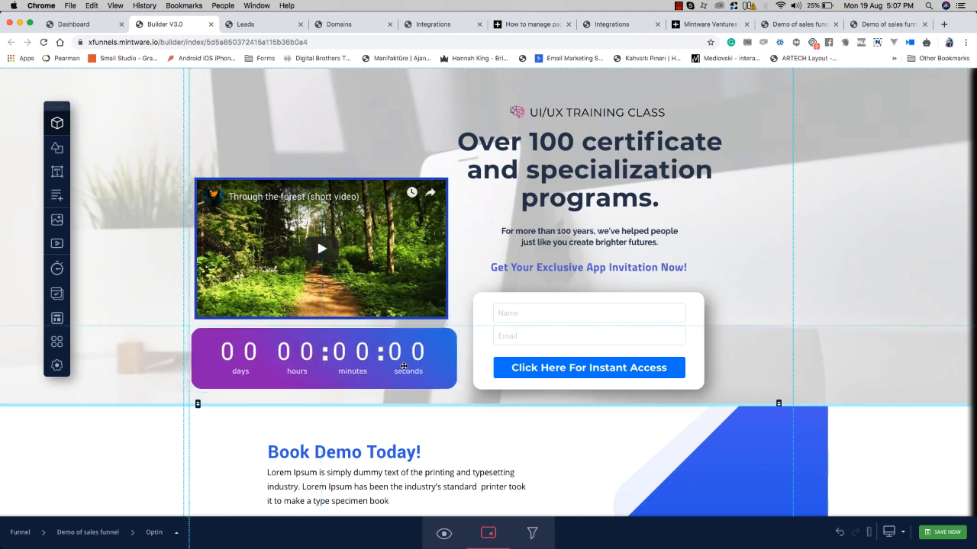
drag(403, 261, 404, 262)
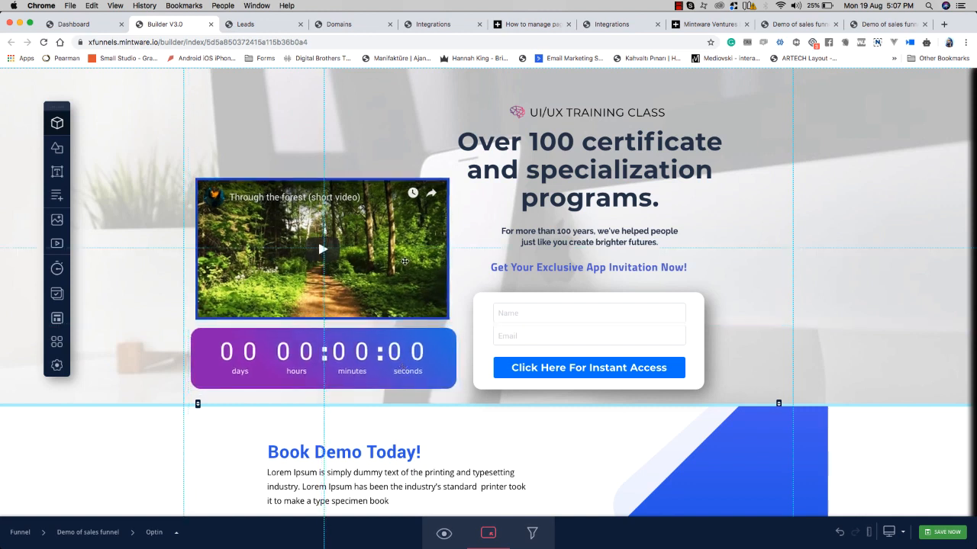
click(401, 125)
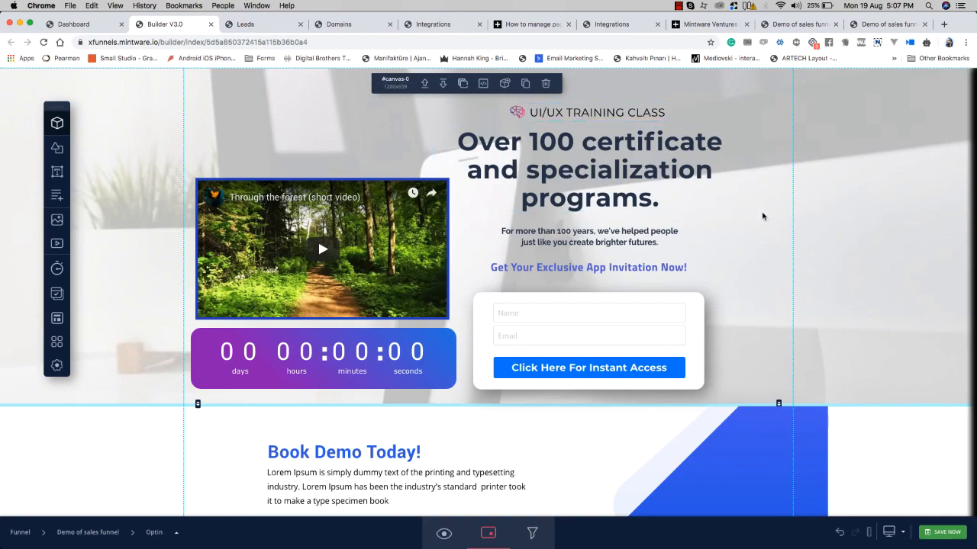
scroll(776, 303, down, 1)
scroll(775, 303, down, 5)
scroll(775, 303, up, 5)
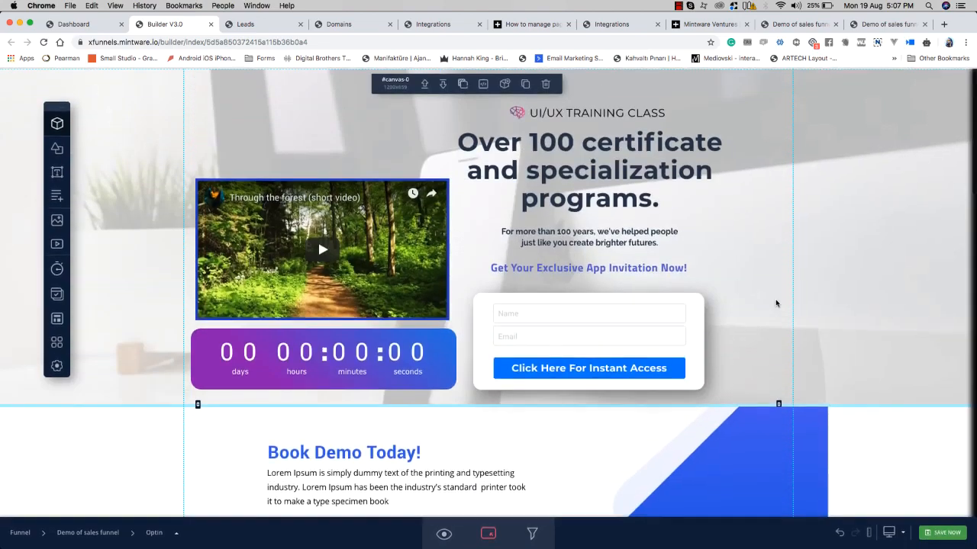
scroll(776, 303, down, 3)
scroll(775, 303, up, 3)
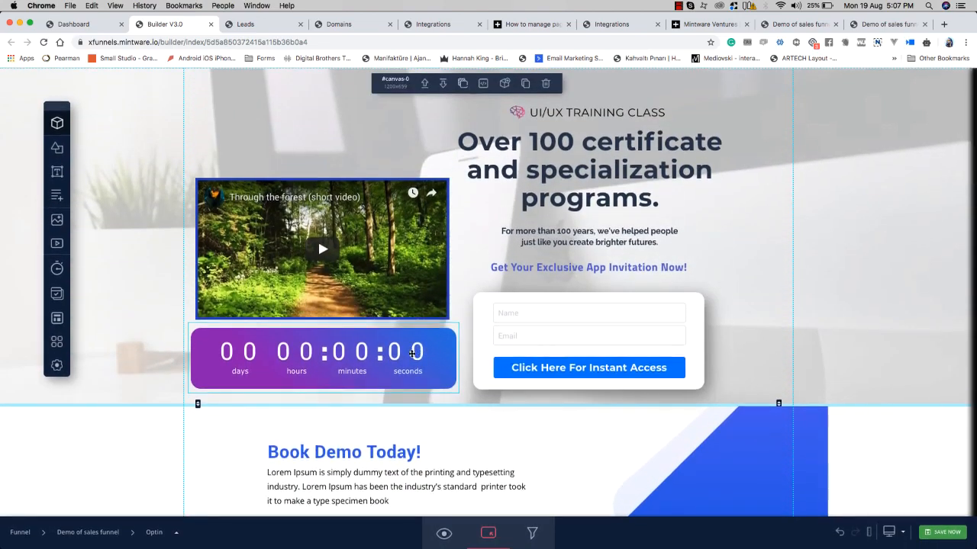
click(444, 363)
click(914, 262)
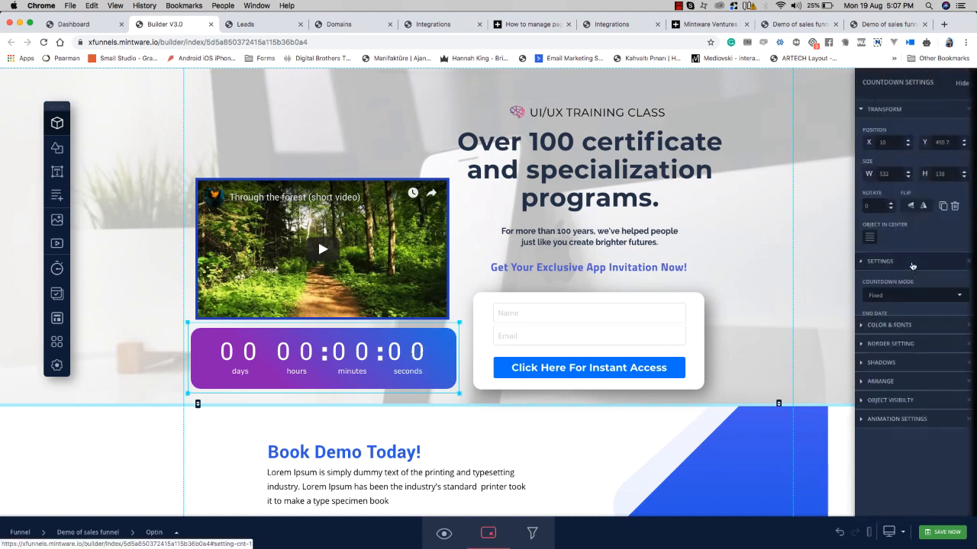
click(915, 301)
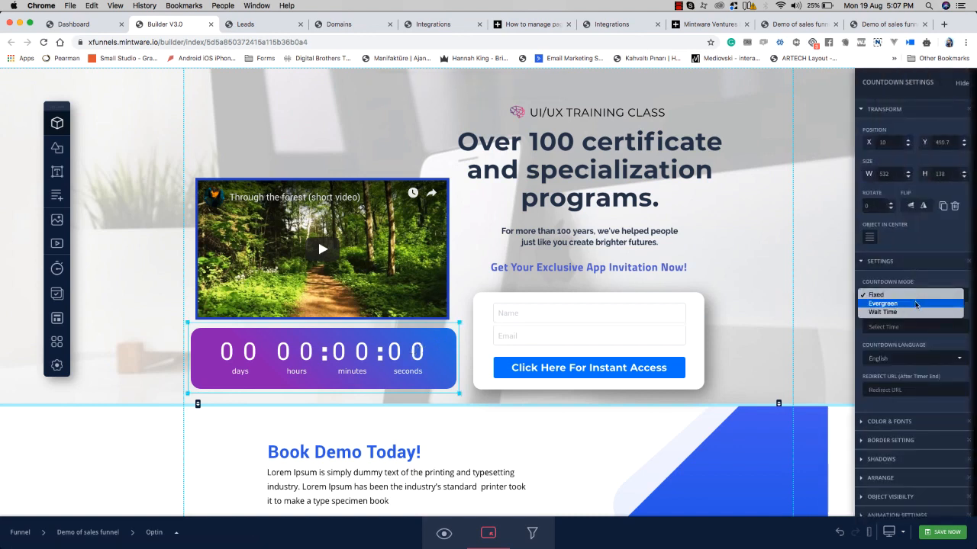
click(914, 296)
click(924, 328)
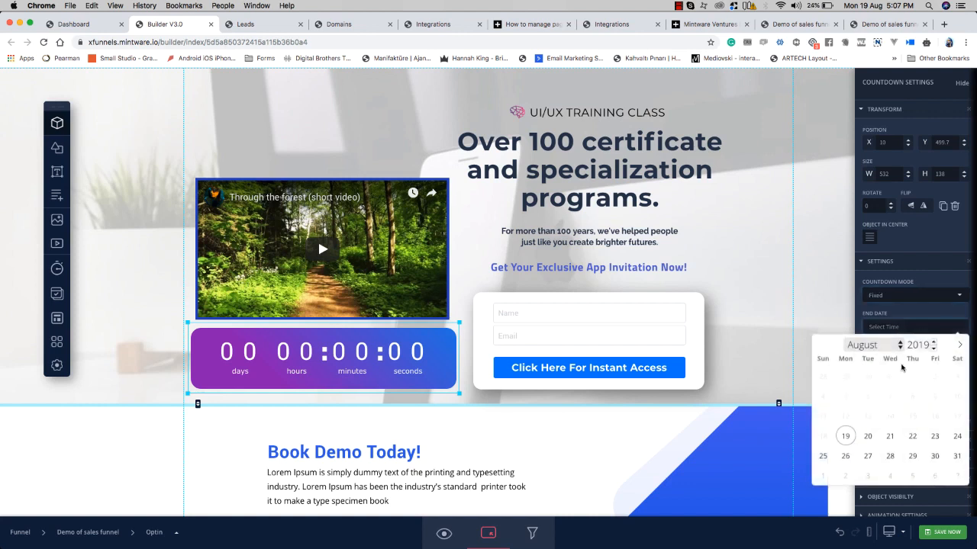
click(868, 436)
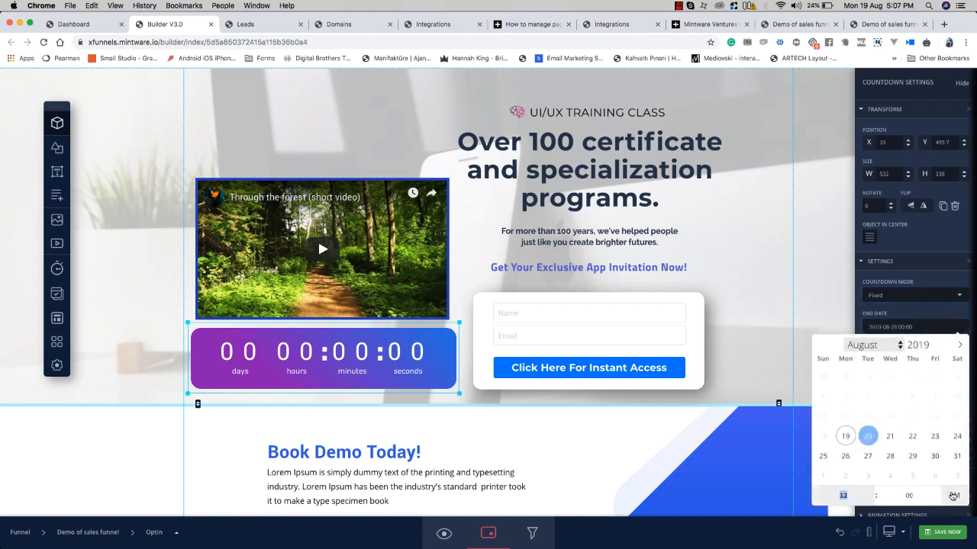
click(921, 314)
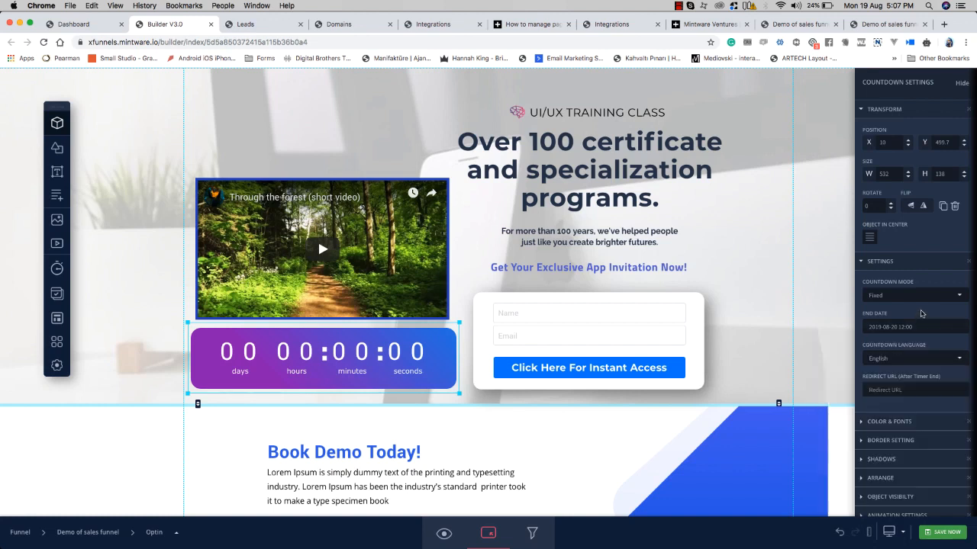
Step: Review the countdown's language and mode choices and its color and font options, keeping English and Fixed
click(883, 362)
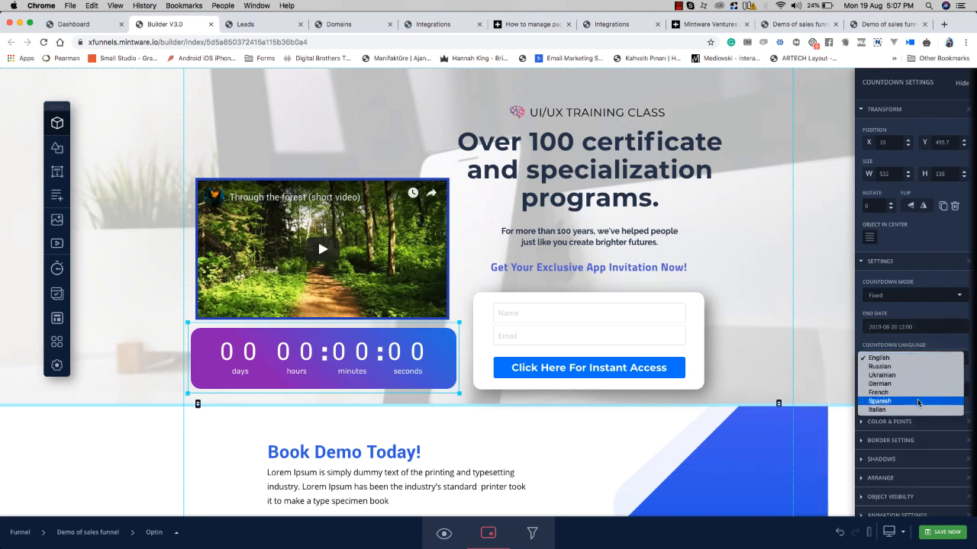
click(912, 357)
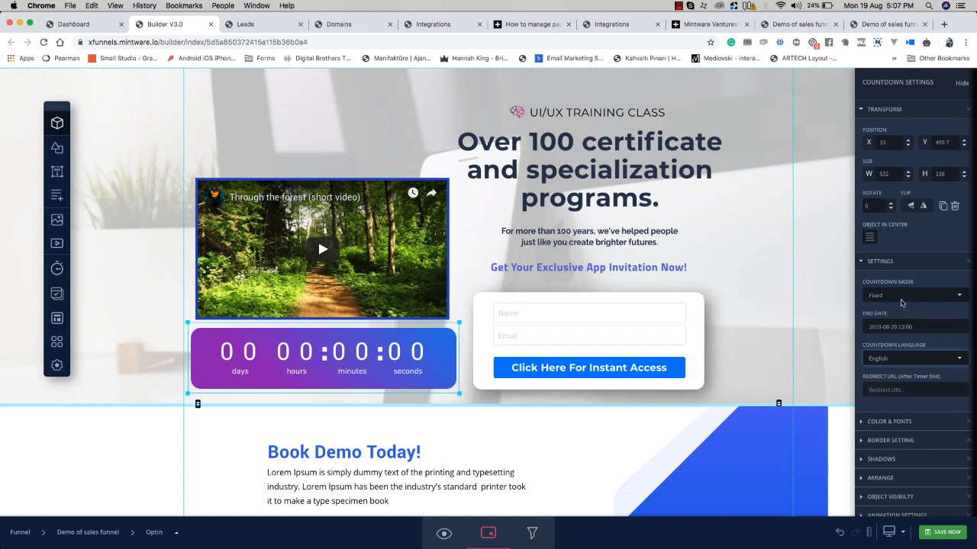
click(900, 301)
click(927, 278)
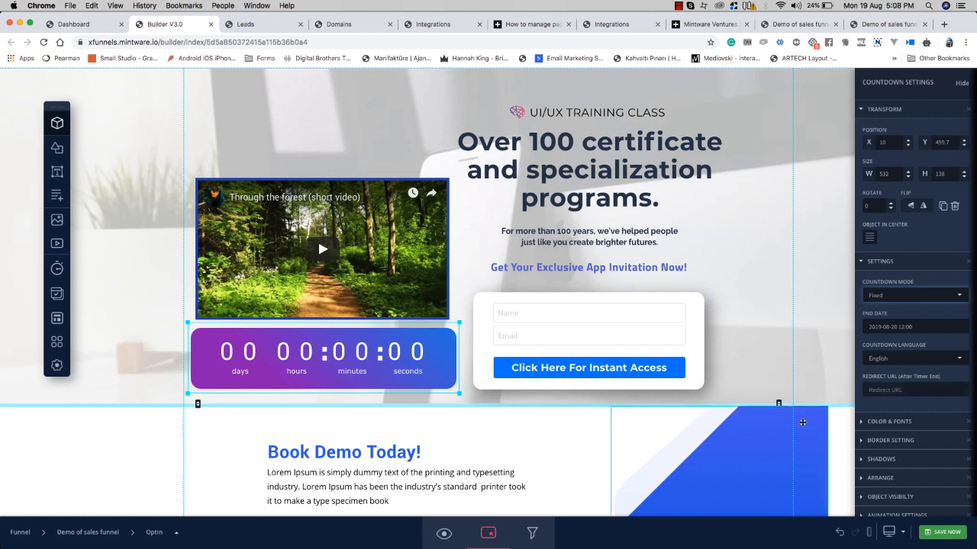
click(882, 263)
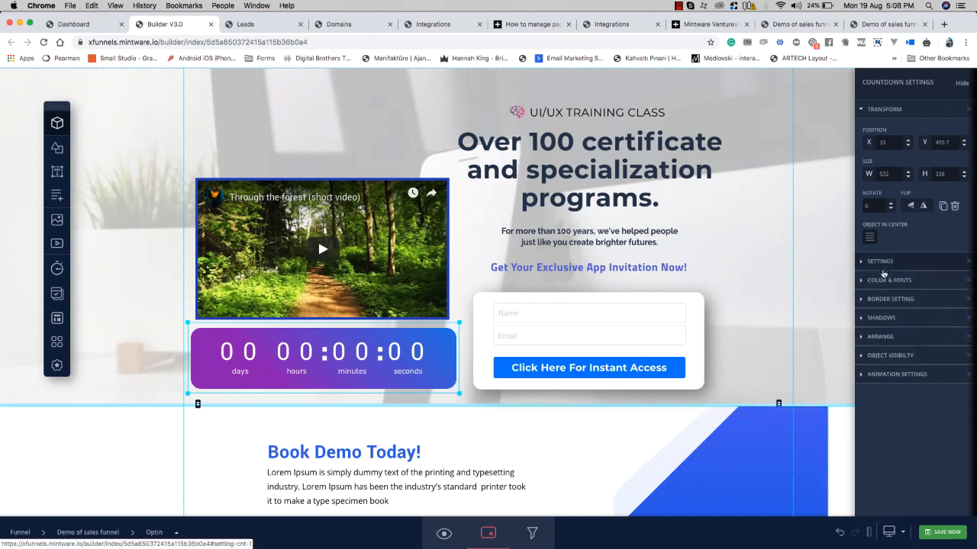
click(886, 280)
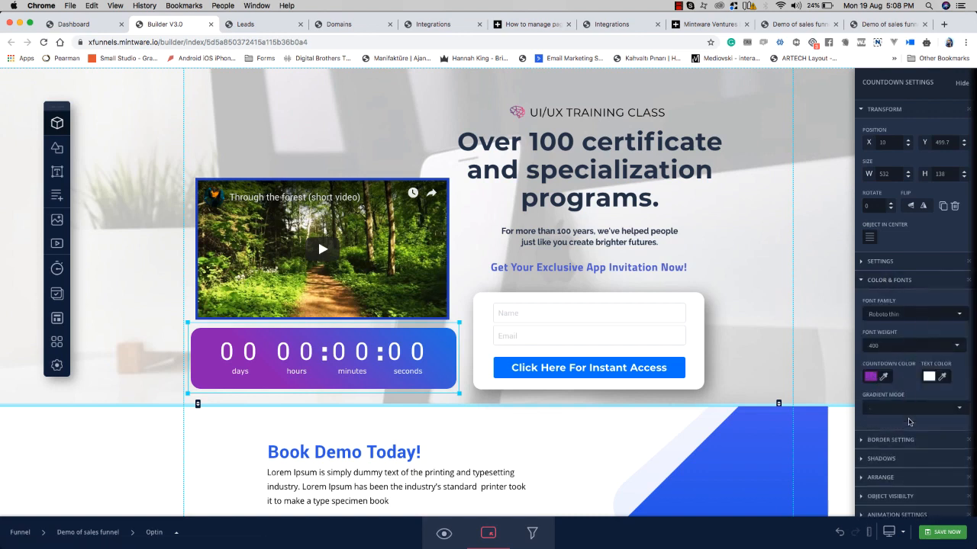
click(885, 280)
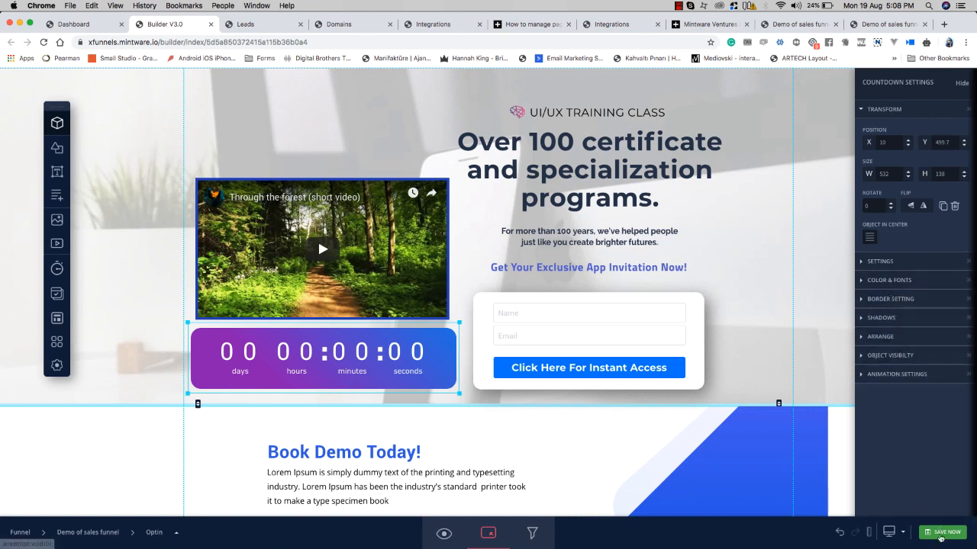
Step: Save the opt-in page and reload the live page at funnel.zkart.com to check the updated hero
click(938, 533)
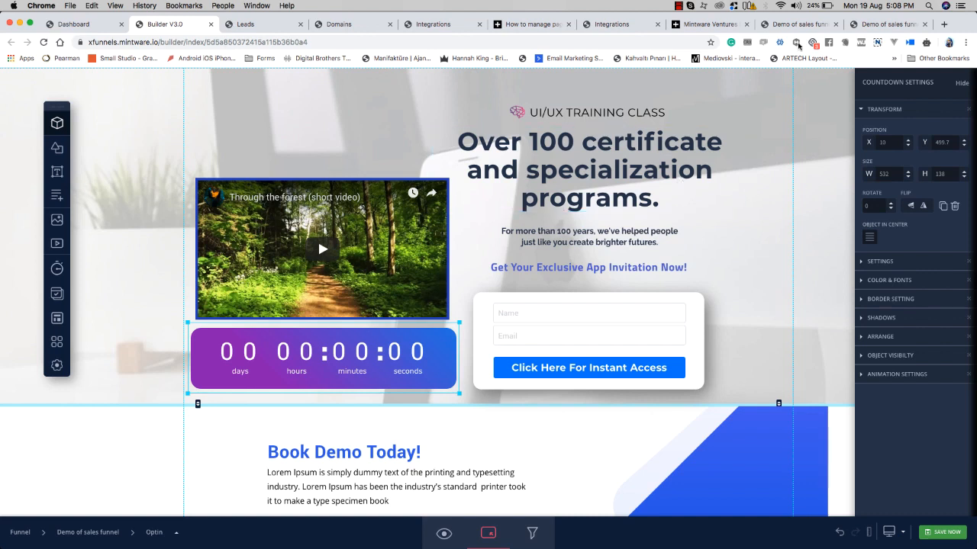
click(867, 25)
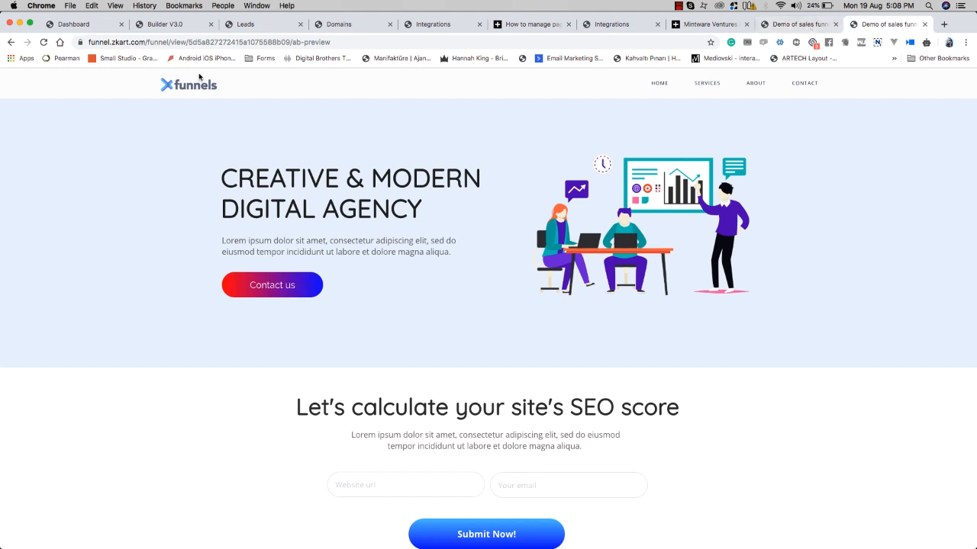
click(812, 22)
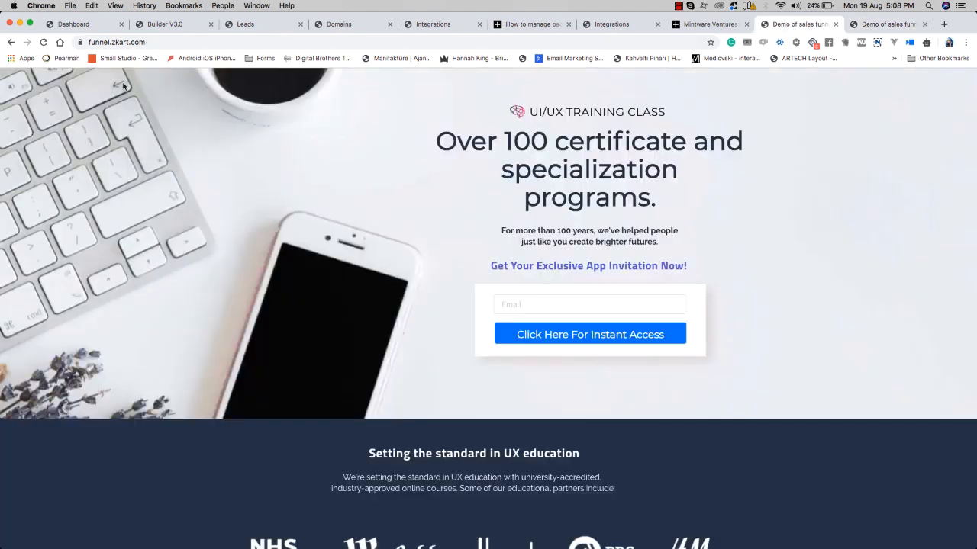
click(43, 44)
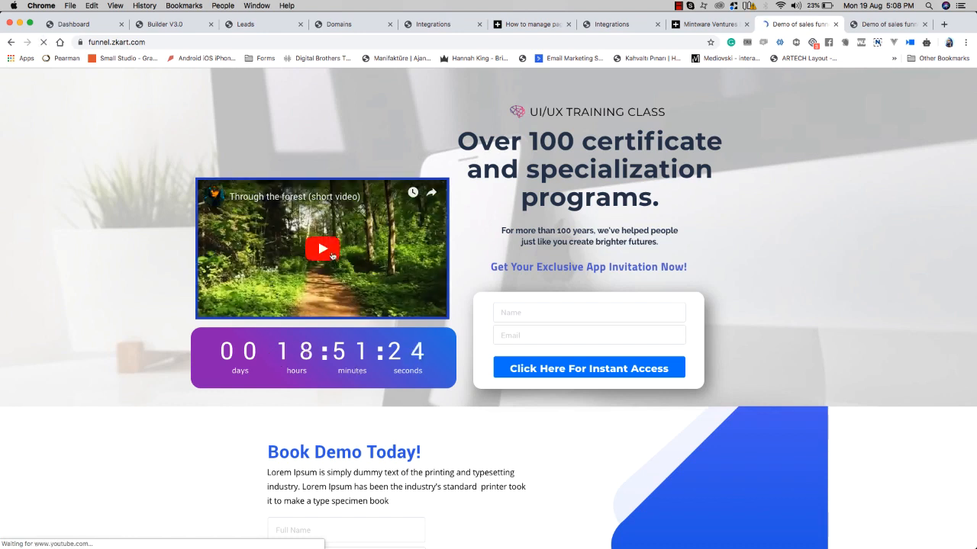
Step: Play the hero video on the live opt-in page to test playback
click(332, 255)
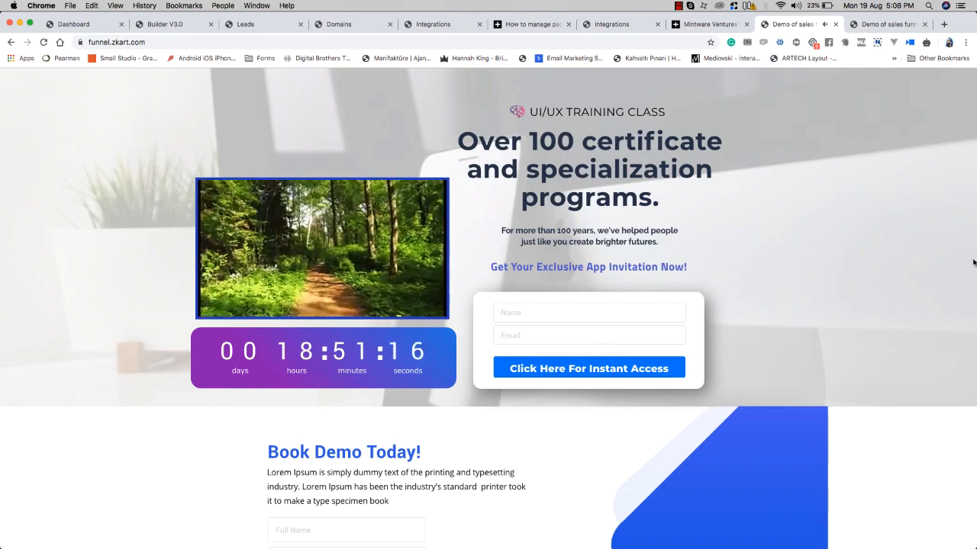
drag(975, 262, 975, 305)
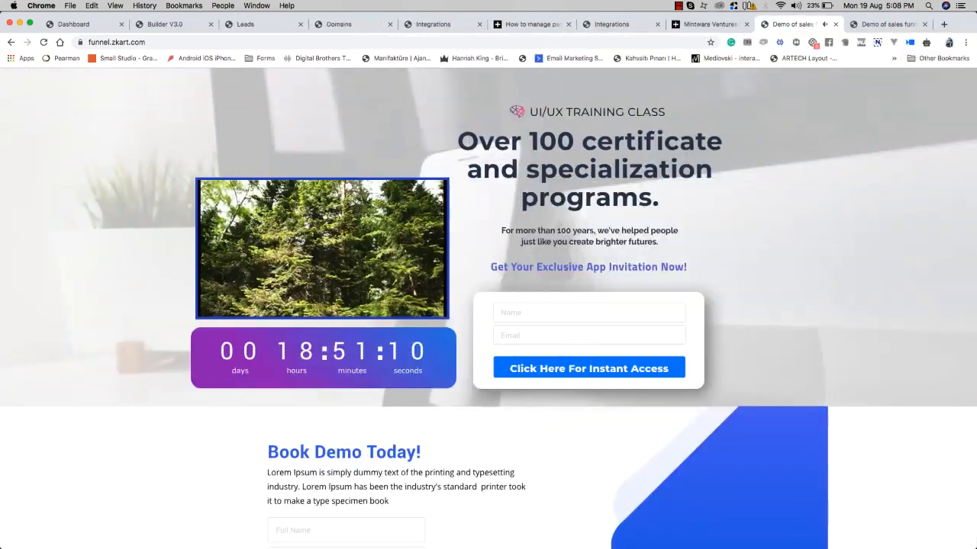
click(722, 24)
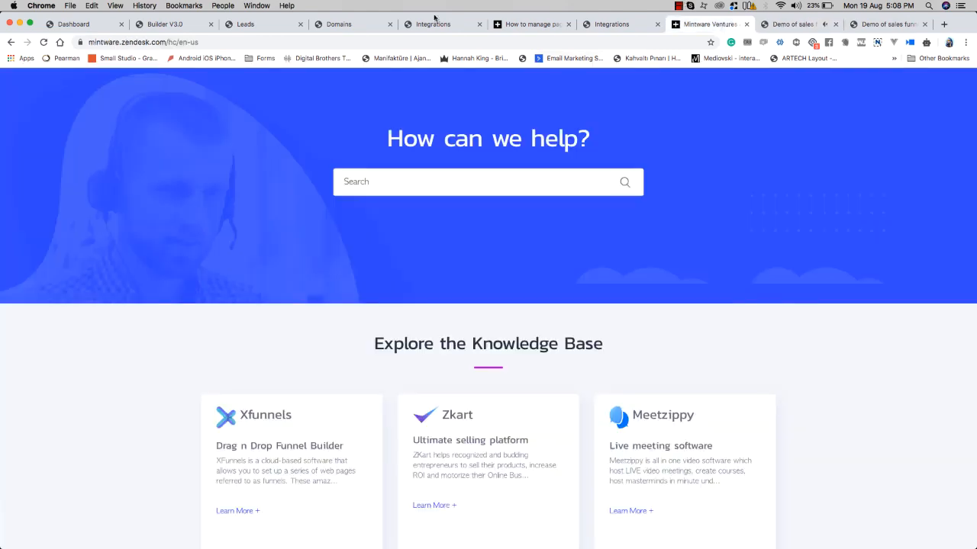
Step: Return to the page builder, show the tablet layout and move the countdown down to leave space below the hero video
click(166, 24)
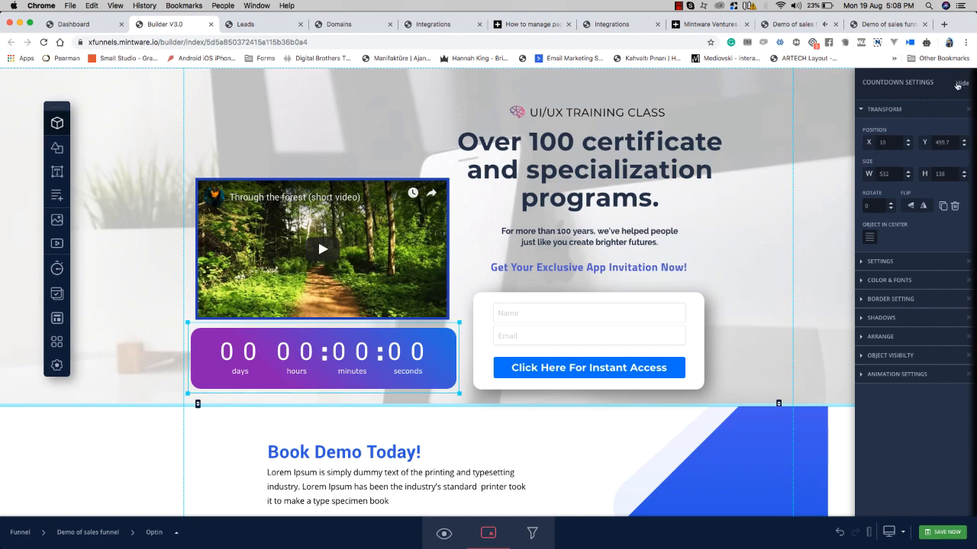
click(959, 83)
click(888, 532)
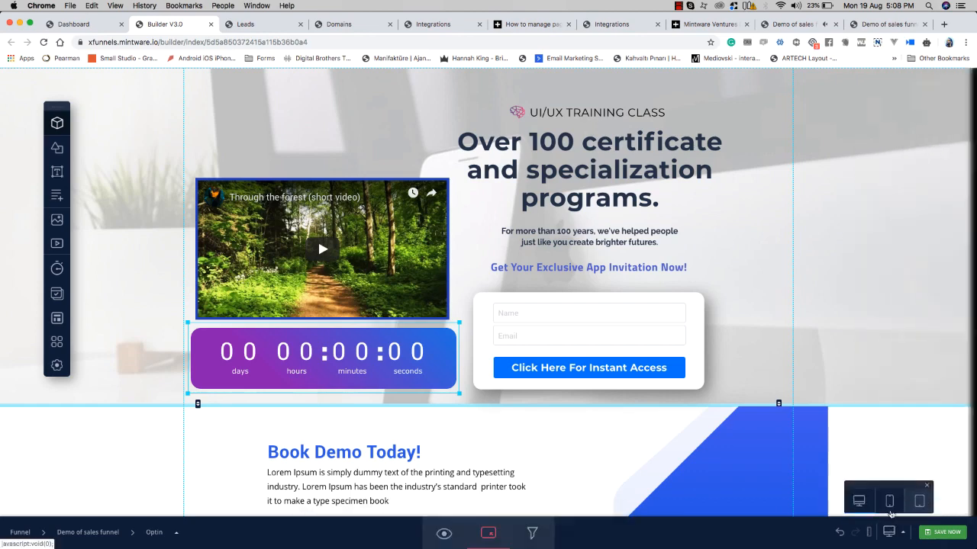
click(890, 503)
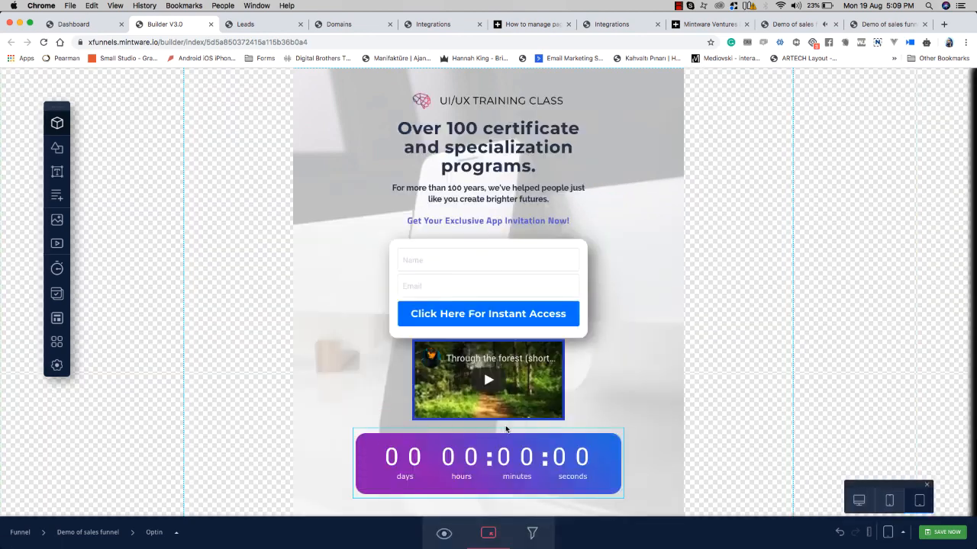
scroll(506, 429, down, 3)
drag(502, 336, 504, 369)
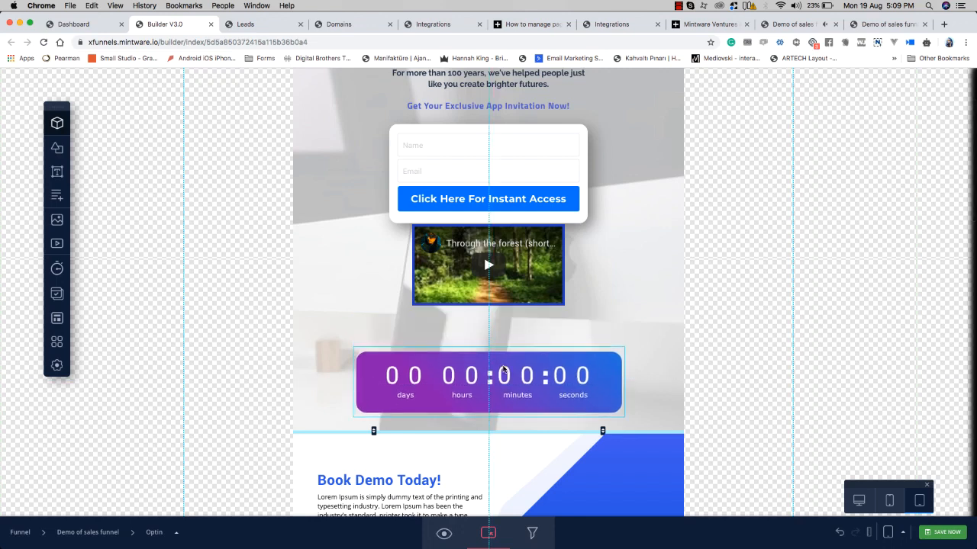
Step: Move the tablet layout's hero video to about X 124, Y 552 and enlarge it to the countdown's width
drag(510, 297, 462, 296)
click(501, 310)
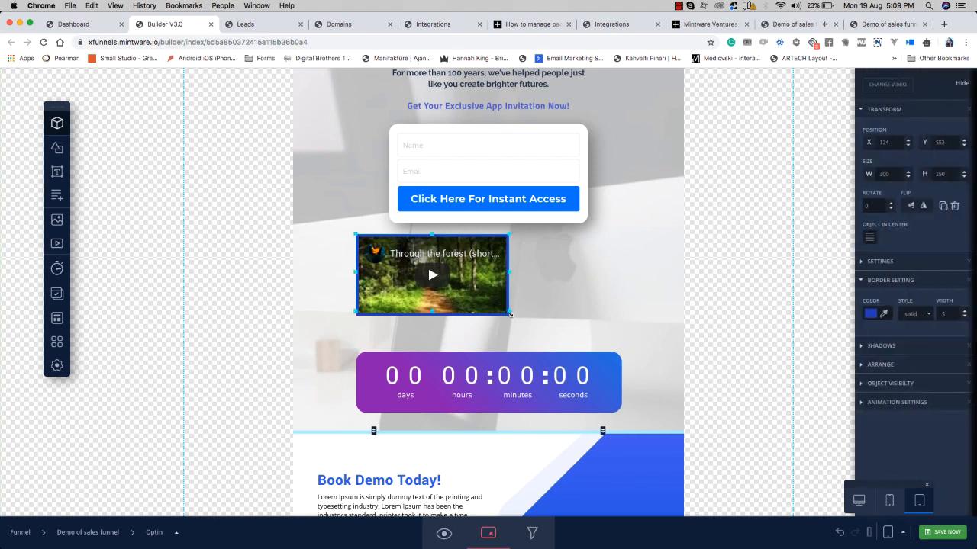
drag(515, 313, 619, 352)
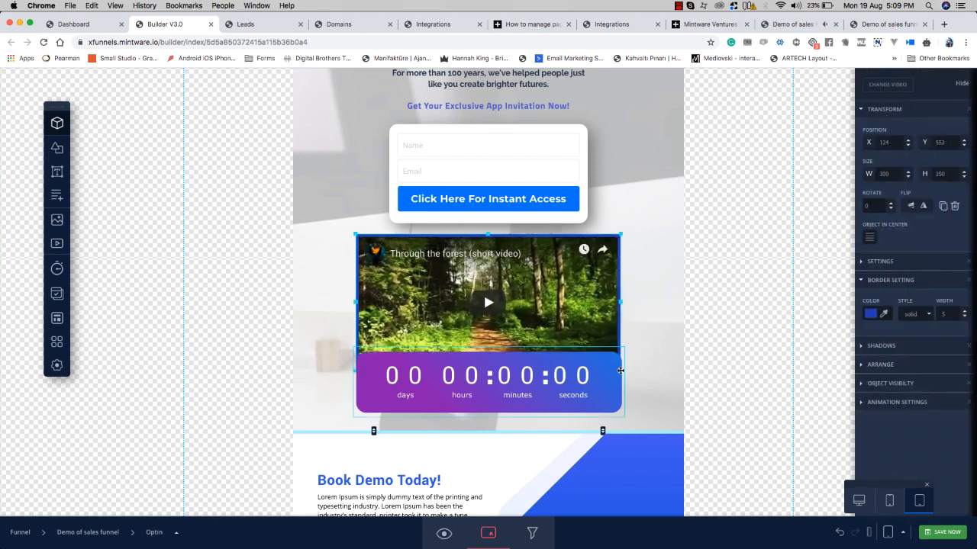
click(646, 379)
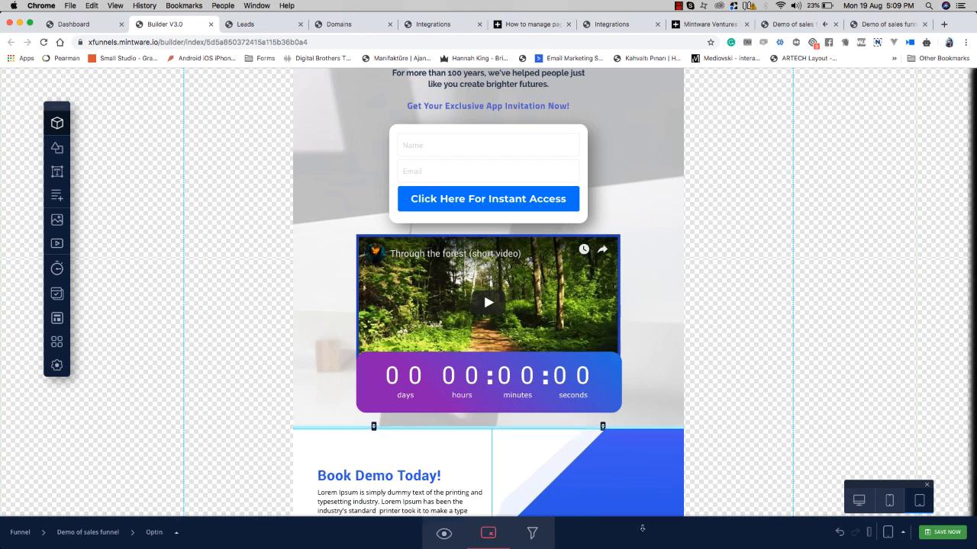
Step: Lengthen the tablet hero section and space the countdown just below the enlarged video, nudging the video slightly down
drag(642, 432, 641, 475)
drag(609, 386, 606, 419)
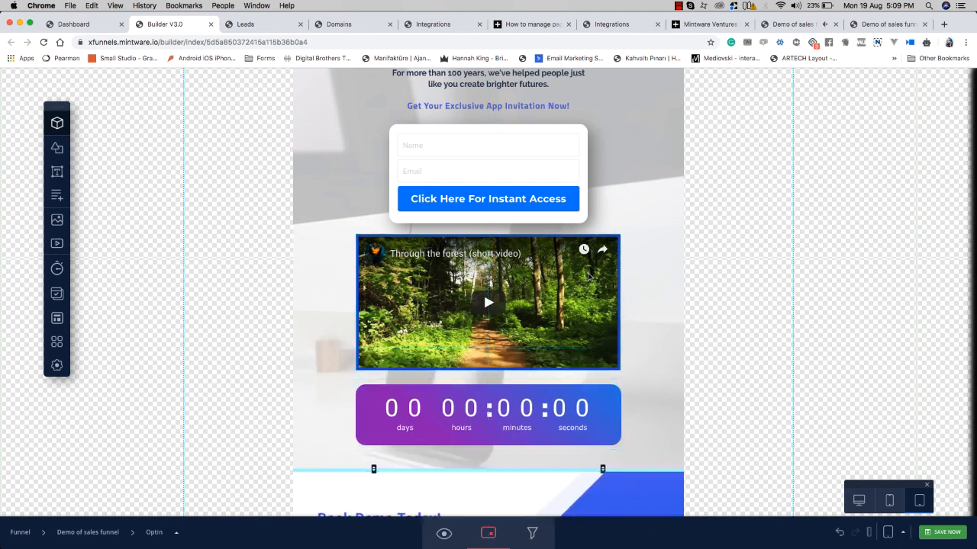
drag(588, 275, 588, 277)
scroll(636, 233, up, 2)
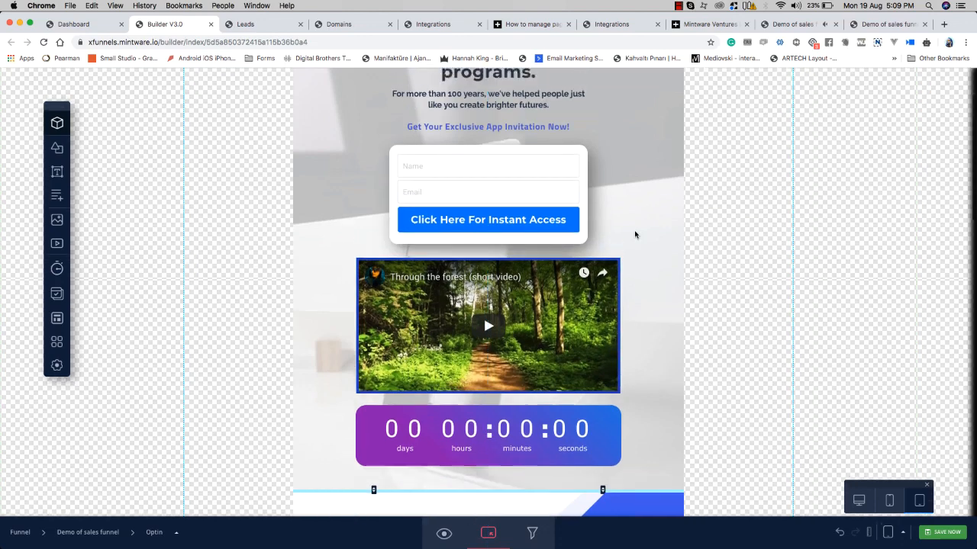
Step: Switch to the mobile layout, lengthen the hero section slightly and move the countdown down to free space under the video
click(899, 492)
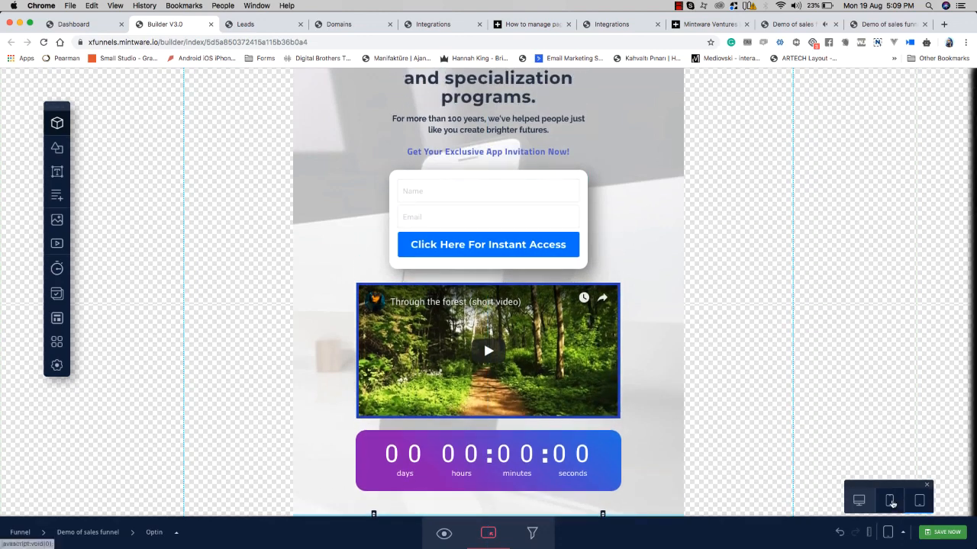
scroll(509, 324, down, 3)
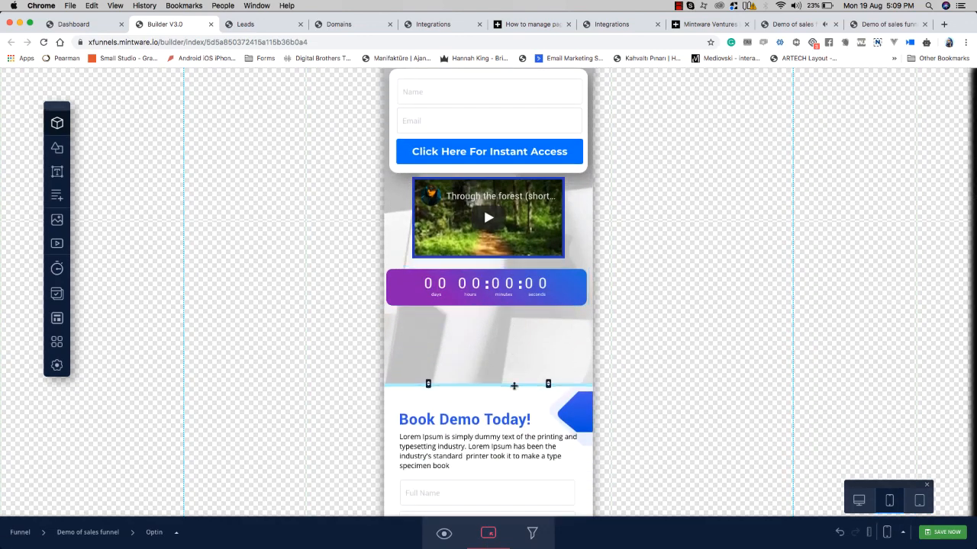
drag(514, 389, 515, 408)
drag(524, 283, 524, 329)
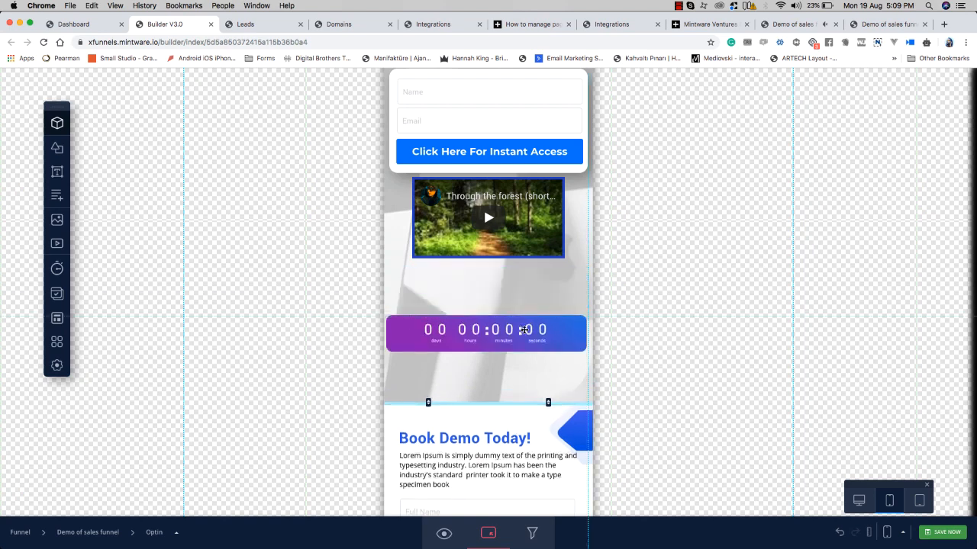
Step: Move the mobile hero video to about X 11, Y 547 and enlarge it to nearly the countdown's width
drag(522, 229, 500, 231)
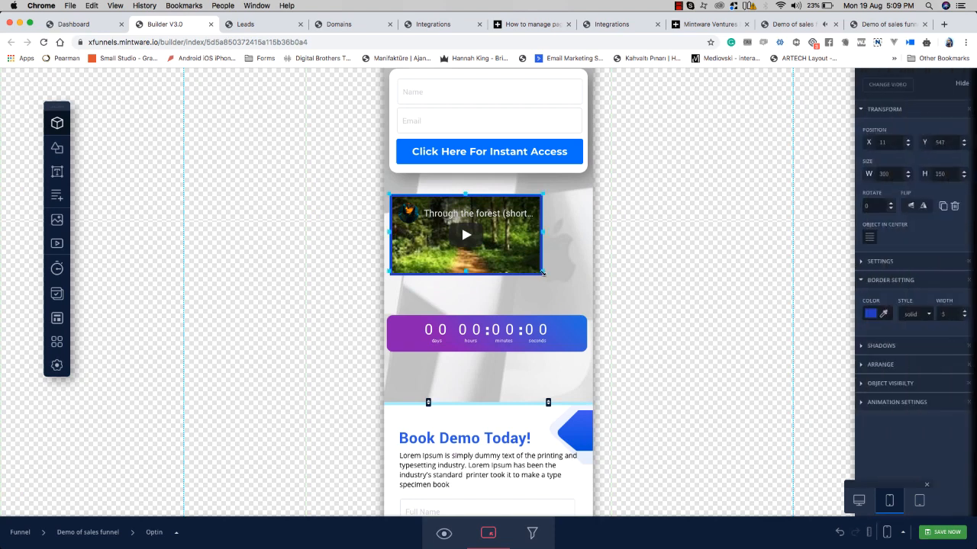
drag(543, 270, 582, 305)
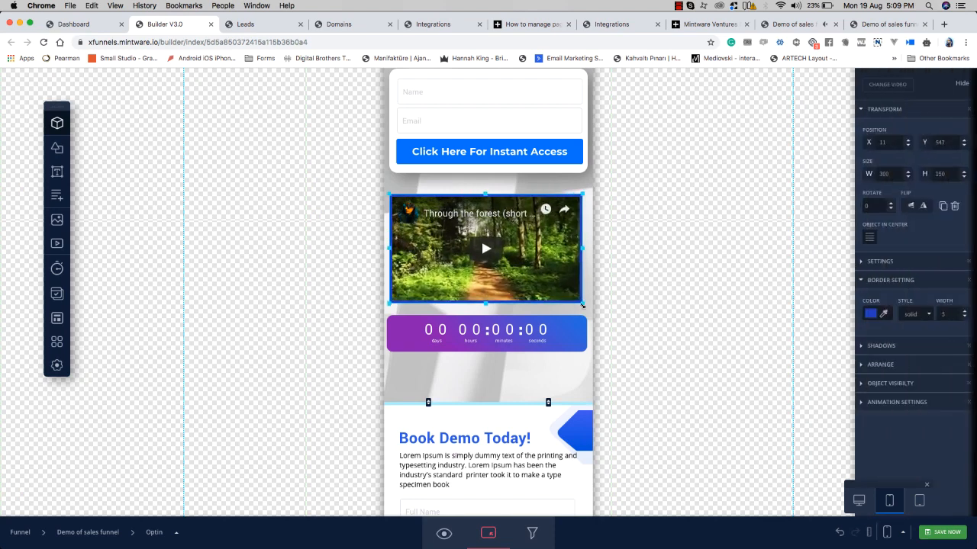
click(536, 391)
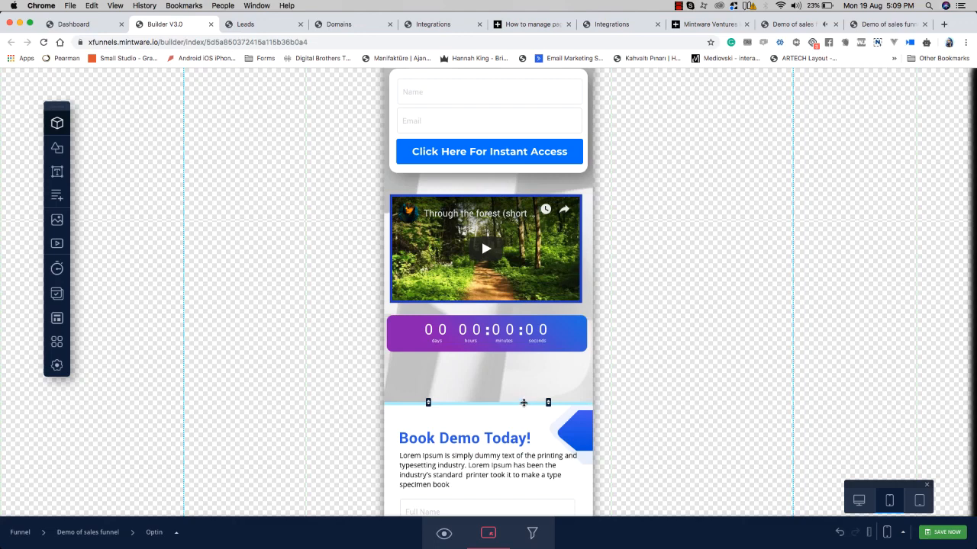
Step: Shorten the mobile hero section to end just below the countdown and save the page
drag(523, 403, 523, 372)
scroll(523, 374, up, 2)
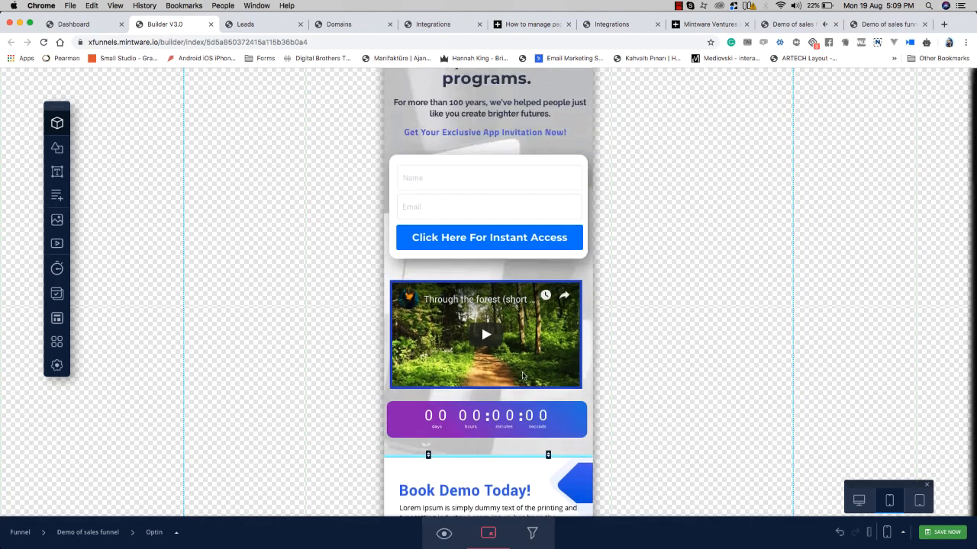
scroll(522, 374, up, 2)
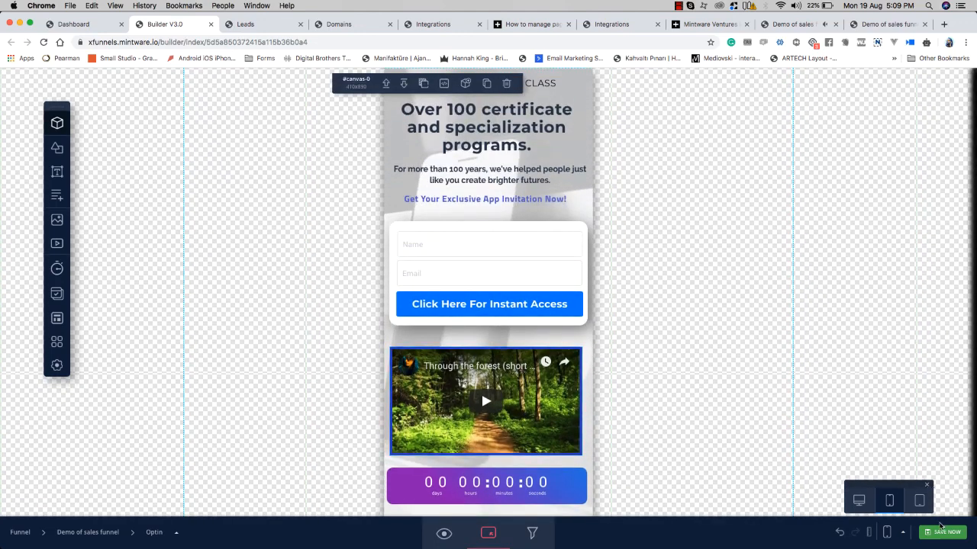
click(940, 532)
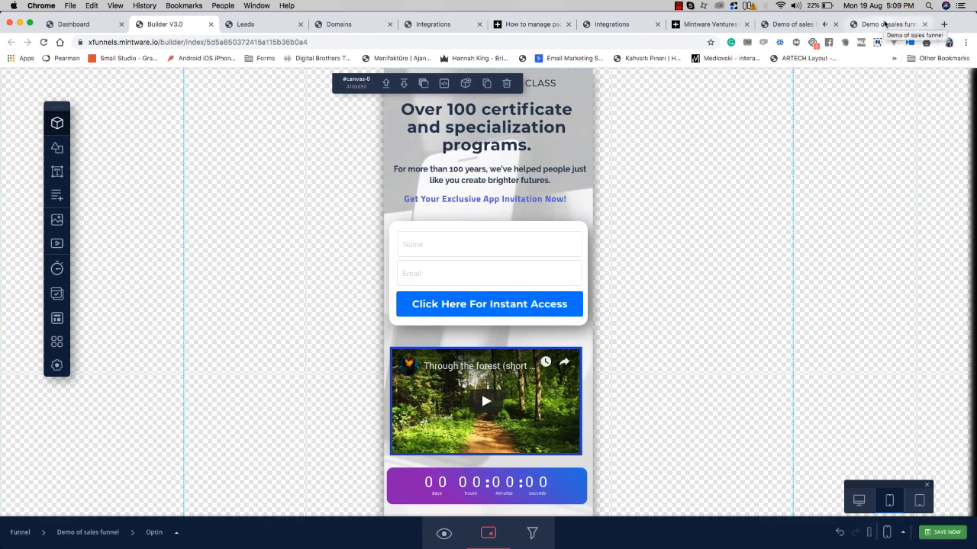
Step: Reload the live page at funnel.zkart.com and check its layout at tablet, phone and full browser widths
click(883, 23)
click(782, 25)
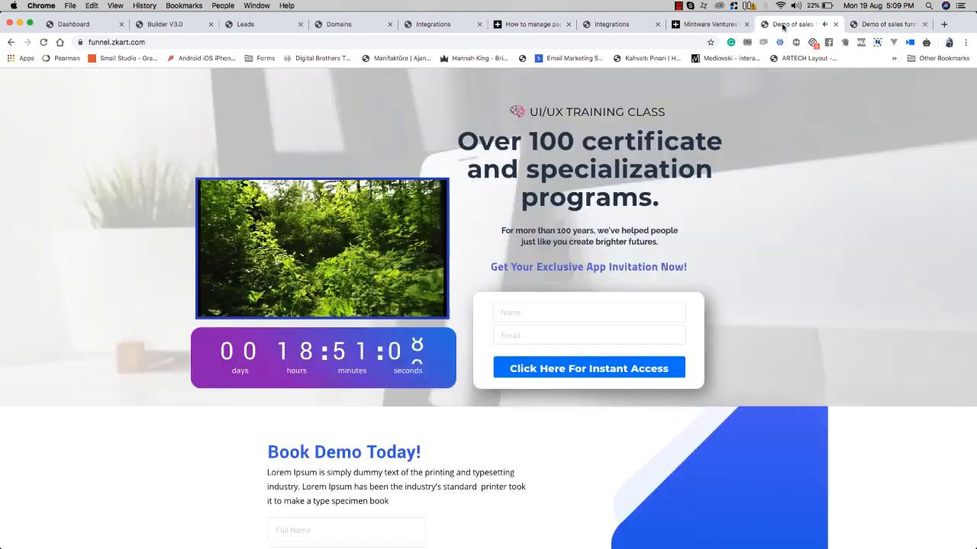
click(44, 42)
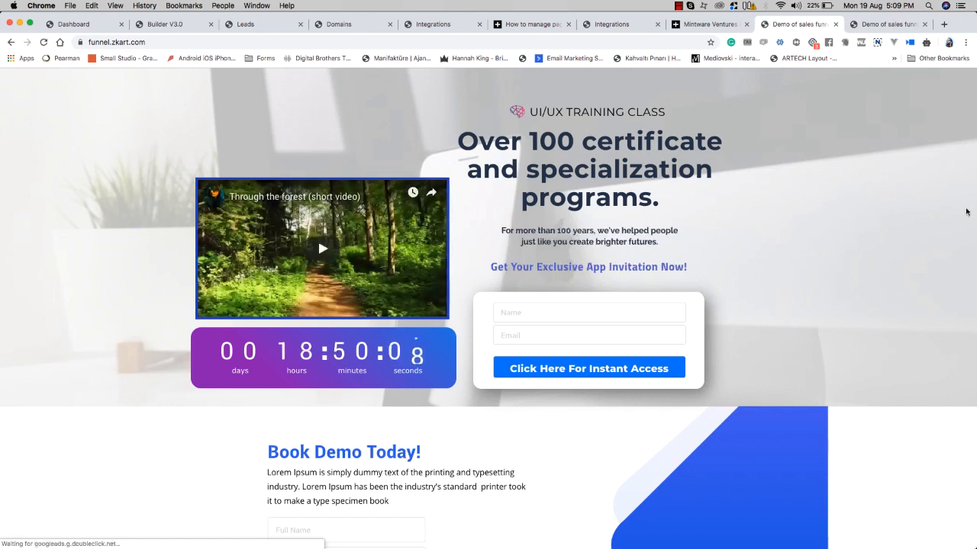
drag(975, 210, 455, 256)
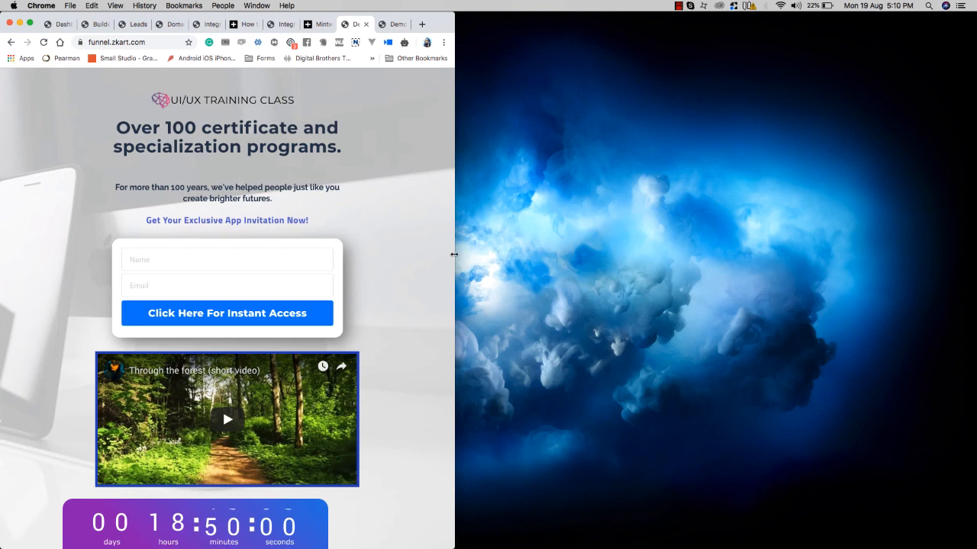
drag(451, 256, 287, 235)
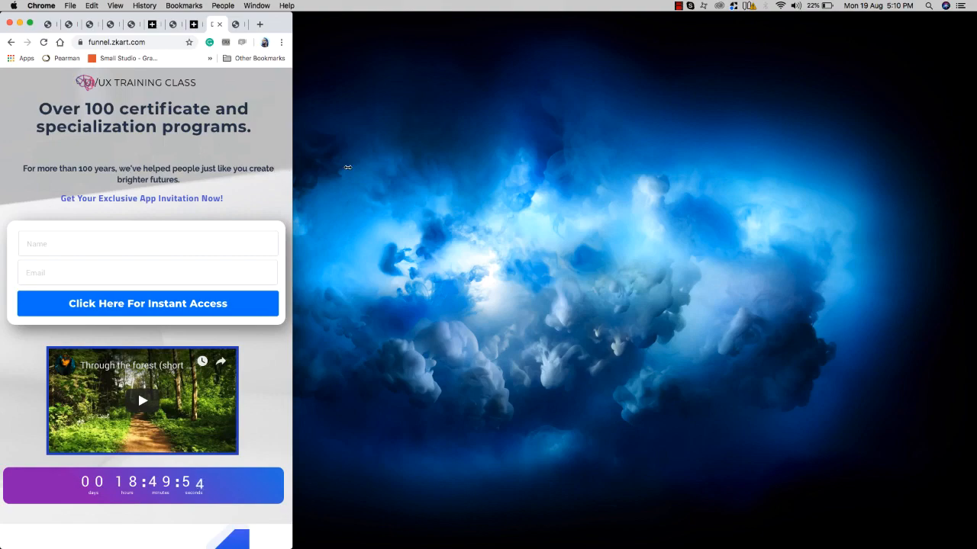
double_click(291, 167)
scroll(880, 272, down, 5)
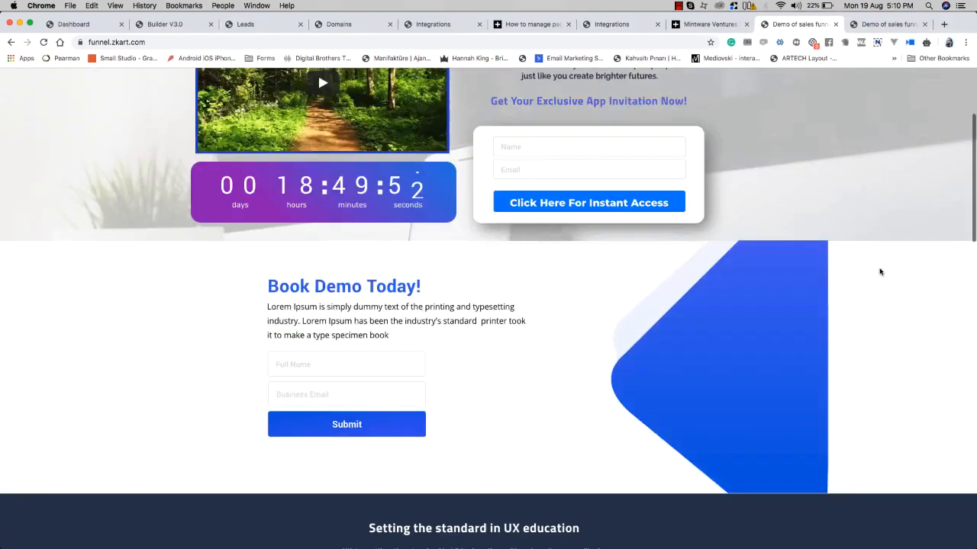
scroll(880, 272, up, 5)
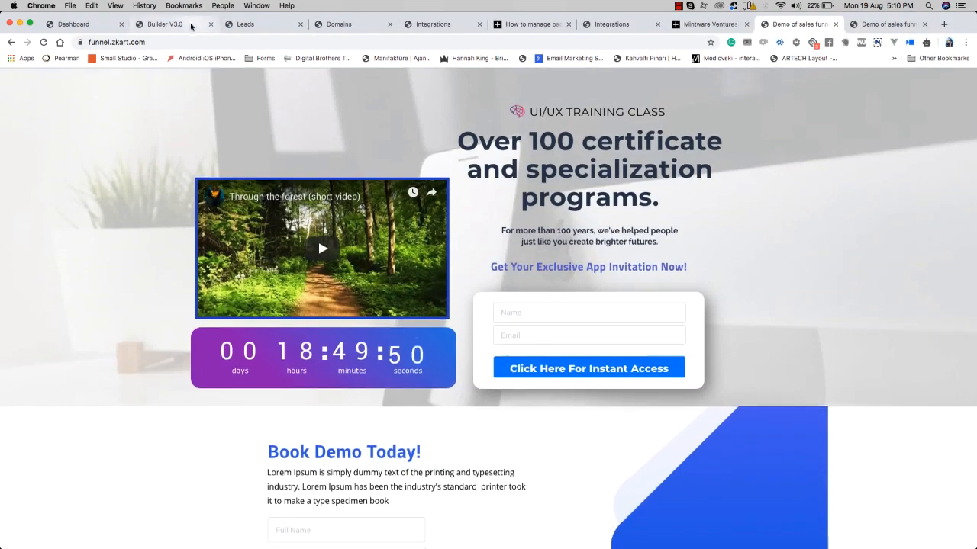
Step: Return to the builder's tablet layout, check the video and countdown placement, and save the page again
click(191, 24)
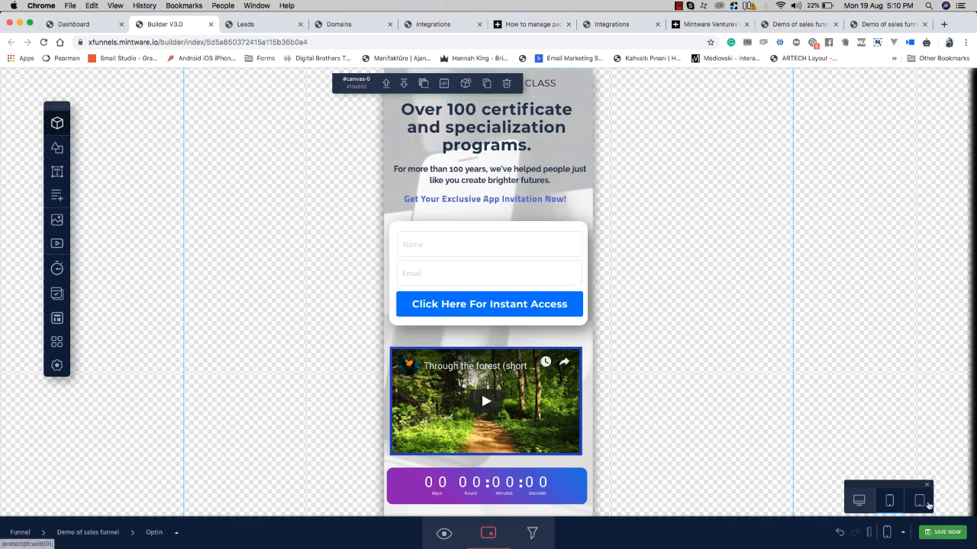
click(920, 500)
scroll(662, 357, down, 4)
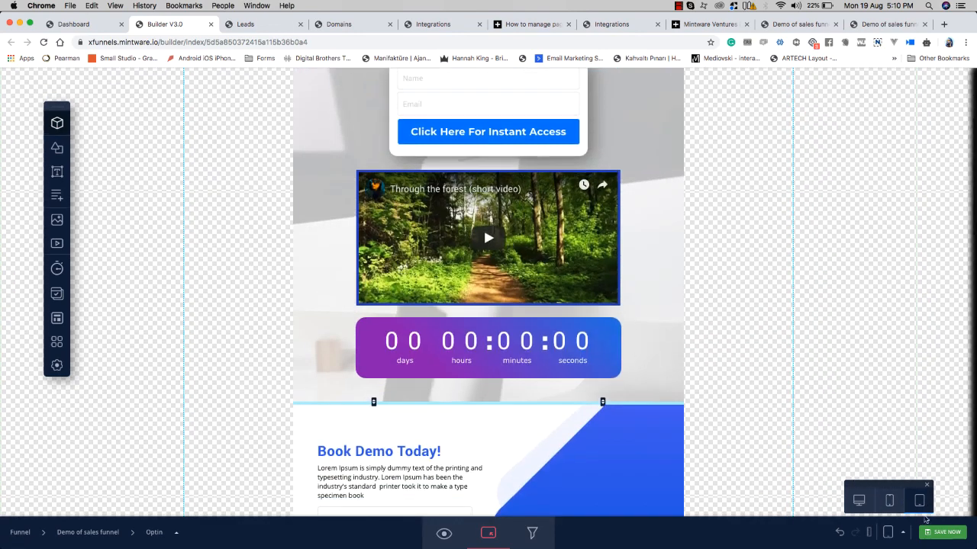
click(937, 532)
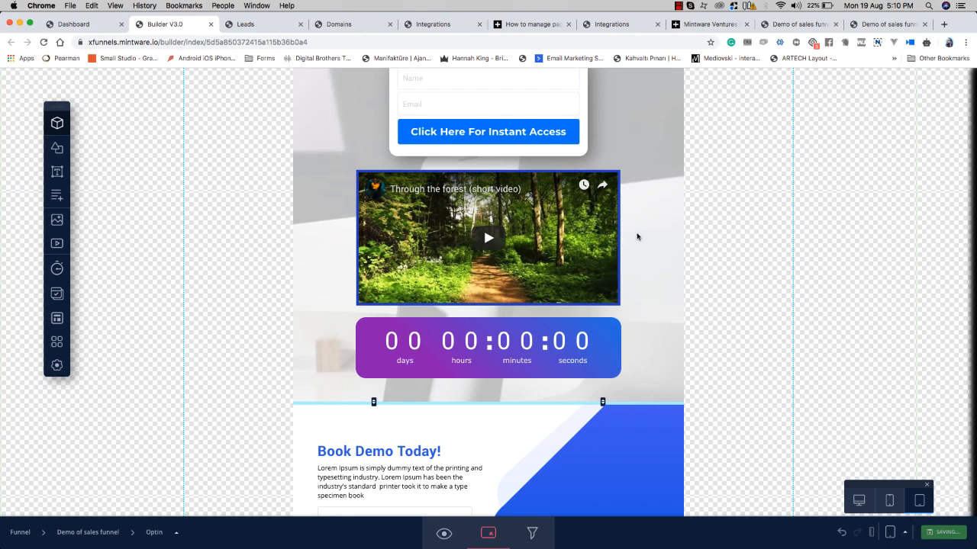
scroll(637, 237, up, 5)
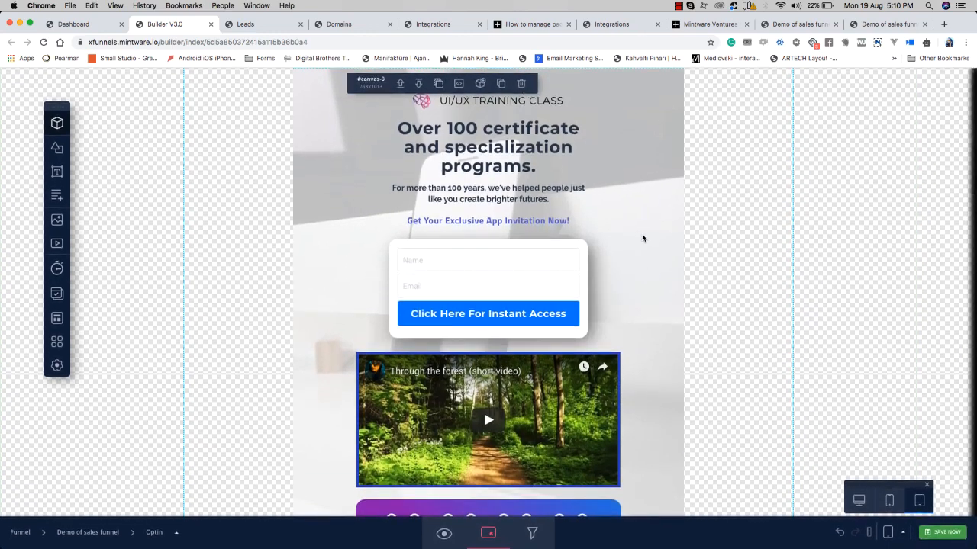
Step: Switch the builder back to the desktop layout and review the hero and Book Demo sections
click(860, 502)
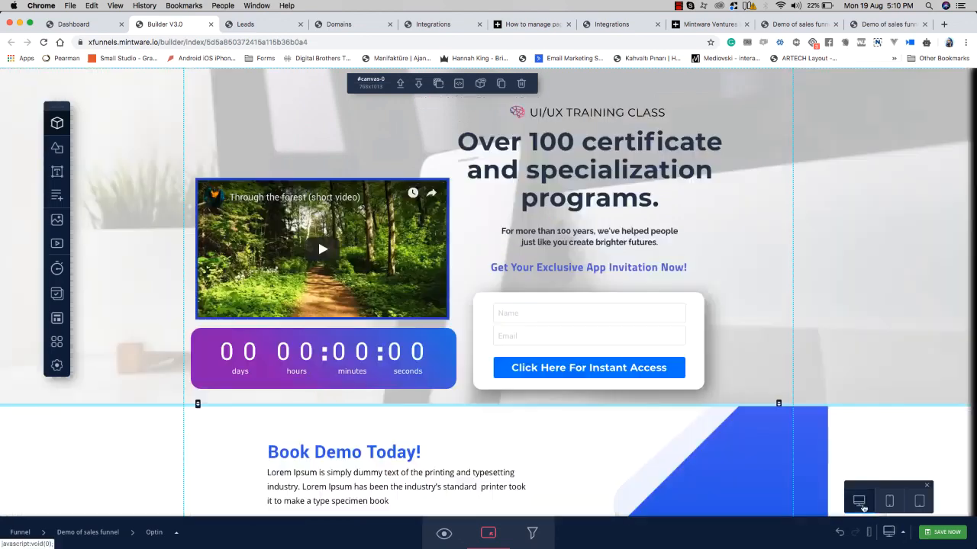
scroll(766, 168, down, 5)
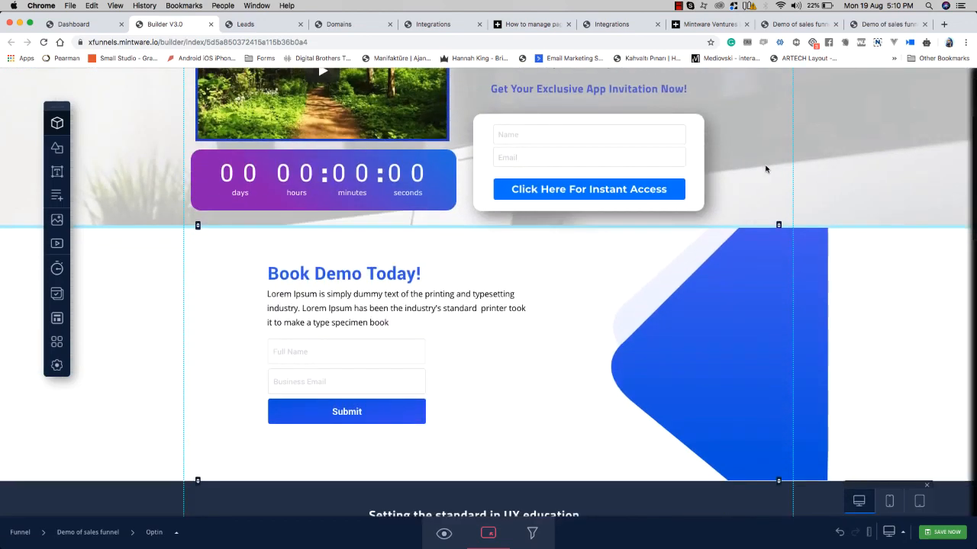
scroll(766, 169, up, 4)
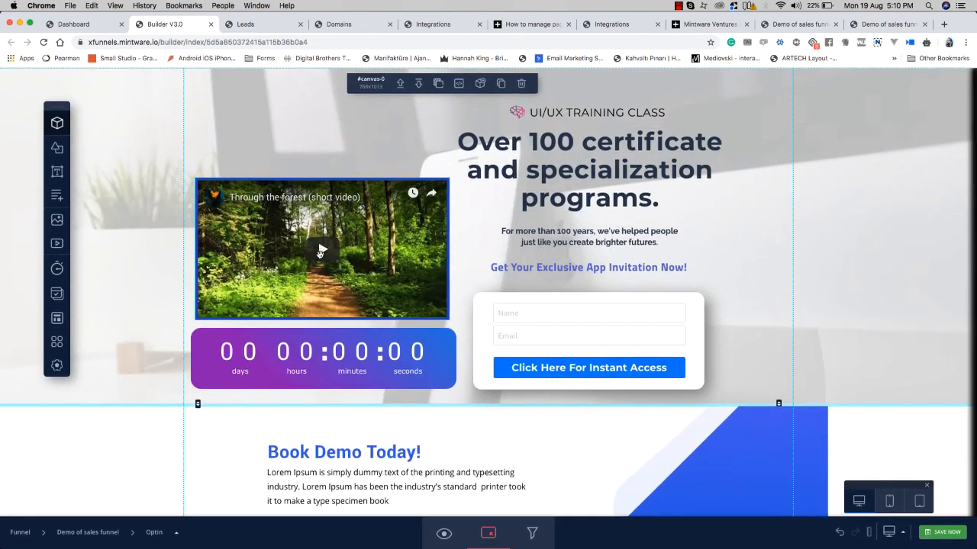
scroll(328, 318, down, 3)
scroll(484, 319, up, 3)
click(484, 318)
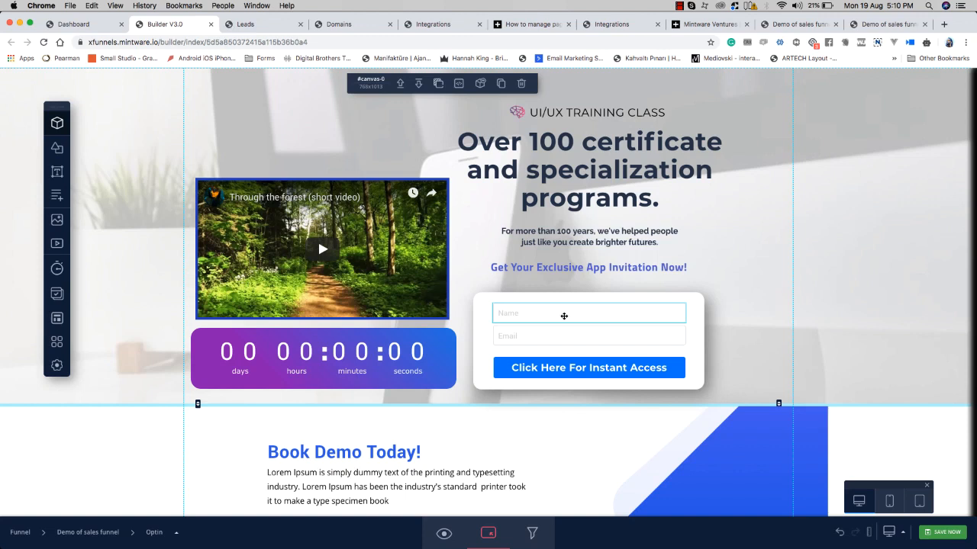
Step: In the dashboard's funnel steps, collapse Optin, expand Sales and assign it the "We Build Apps That Get Trending On App Store" template
click(89, 25)
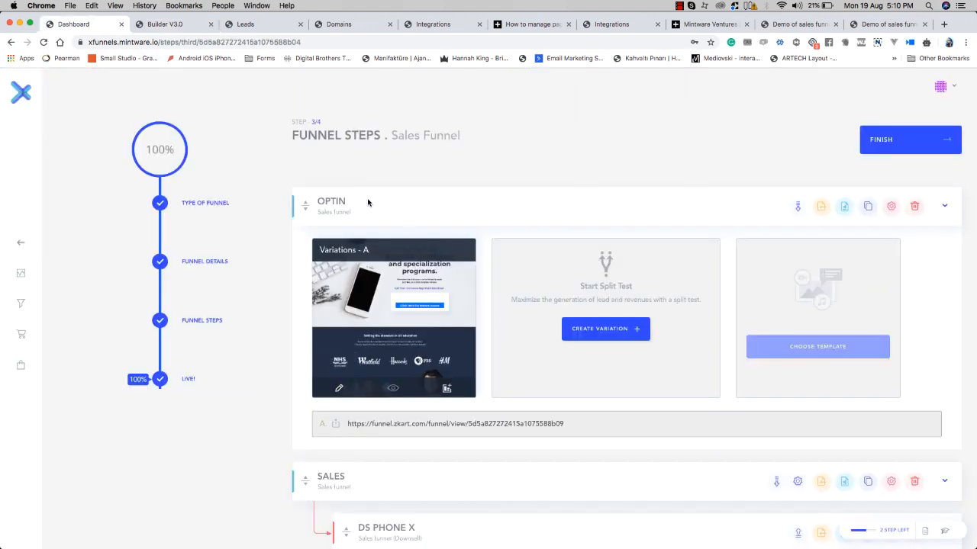
click(946, 206)
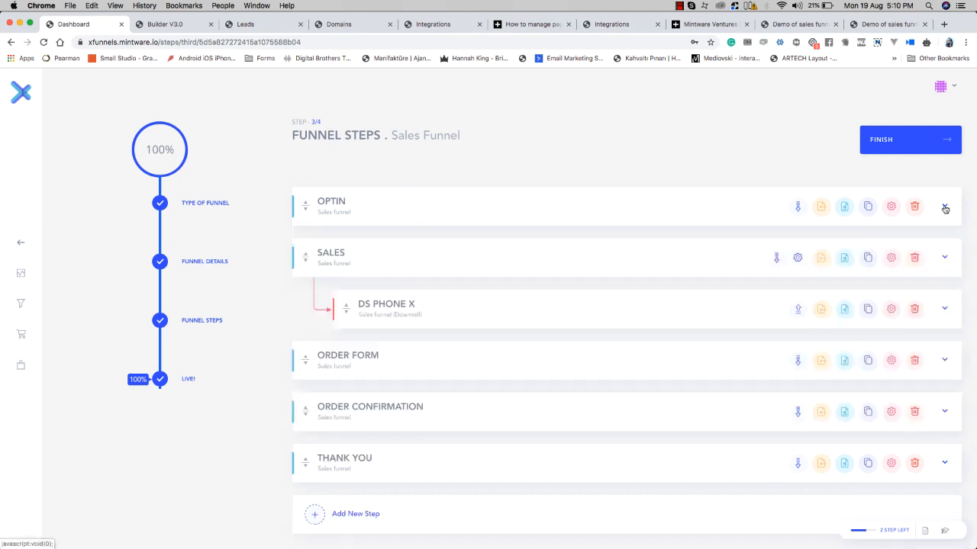
click(945, 259)
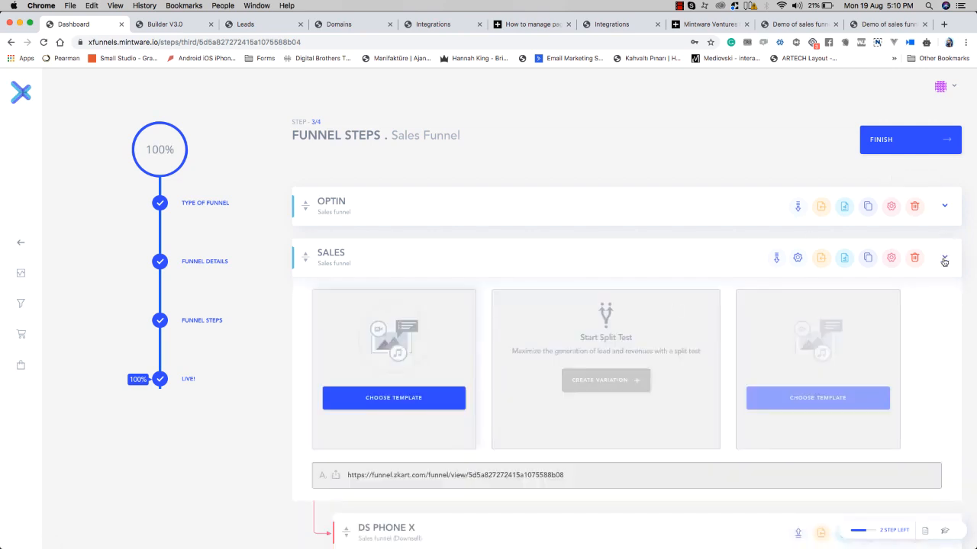
click(393, 407)
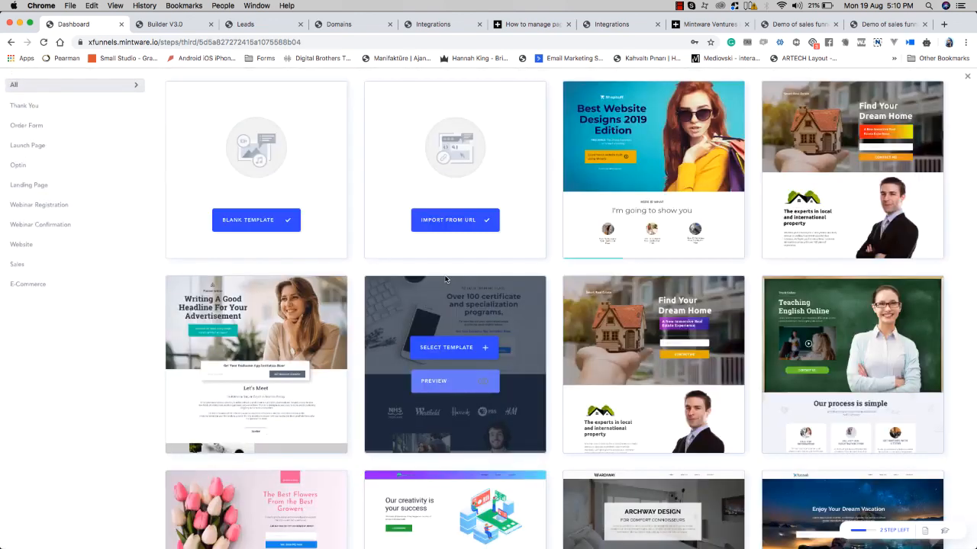
mouse_move(651, 239)
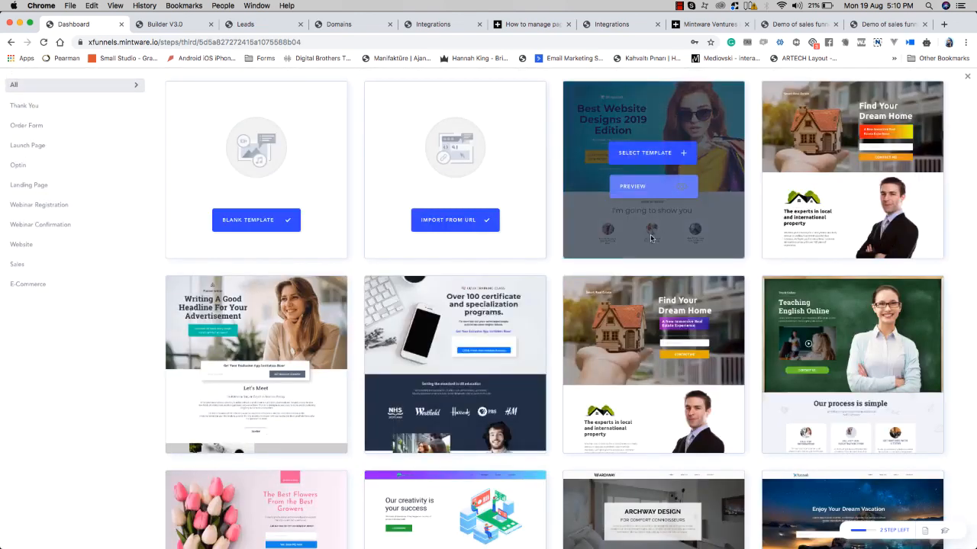
scroll(651, 239, down, 2)
scroll(650, 238, down, 2)
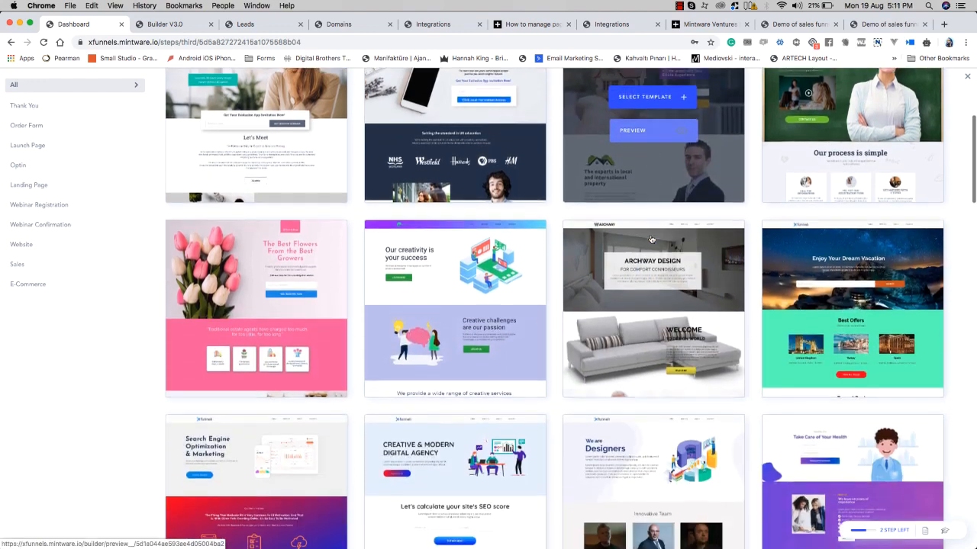
scroll(651, 238, down, 6)
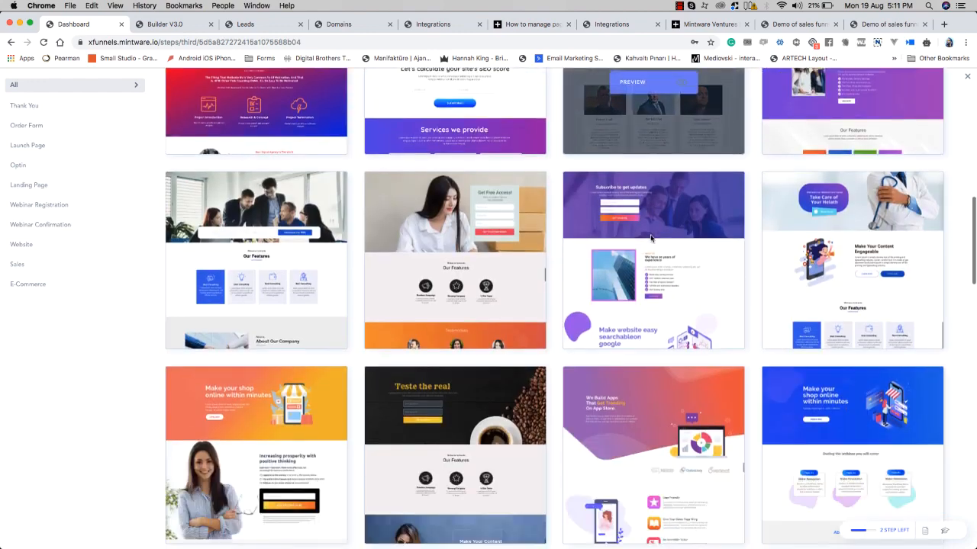
scroll(651, 238, down, 2)
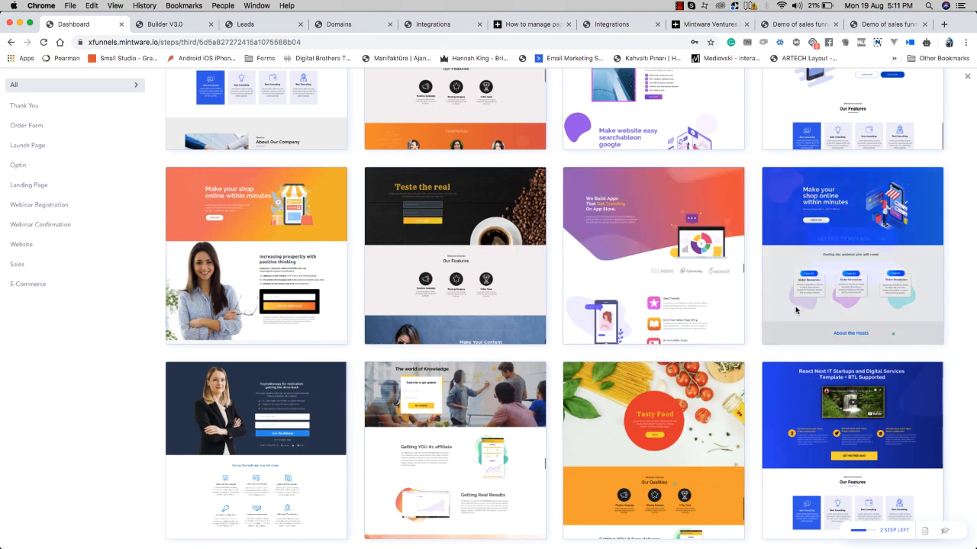
click(687, 249)
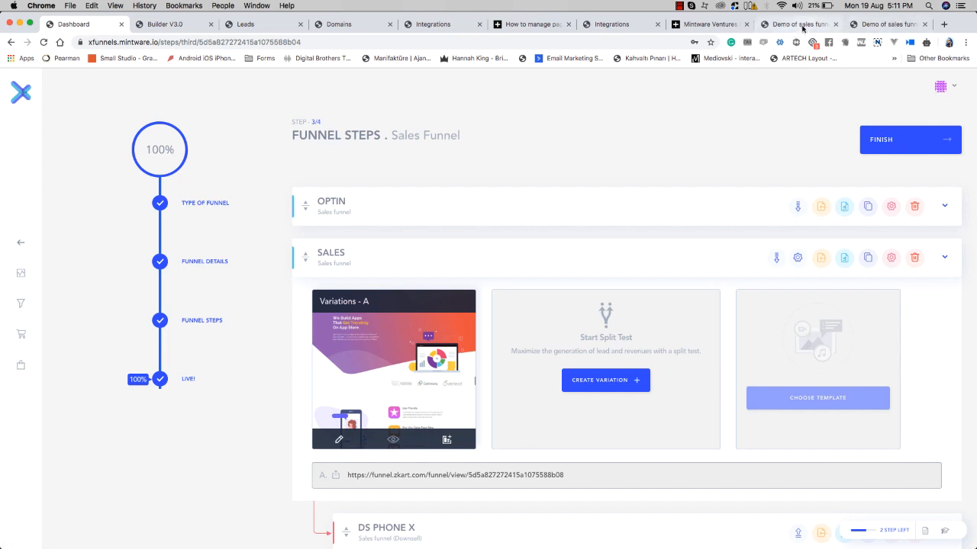
Step: Return to the opt-in page in the builder and review the field settings of the hero form's Name and Email inputs
click(771, 24)
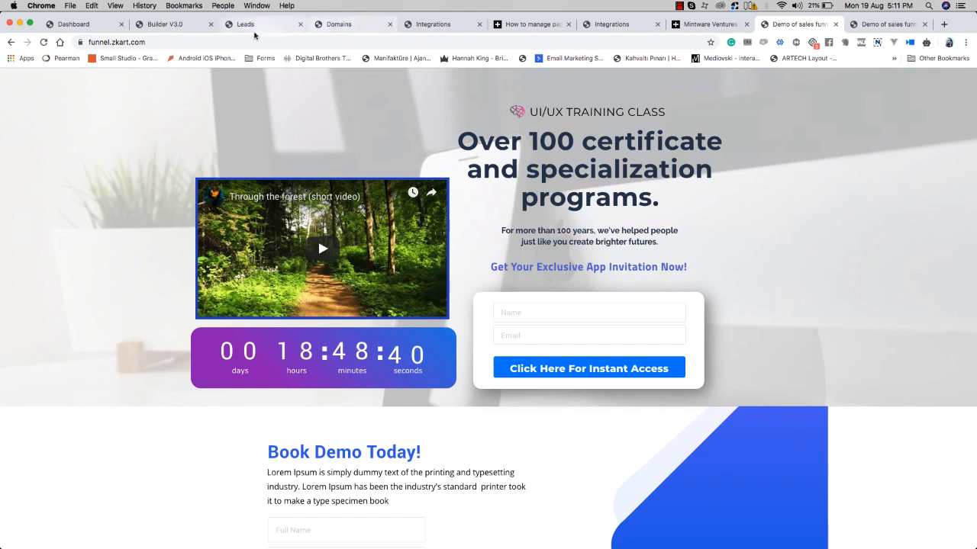
click(174, 24)
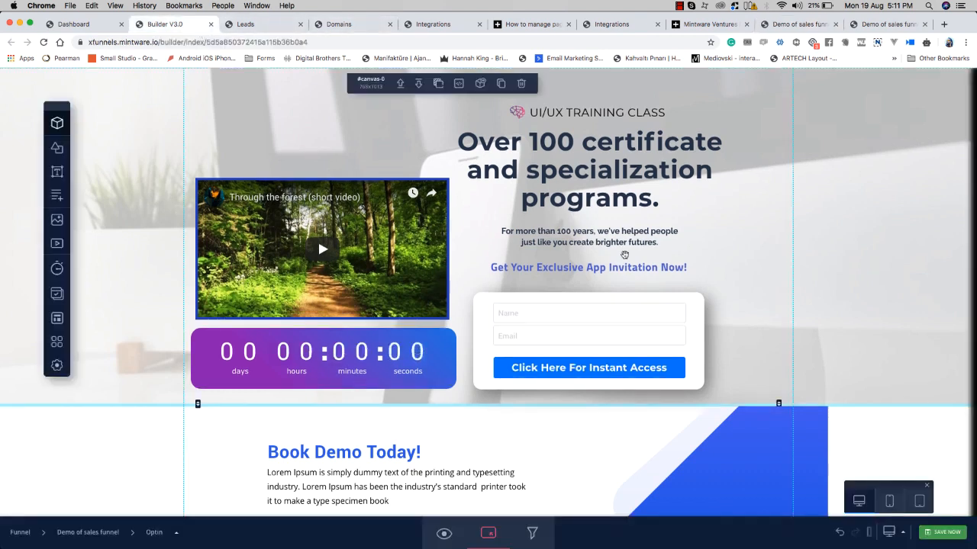
click(607, 318)
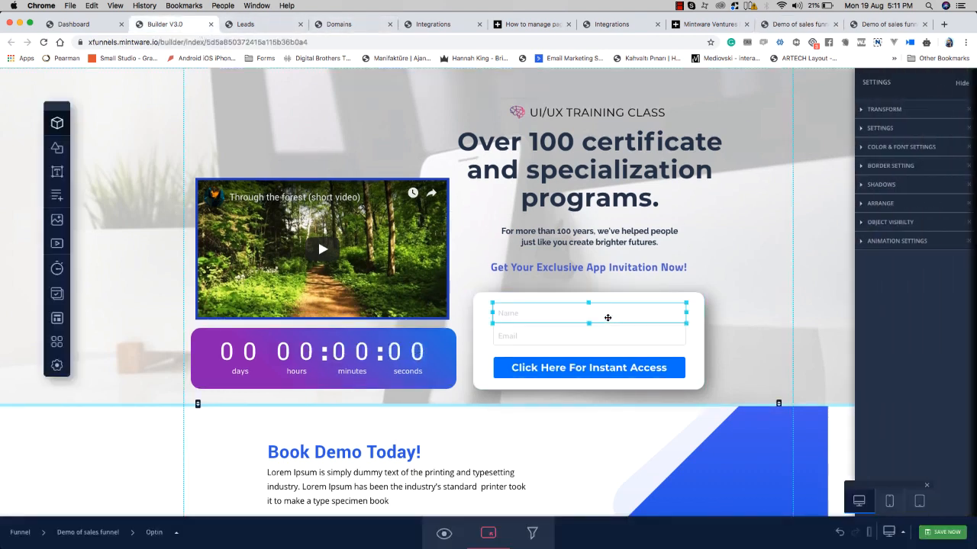
click(891, 127)
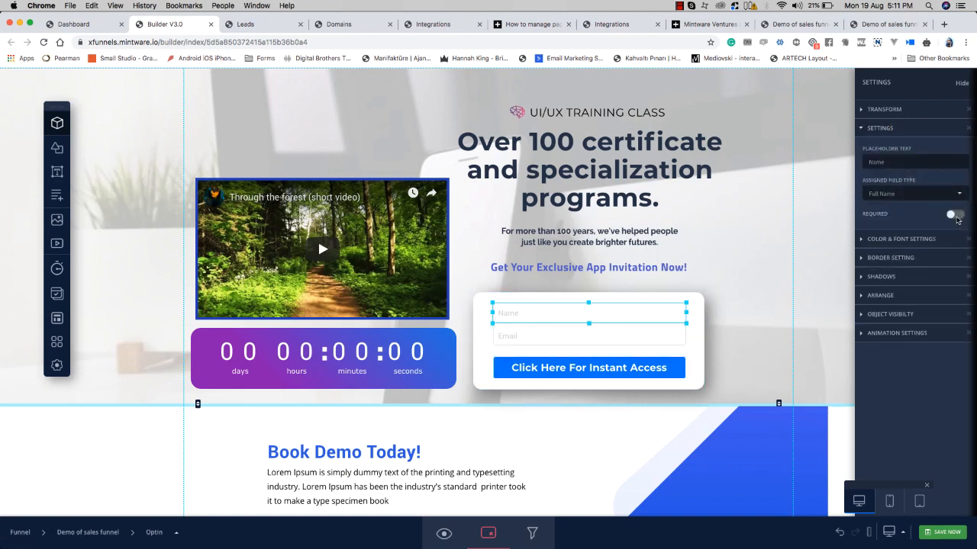
click(618, 344)
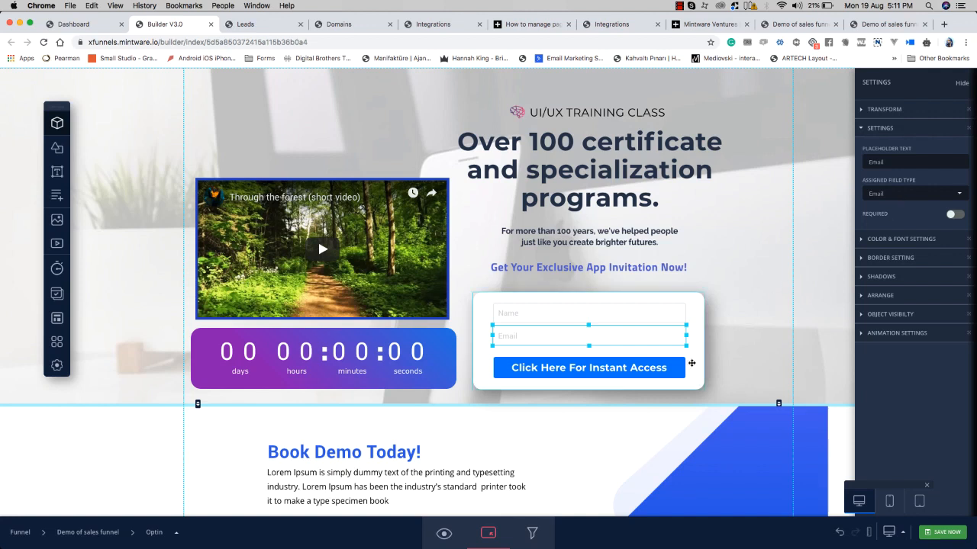
Step: Set the "Click Here For Instant Access" button to optin mode with leads type Xfunnels, and view the Leads list that collects its entries
click(660, 373)
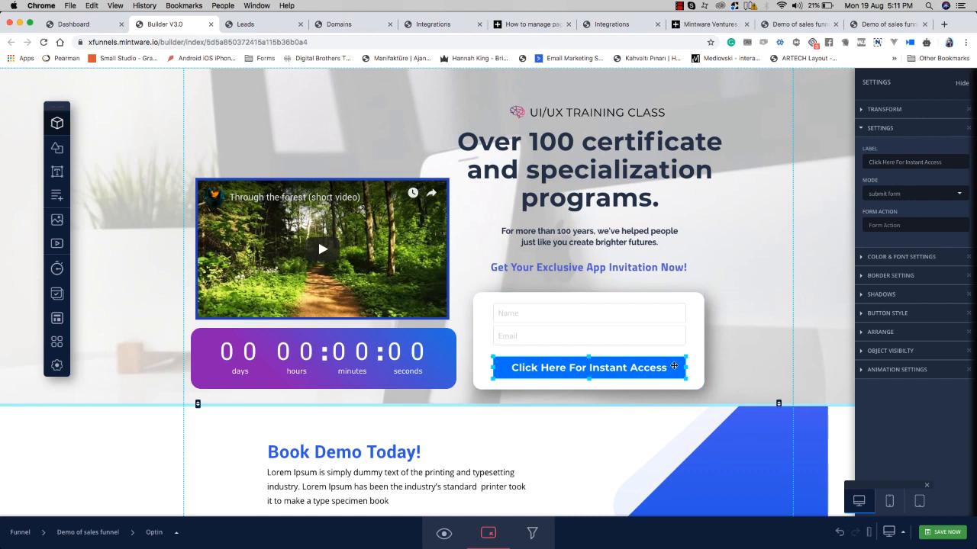
click(914, 196)
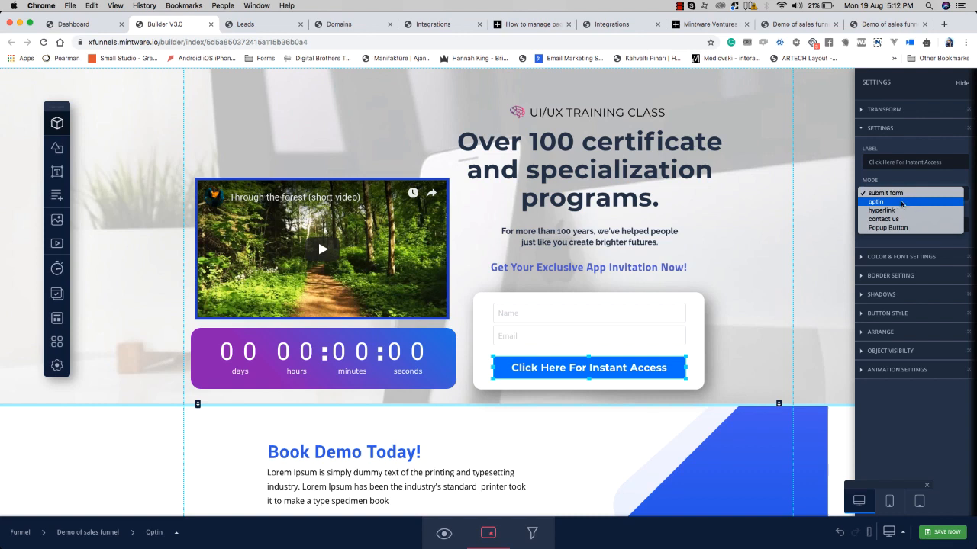
click(901, 203)
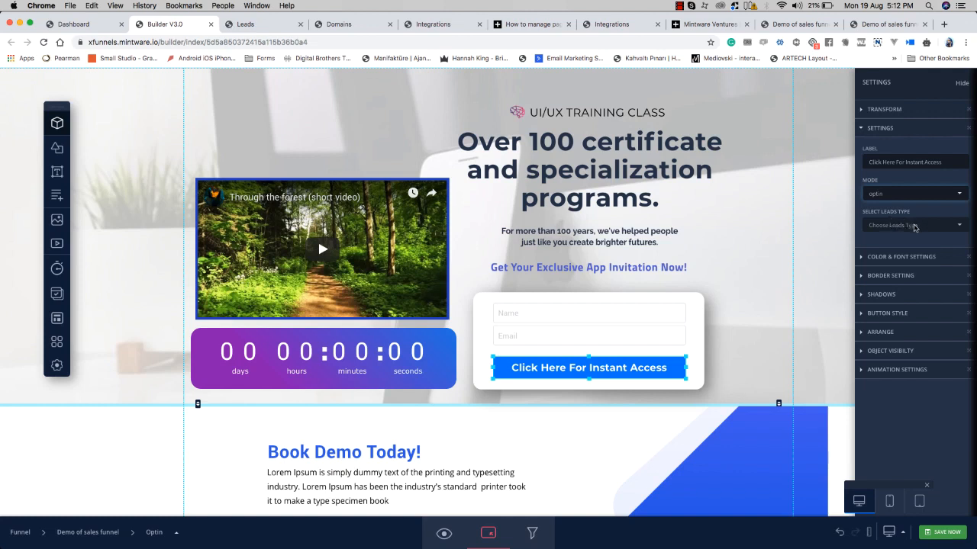
click(914, 226)
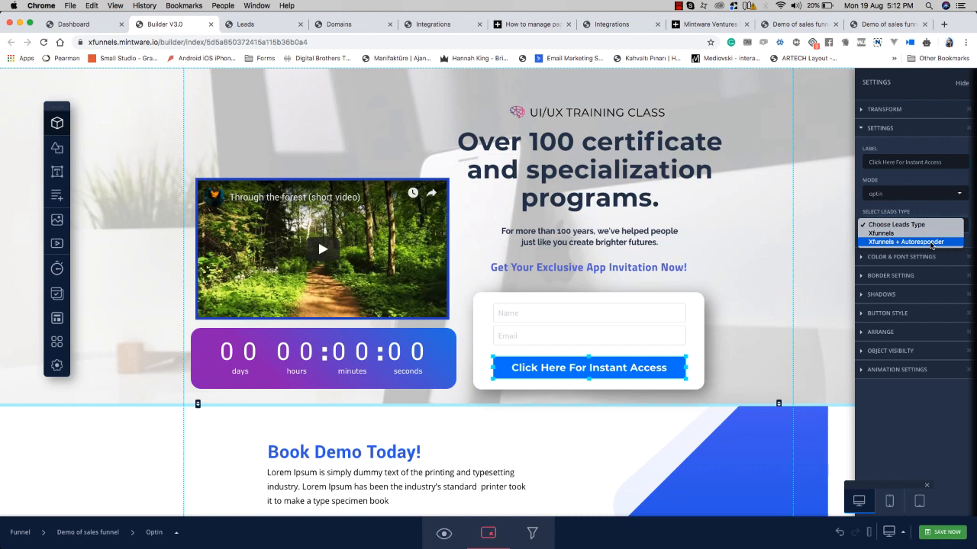
click(932, 235)
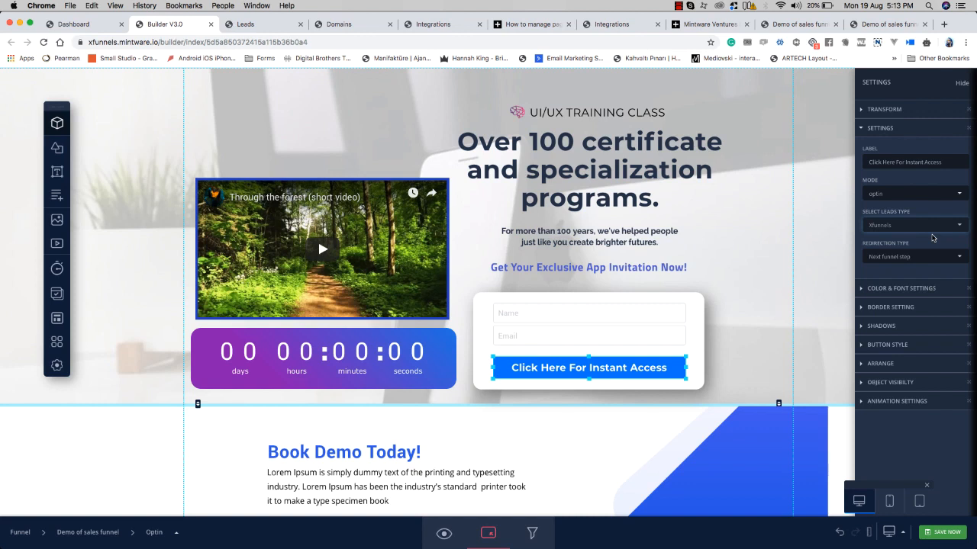
click(270, 25)
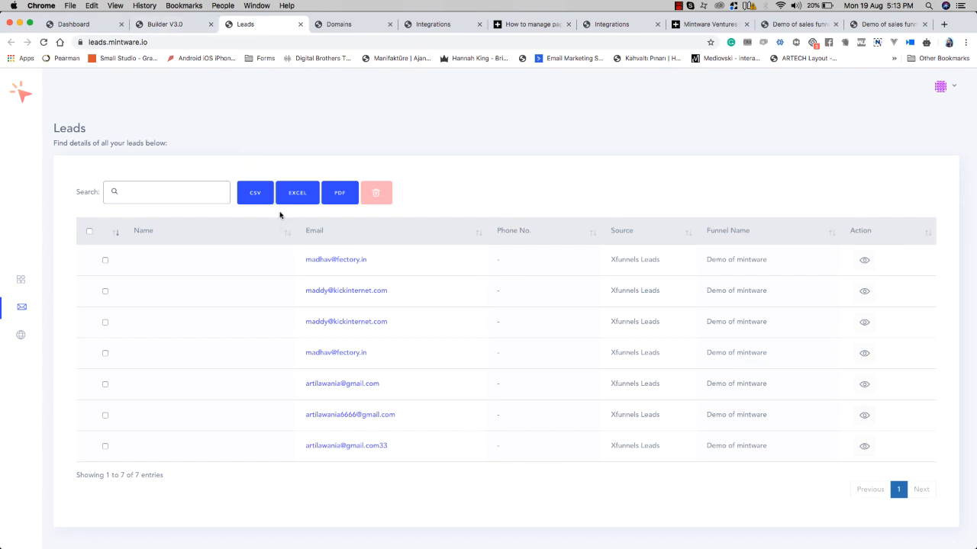
click(180, 24)
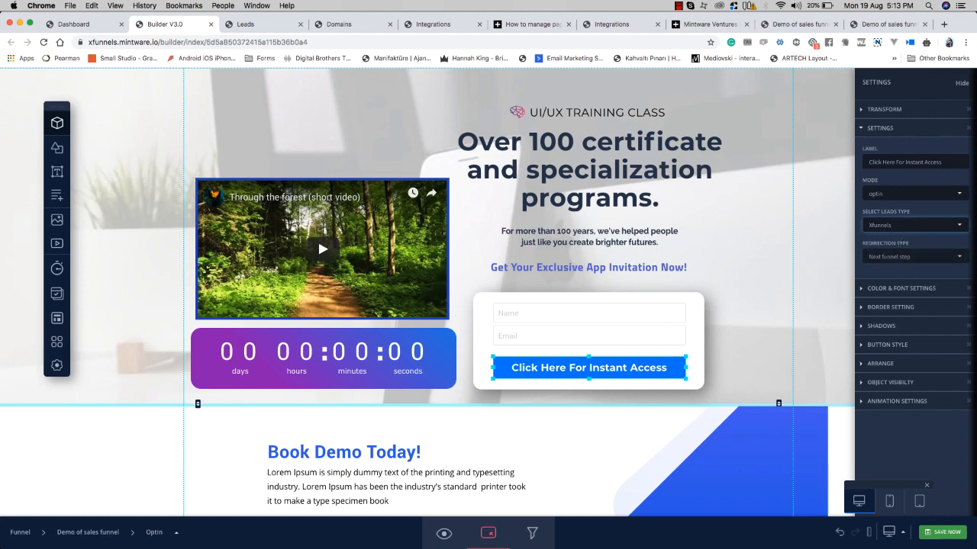
Step: Try the None and Url redirection types for the opt-in button, and set it back to Next funnel step
click(898, 258)
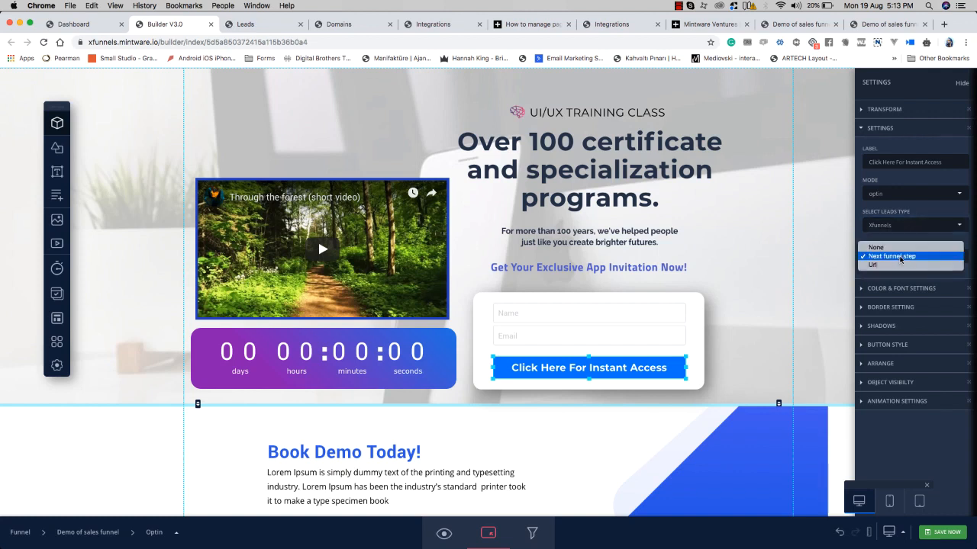
click(885, 247)
click(903, 258)
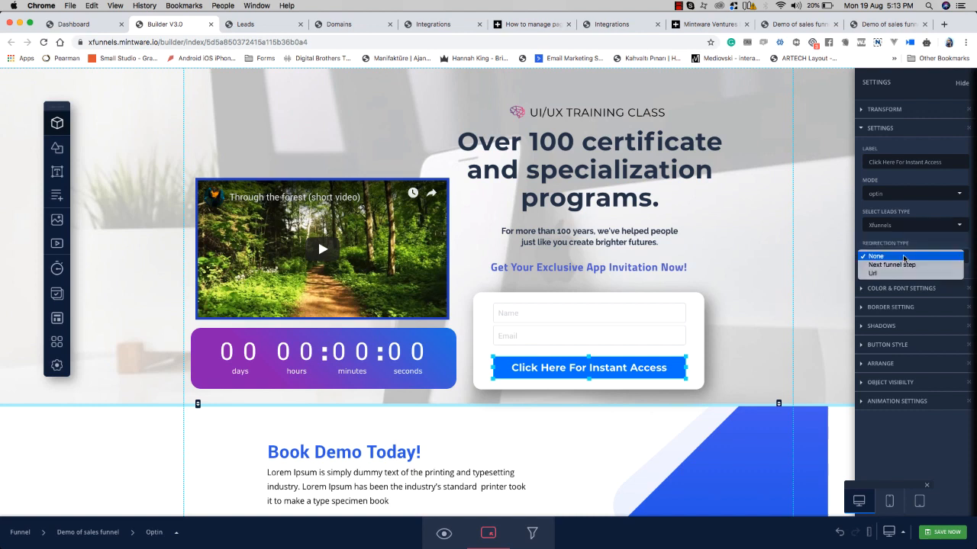
click(905, 273)
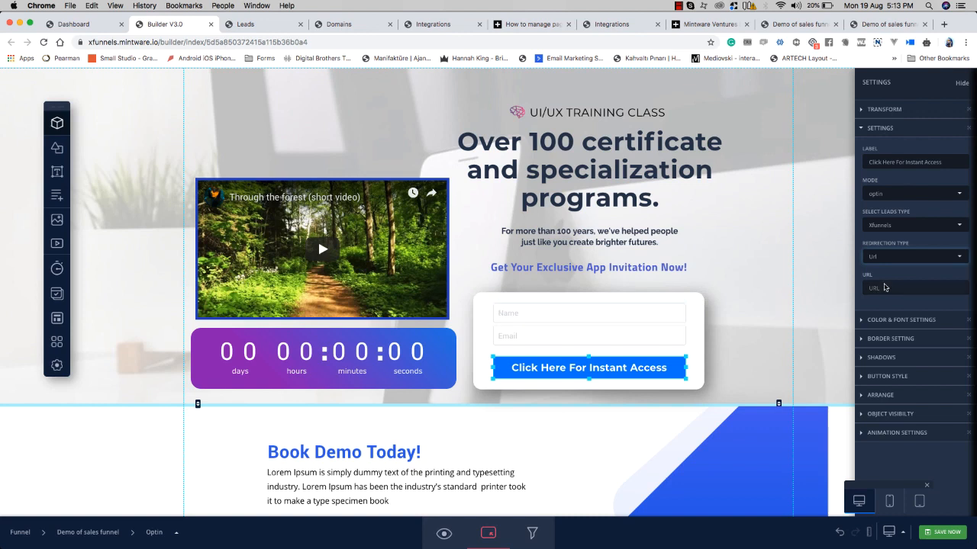
click(889, 259)
click(894, 248)
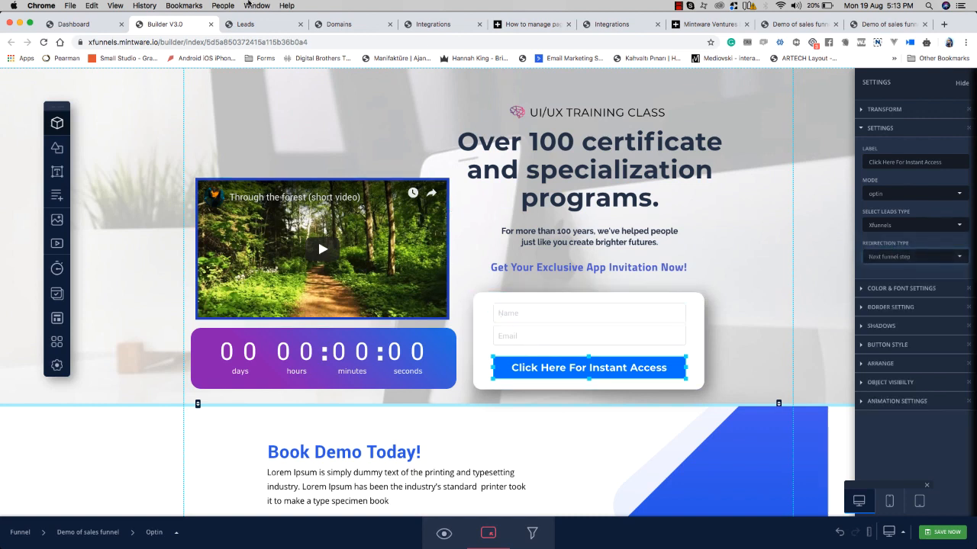
Step: Check the Sales step's assigned template in the dashboard, and save the opt-in page in the builder
click(106, 25)
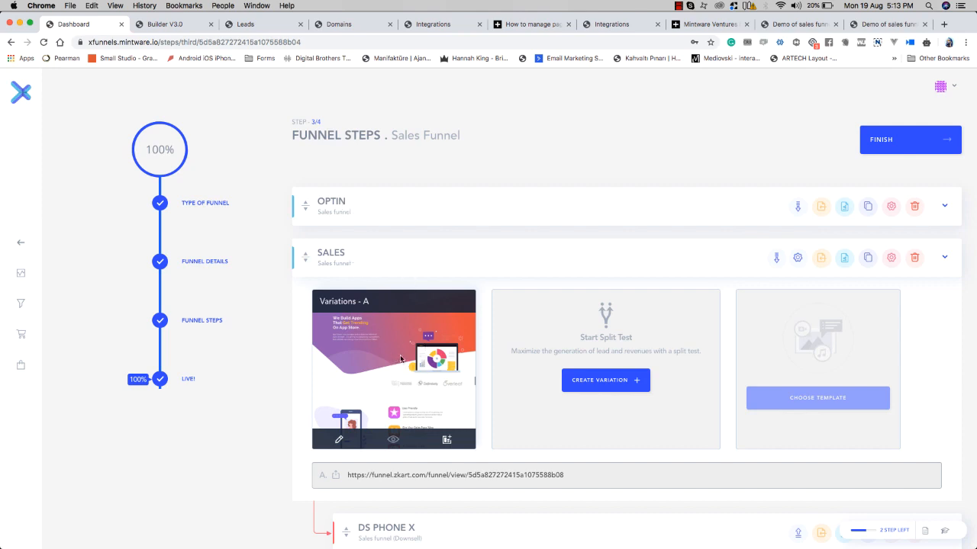
click(190, 25)
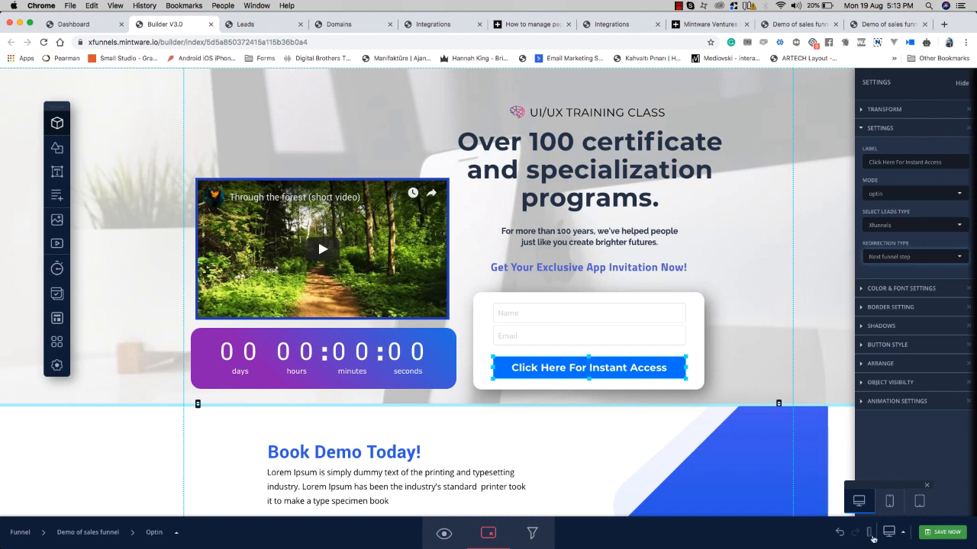
click(943, 532)
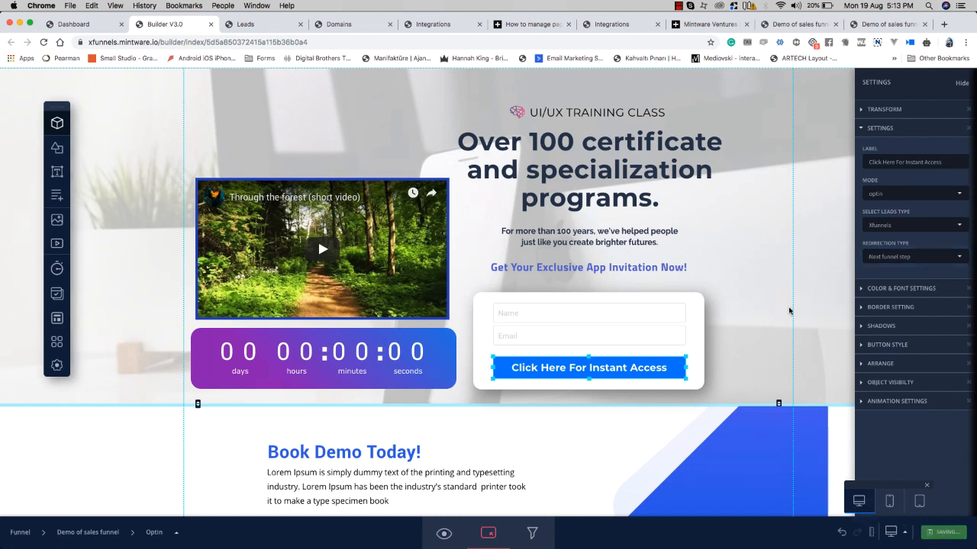
Step: Close the old digital agency preview page and reload the live opt-in page at funnel.zkart.com
click(885, 24)
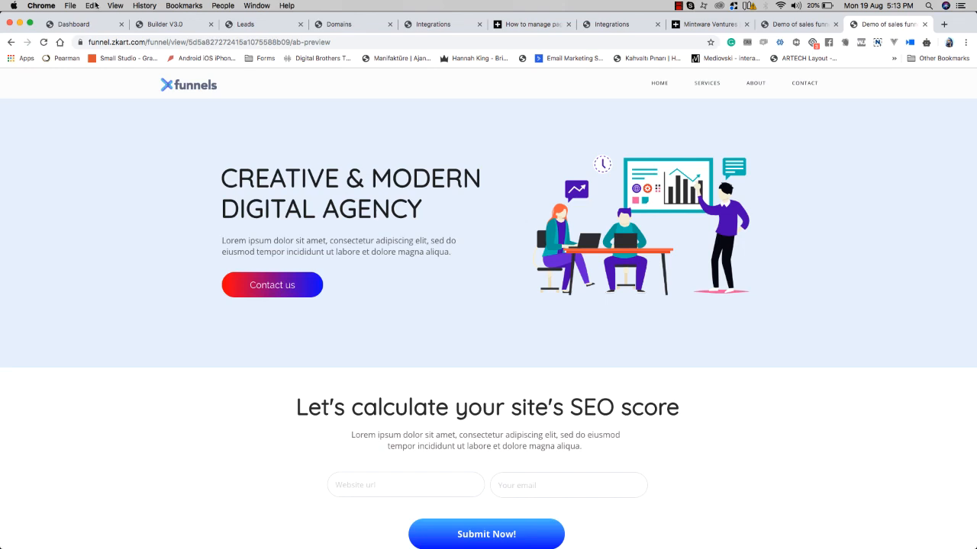
click(925, 25)
key(super+r)
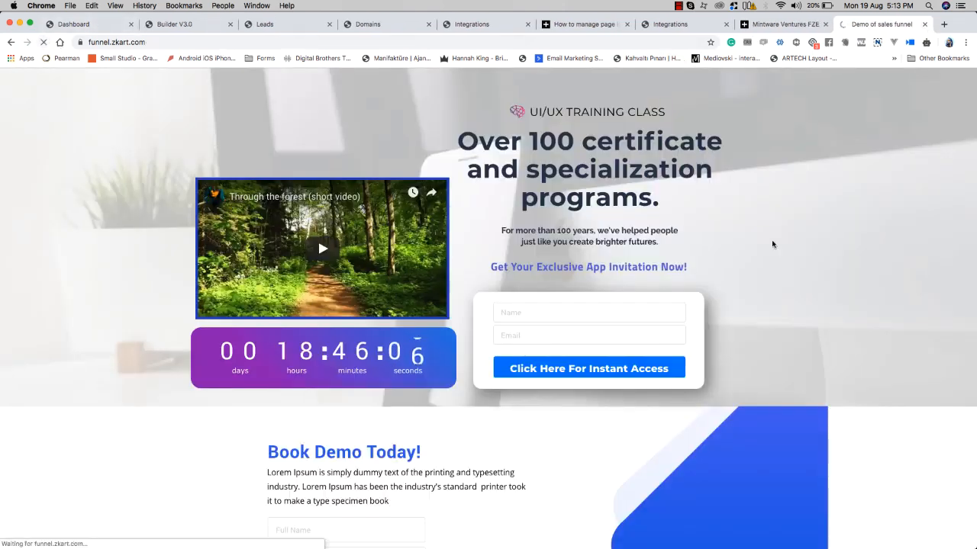
Step: Fill in the live opt-in form with a test name and a saved email address
click(590, 313)
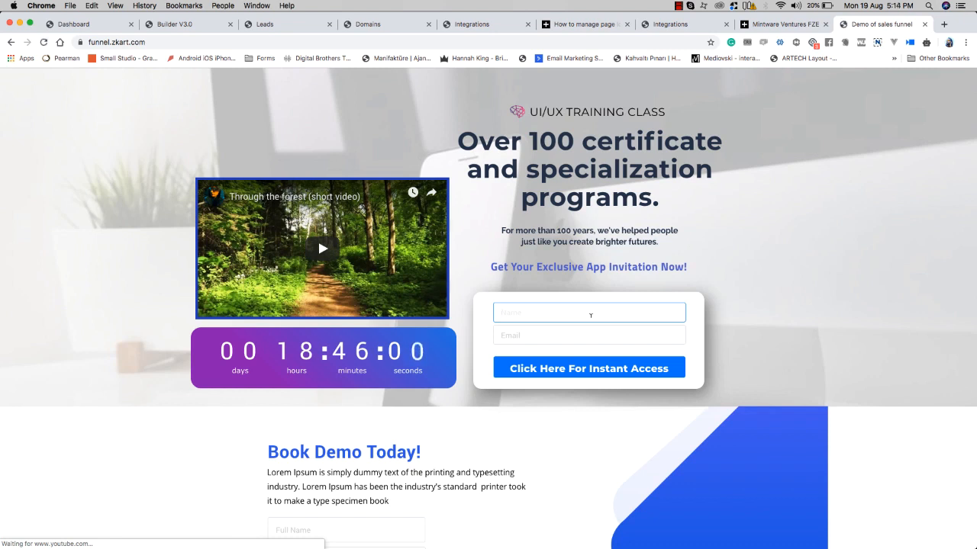
text(Maddy)
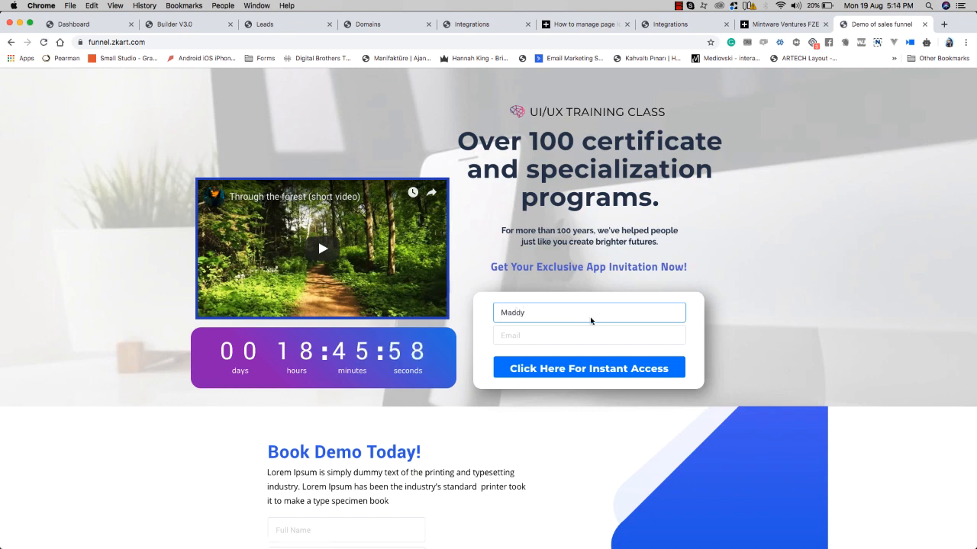
click(609, 336)
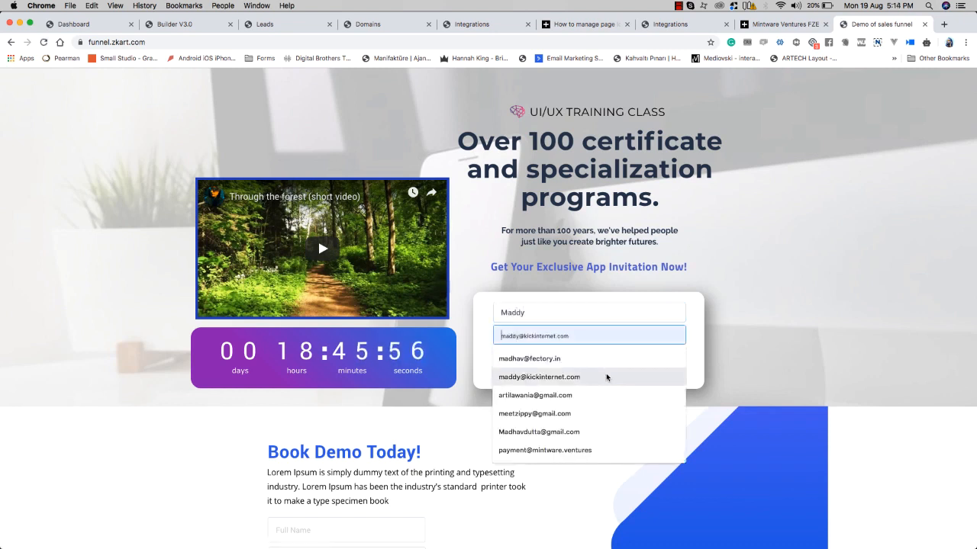
click(598, 439)
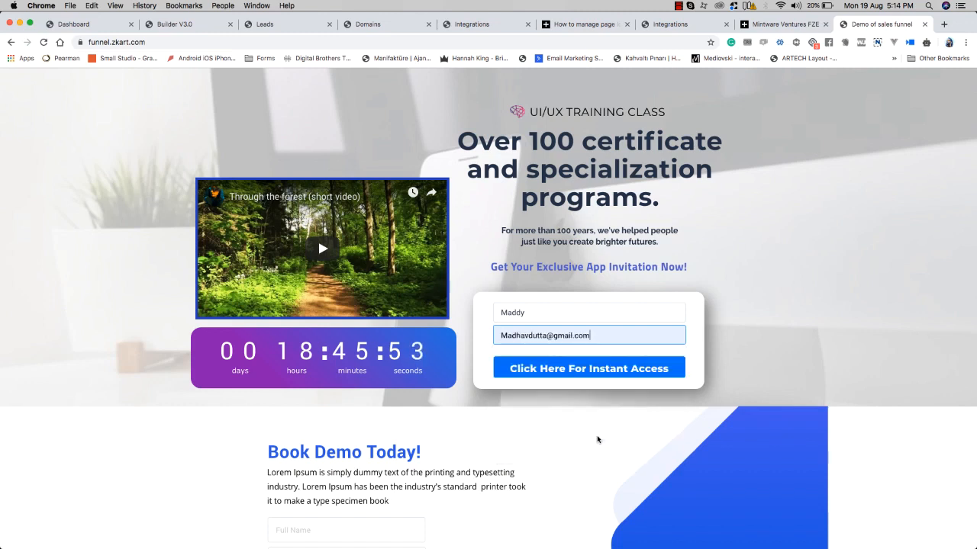
Step: Append "_demo_webinar" to the name in the opt-in form, and submit the form for instant access
click(571, 315)
text(_d)
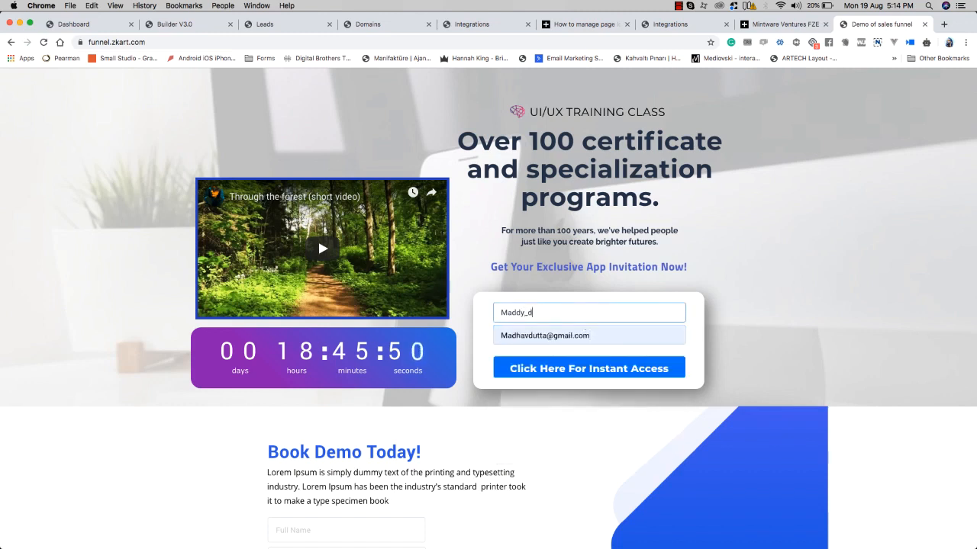
text(emo_web)
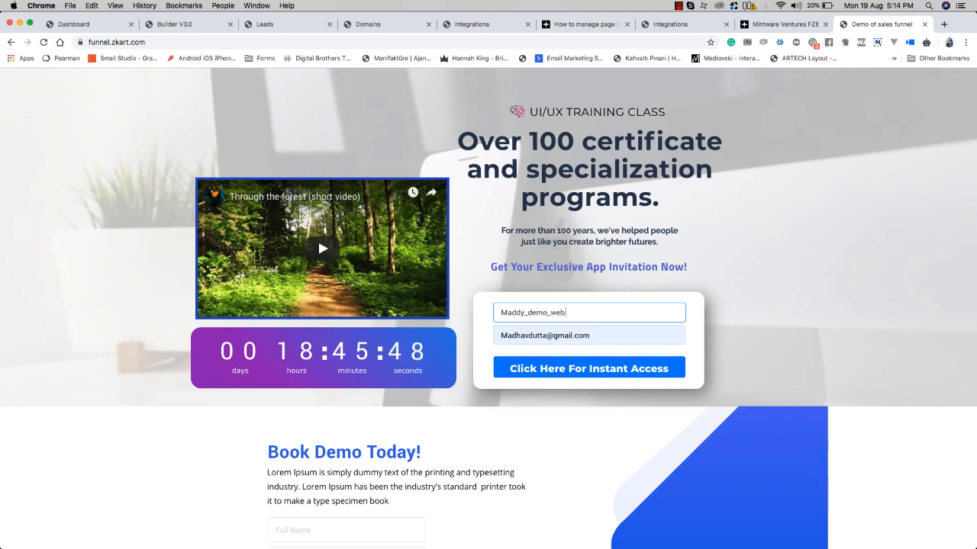
text(inar)
click(604, 369)
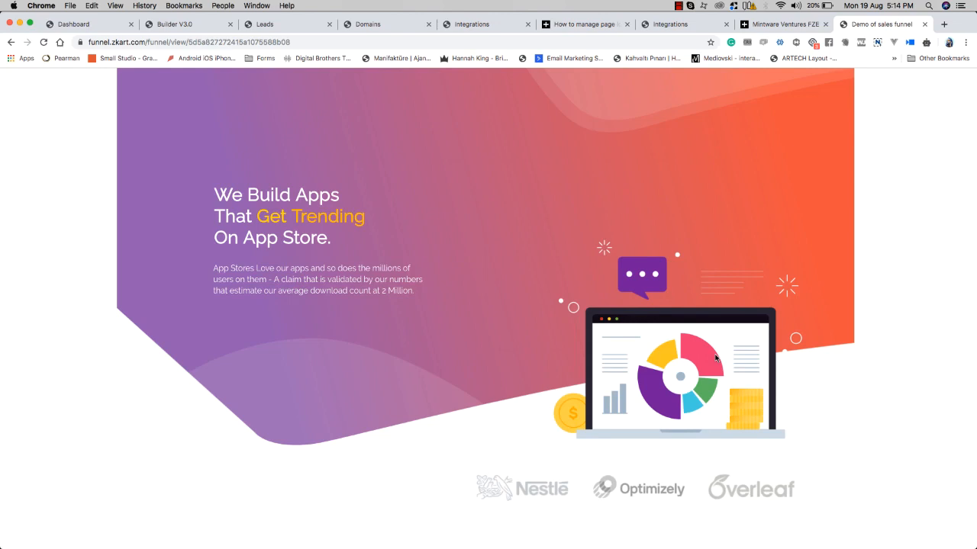
Step: Review the live Sales page down to its Choose Your Plan section, dismissing the Downsell popup
scroll(715, 358, down, 20)
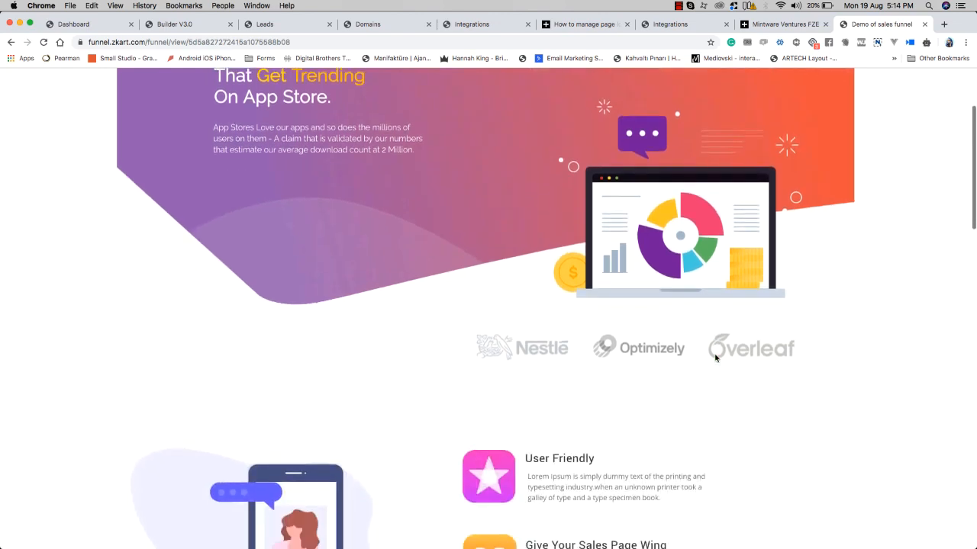
scroll(715, 358, down, 7)
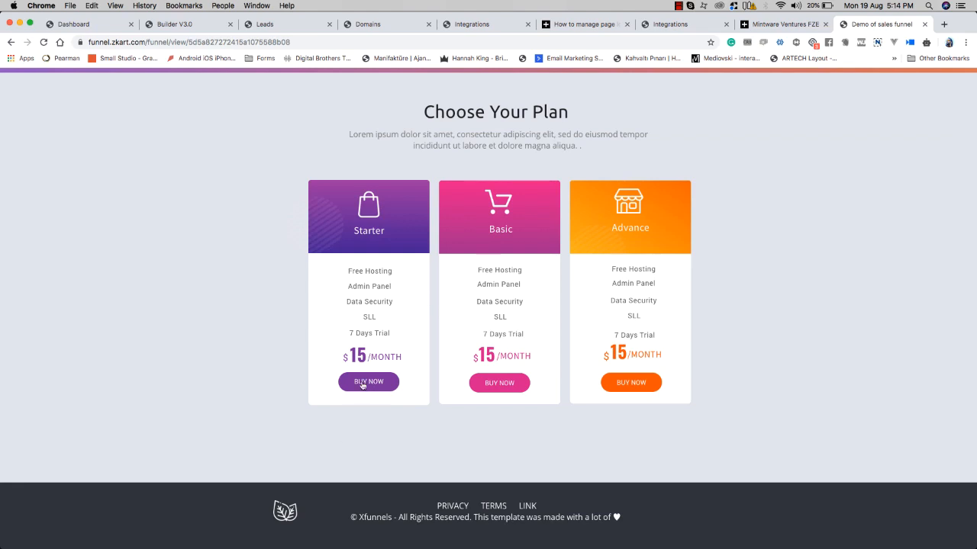
click(652, 384)
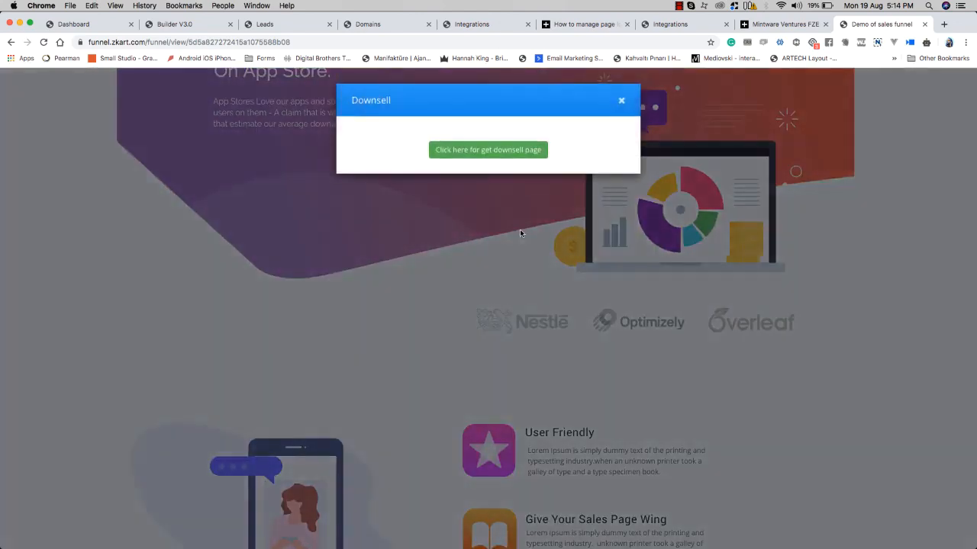
click(621, 101)
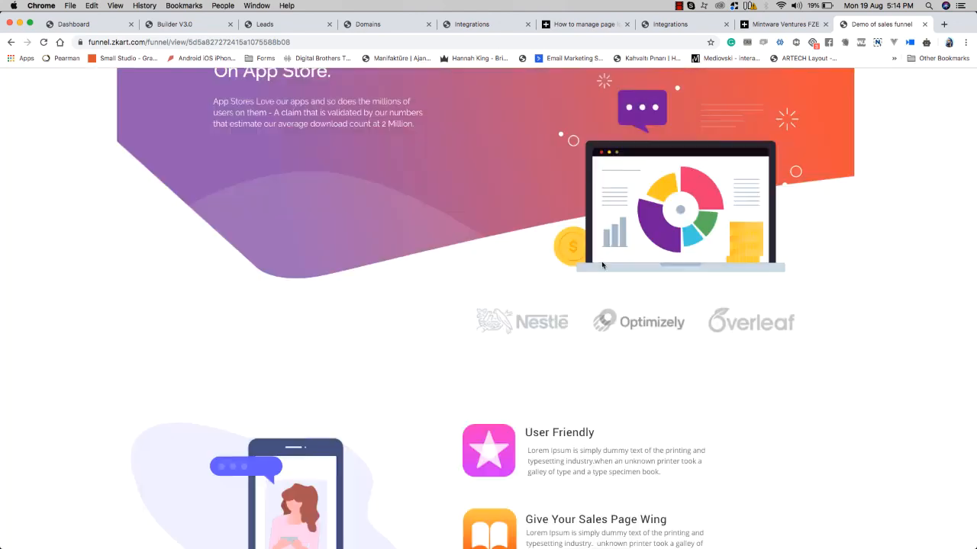
scroll(762, 179, up, 3)
scroll(762, 179, down, 1)
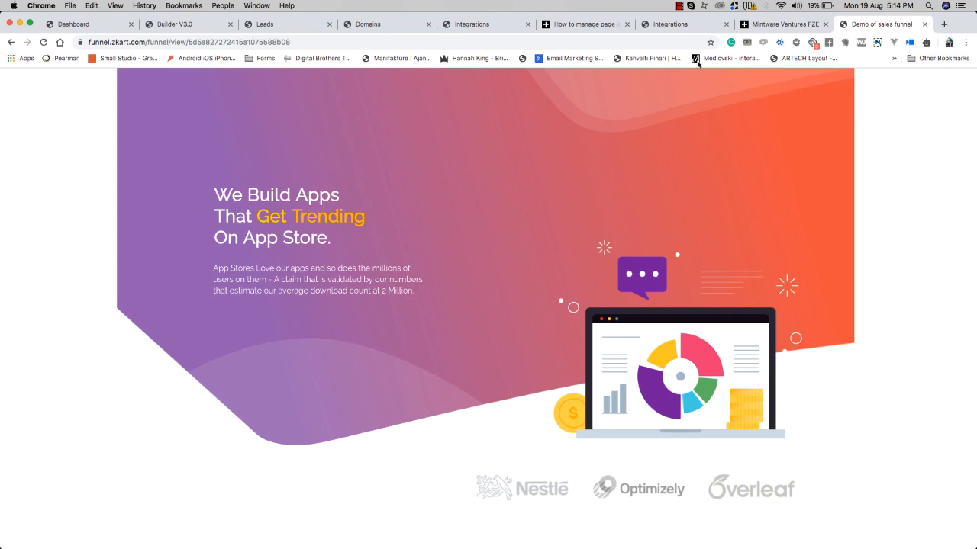
scroll(432, 230, down, 15)
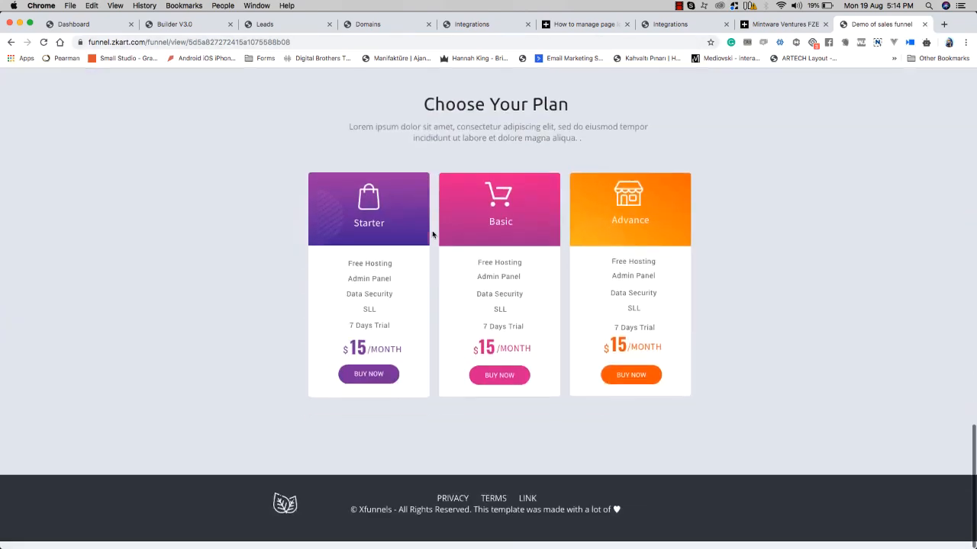
Step: Check the Sales step's page variation in the dashboard, and return to the opt-in page in the builder
click(176, 24)
click(108, 24)
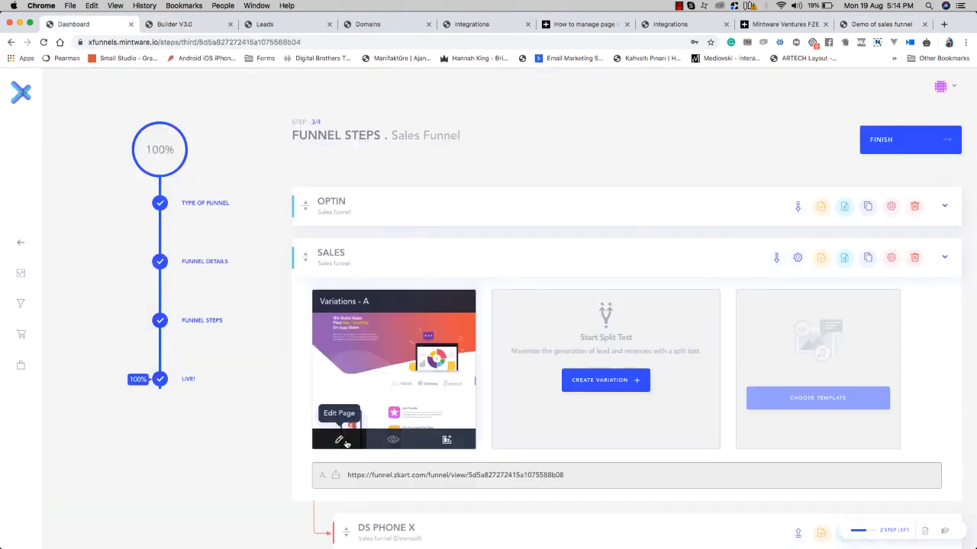
click(199, 26)
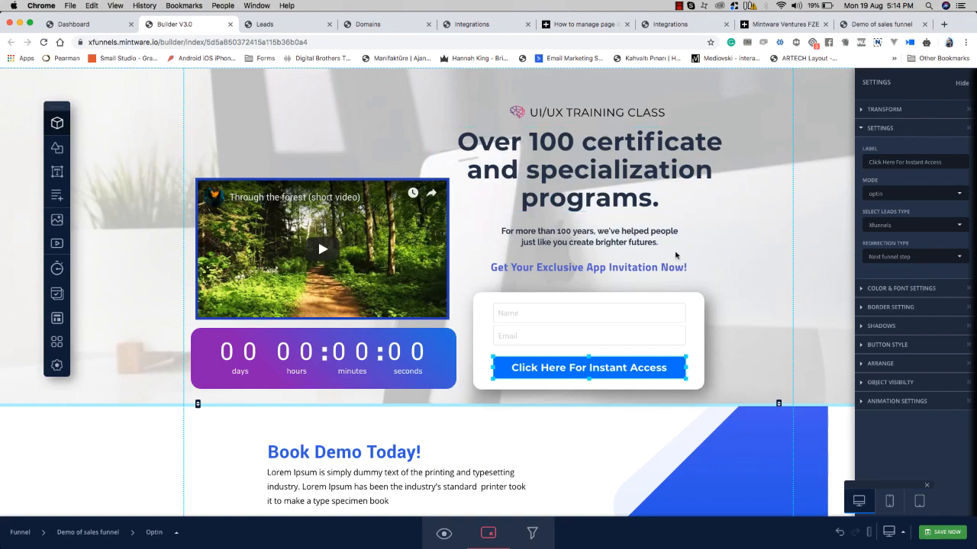
Step: Open the carousel settings of the opt-in page's testimonial section, and examine the Quotes and Author settings
scroll(675, 255, down, 20)
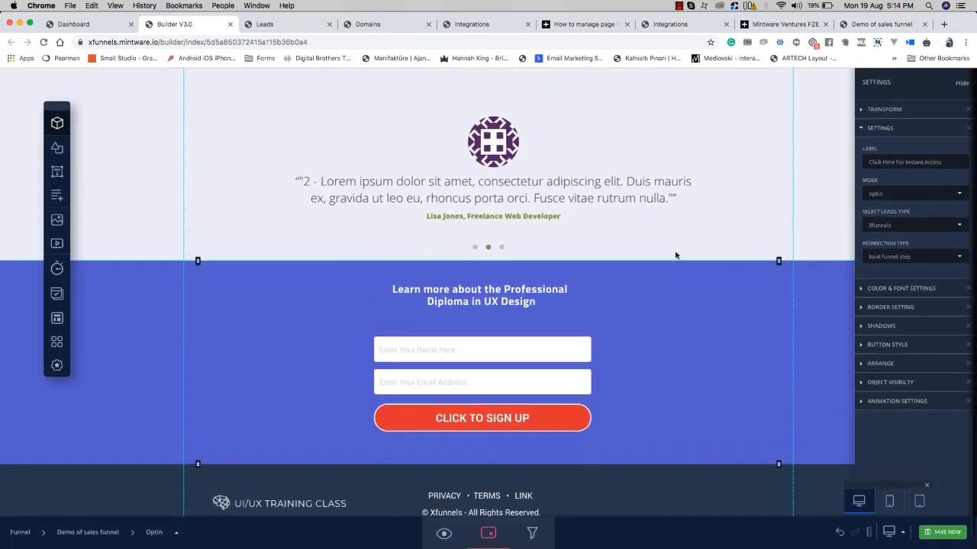
scroll(676, 256, up, 5)
scroll(671, 257, down, 3)
click(962, 82)
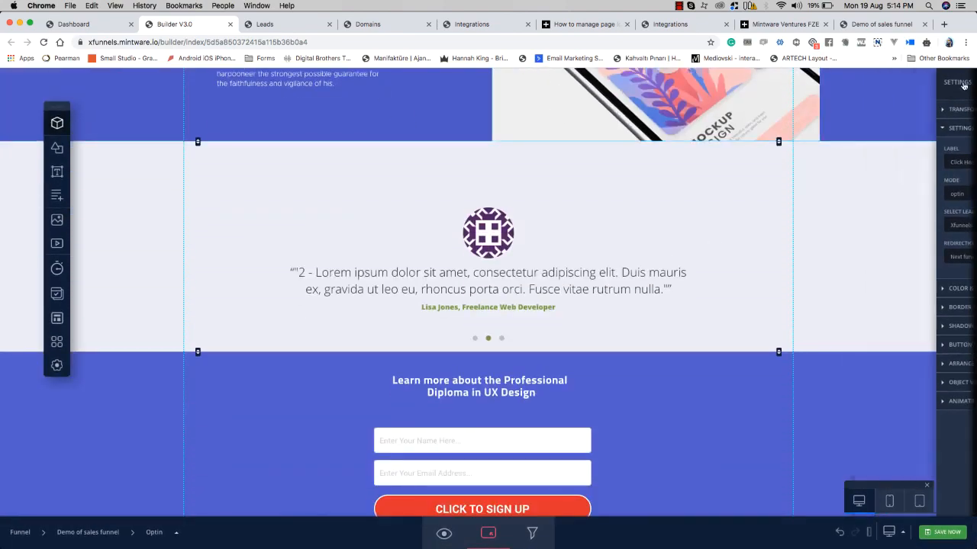
click(492, 272)
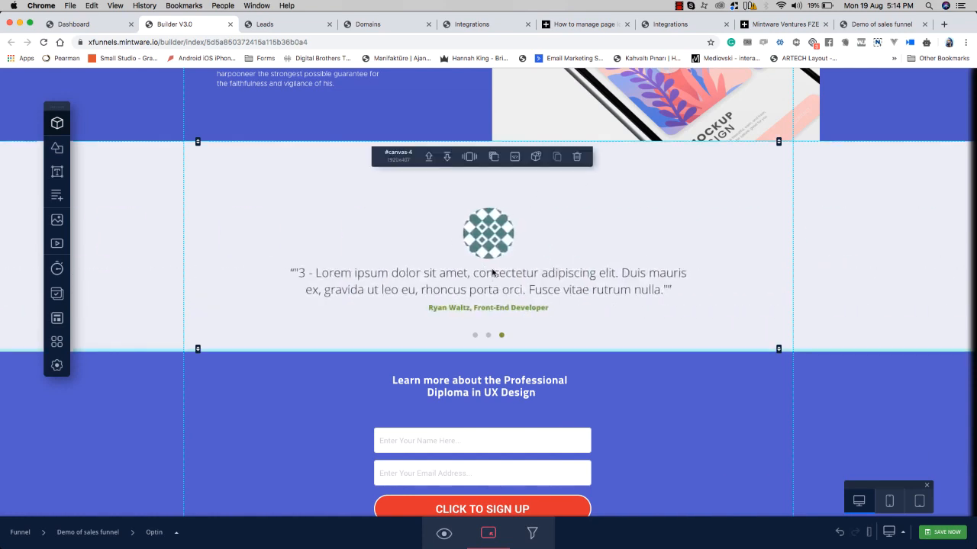
click(470, 156)
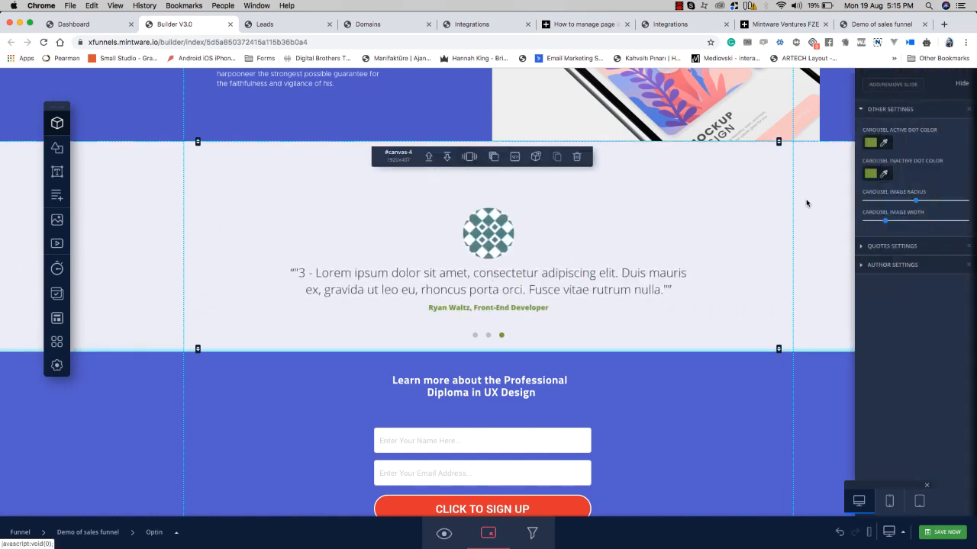
click(890, 245)
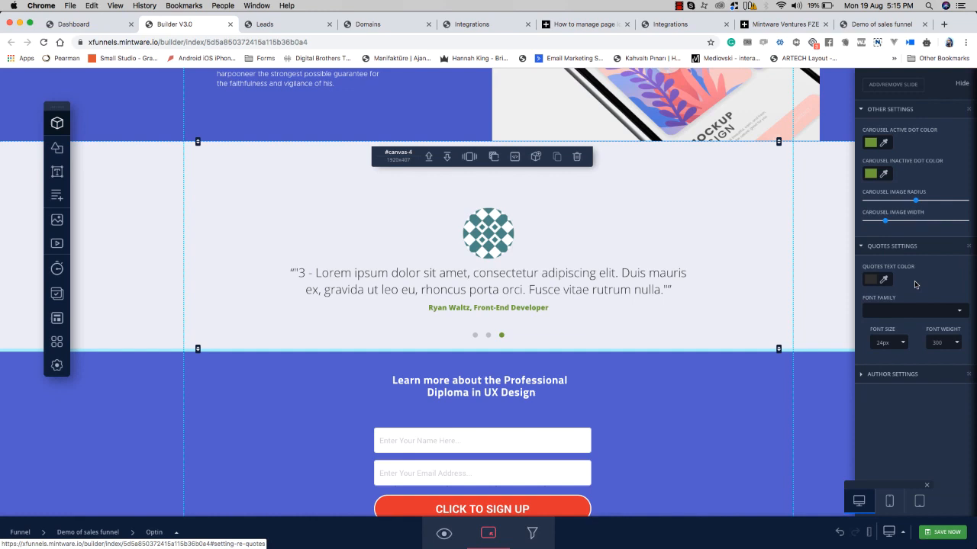
click(897, 375)
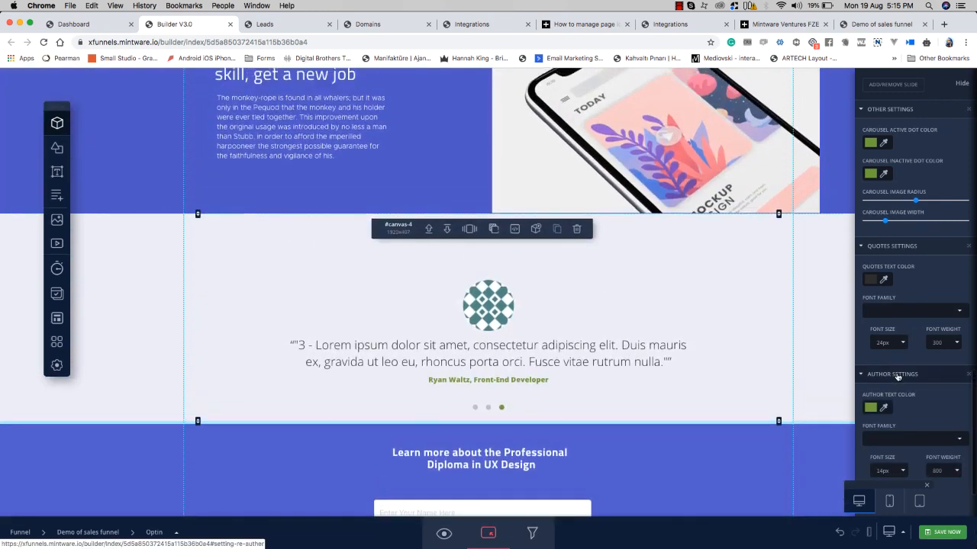
Step: Reorder the testimonial carousel's slides by moving the first slide to second place, and close the settings
click(897, 86)
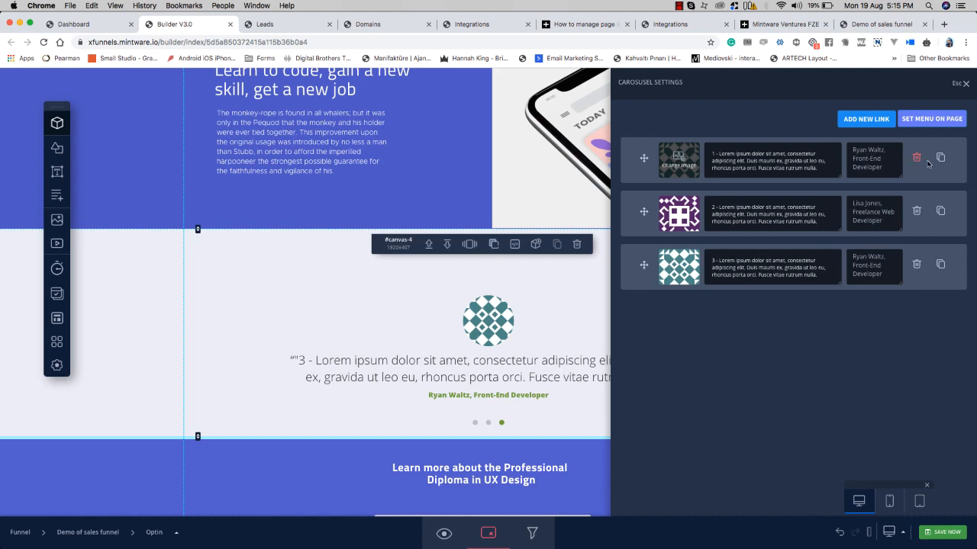
drag(643, 158, 645, 213)
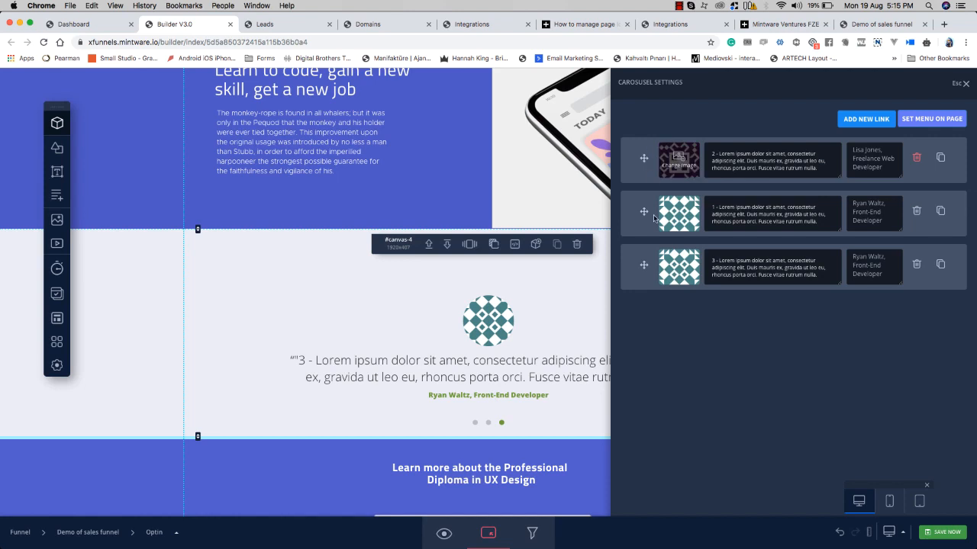
click(965, 85)
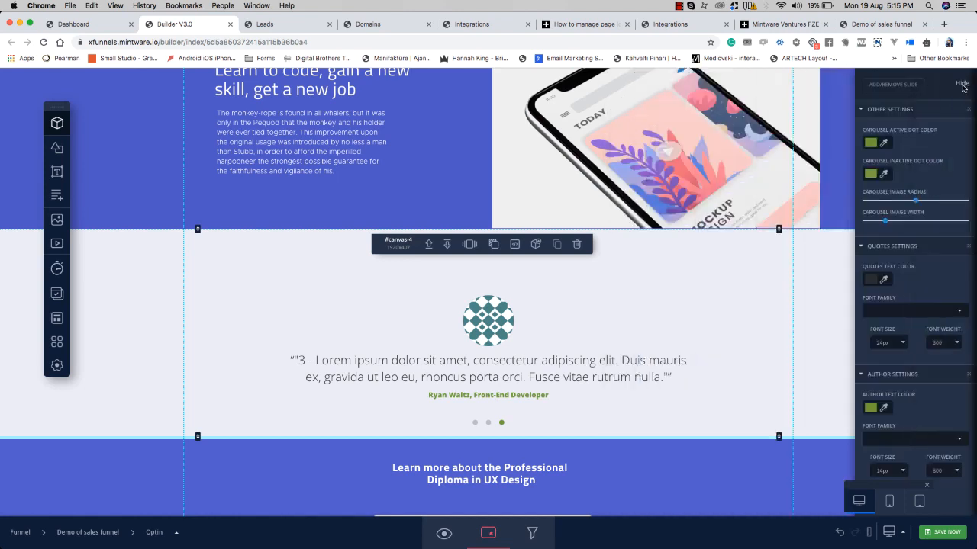
click(967, 88)
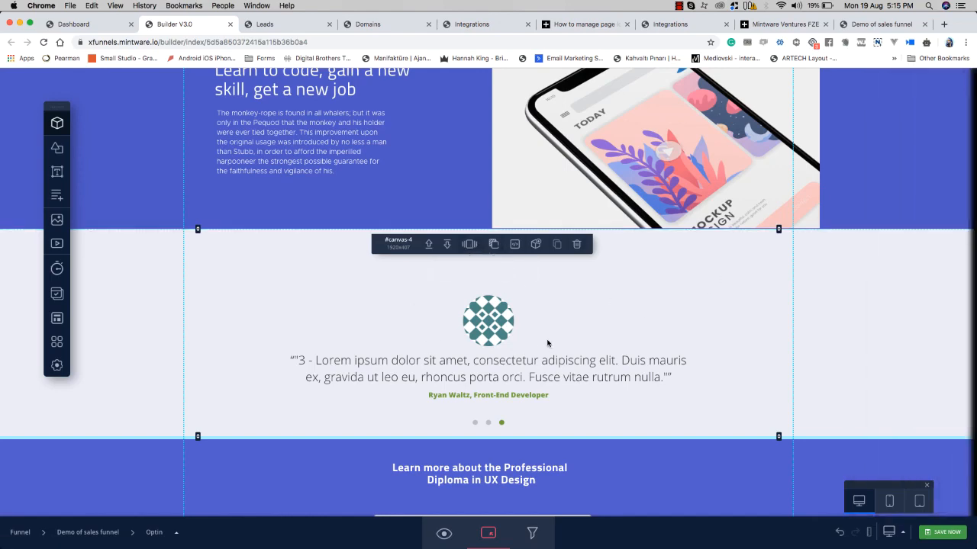
Step: Return to the top section of the opt-in page in the builder, and view the live Sales page's hero section
scroll(501, 324, up, 15)
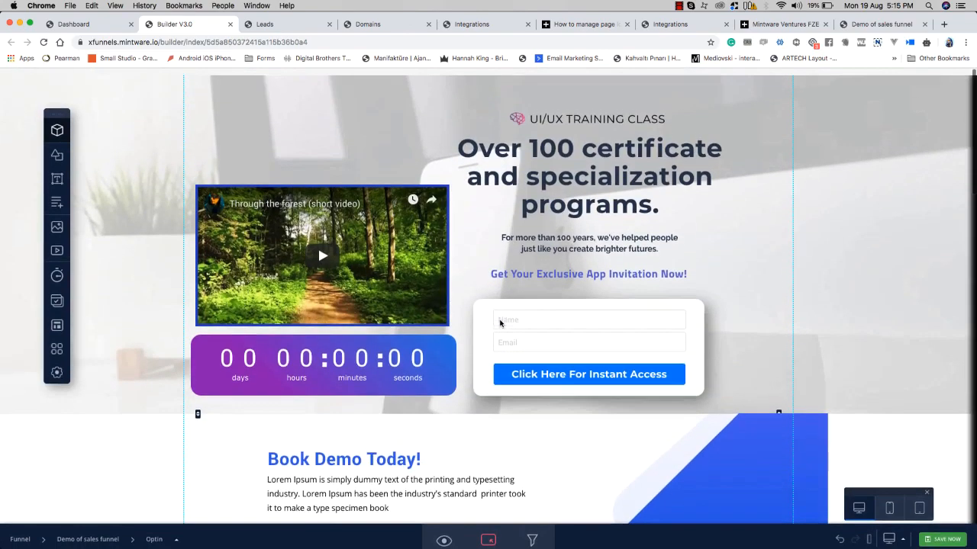
click(776, 202)
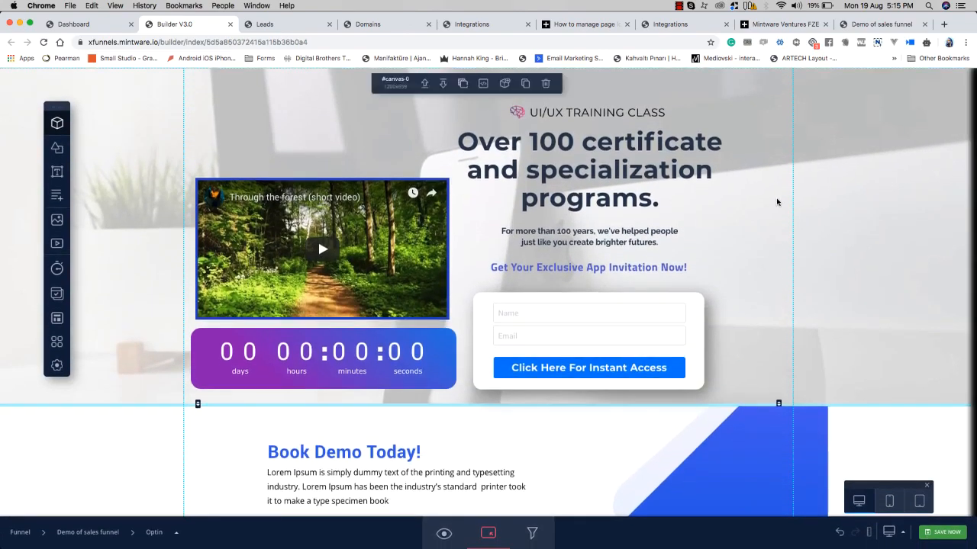
click(889, 23)
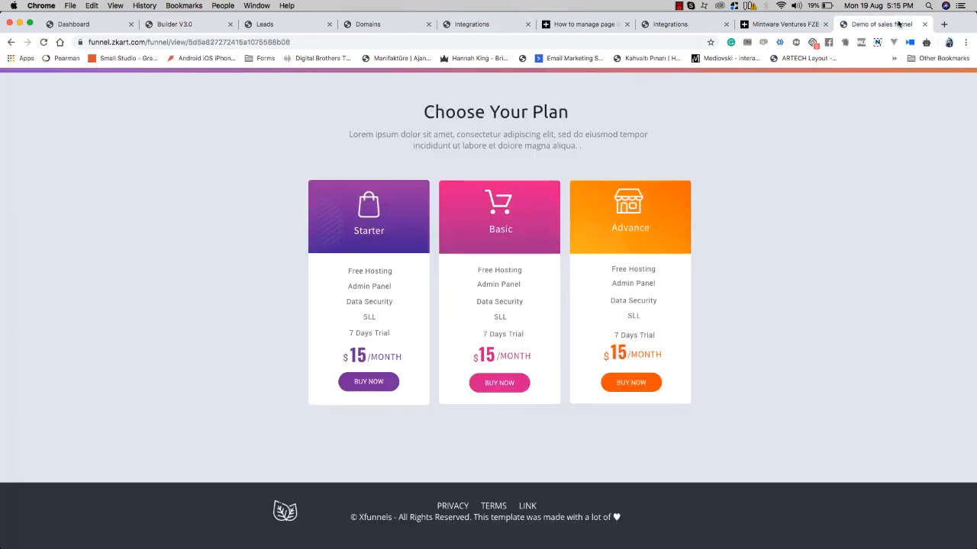
scroll(364, 146, up, 15)
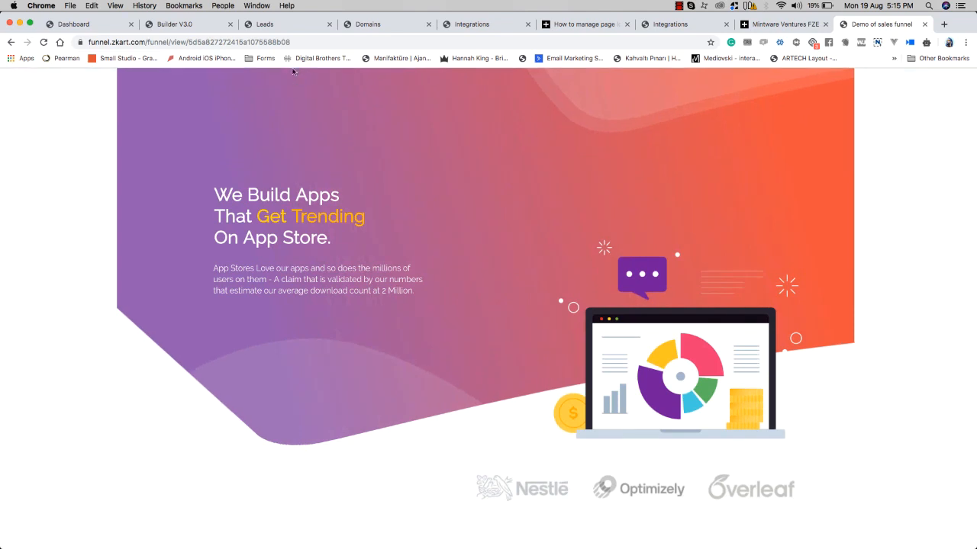
Step: Reload the Leads list to check the entry submitted through the demo sales funnel, and select all leads
click(282, 23)
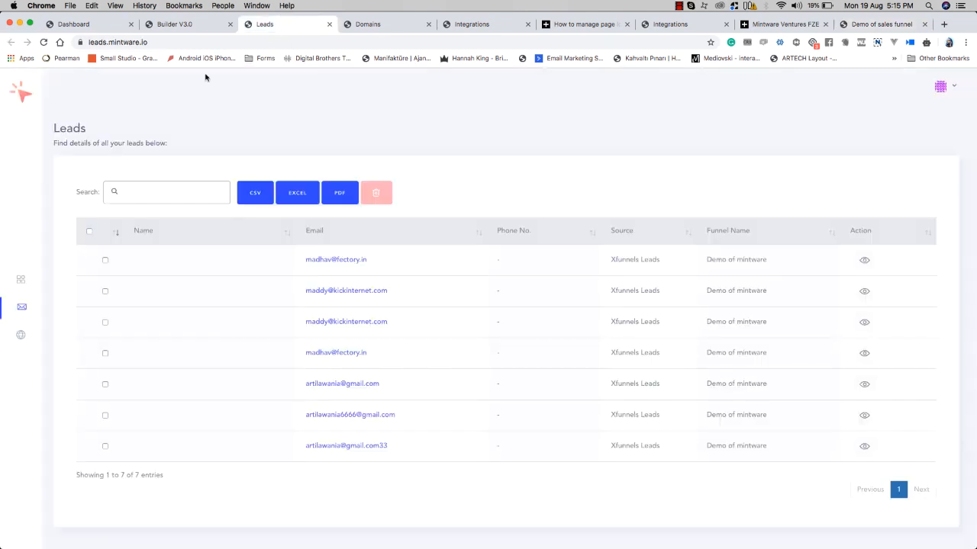
click(44, 42)
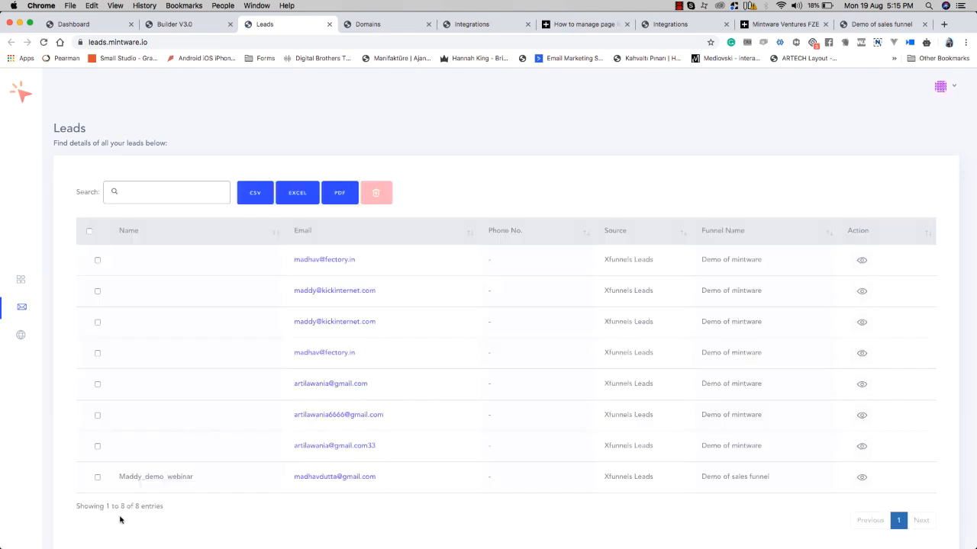
scroll(148, 504, down, 1)
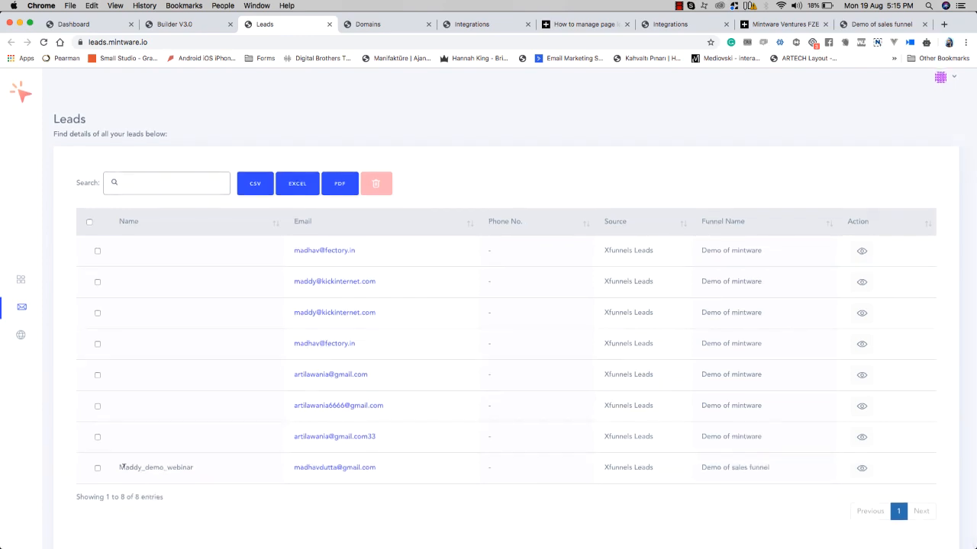
drag(120, 466, 193, 468)
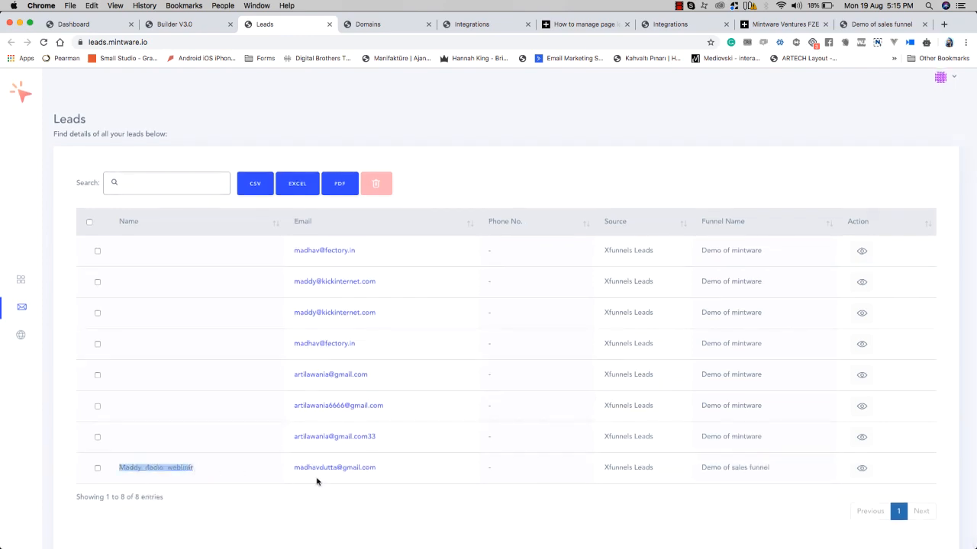
click(482, 479)
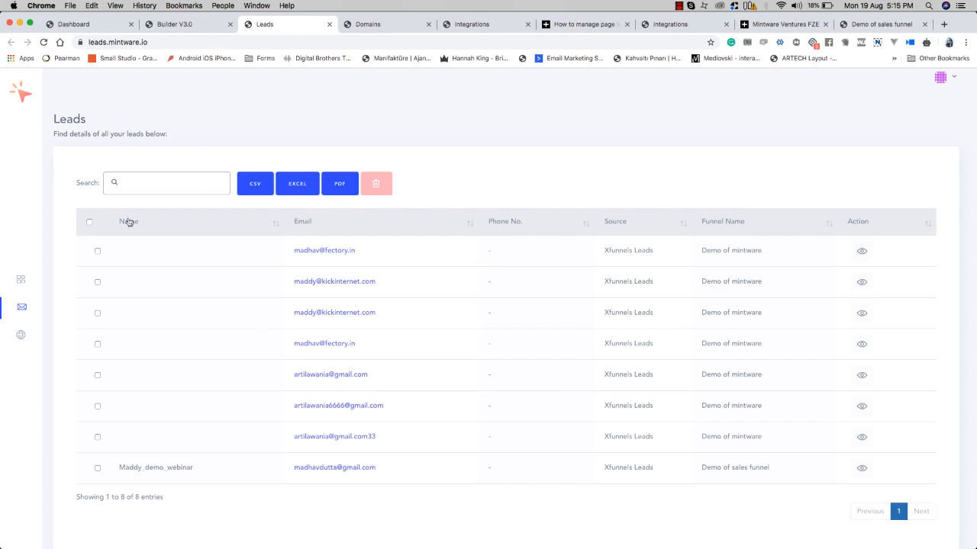
click(90, 223)
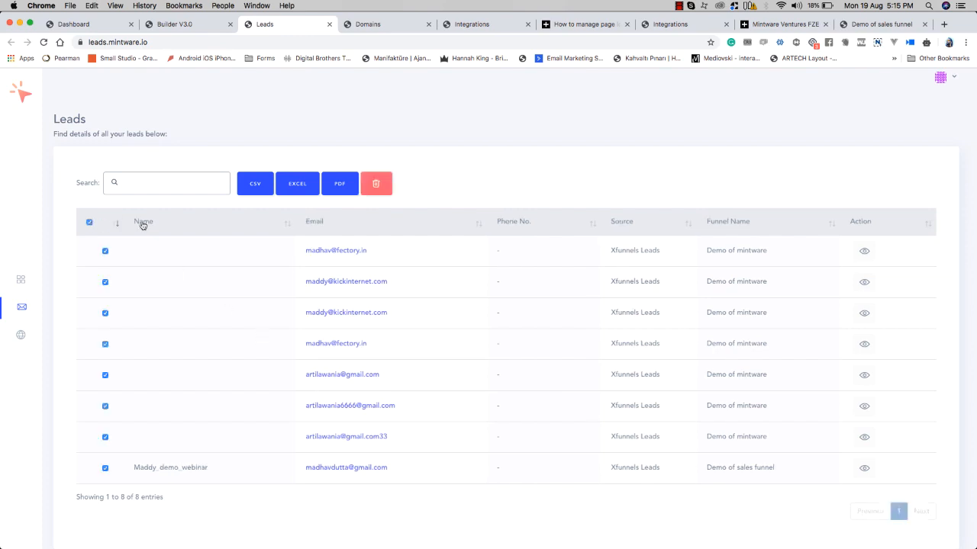
Step: Export the selected leads as a CSV file, examine the downloaded Leads.csv in Numbers, and close the spreadsheet
click(258, 189)
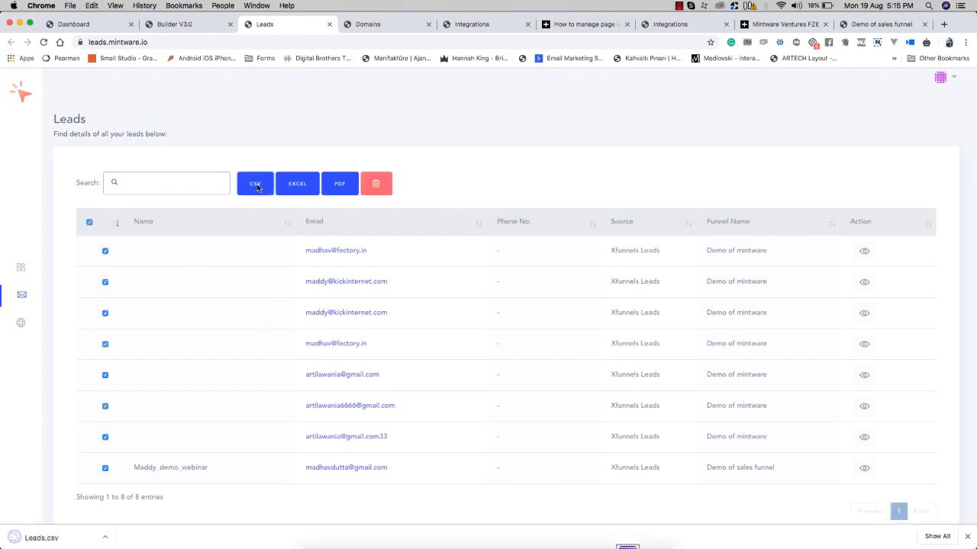
click(41, 541)
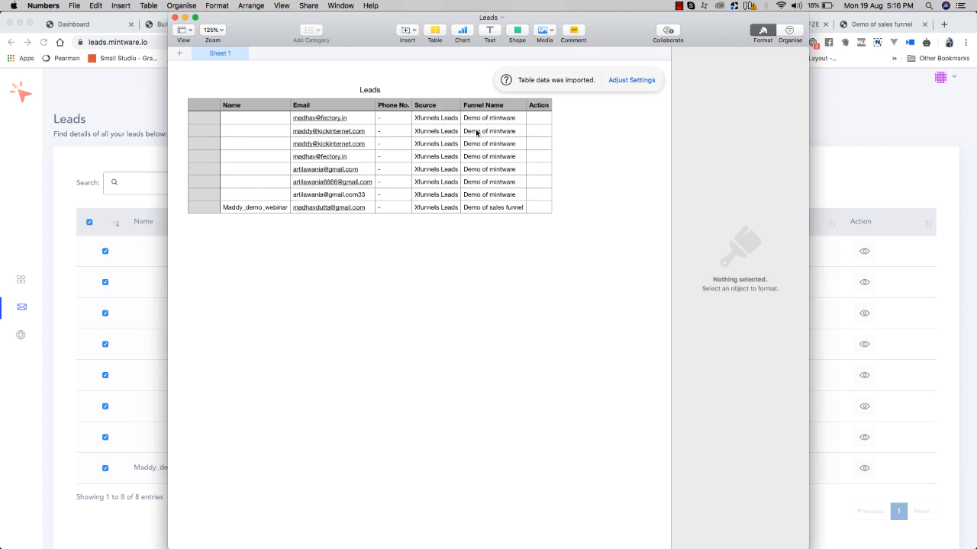
click(175, 18)
Step: Collapse the Sales step in the dashboard's funnel steps overview, and return to the opt-in page in the builder
click(174, 24)
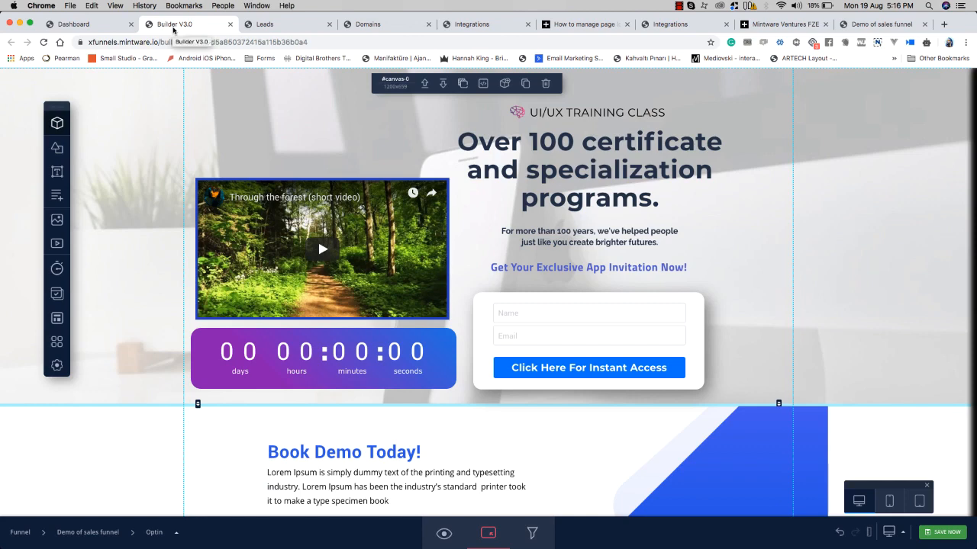
click(104, 26)
click(174, 26)
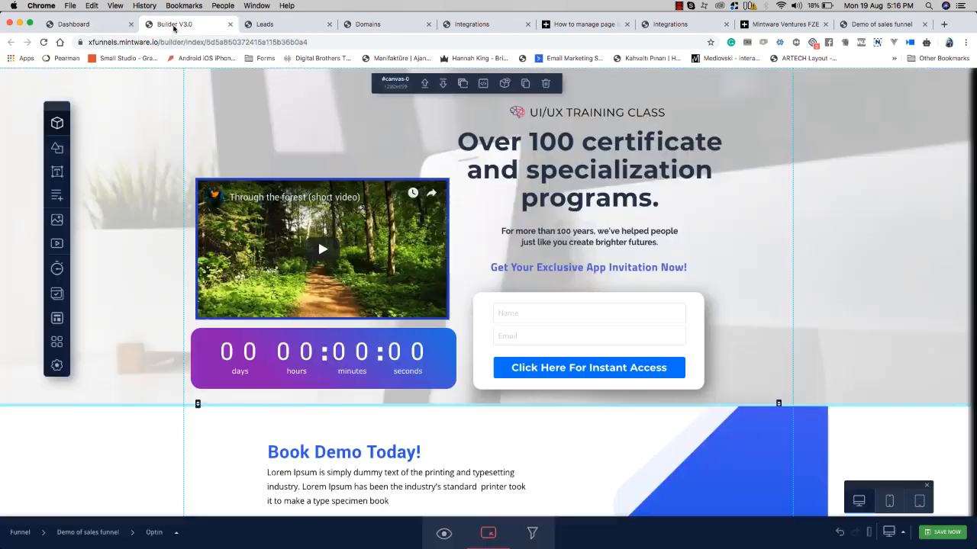
click(97, 26)
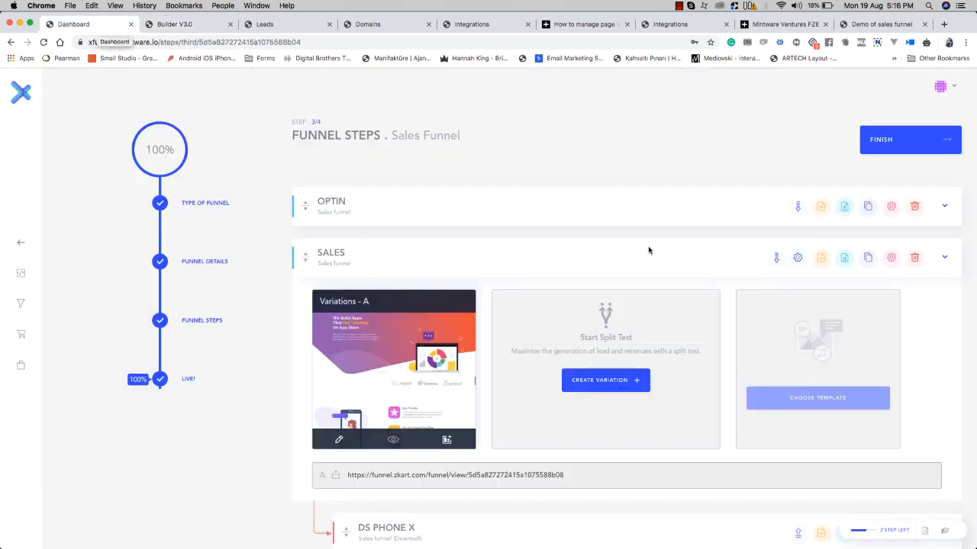
click(944, 257)
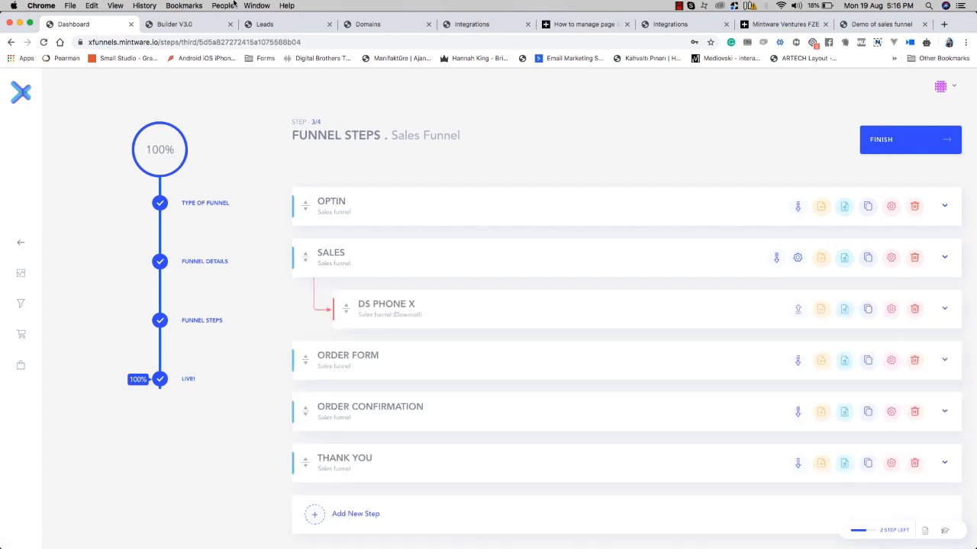
click(181, 26)
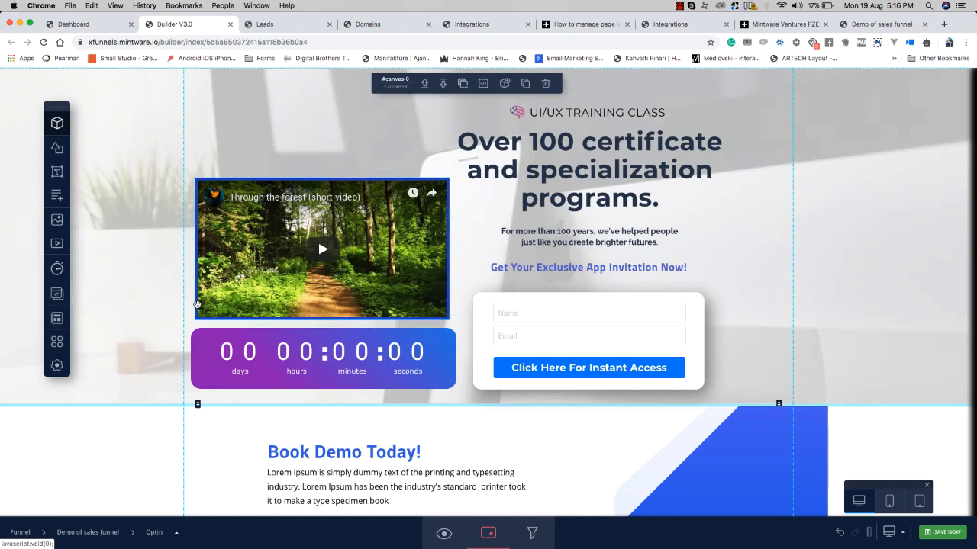
scroll(196, 305, down, 4)
scroll(344, 229, up, 4)
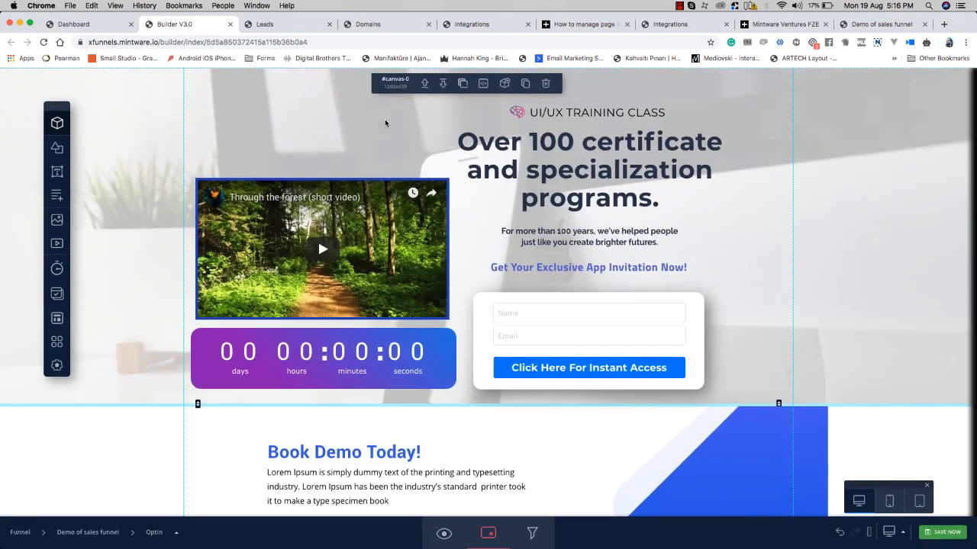
Step: Insert the newsletter popup modal with its form beside a right-hand image into the opt-in page, and hide its image settings
click(56, 295)
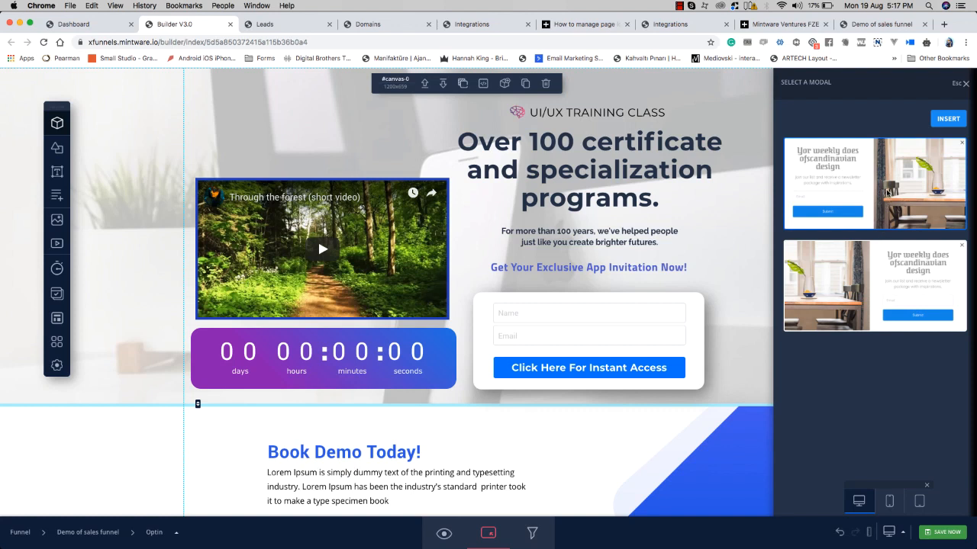
click(888, 191)
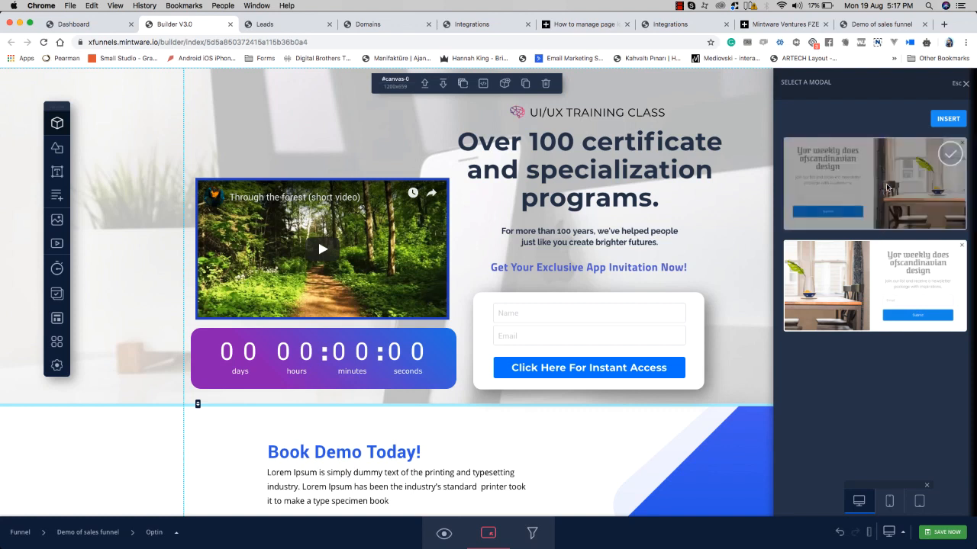
click(950, 119)
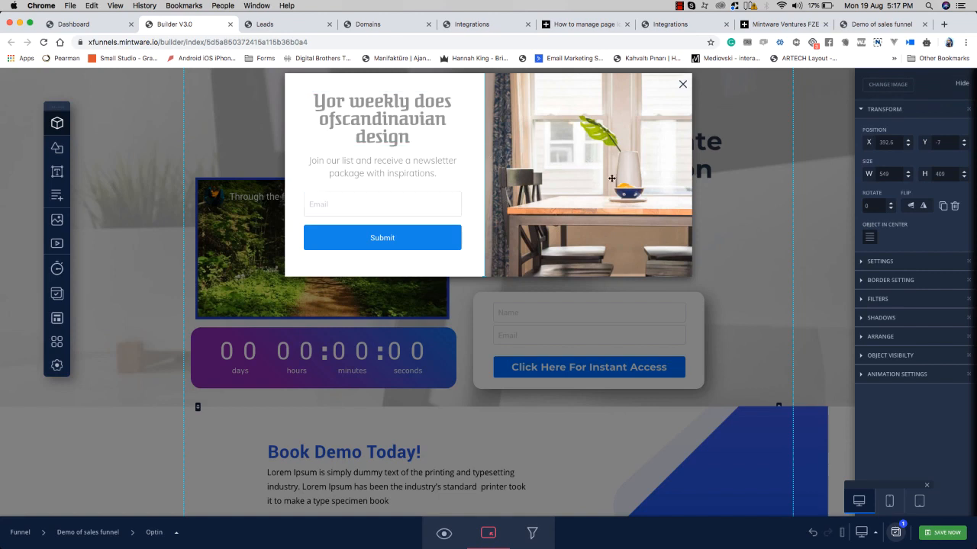
click(960, 83)
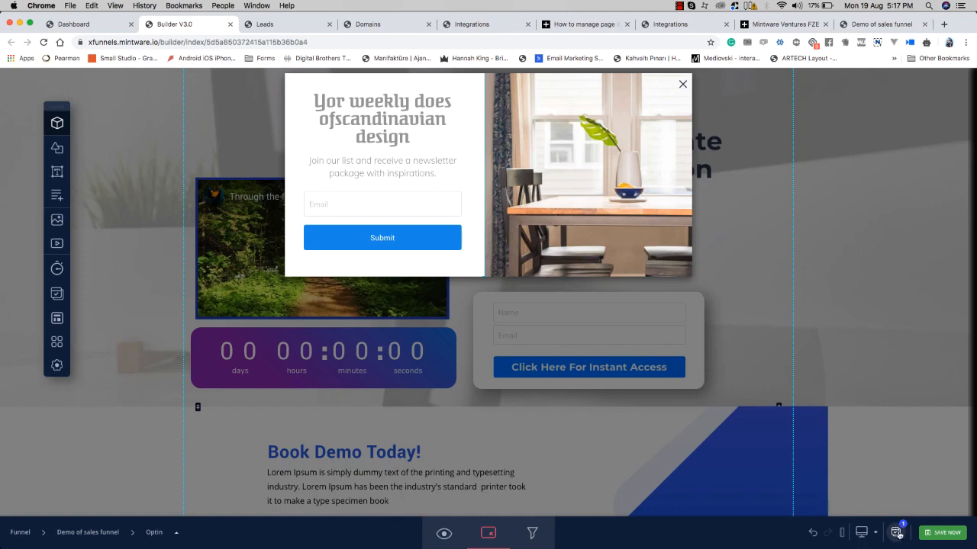
Step: Open the page's popup list and toggle the display of the inserted newsletter popup
click(897, 533)
mouse_move(817, 465)
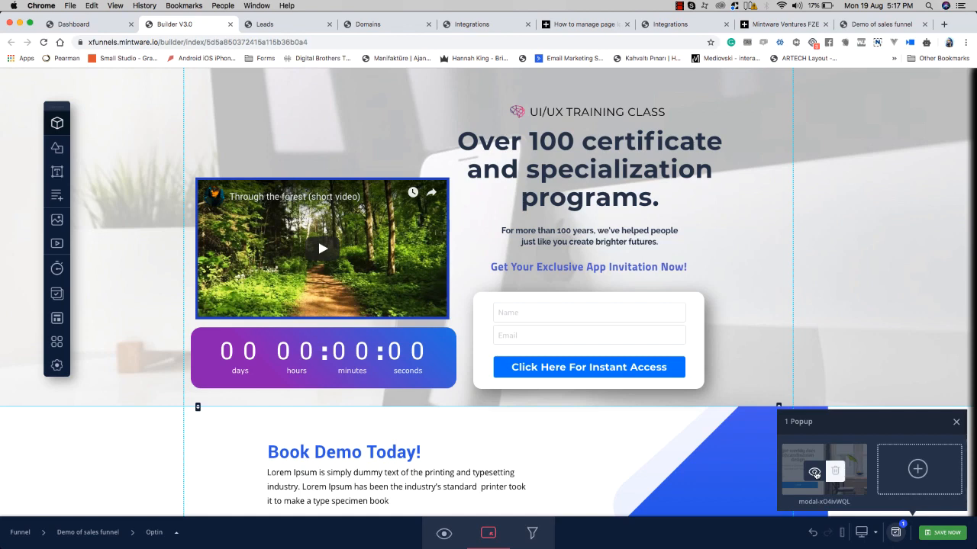
click(815, 472)
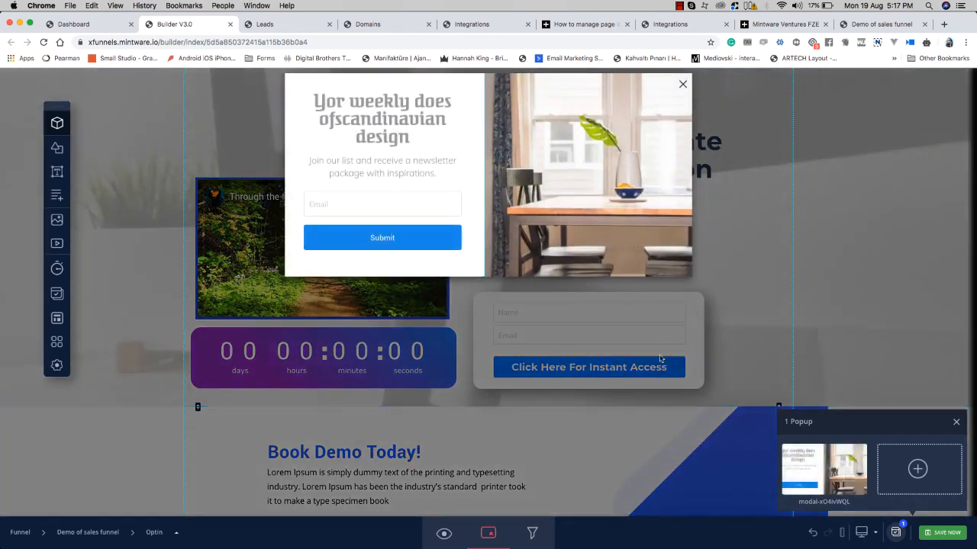
Step: Add a second popup to the opt-in page using the modal design with the image on the left
mouse_move(837, 473)
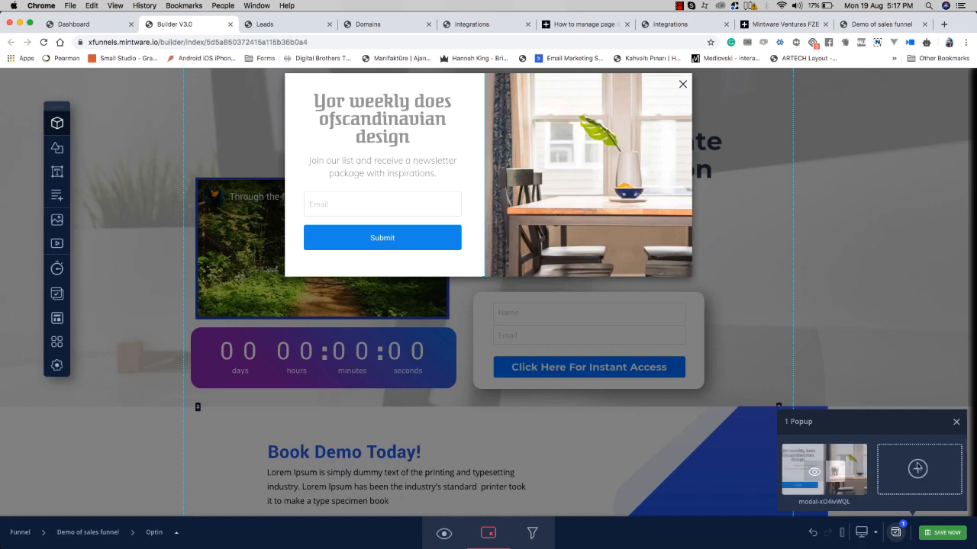
click(919, 470)
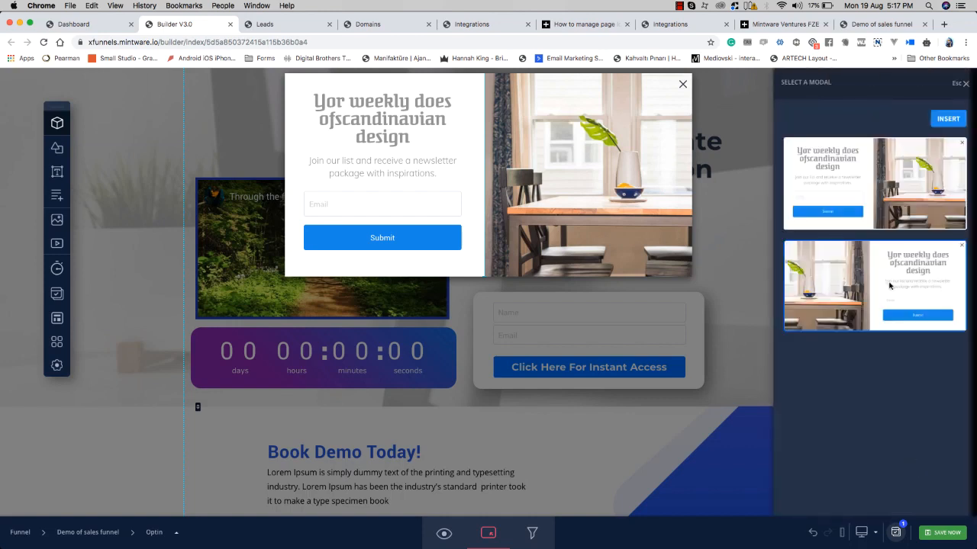
click(894, 265)
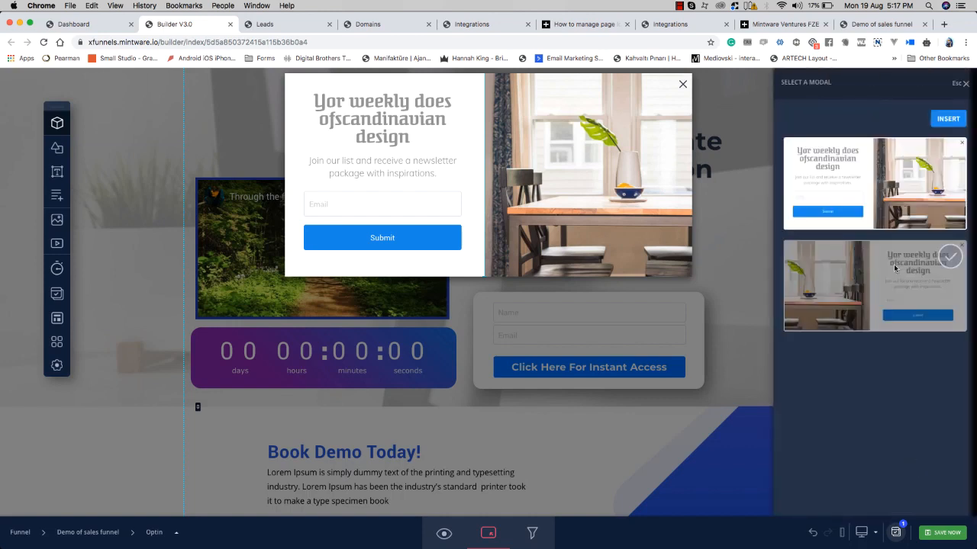
click(949, 119)
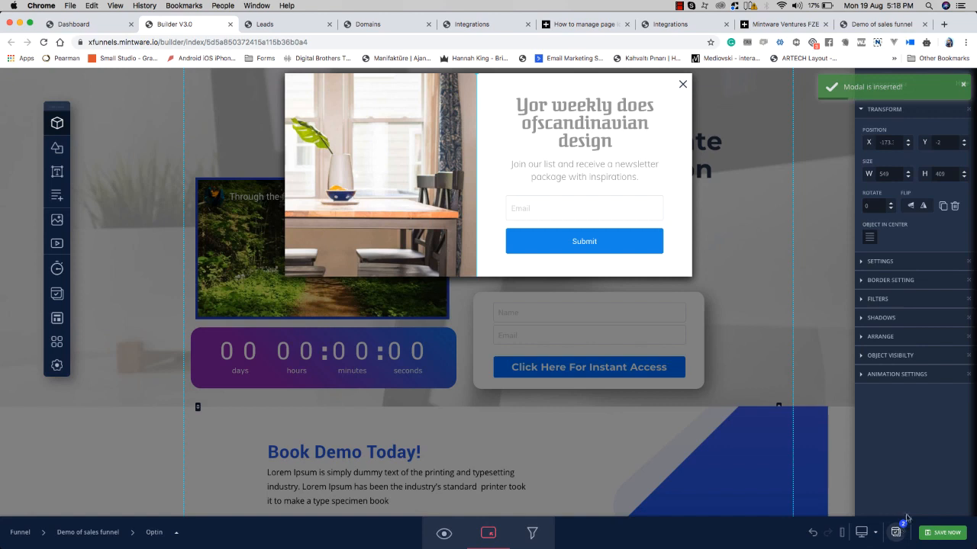
Step: Check both inserted popups through the popup list, display the second one, and close the list
click(897, 534)
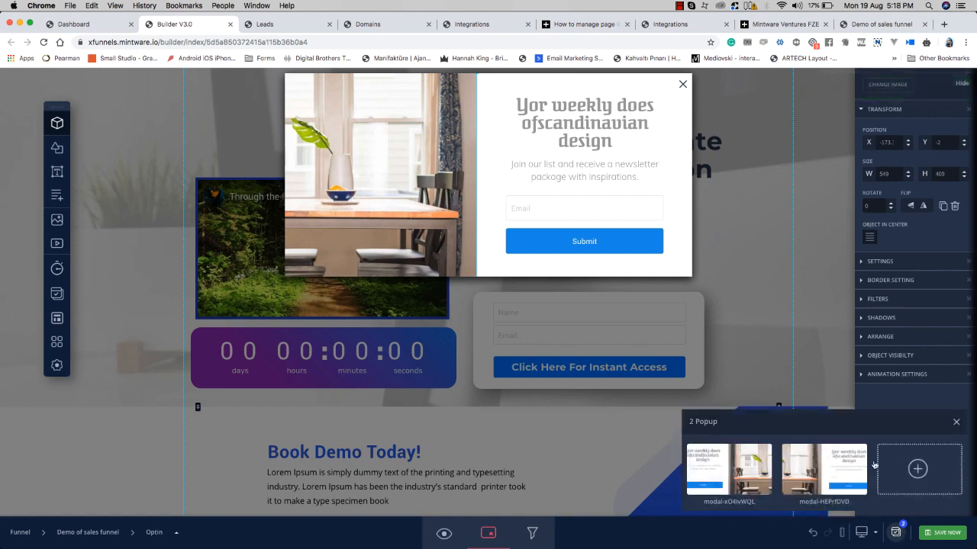
mouse_move(751, 483)
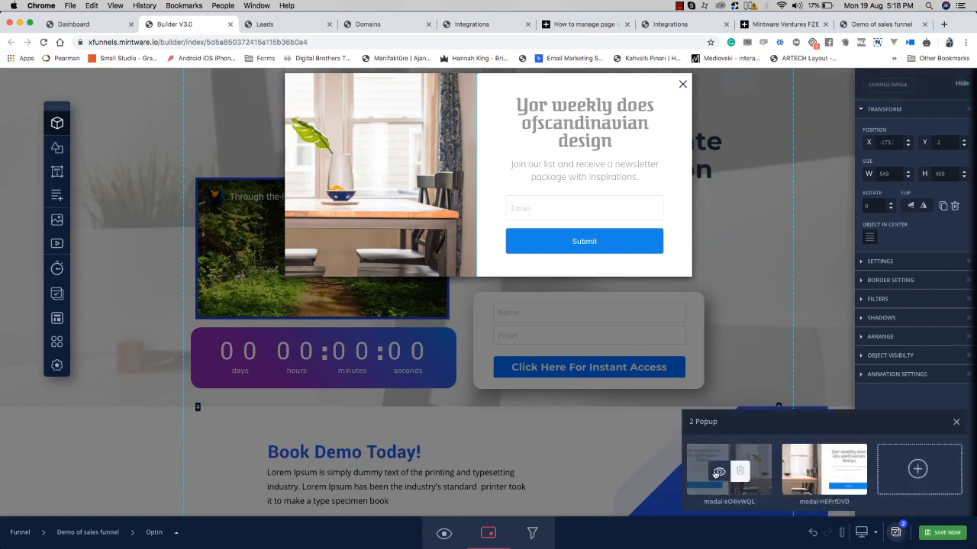
mouse_move(815, 467)
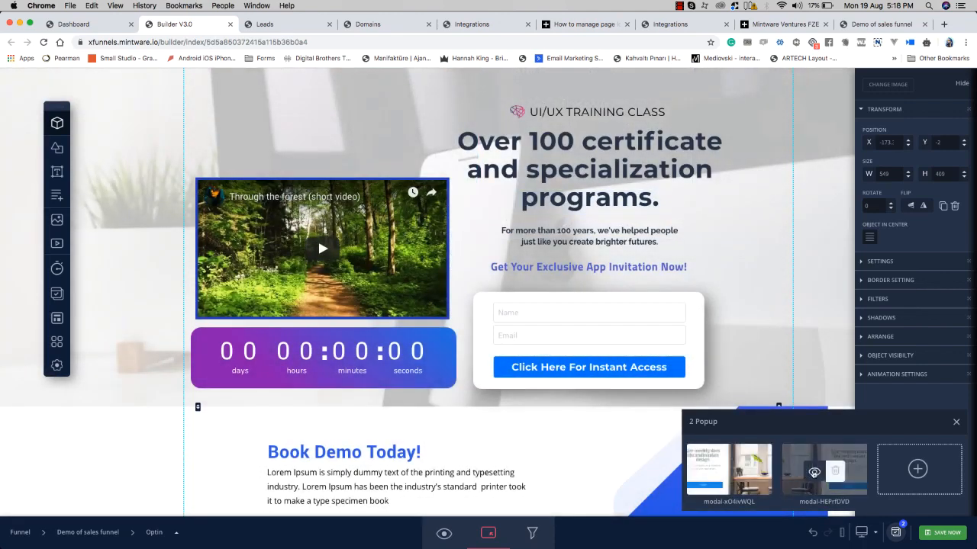
click(813, 473)
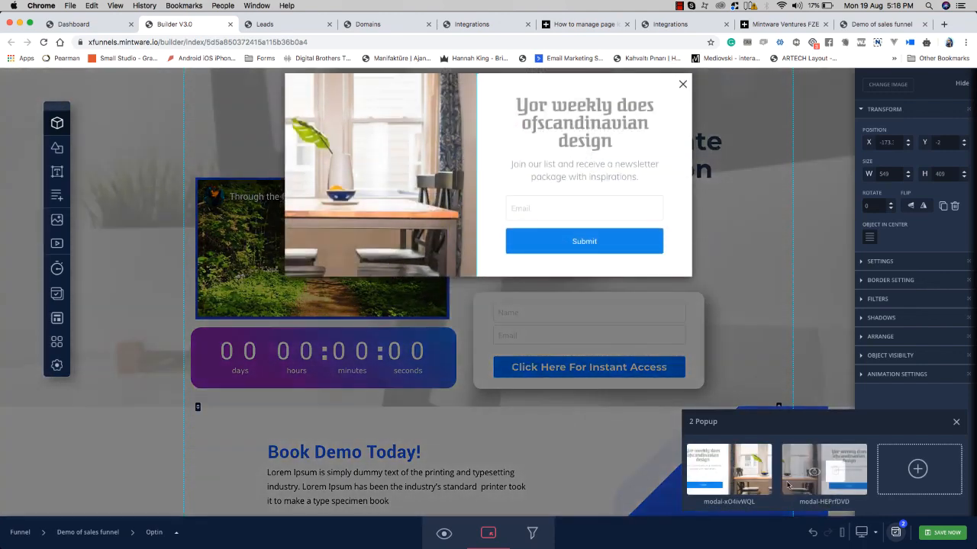
click(956, 422)
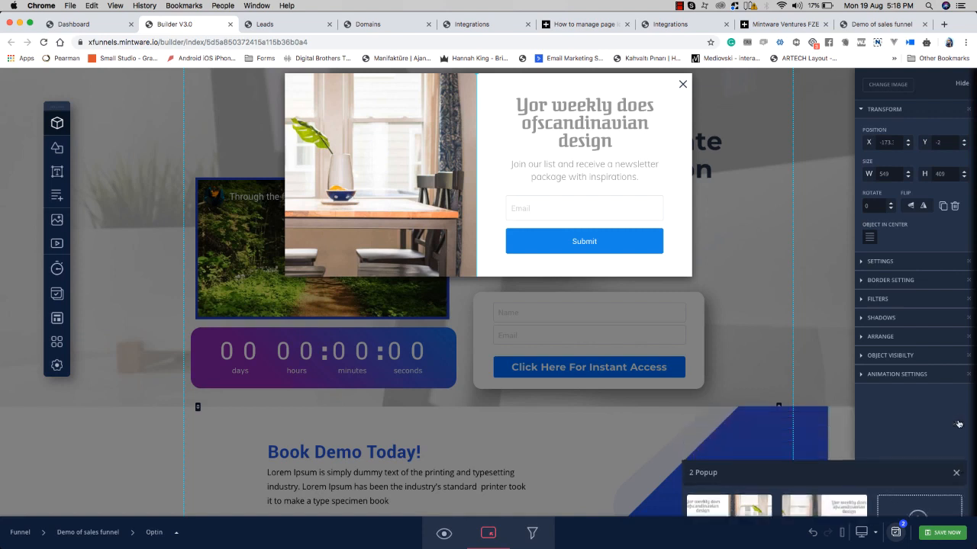
Step: Check the second popup's email field settings, and set its Submit button's mode to optin
click(573, 204)
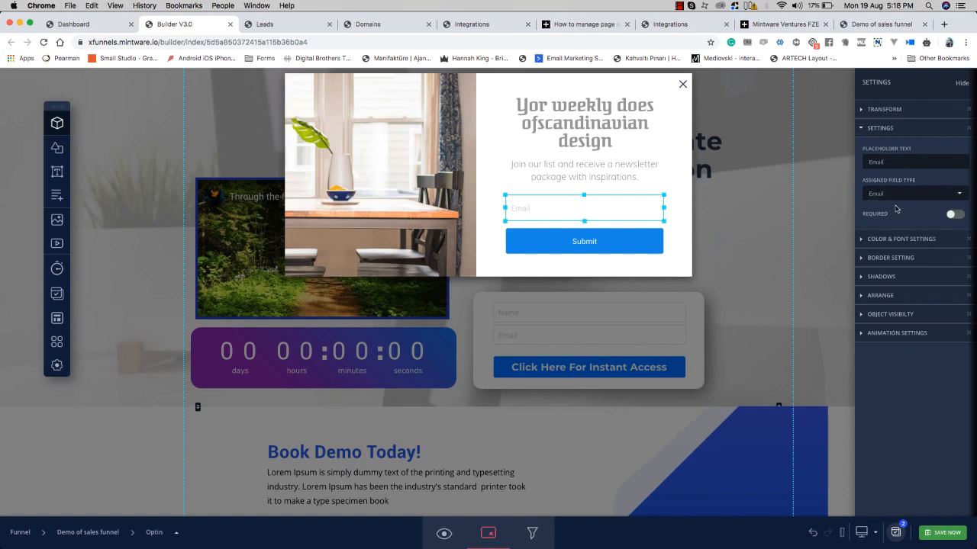
click(653, 235)
click(900, 195)
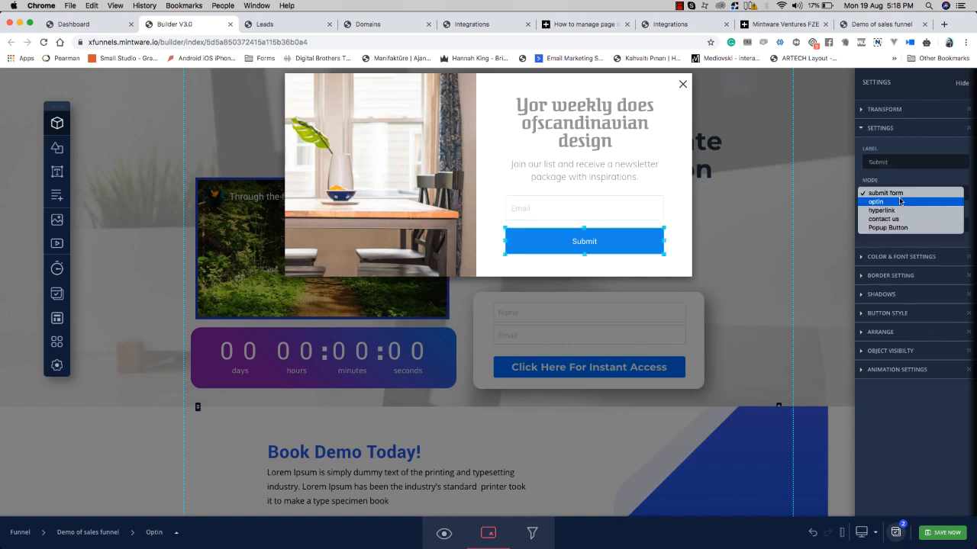
click(885, 200)
Step: Switch the Submit button's leads type to Xfunnels + Autoresponder, check the autoresponder choices, and restore the Xfunnels leads type
click(906, 223)
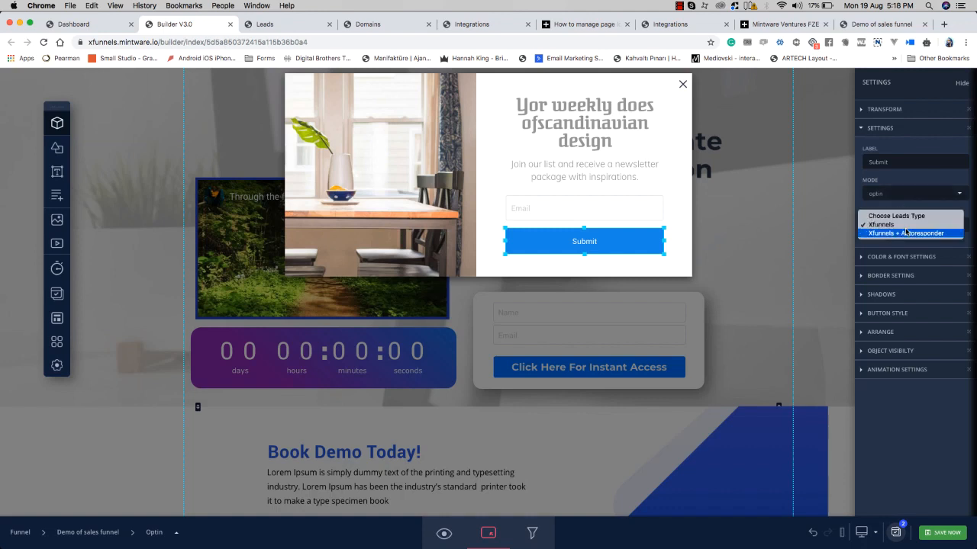
click(906, 233)
click(906, 263)
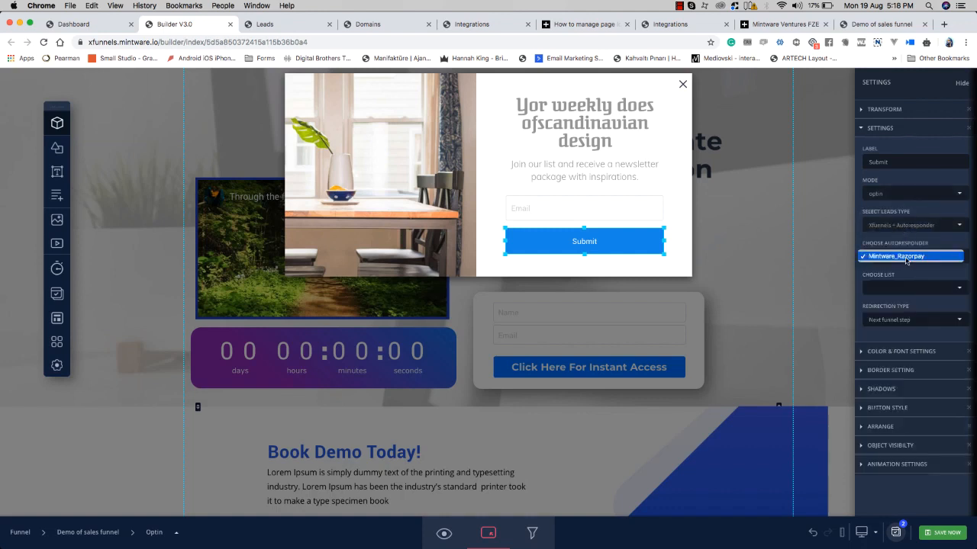
click(915, 236)
click(912, 224)
click(912, 217)
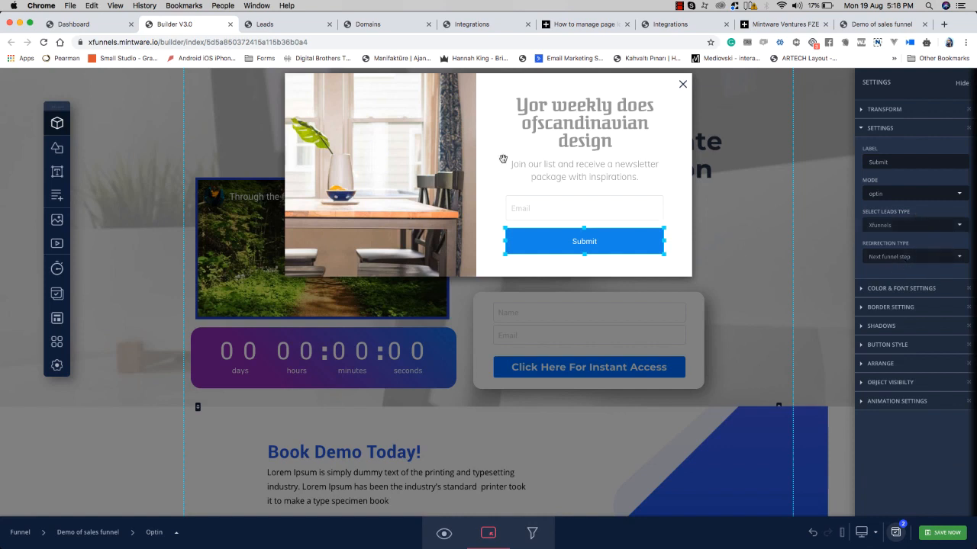
Step: Set the font family of the second popup's heading to Ubuntu
click(572, 119)
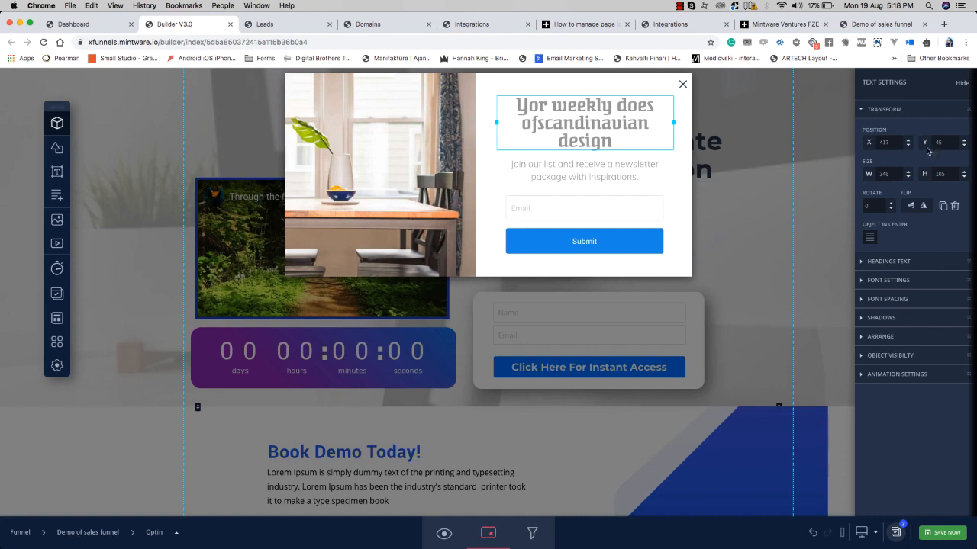
click(891, 280)
click(892, 313)
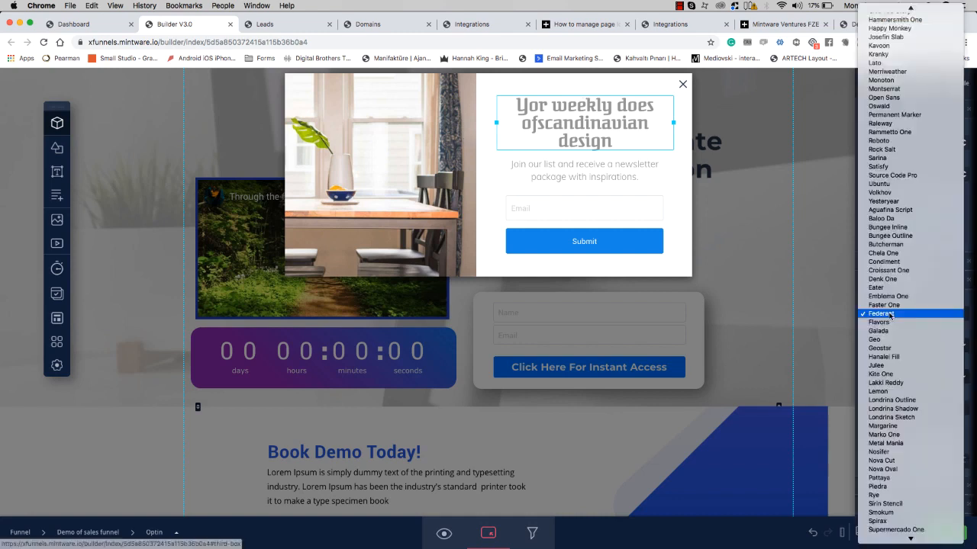
scroll(904, 389, up, 10)
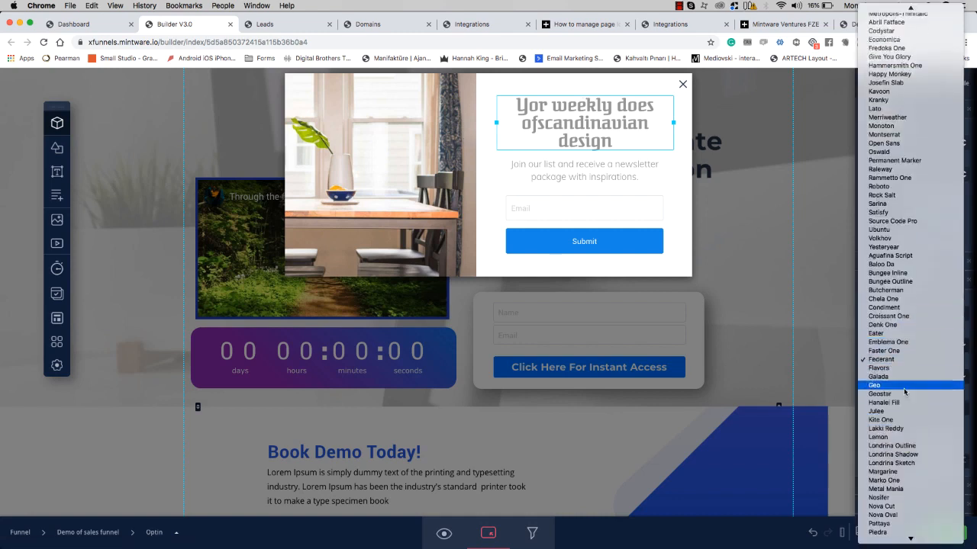
scroll(906, 212, up, 5)
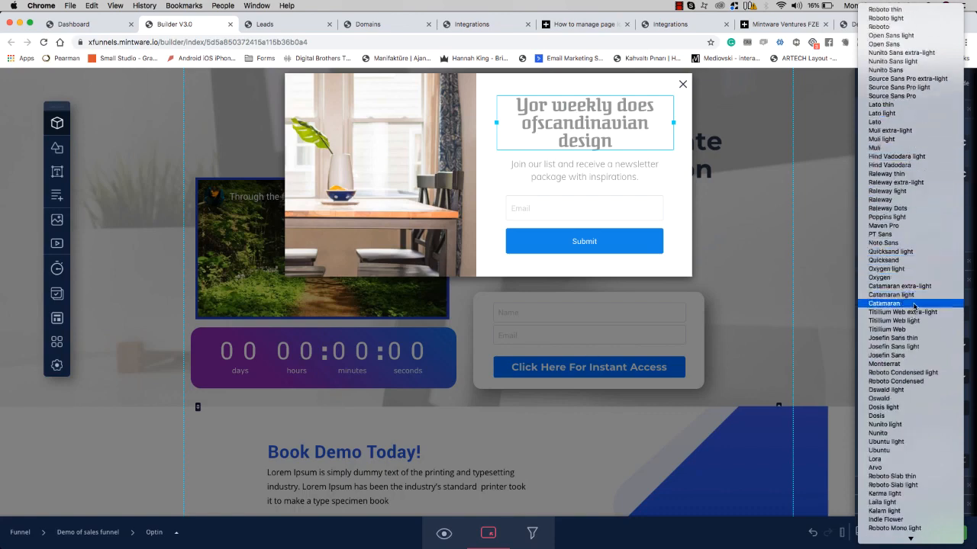
click(913, 451)
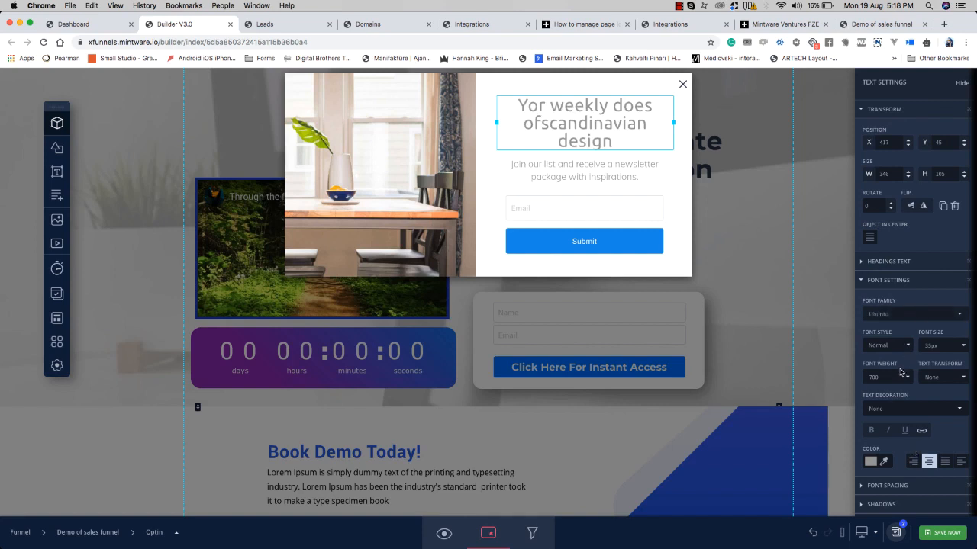
Step: Set the second popup heading's font weight to 800, try a 40px font size, and restore the size to 35px
click(900, 373)
click(896, 391)
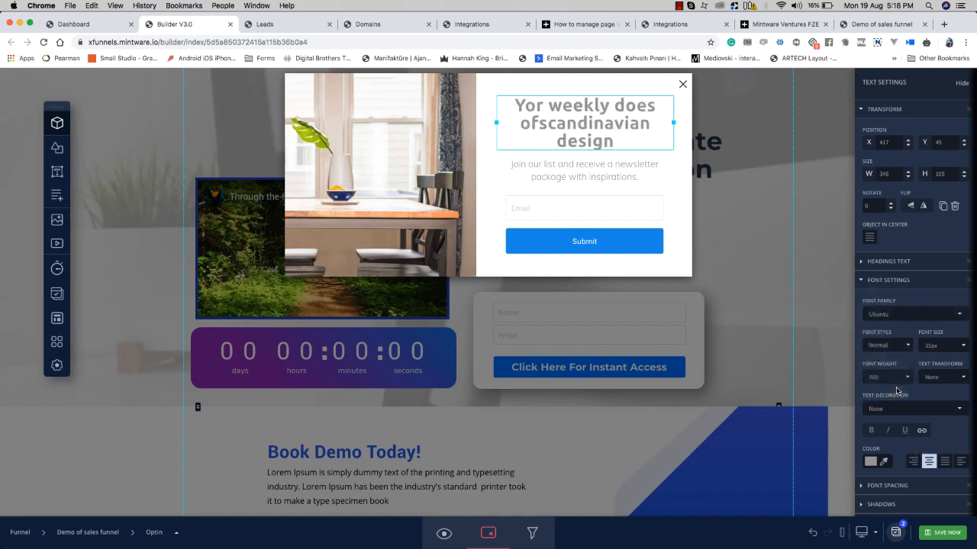
click(944, 346)
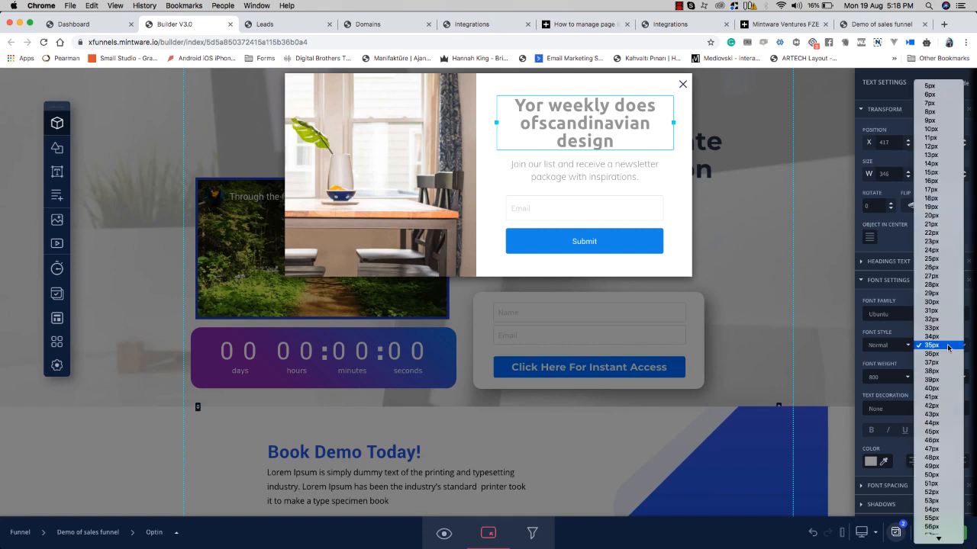
click(943, 390)
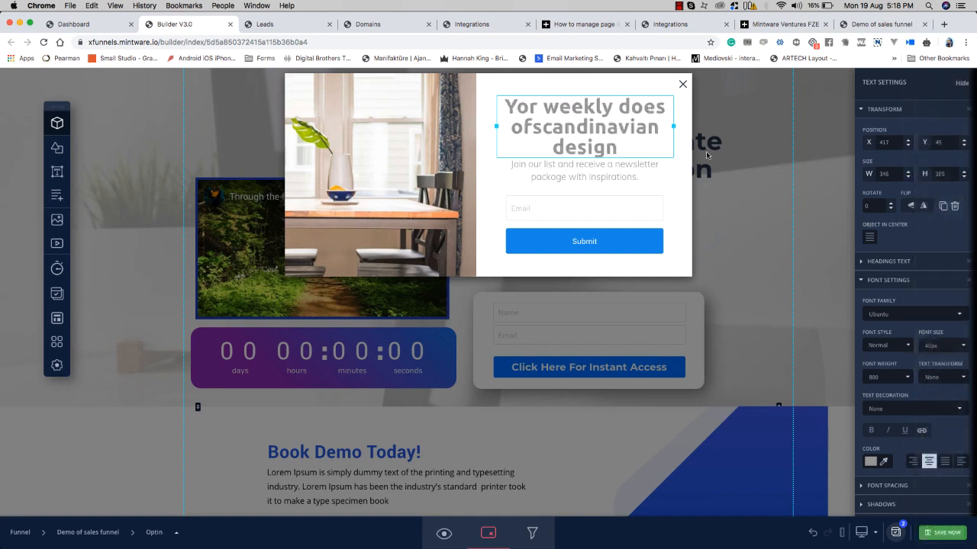
click(938, 344)
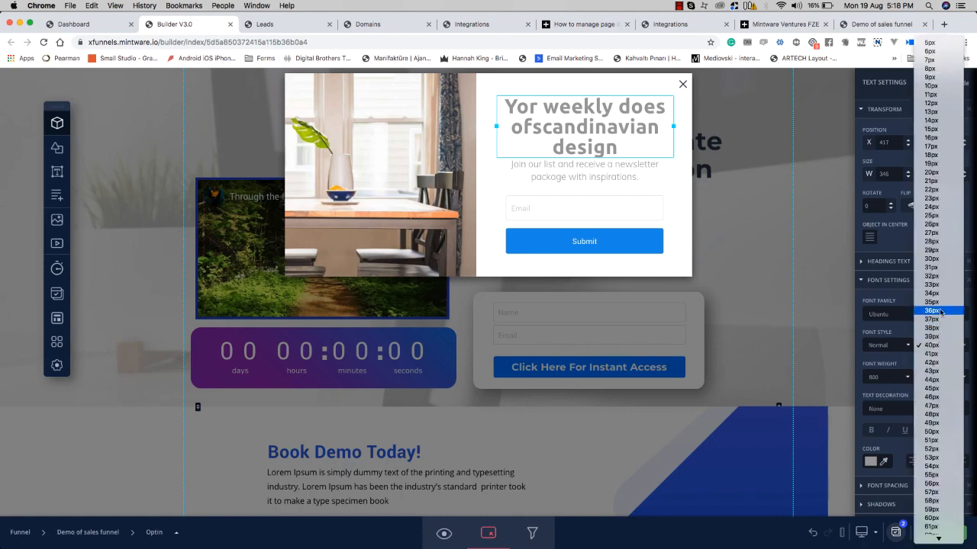
click(941, 302)
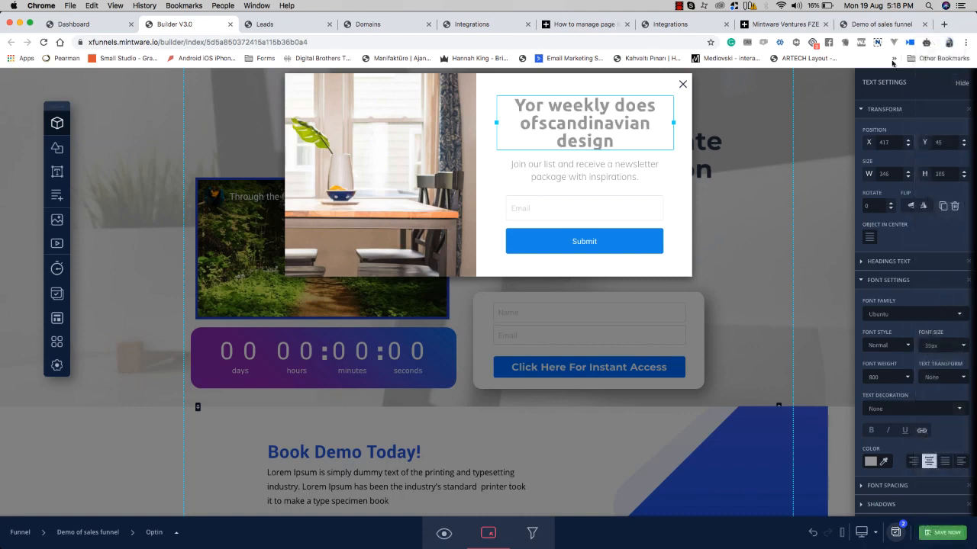
click(959, 86)
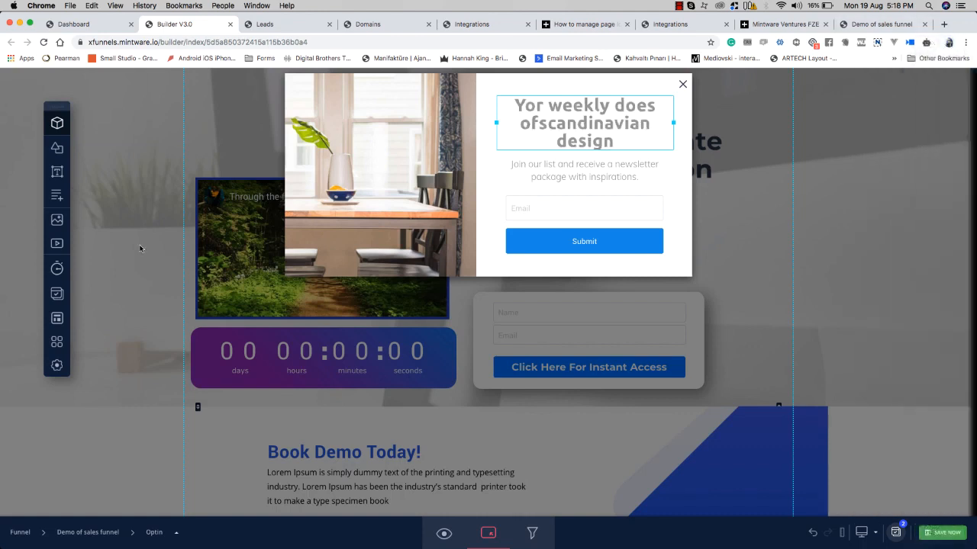
Step: Browse the stock workstation photos and choose the white keyboard and laptop photo as the popup's replacement picture
click(383, 196)
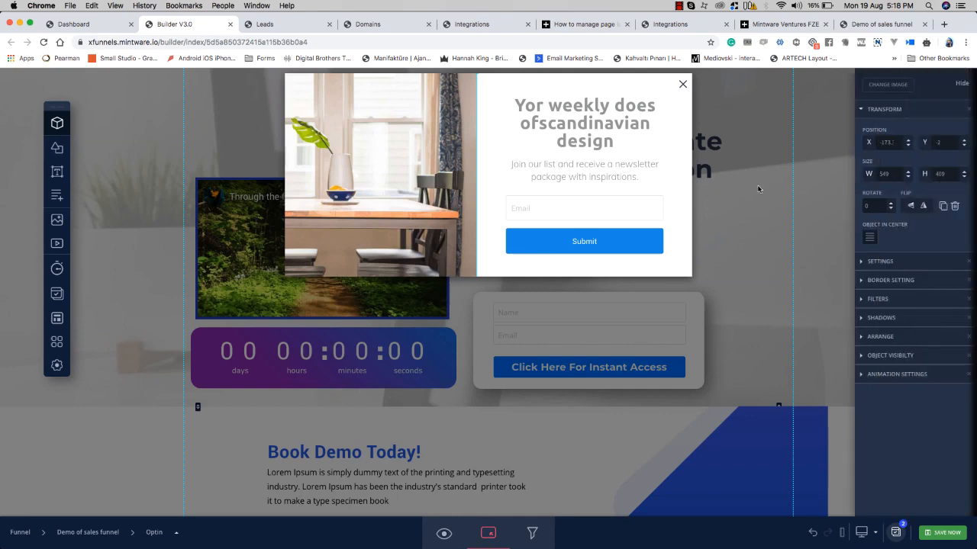
click(885, 85)
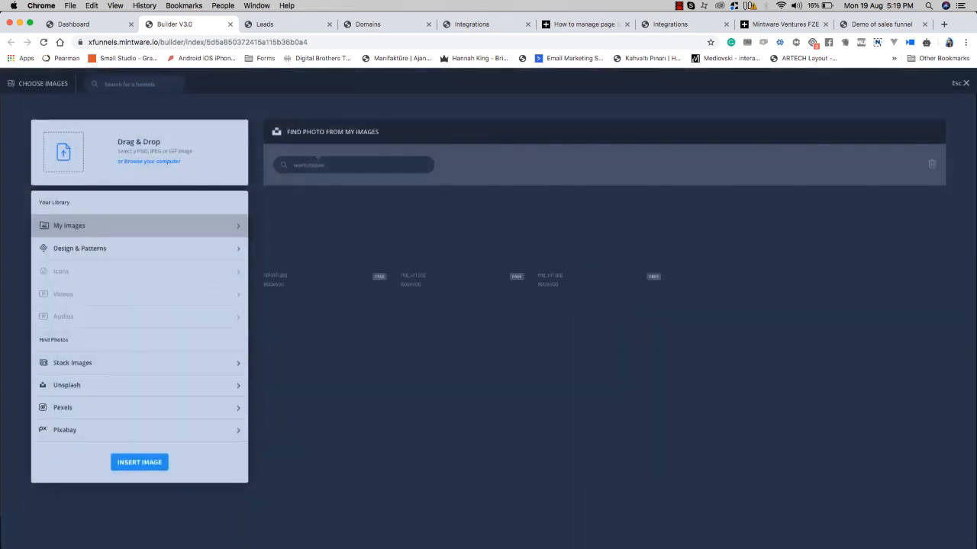
click(103, 370)
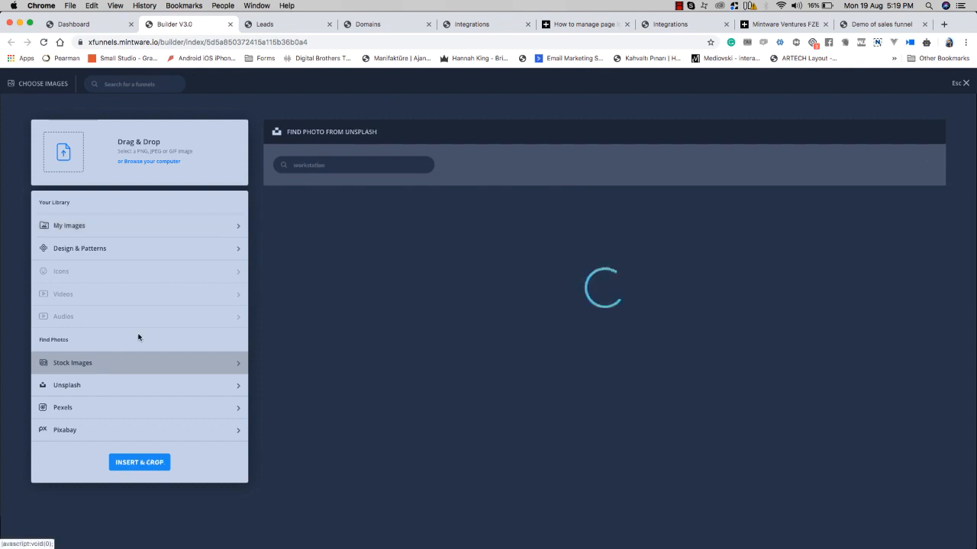
double_click(336, 164)
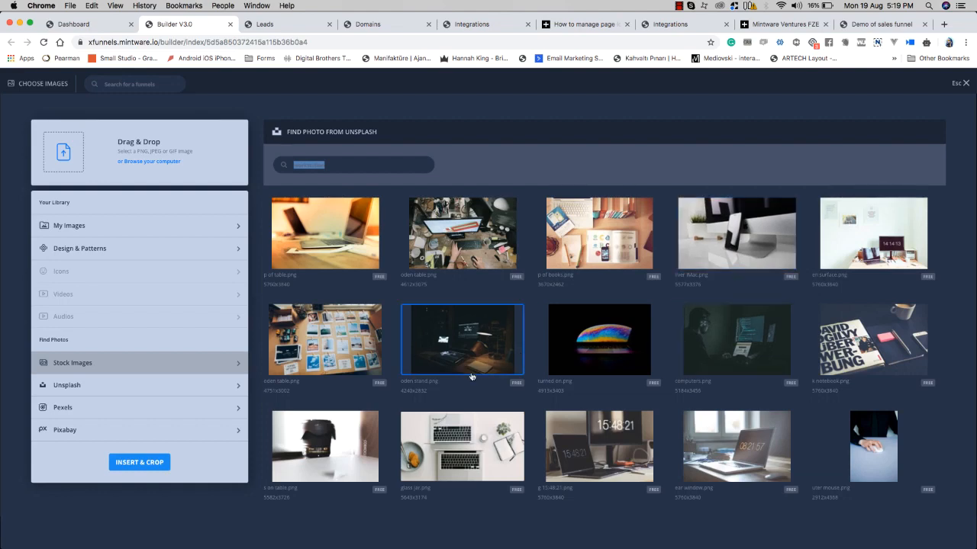
scroll(472, 374, down, 3)
scroll(472, 375, down, 2)
scroll(528, 312, down, 2)
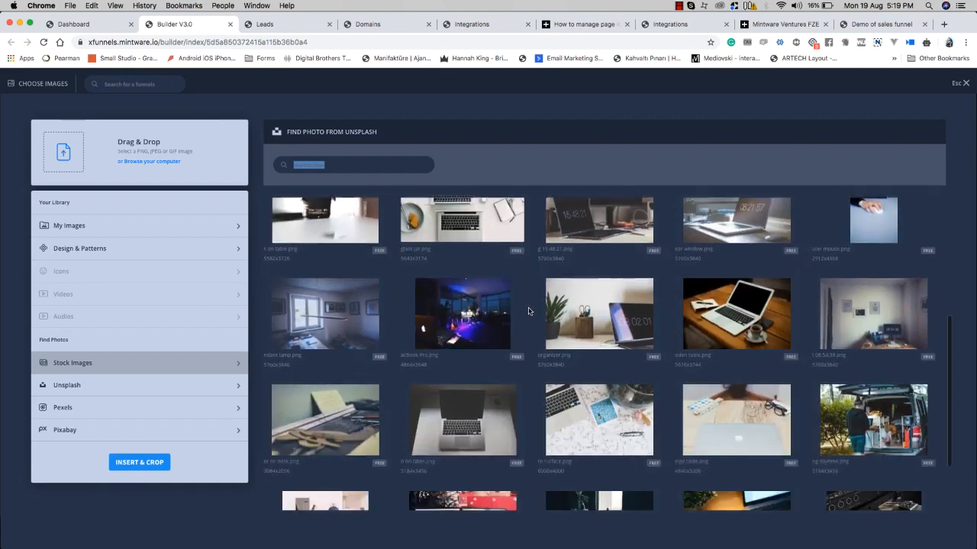
scroll(737, 294, up, 3)
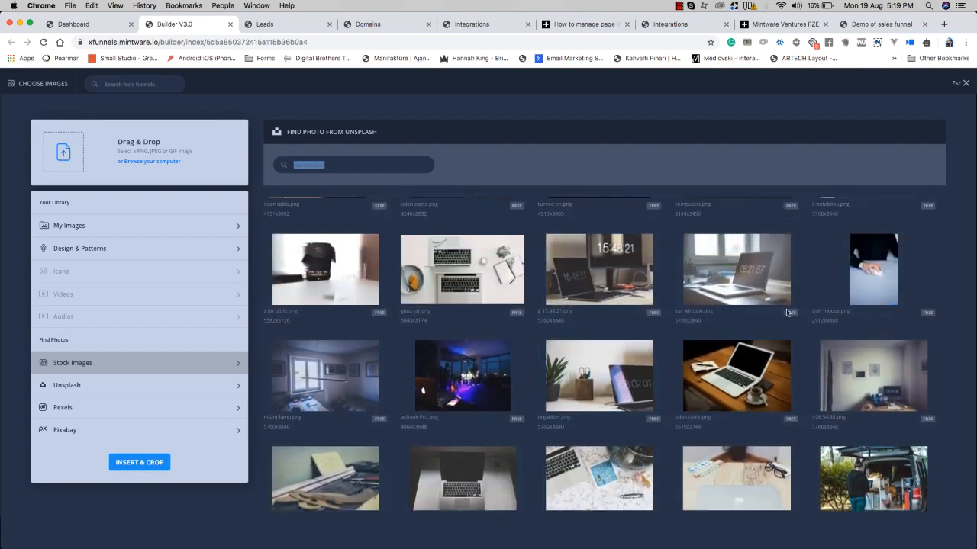
scroll(764, 284, down, 3)
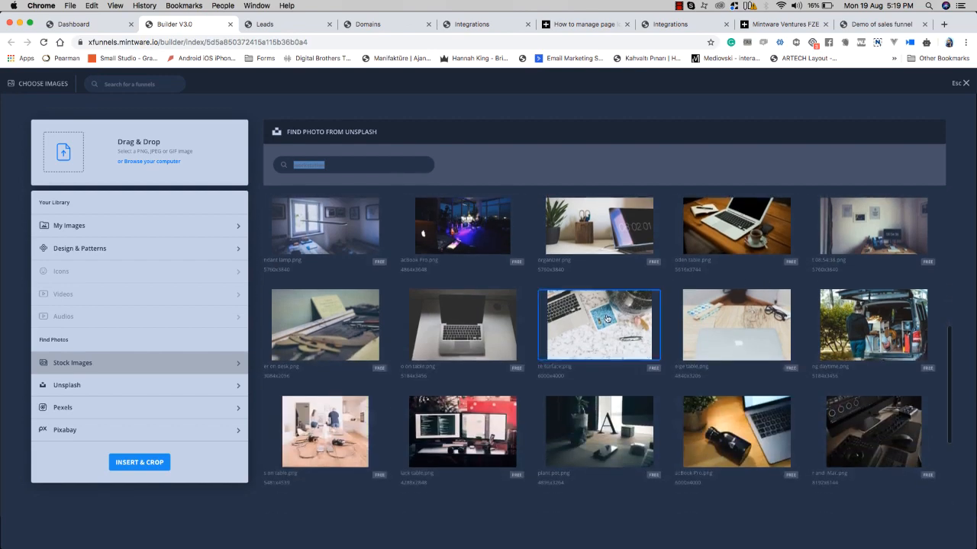
scroll(780, 343, down, 8)
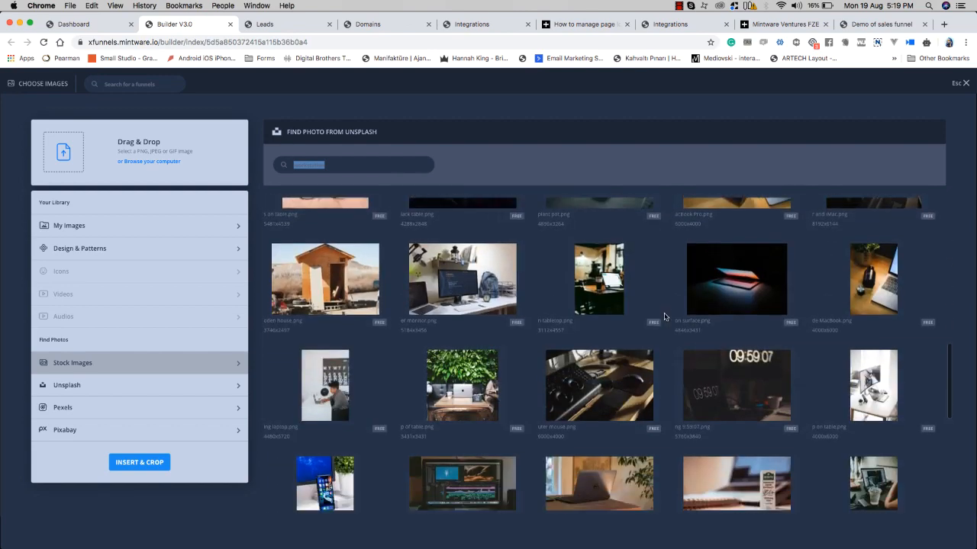
scroll(664, 317, down, 2)
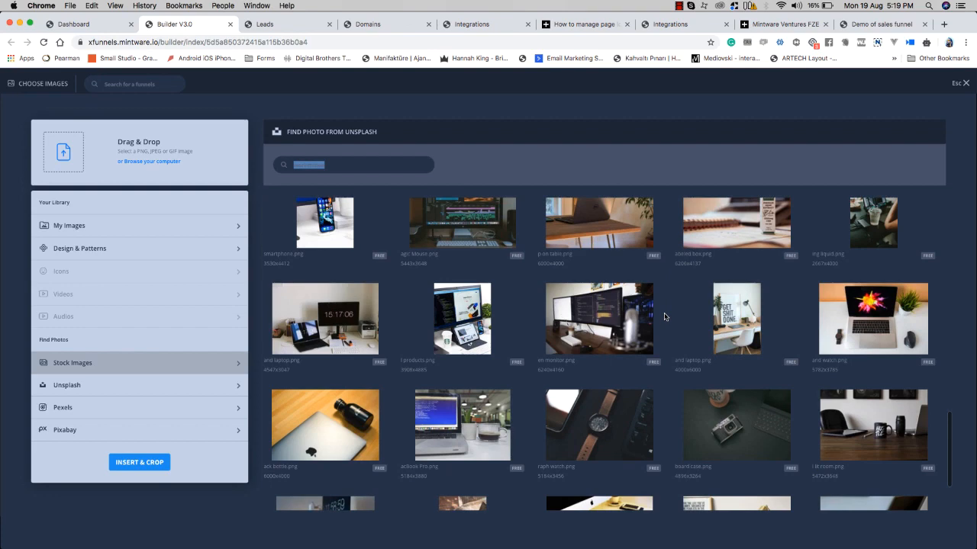
scroll(664, 319, down, 5)
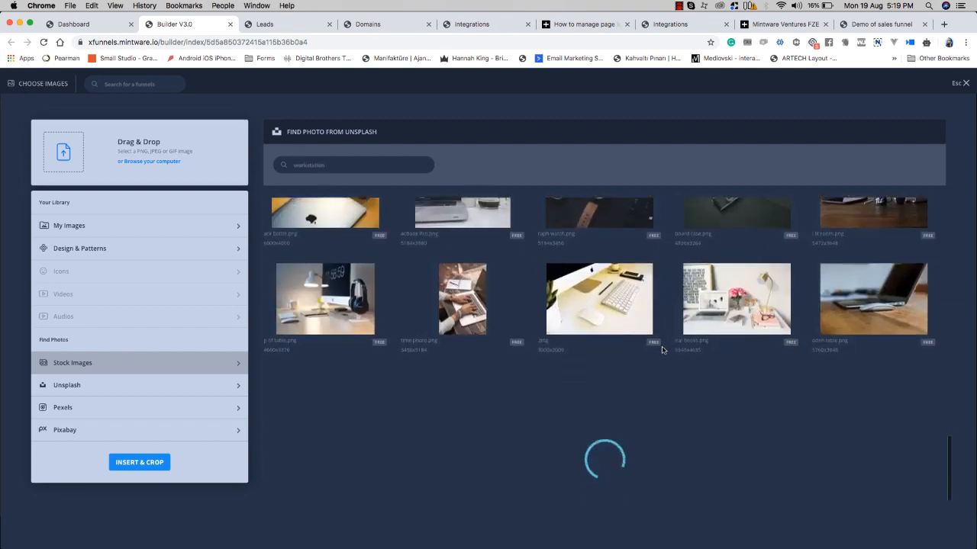
scroll(666, 359, down, 5)
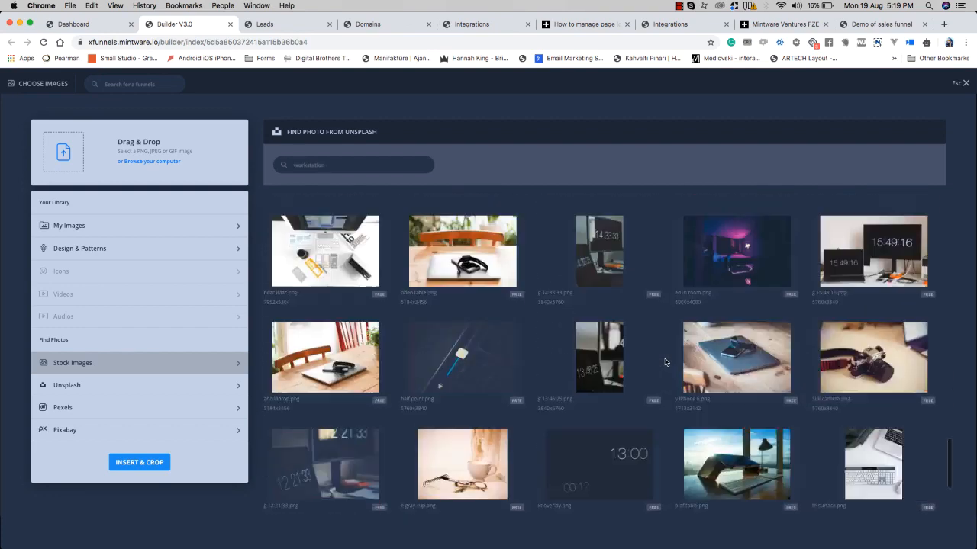
scroll(665, 363, down, 3)
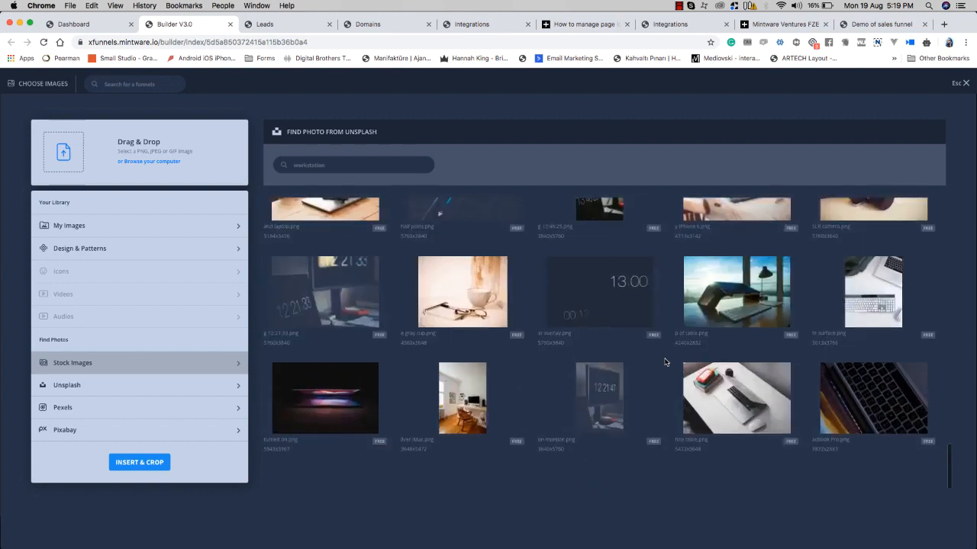
click(608, 394)
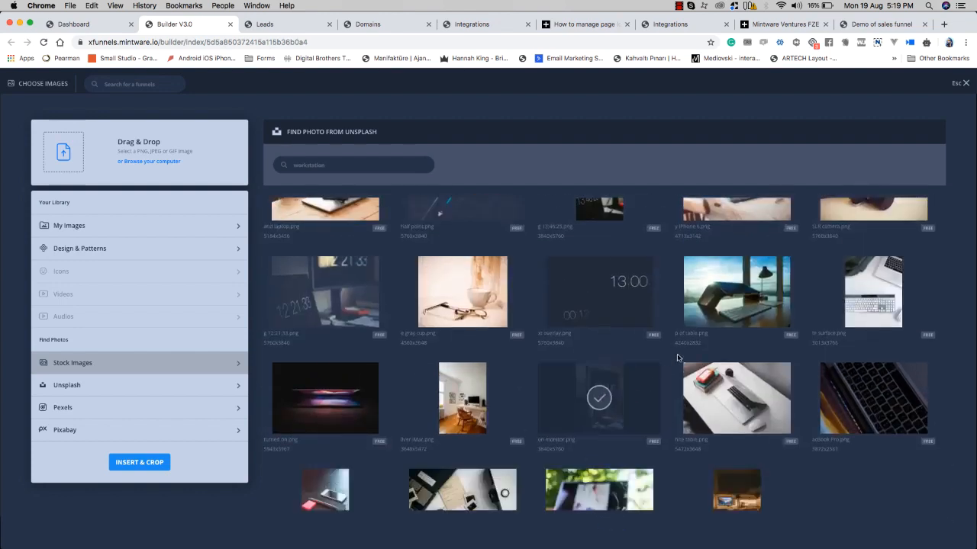
click(863, 287)
scroll(862, 286, up, 2)
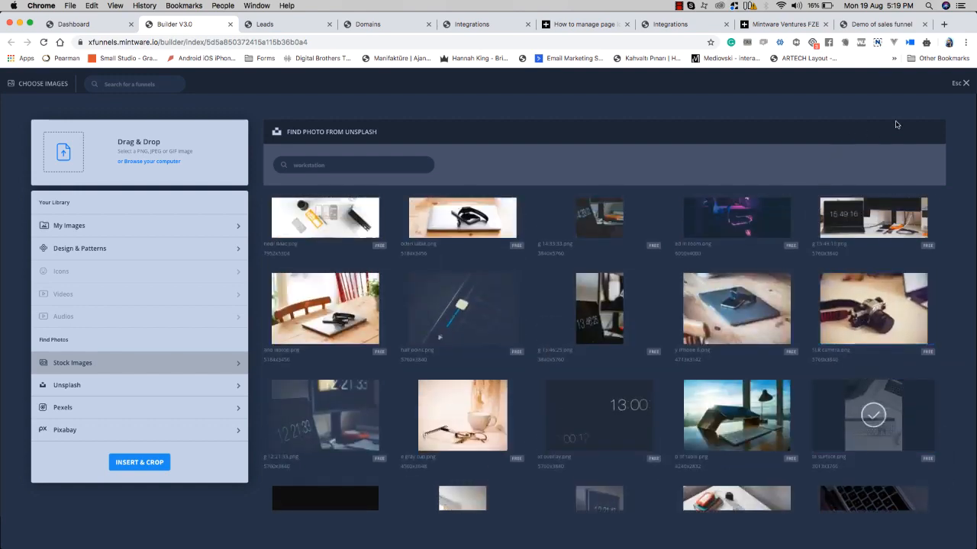
click(155, 462)
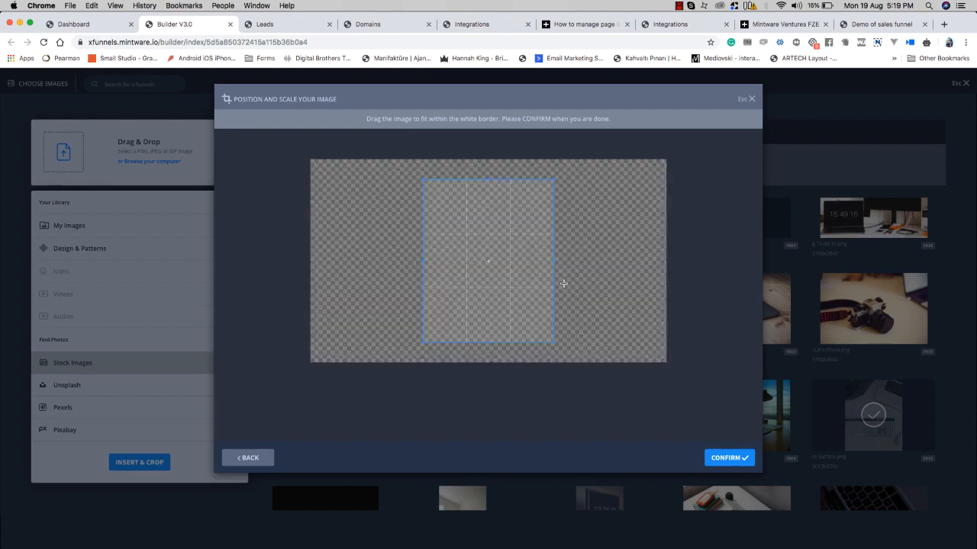
Step: Extend the crop area over nearly the whole keyboard photo and insert it in the popup
drag(524, 278, 509, 258)
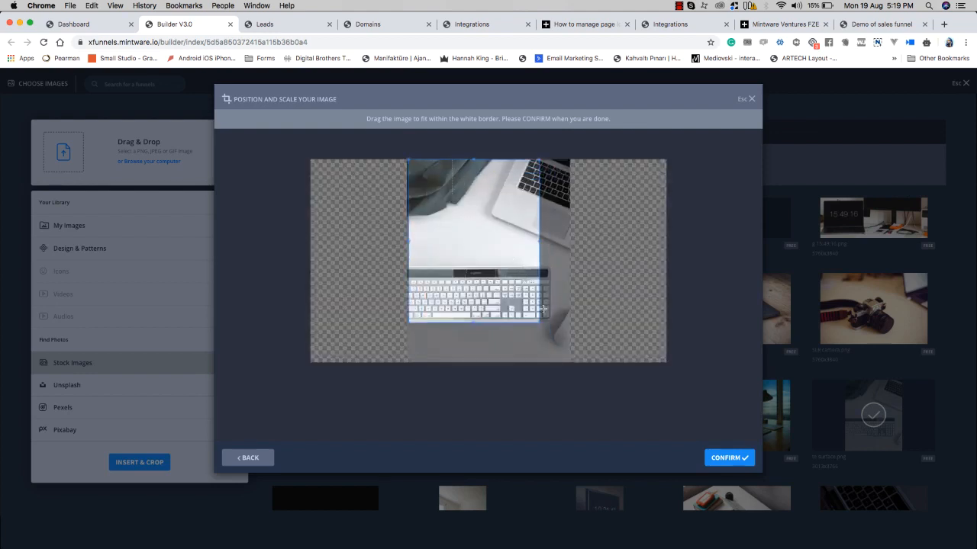
drag(540, 322, 570, 354)
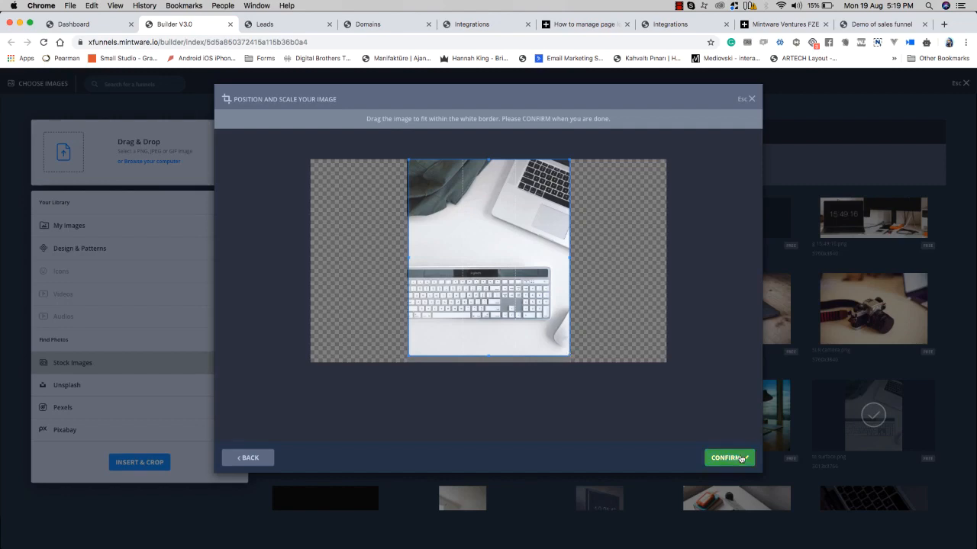
click(741, 458)
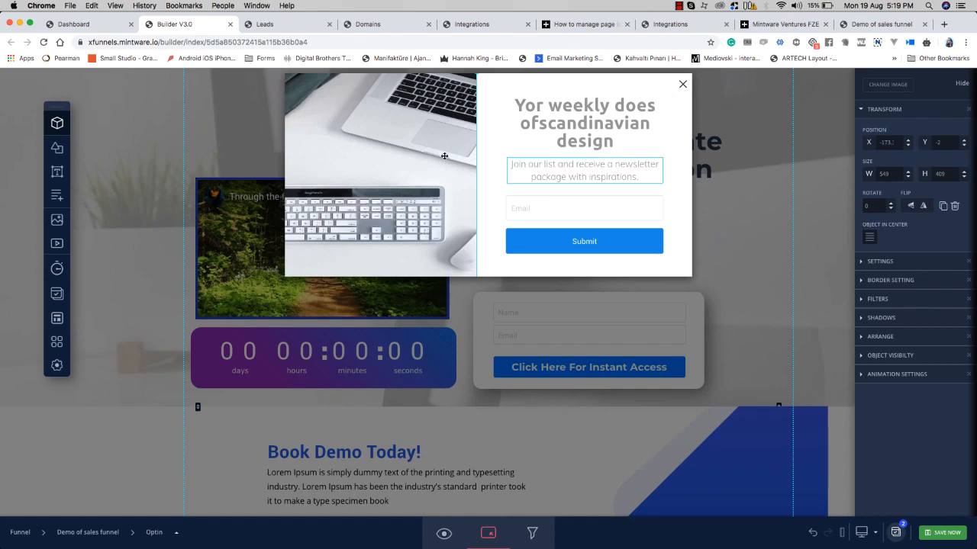
Step: Replace the popup's picture with the stock photo of a hand on a white mouse, keeping the default crop
click(881, 84)
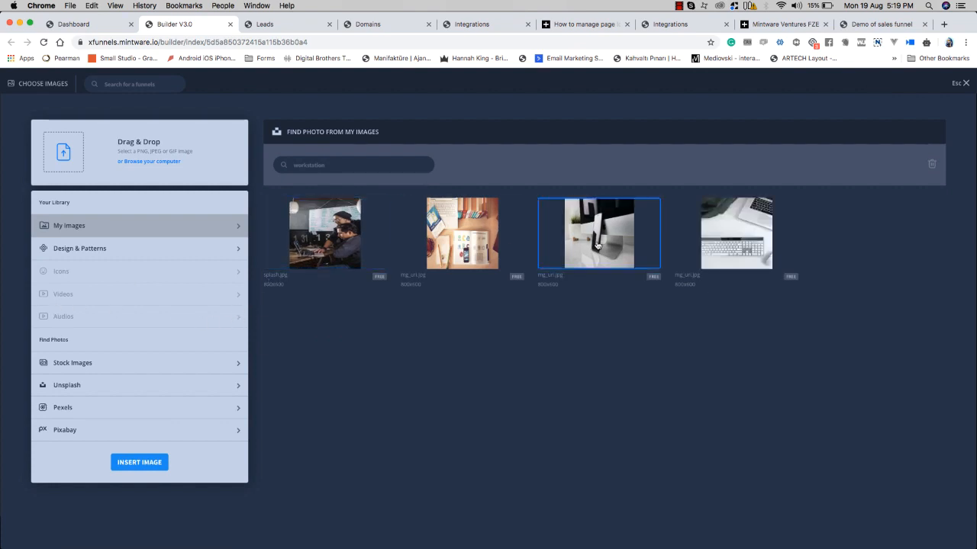
click(148, 363)
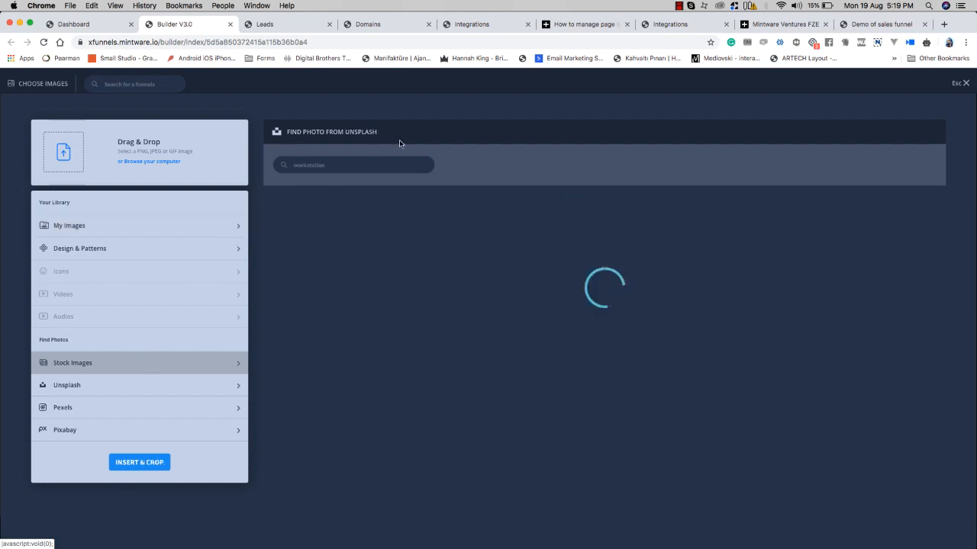
scroll(532, 307, down, 10)
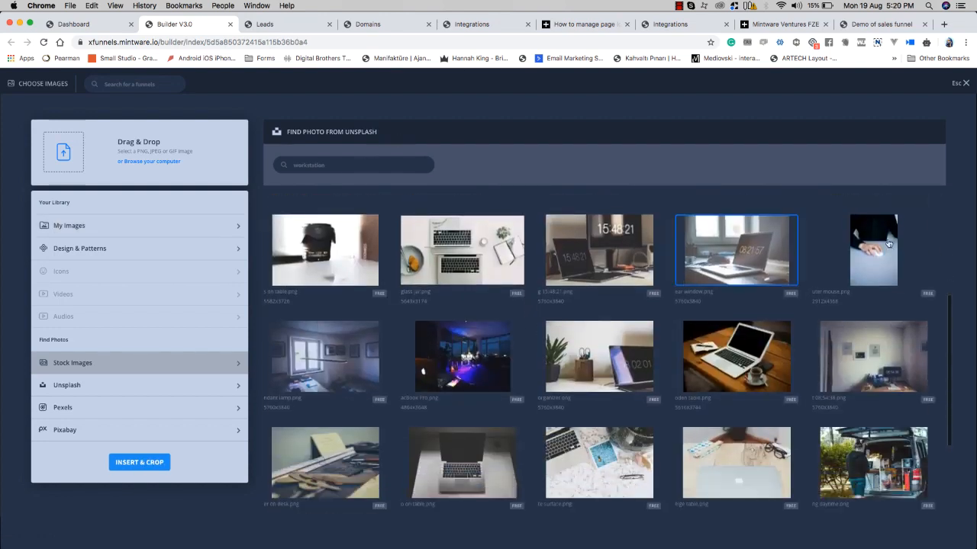
scroll(805, 349, up, 3)
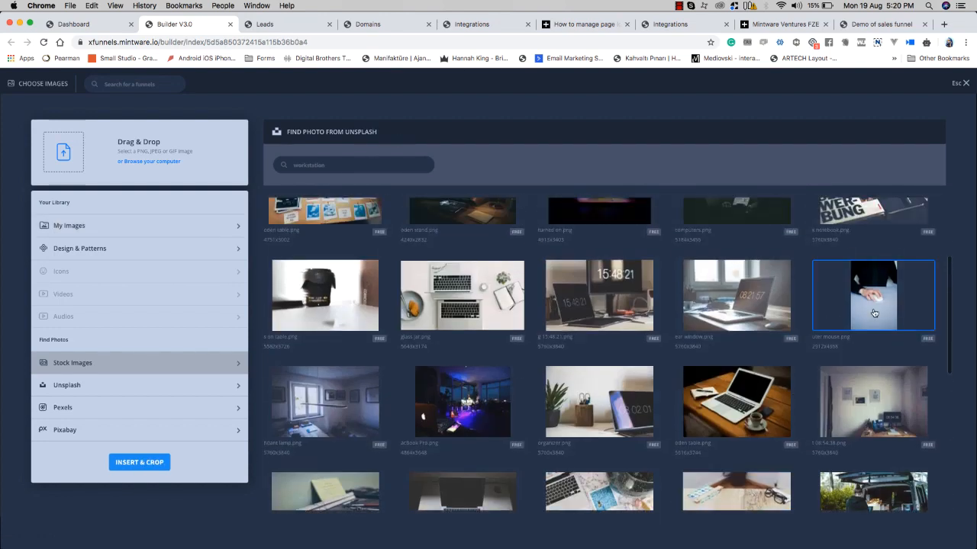
click(874, 313)
click(139, 462)
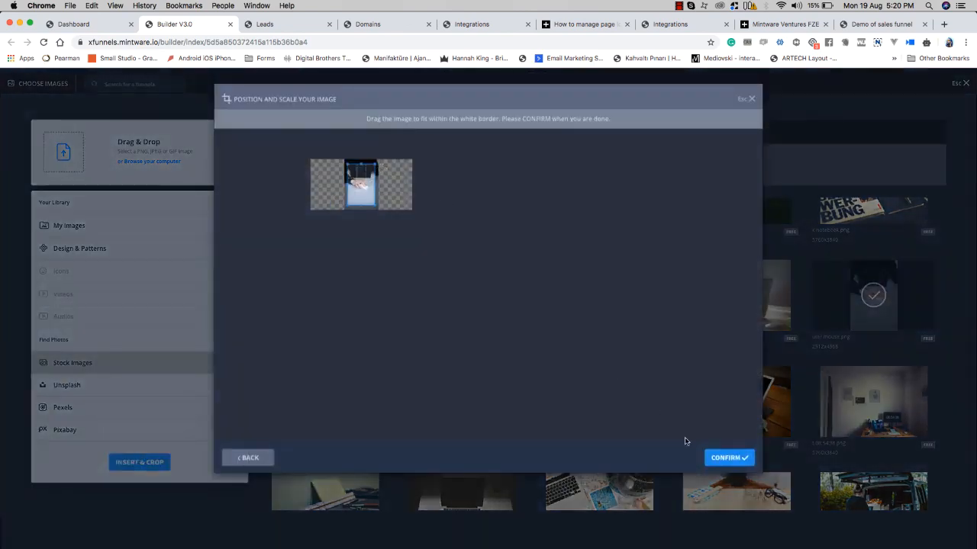
click(728, 458)
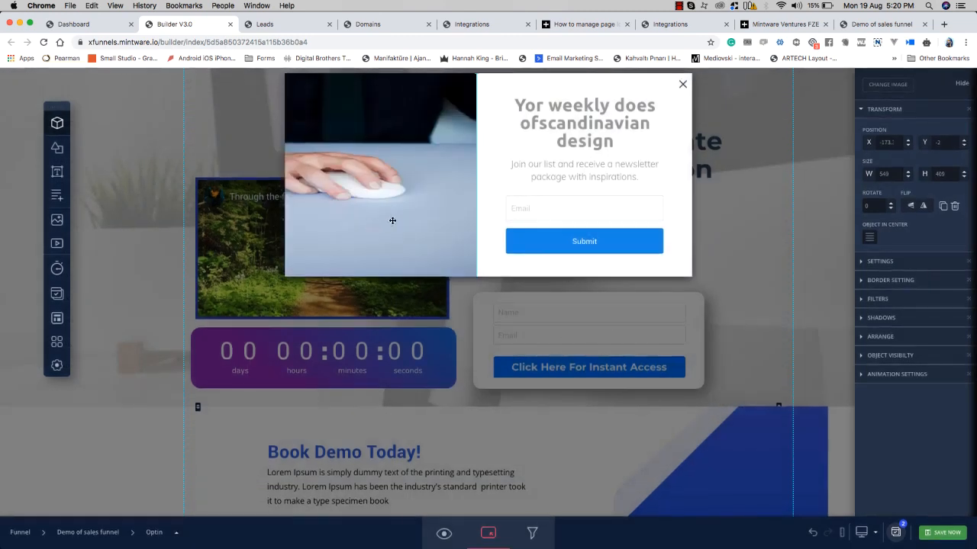
Step: Enlarge and reposition the hand-on-mouse picture so it covers the popup's full height beside the form
drag(433, 205, 432, 191)
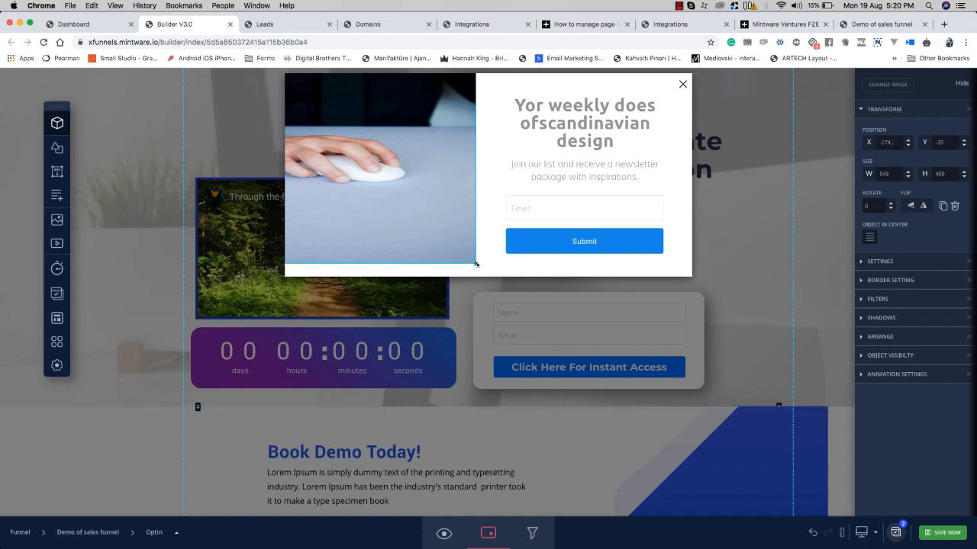
drag(475, 264, 323, 283)
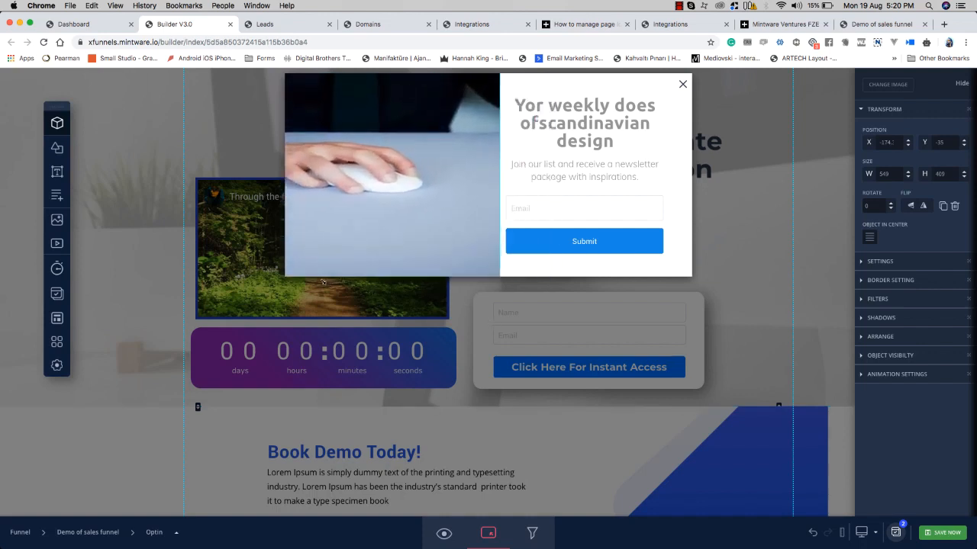
drag(365, 245, 358, 250)
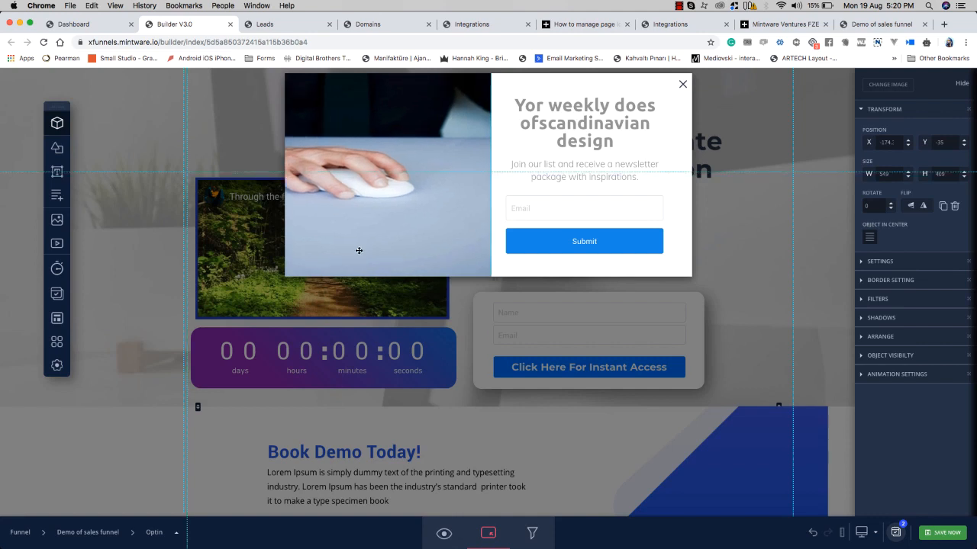
click(962, 84)
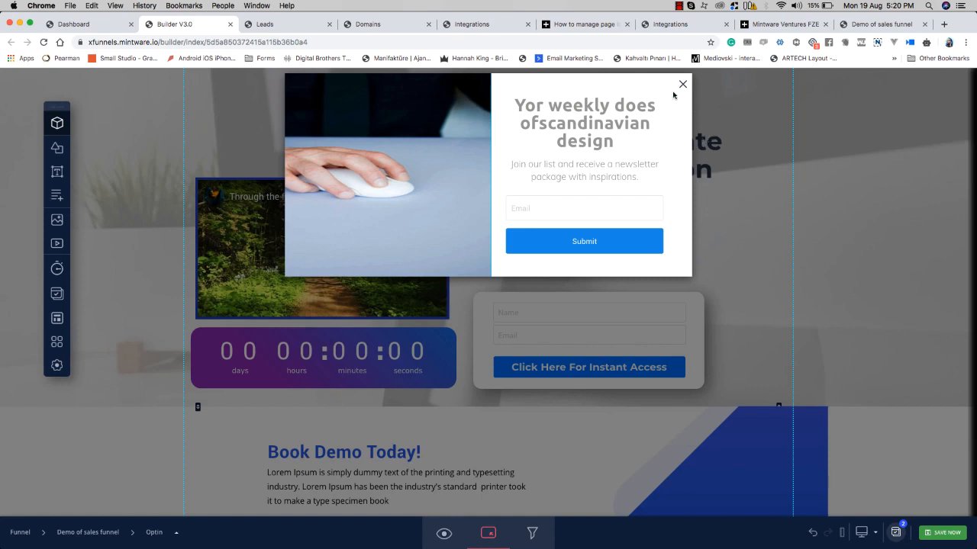
Step: Examine the popup's email field and Submit button settings, and check the page's list of popups
click(653, 210)
click(944, 108)
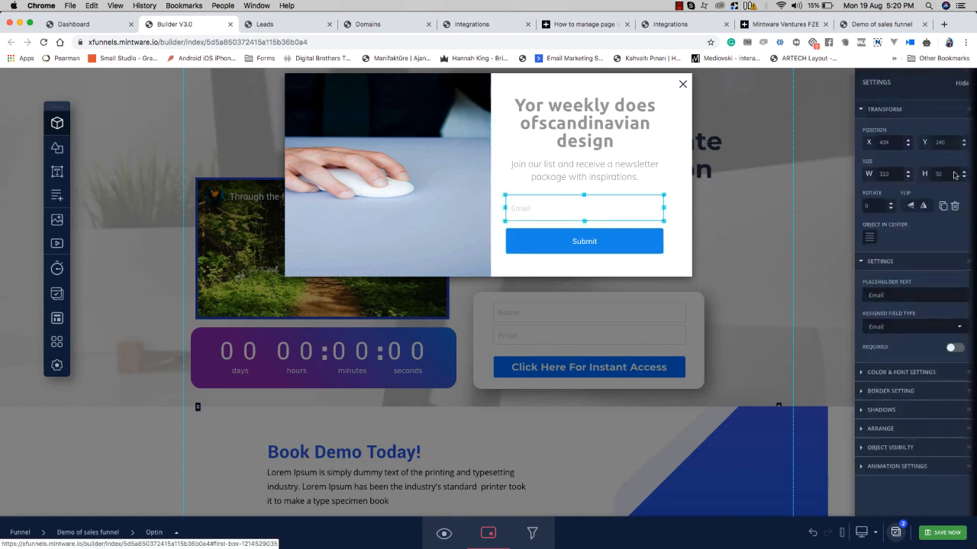
click(616, 240)
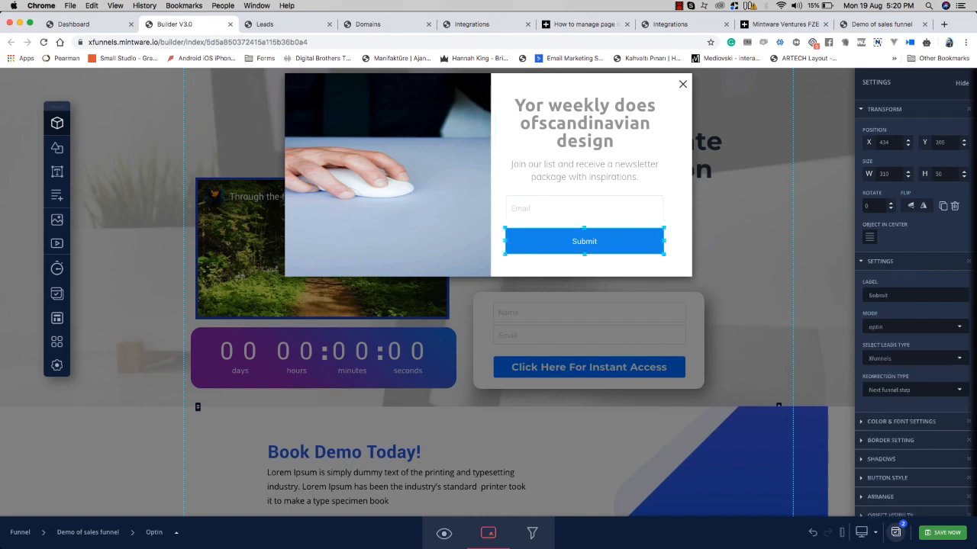
click(961, 81)
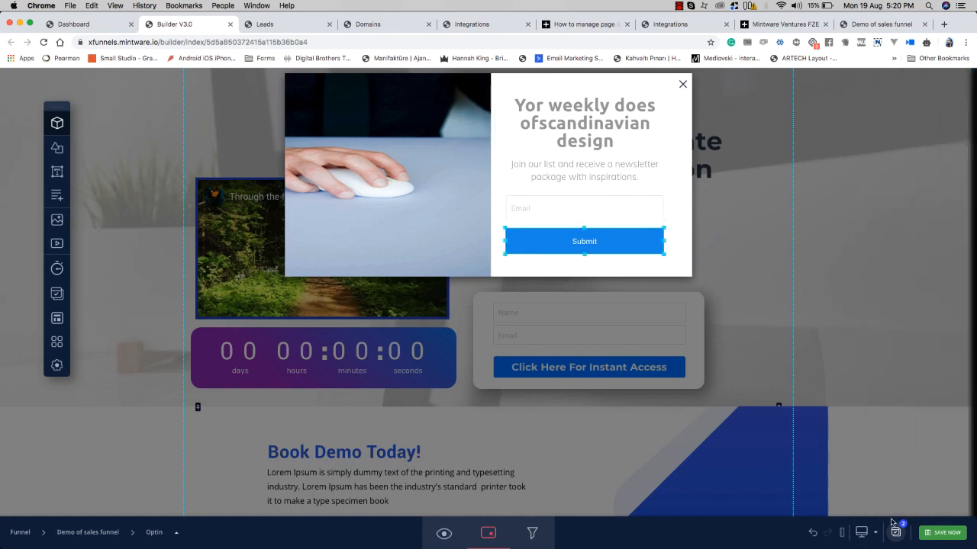
click(896, 532)
mouse_move(739, 476)
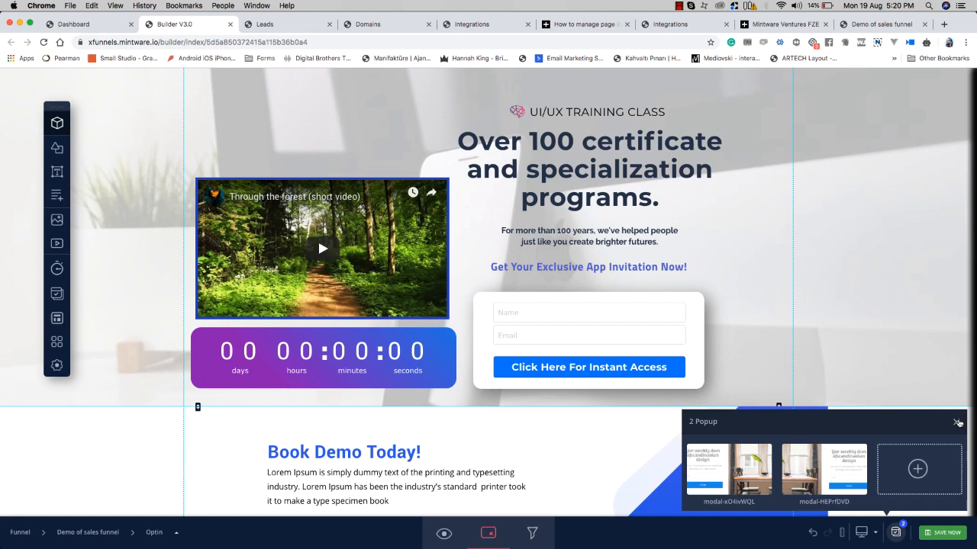
click(956, 422)
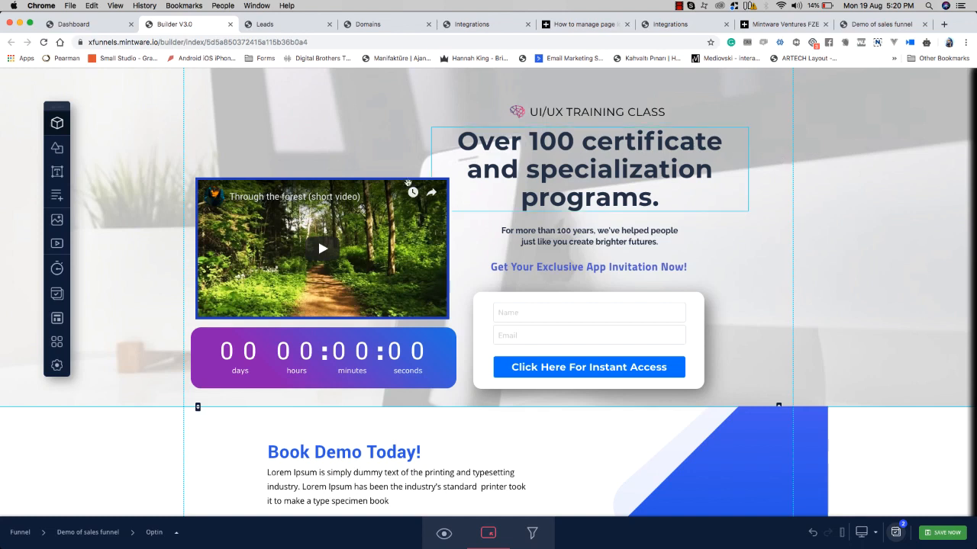
Step: Select all the elements in the hero section and shift them together slightly to the right
drag(783, 100, 239, 391)
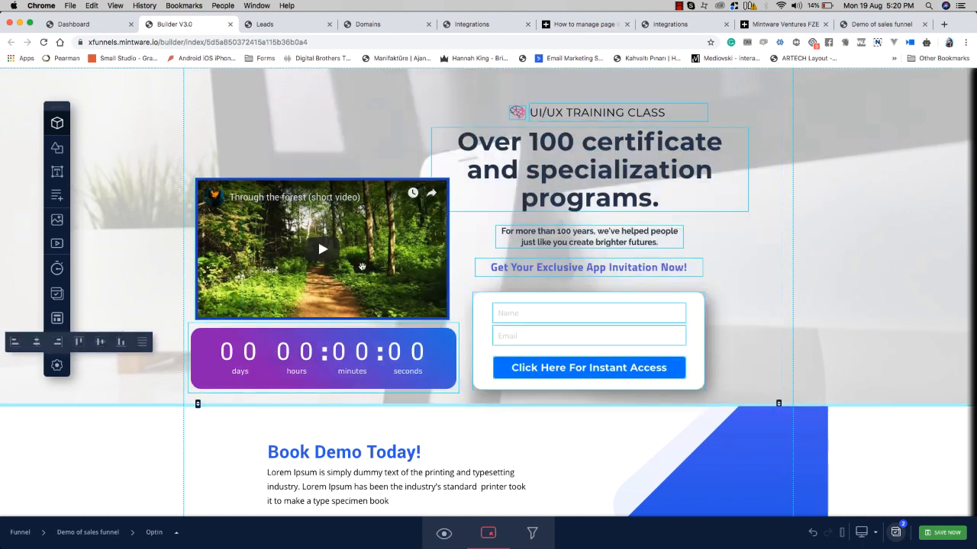
drag(364, 268, 390, 269)
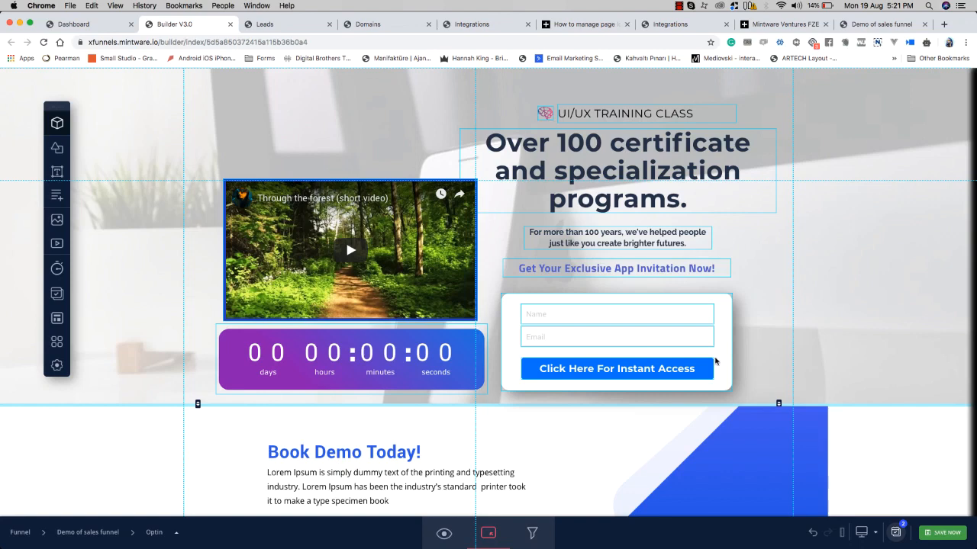
scroll(715, 358, down, 2)
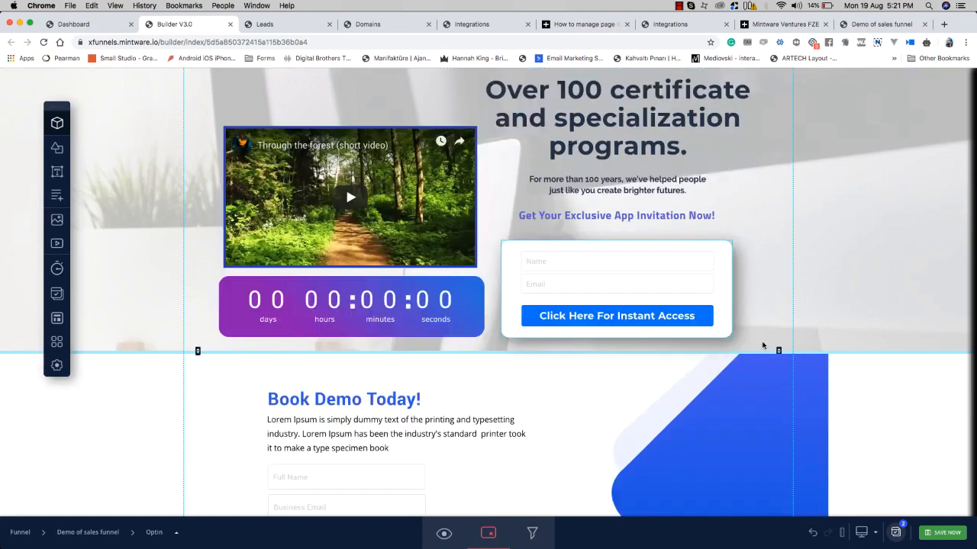
scroll(761, 346, up, 2)
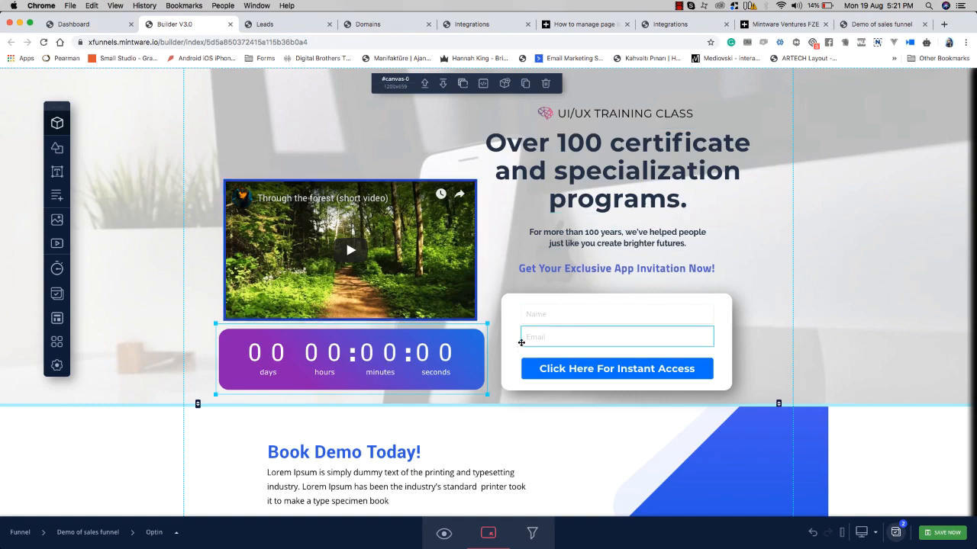
scroll(521, 343, down, 4)
scroll(521, 342, up, 4)
scroll(521, 343, down, 9)
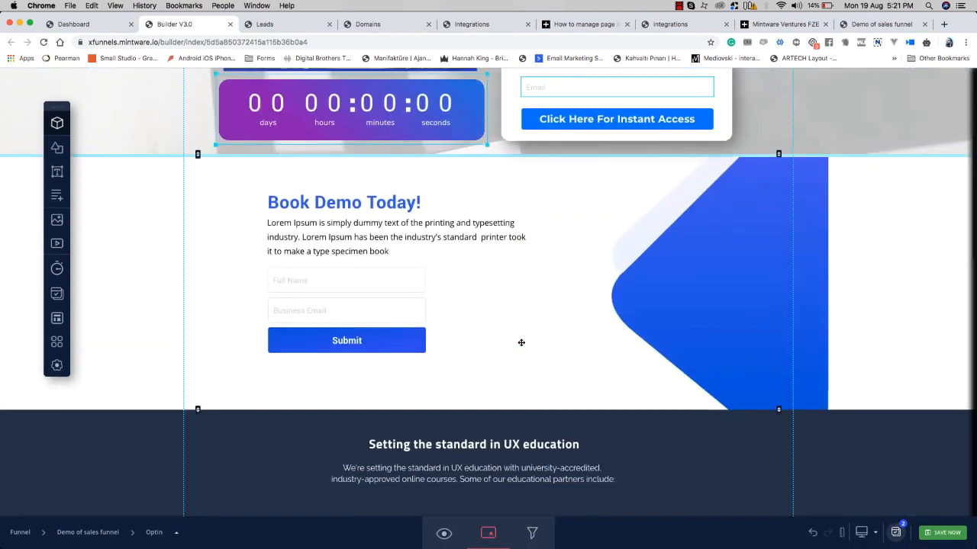
scroll(522, 343, up, 9)
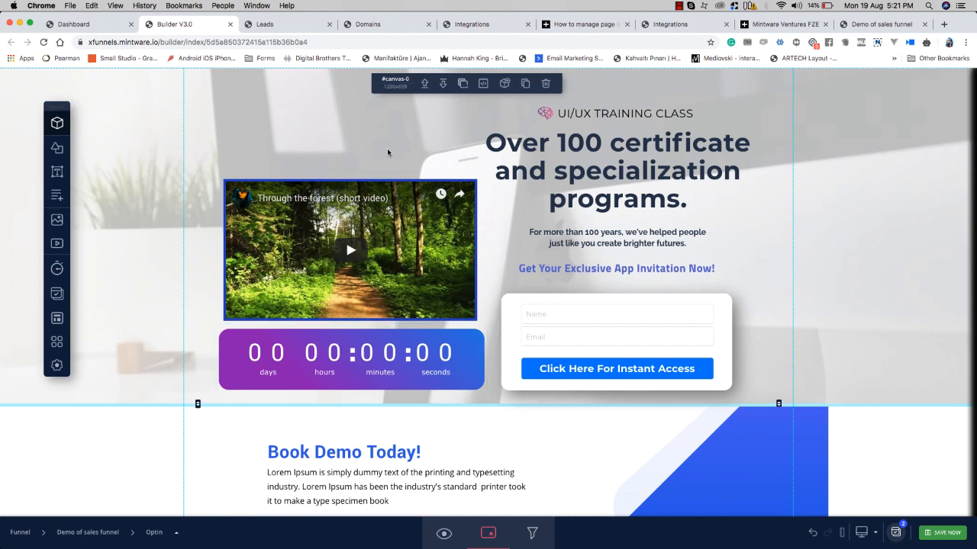
click(399, 155)
click(402, 156)
Step: Set the page loader to the thin ring spinner beside the blue square animation
click(61, 344)
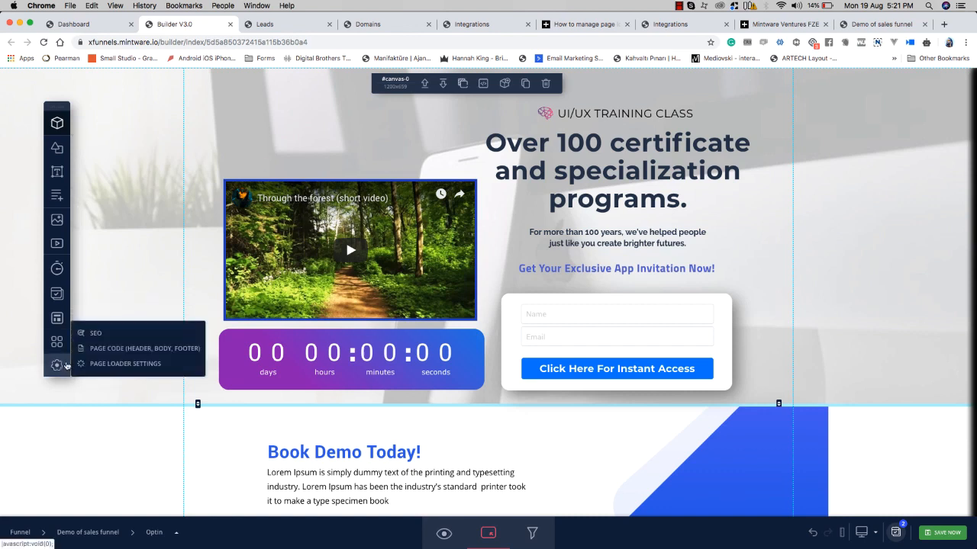
click(65, 320)
click(110, 365)
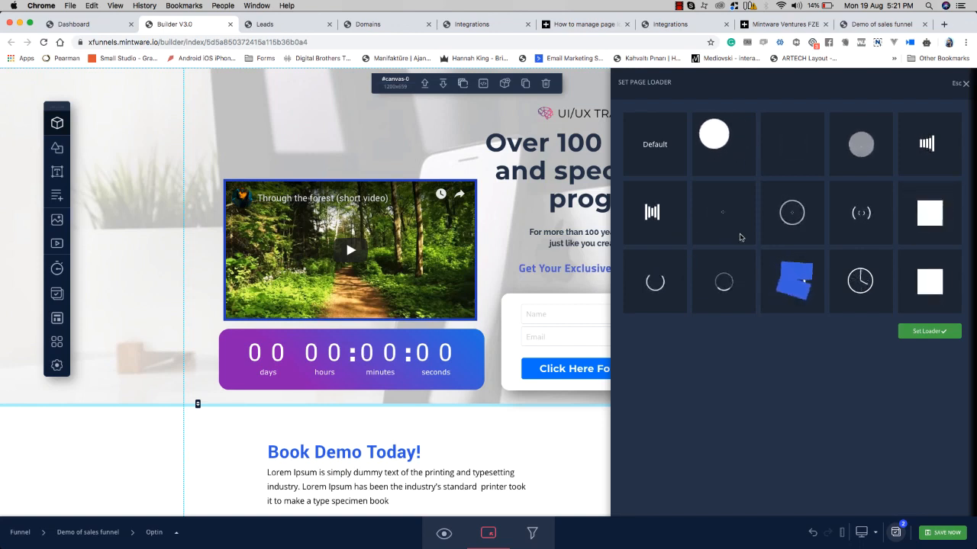
click(724, 282)
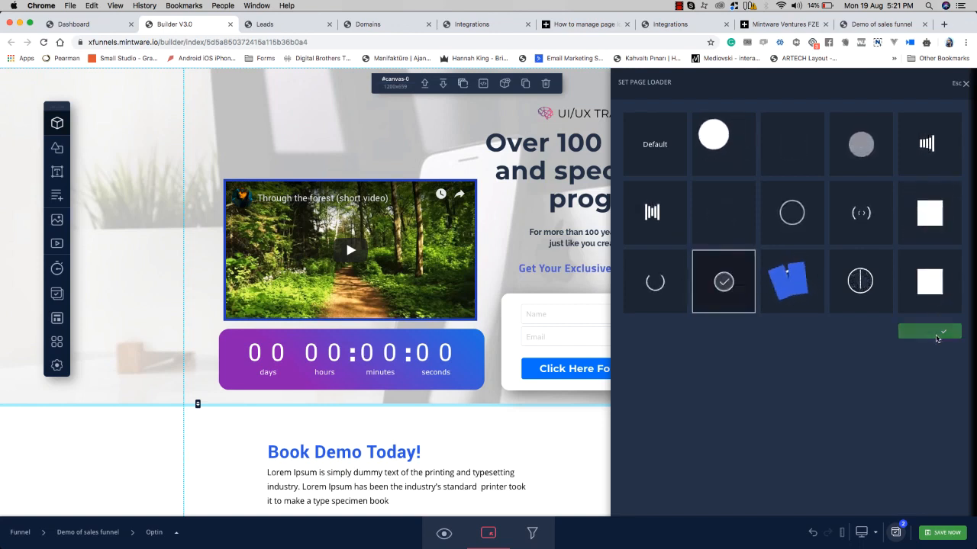
click(937, 333)
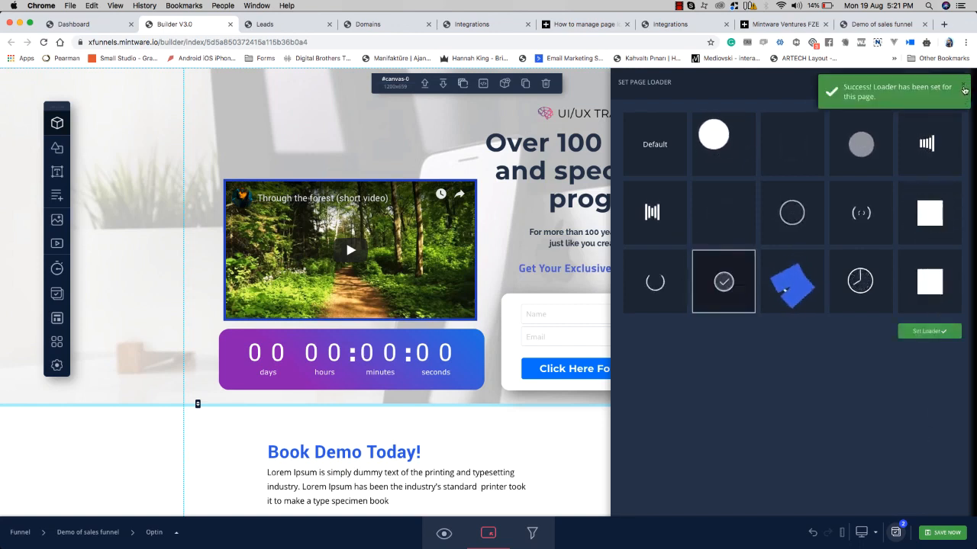
click(964, 87)
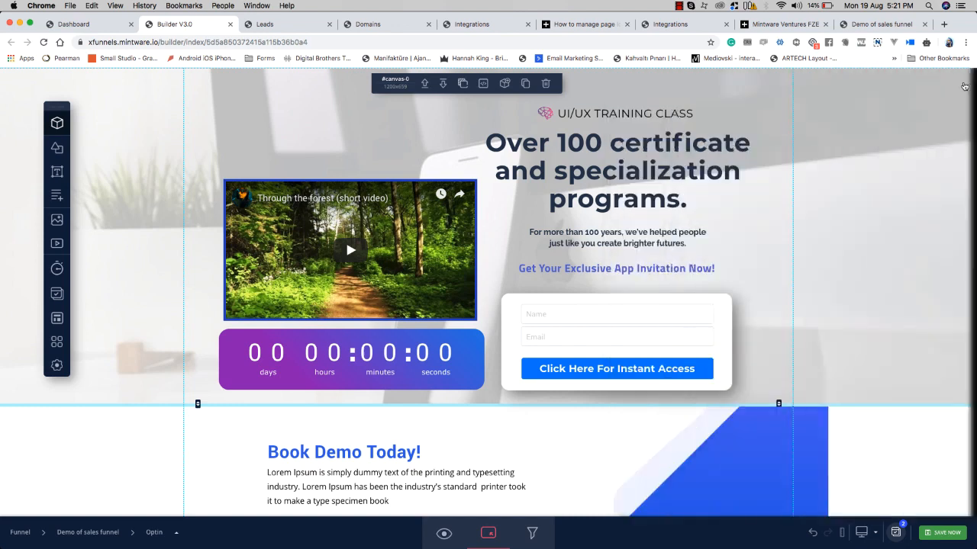
Step: Examine the page's SEO settings and its header, body and footer code fields
click(56, 364)
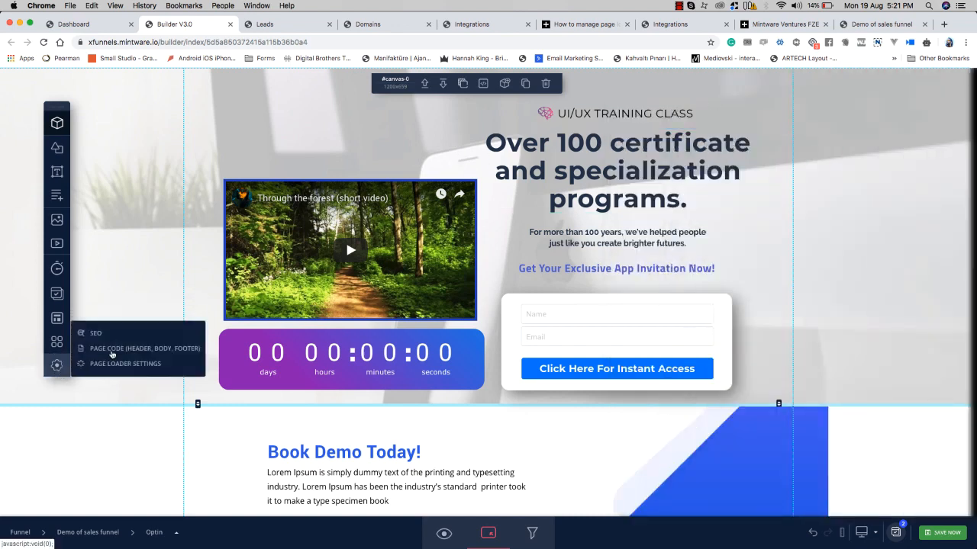
click(95, 333)
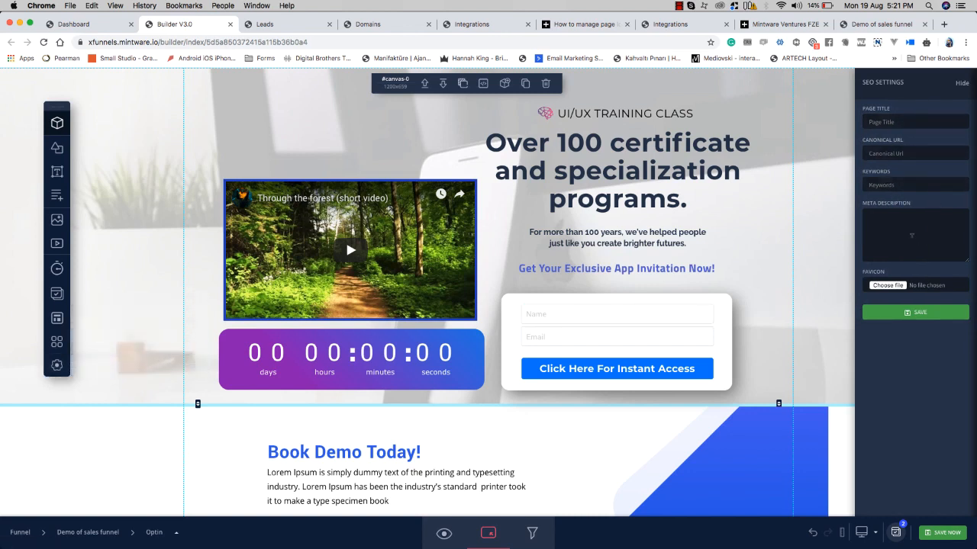
click(964, 84)
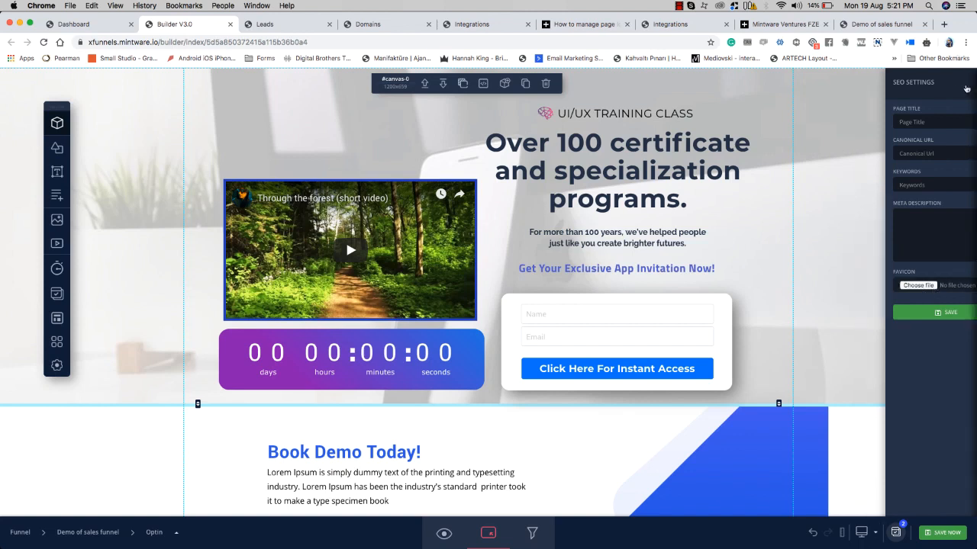
mouse_move(56, 366)
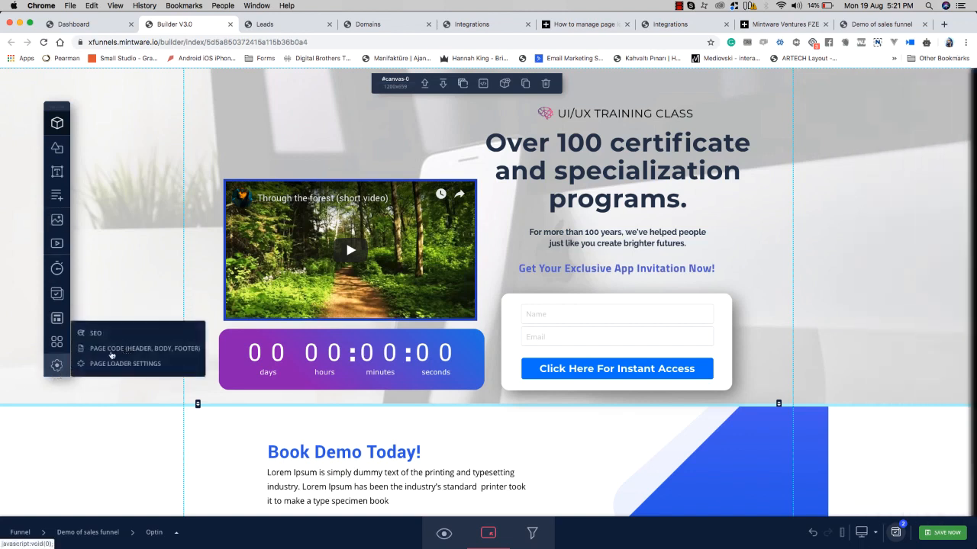
click(111, 354)
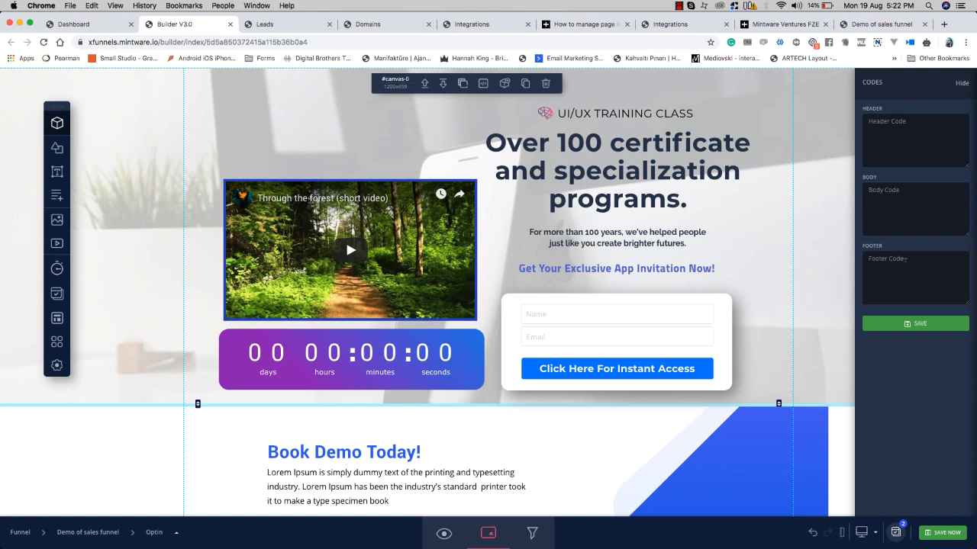
click(961, 82)
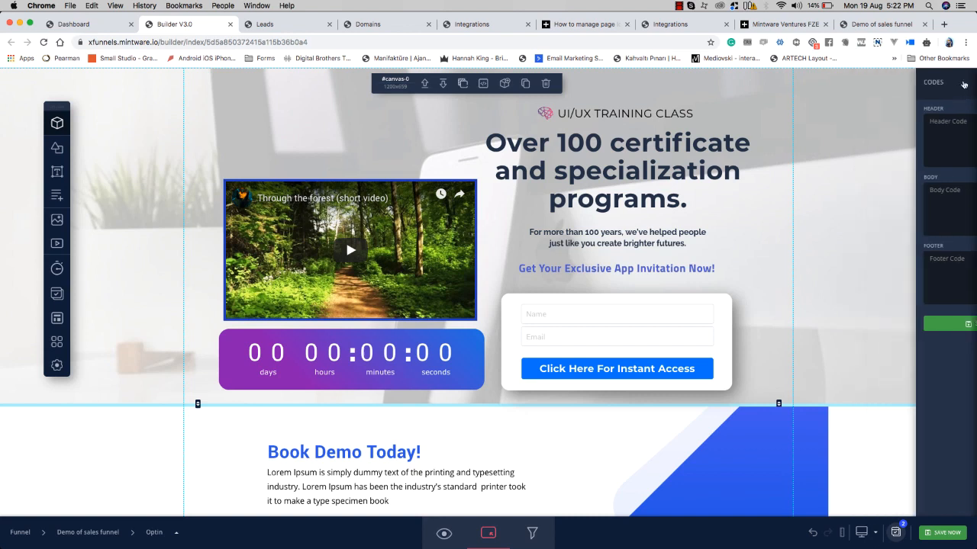
Step: Add an audio player above the forest video at about X 79, Y 133, and stretch it to the video's width
mouse_move(62, 367)
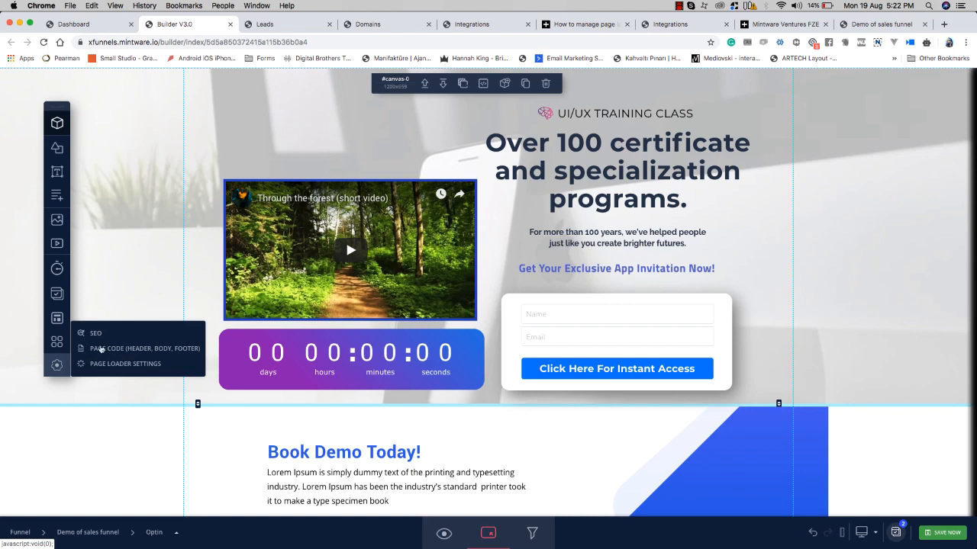
mouse_move(56, 342)
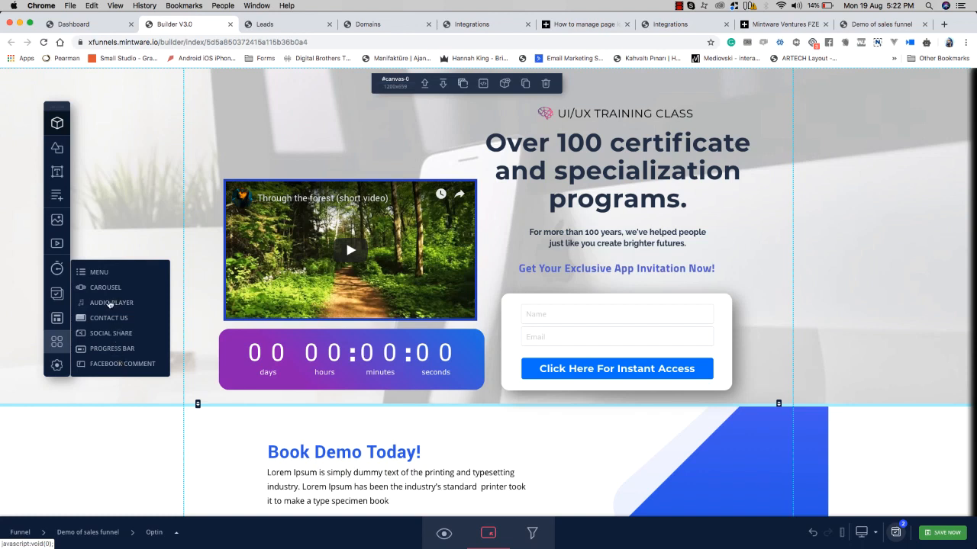
click(111, 304)
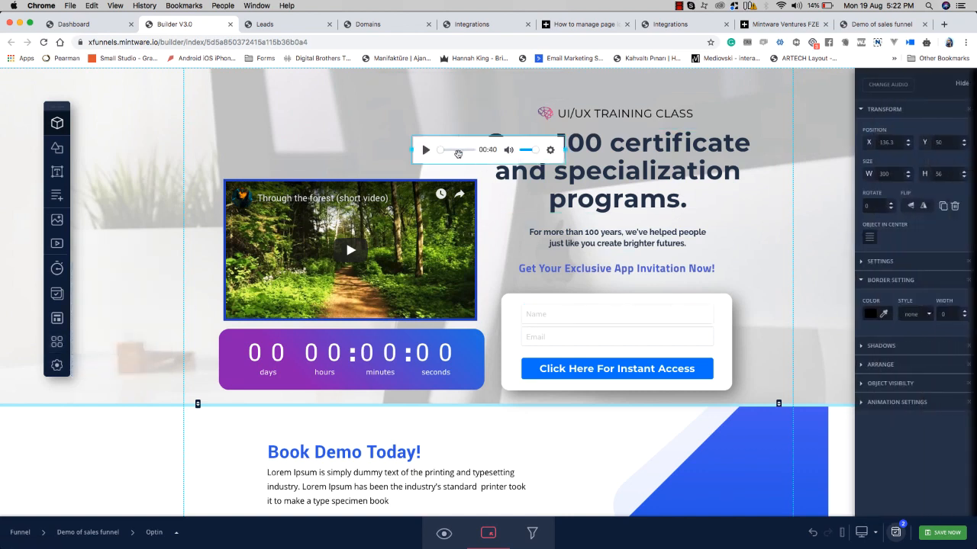
drag(458, 153, 270, 153)
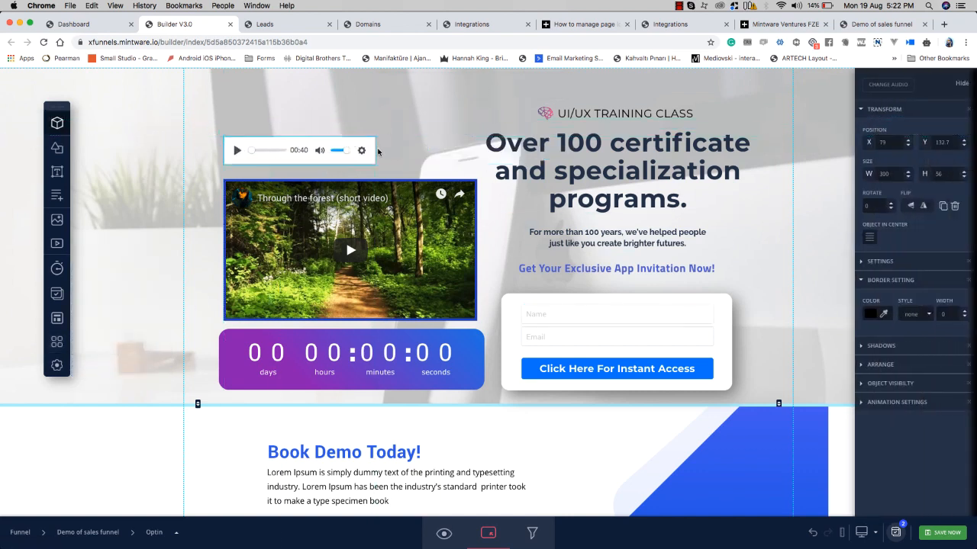
drag(377, 151, 478, 153)
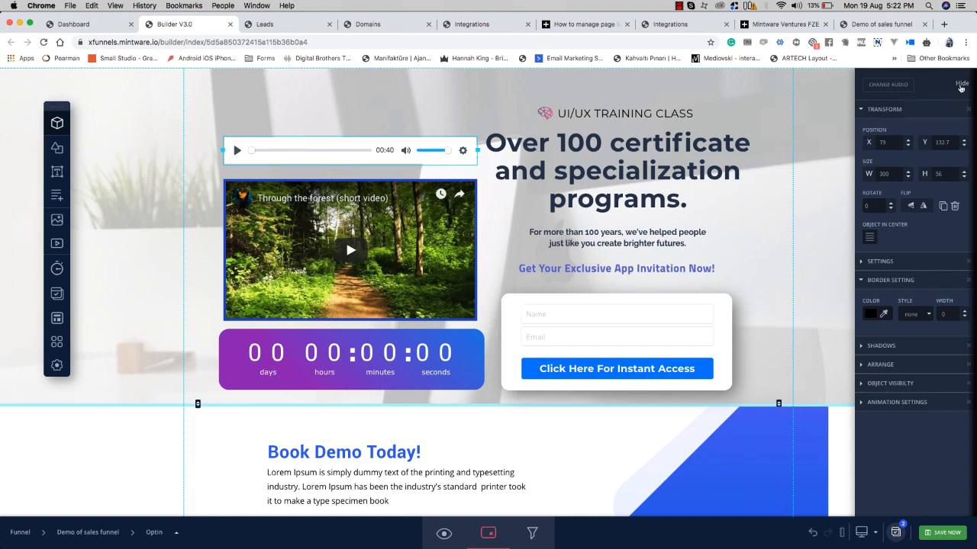
Step: Delete the audio player from above the forest video
click(960, 86)
mouse_move(964, 155)
click(955, 206)
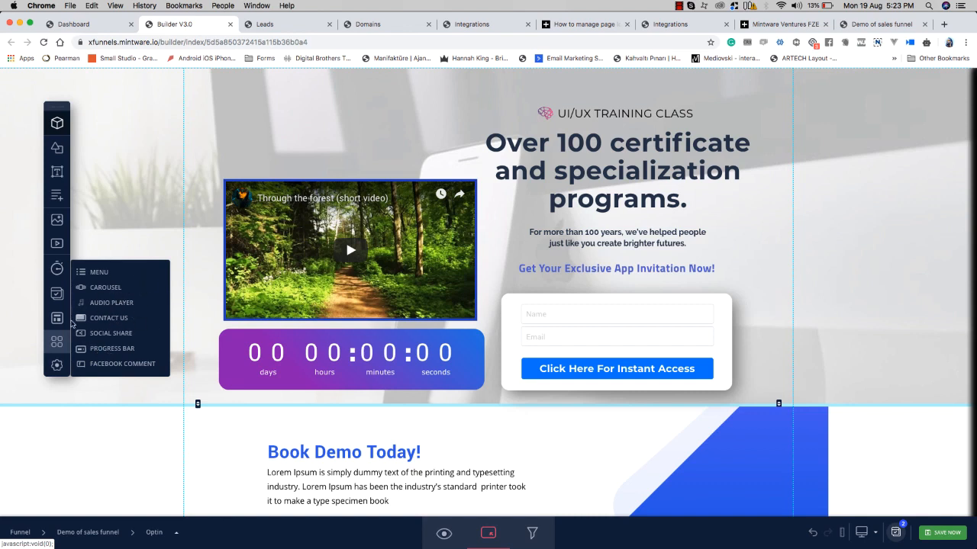
Step: Check the sales funnel's list of steps on the dashboard and return to the Optin page in the builder
mouse_move(58, 319)
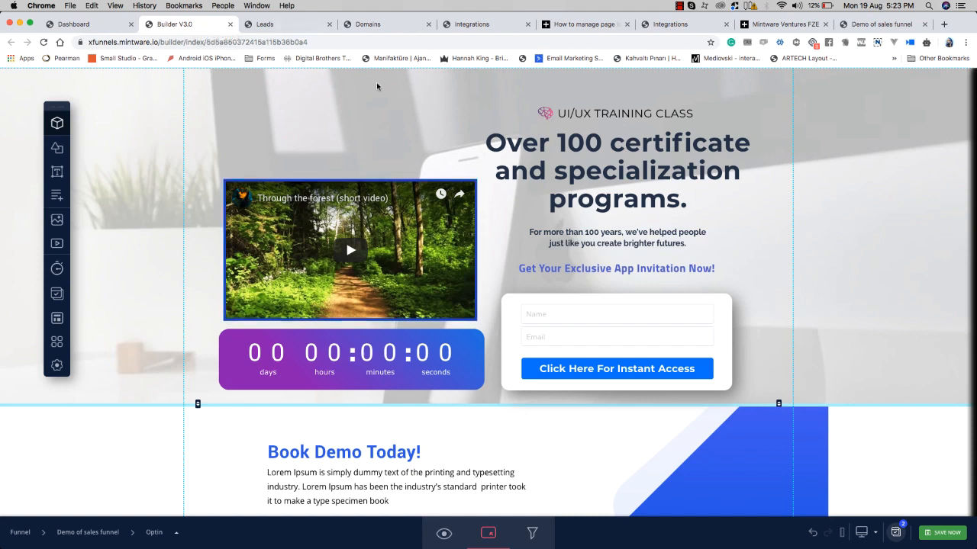
click(111, 24)
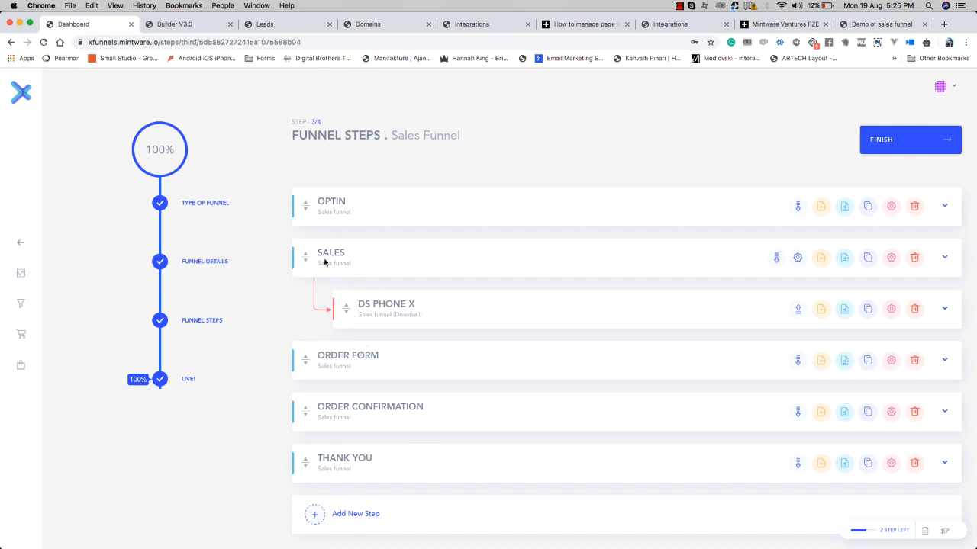
click(203, 25)
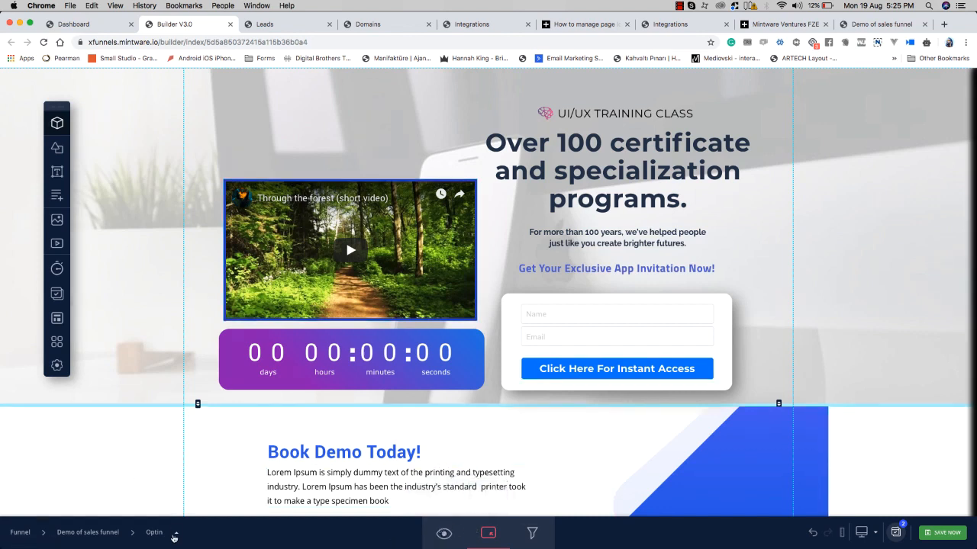
Step: Replace the Optin page's template with the blue "Make your shop online within minutes" webinar template and reload the builder
click(176, 534)
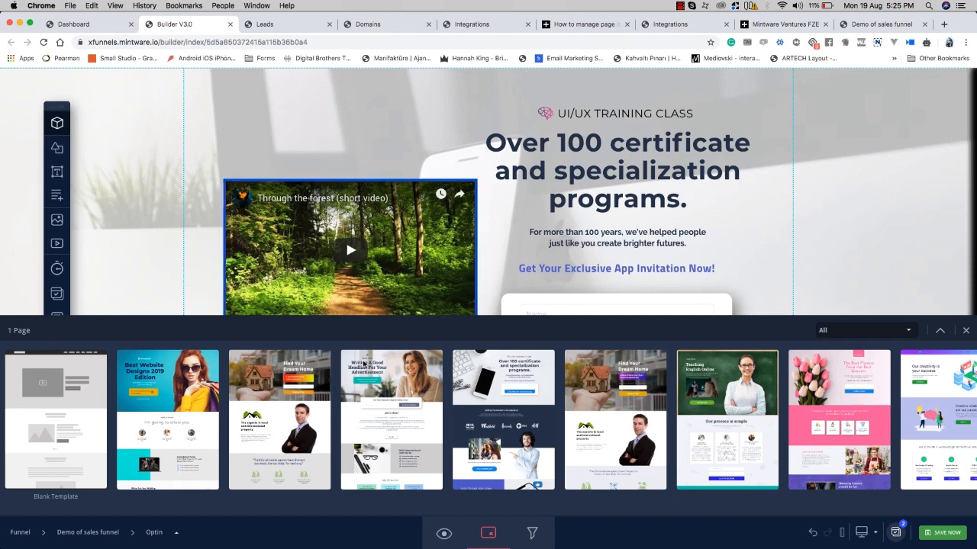
mouse_move(702, 370)
scroll(702, 371, right, 10)
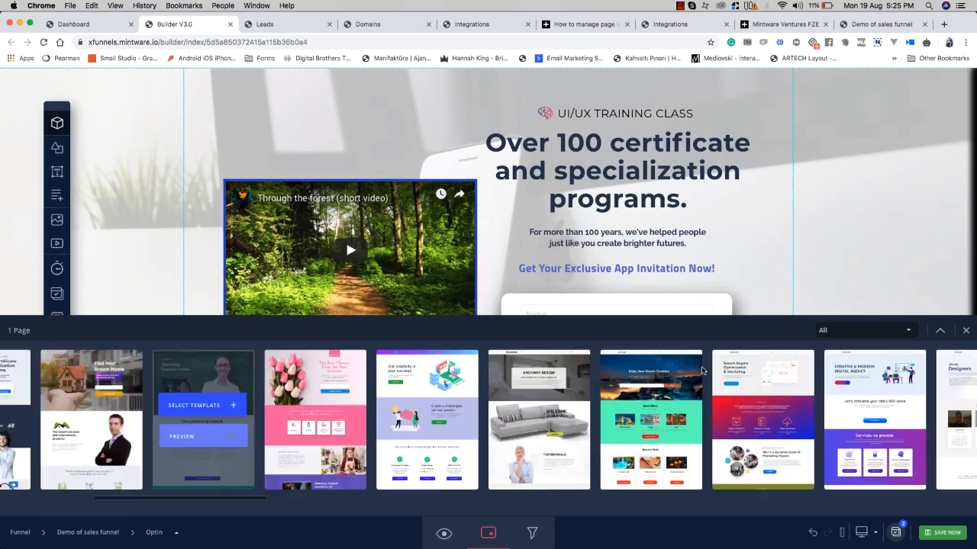
scroll(702, 370, right, 10)
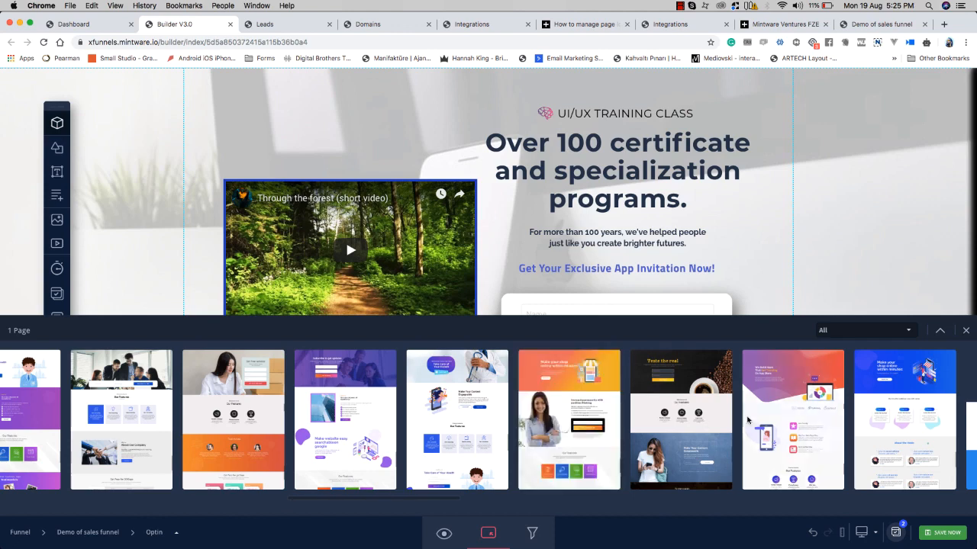
mouse_move(786, 420)
scroll(786, 420, right, 6)
mouse_move(461, 408)
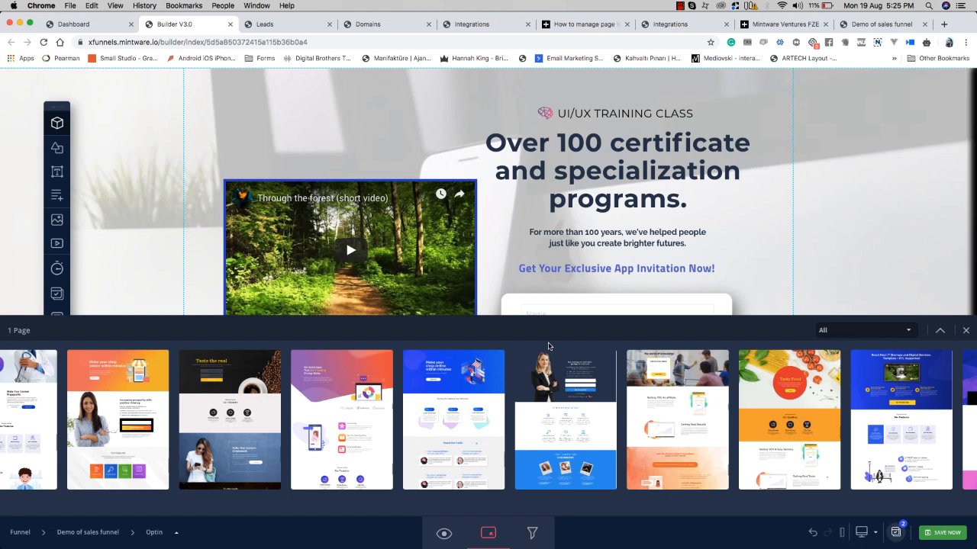
click(464, 408)
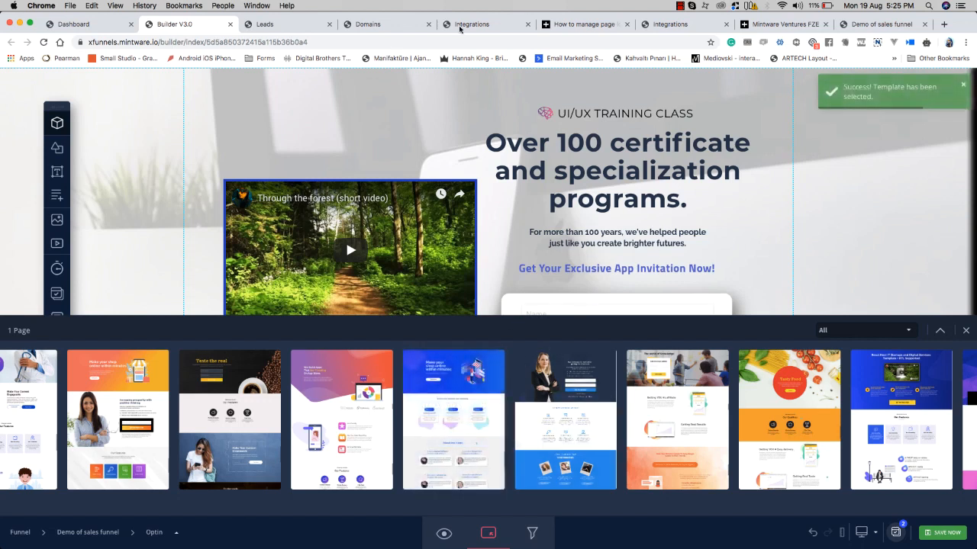
key(super+r)
click(564, 189)
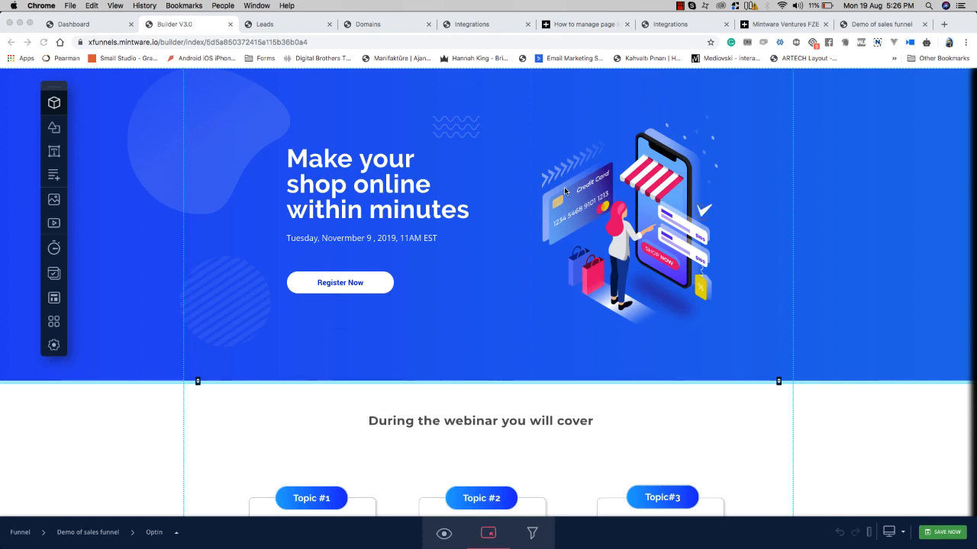
Step: Look over the Optin page's new header and webinar topics, and save the page
scroll(608, 327, down, 15)
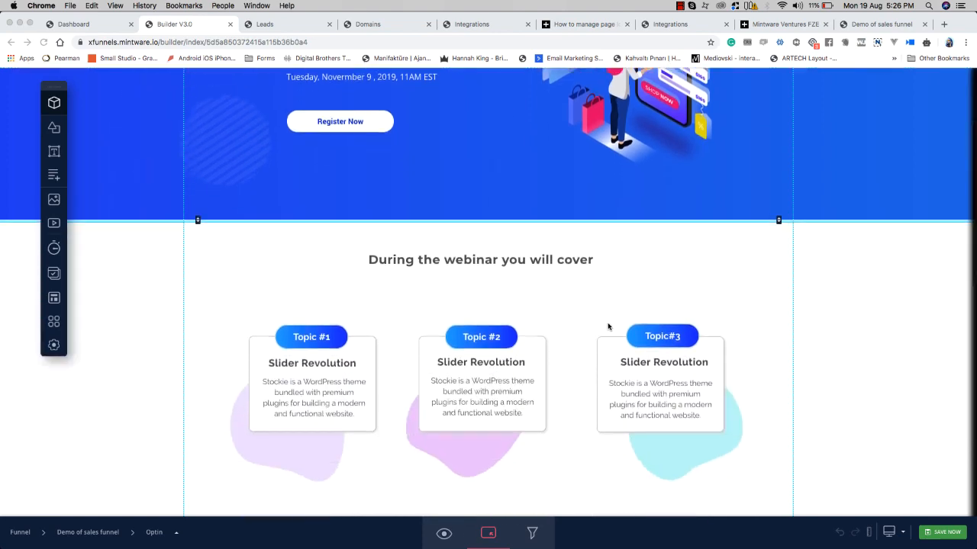
scroll(609, 326, up, 15)
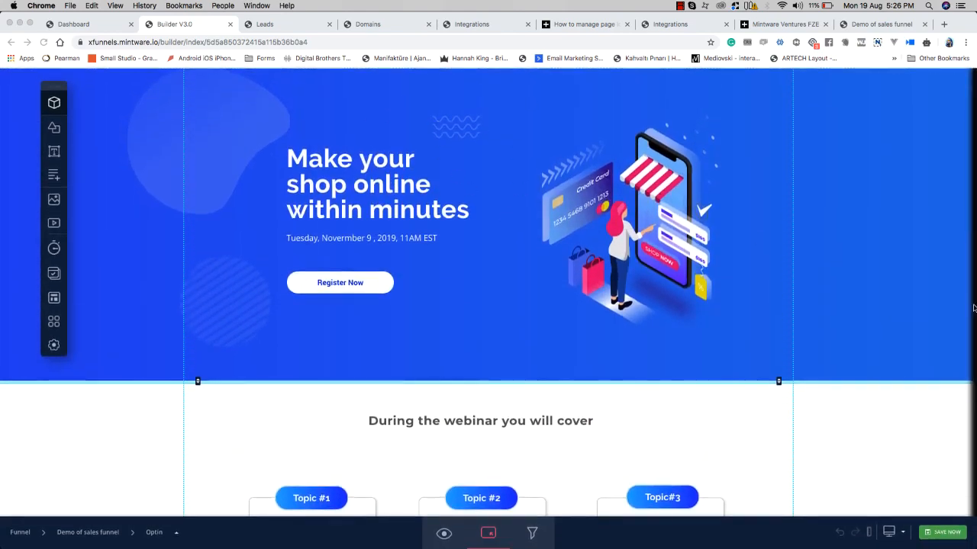
click(944, 532)
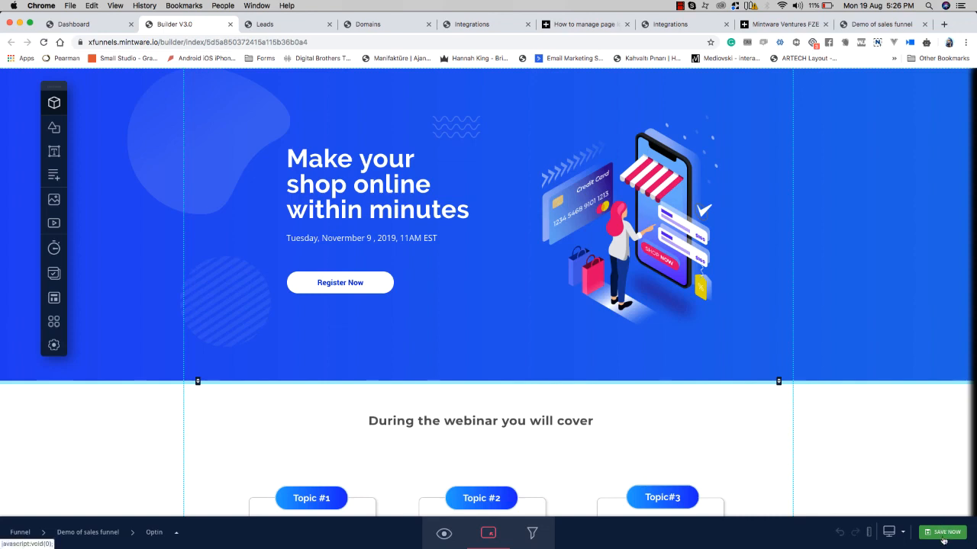
click(944, 532)
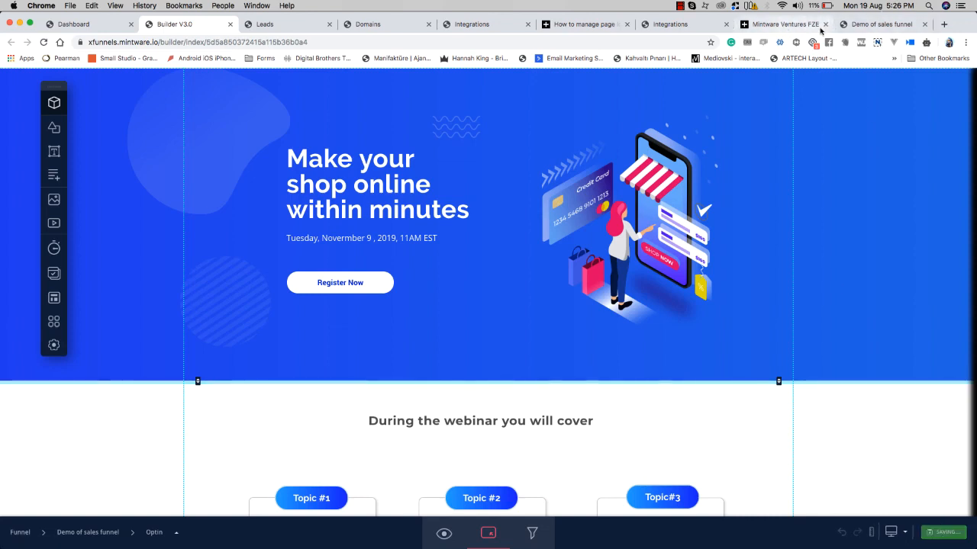
Step: Go back to the live funnel's Optin page, review it down to the Join The Webinar form, and return to the builder
click(857, 29)
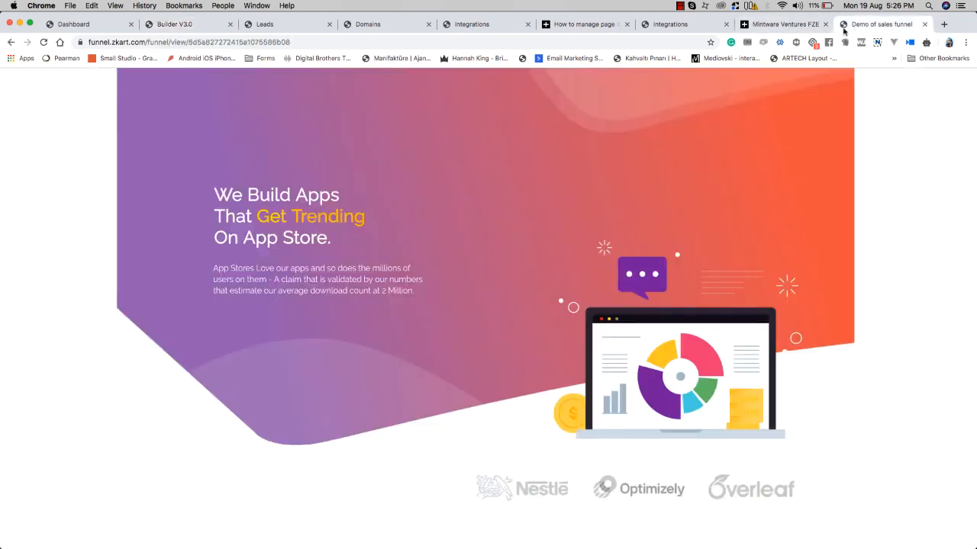
click(13, 43)
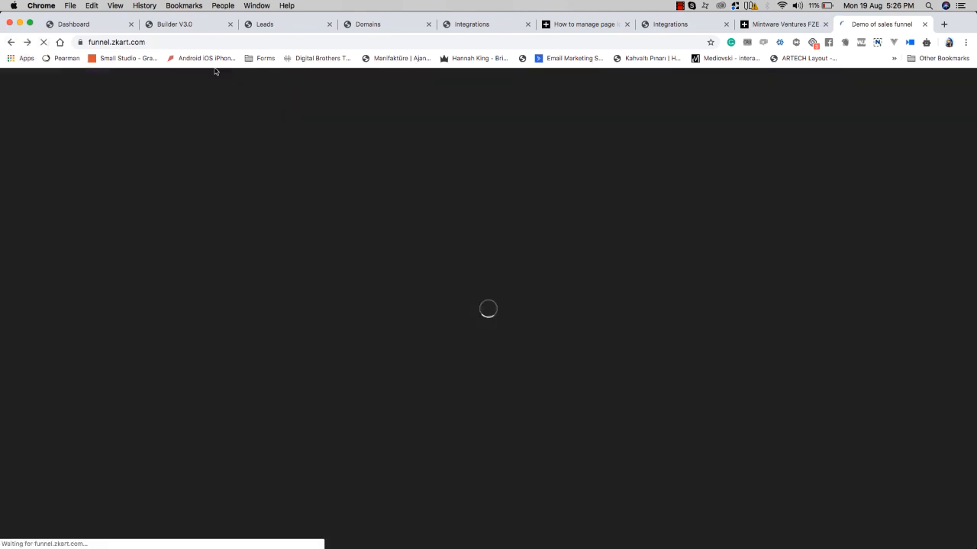
scroll(405, 286, down, 15)
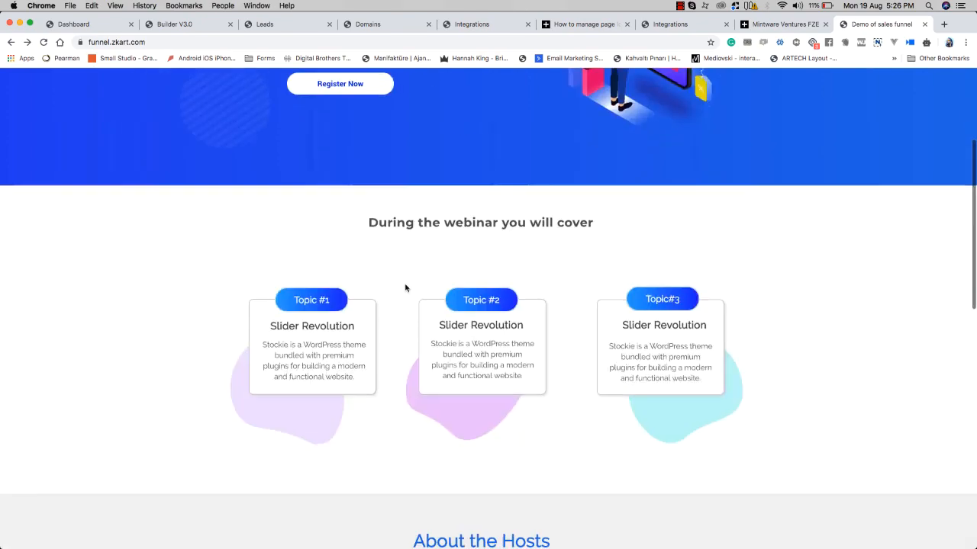
scroll(143, 347, up, 15)
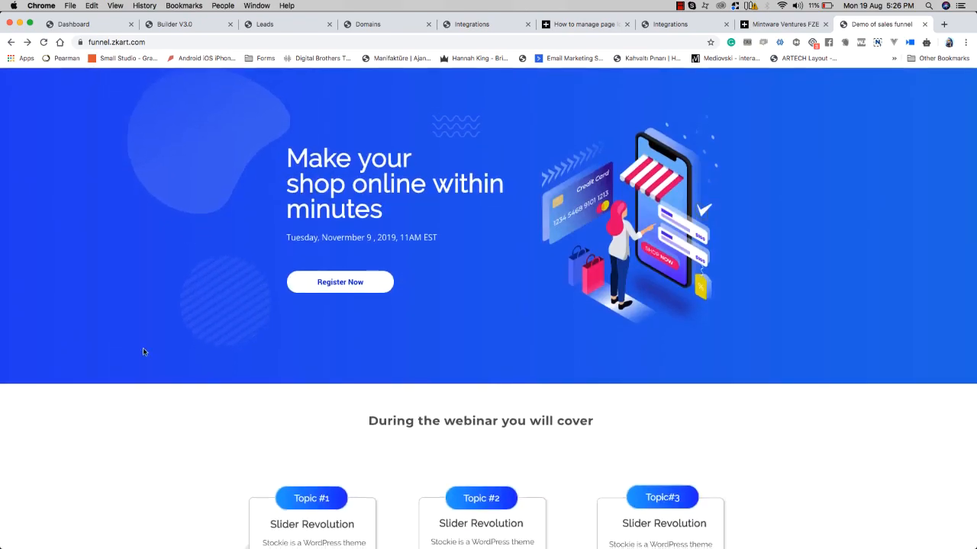
scroll(143, 347, down, 4)
scroll(143, 336, down, 9)
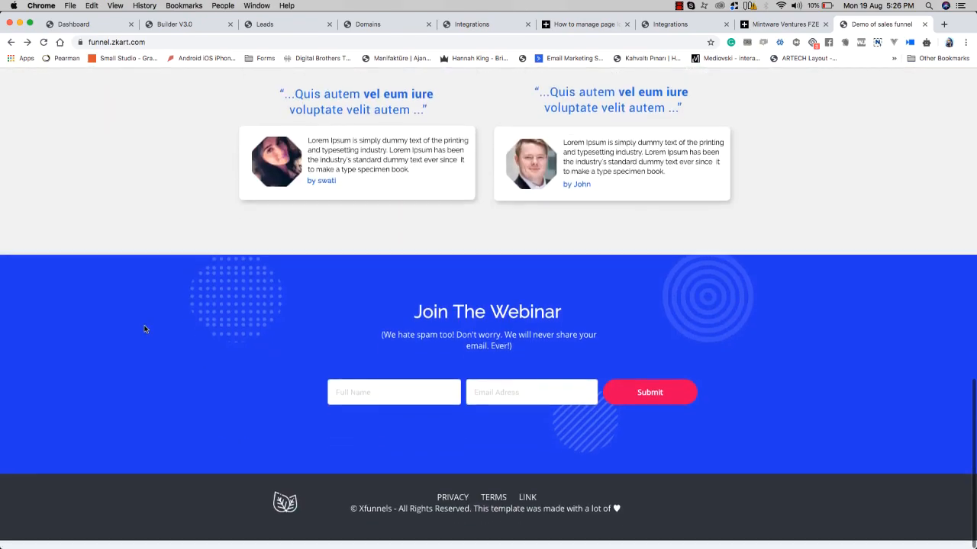
scroll(144, 329, up, 8)
scroll(144, 330, up, 5)
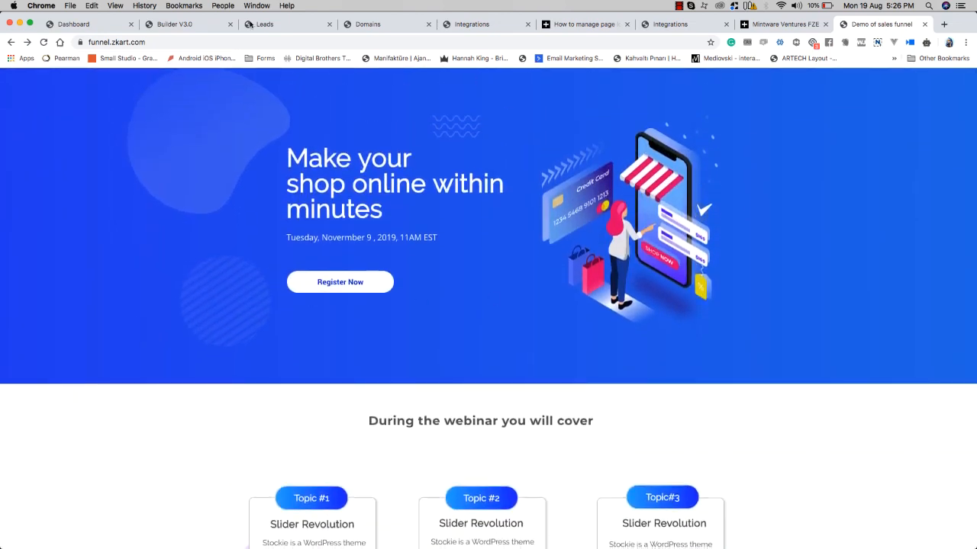
click(221, 25)
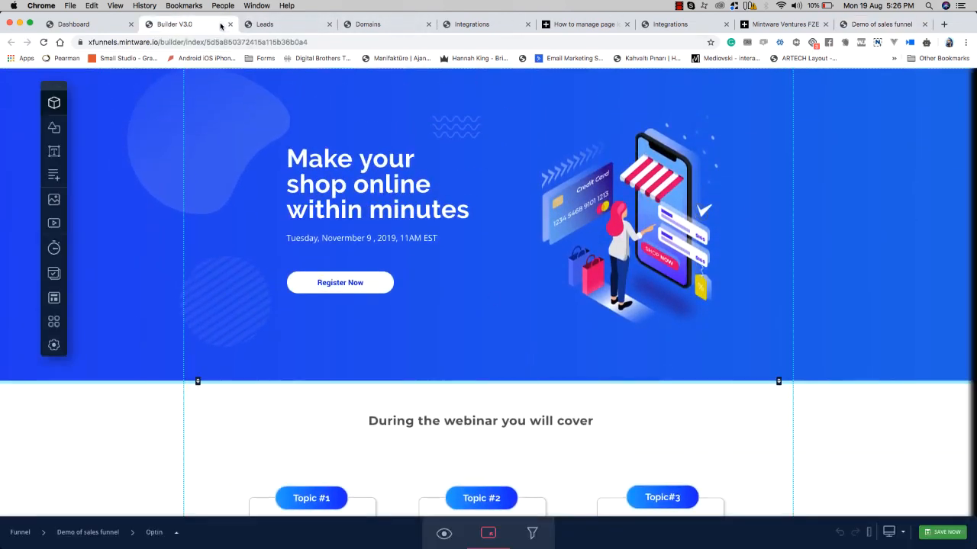